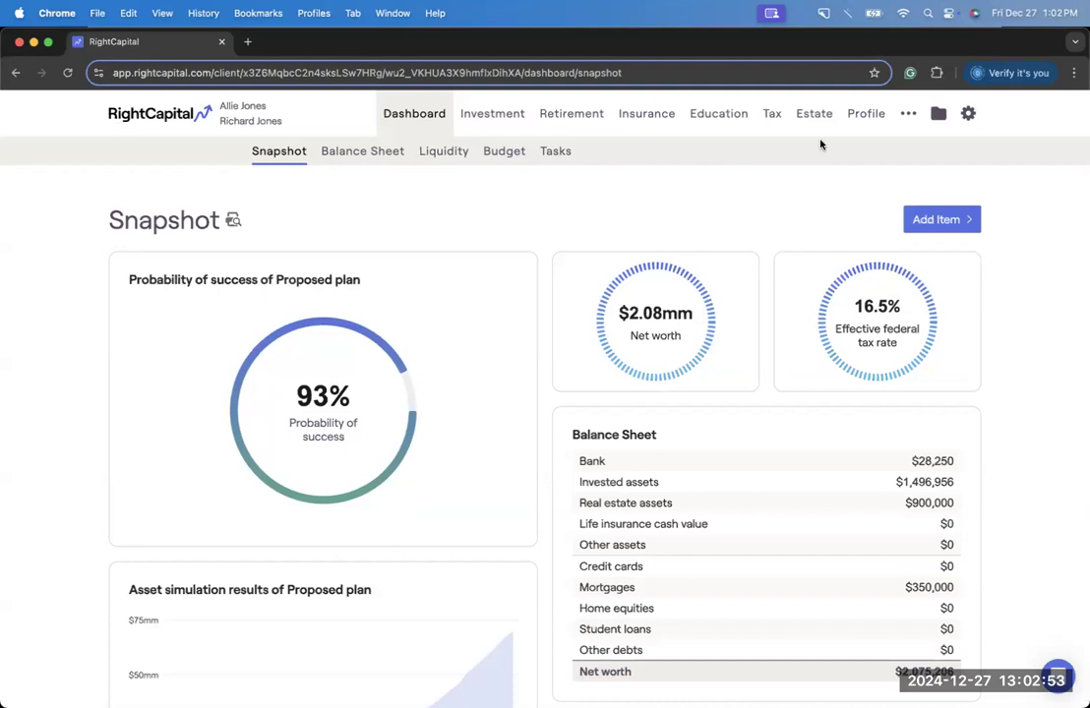
Review the household's net worth in the profile Blueprint, including family members, accounts, property and loans, and open the Net Worth page.
click(859, 115)
click(939, 153)
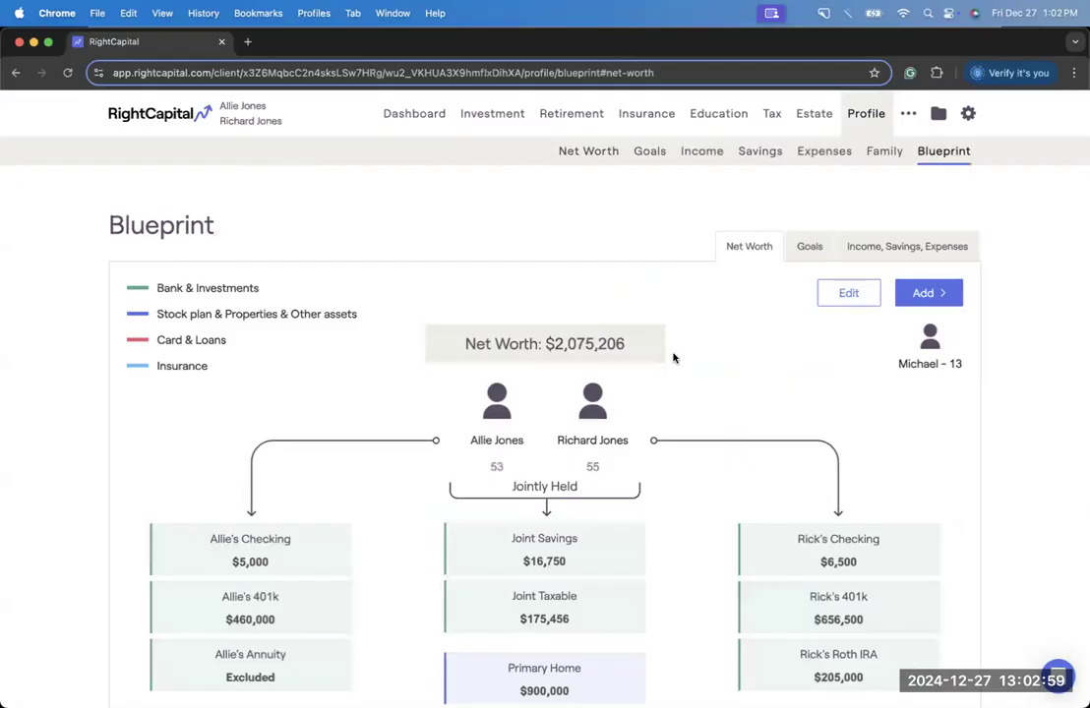
scroll(672, 358, down, 1)
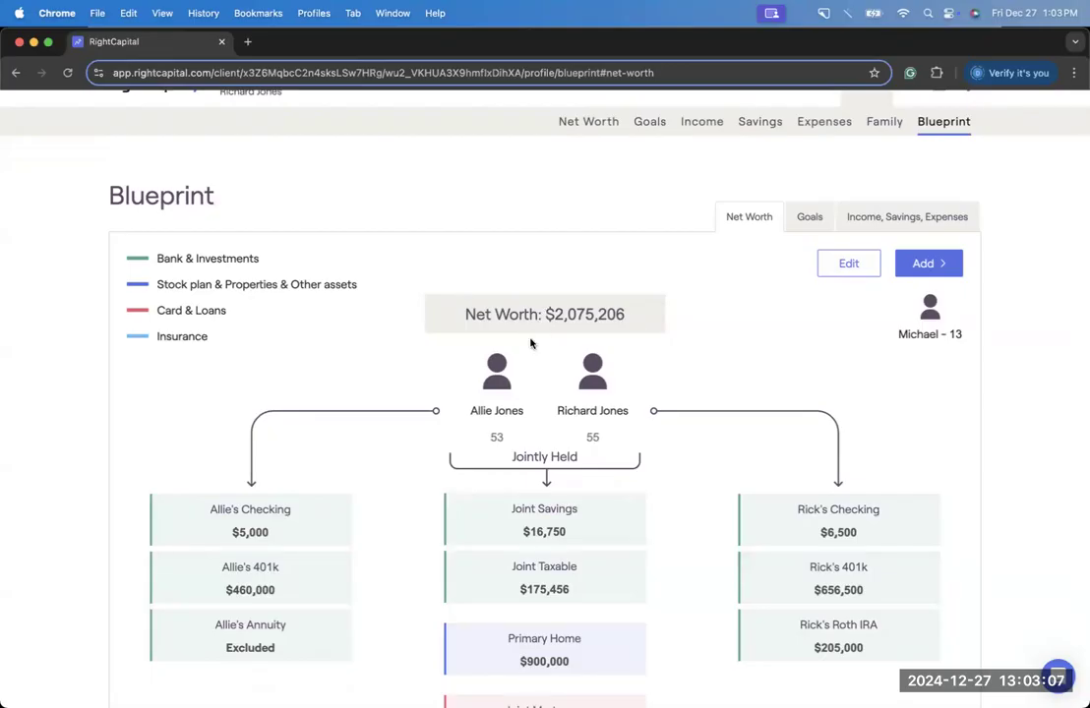
scroll(547, 413, down, 1)
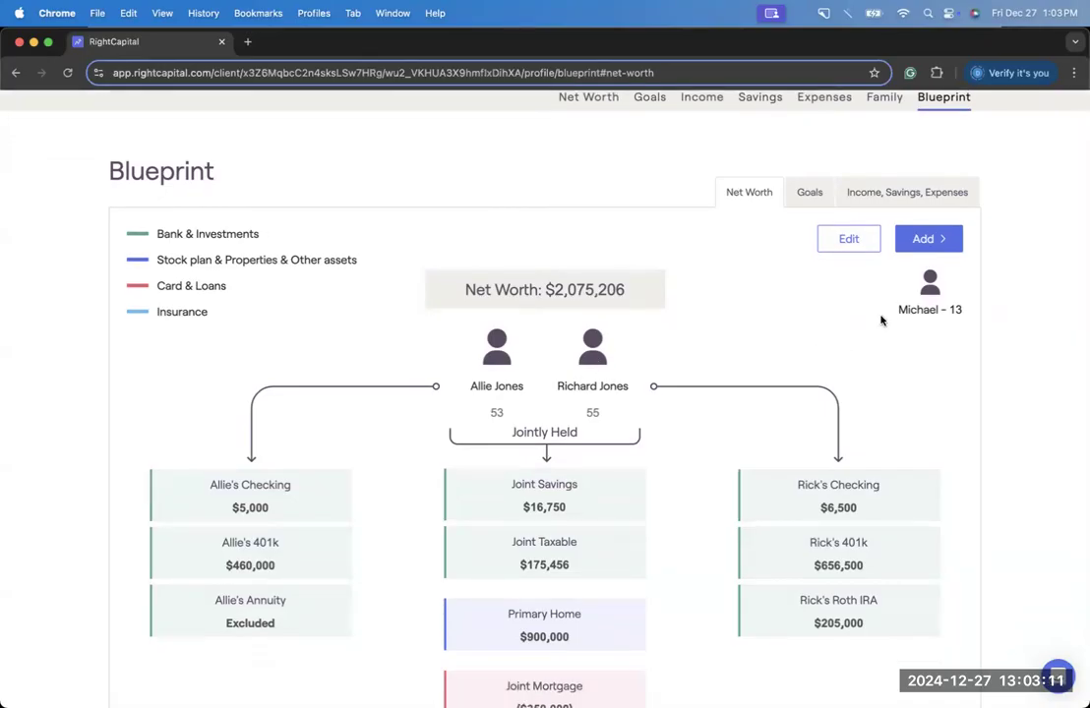
drag(898, 310, 963, 313)
click(800, 358)
scroll(799, 358, down, 3)
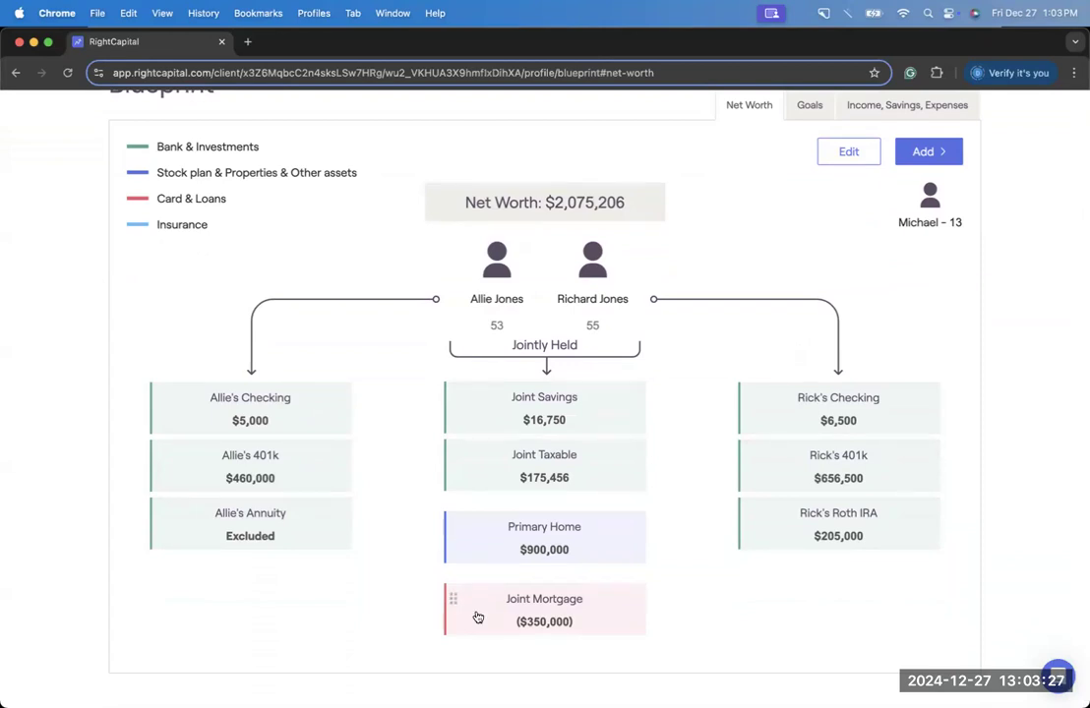
scroll(425, 526, up, 3)
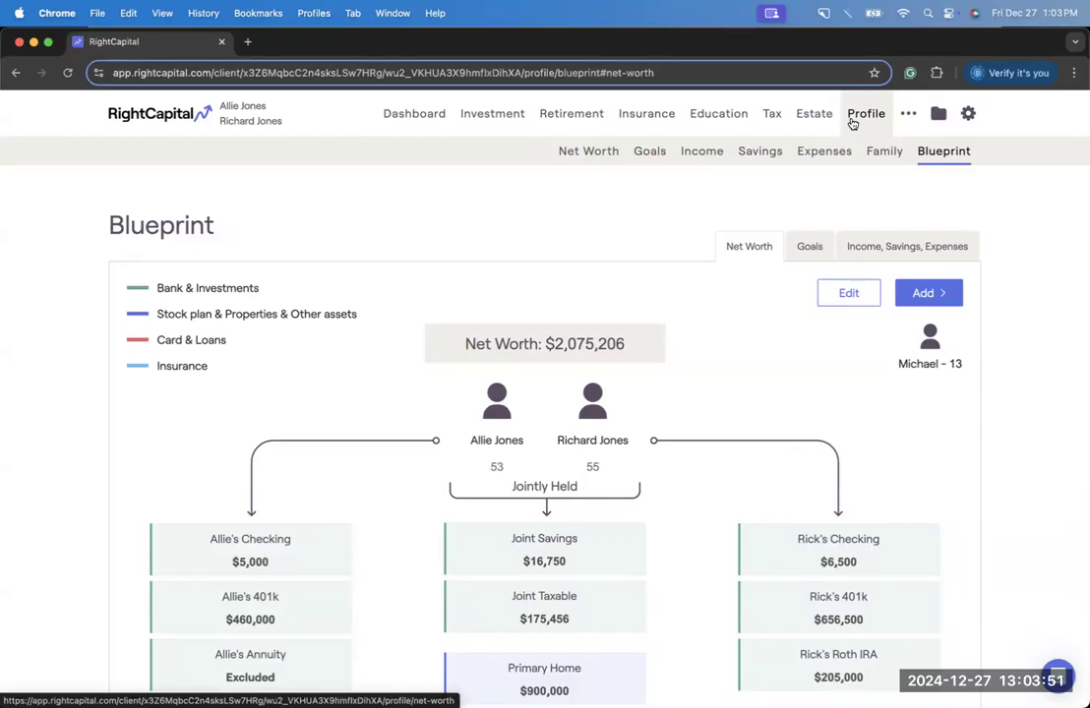
click(602, 160)
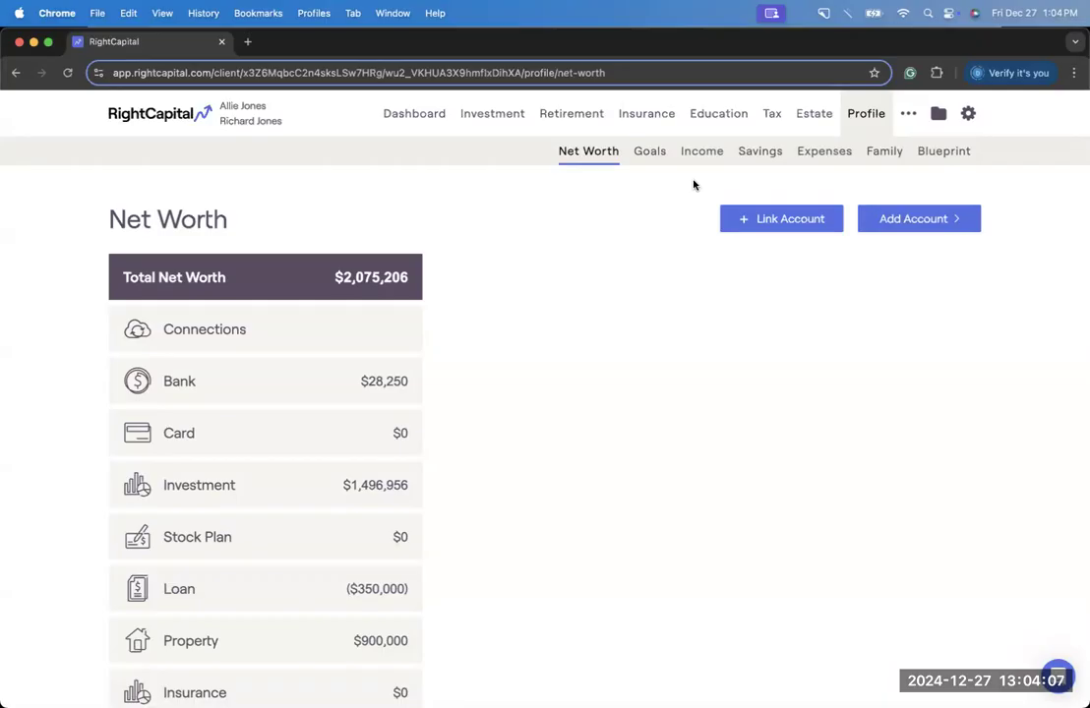
Add an annuity to the profile's income with an annual amount of $10,000.
click(700, 153)
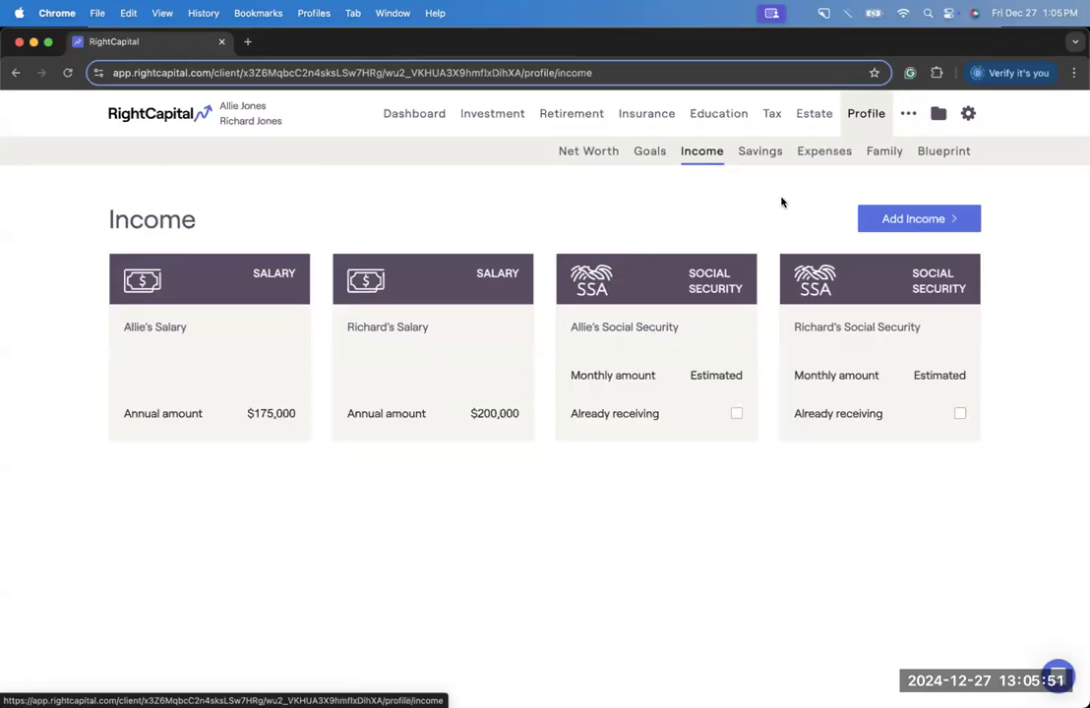
click(867, 222)
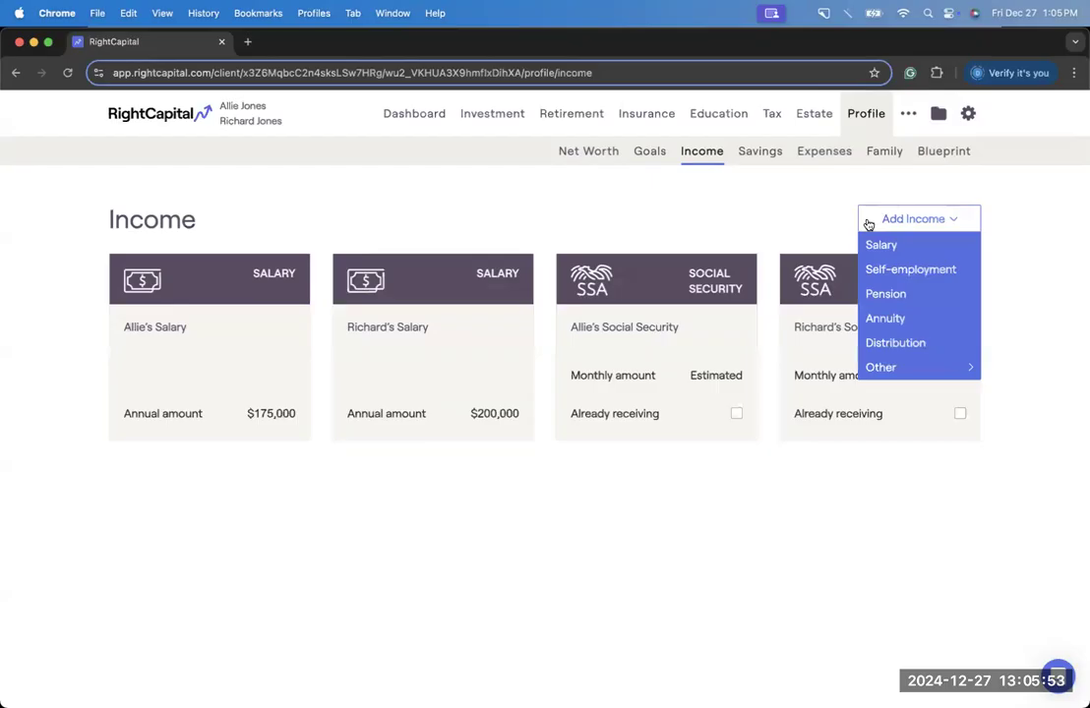
click(912, 323)
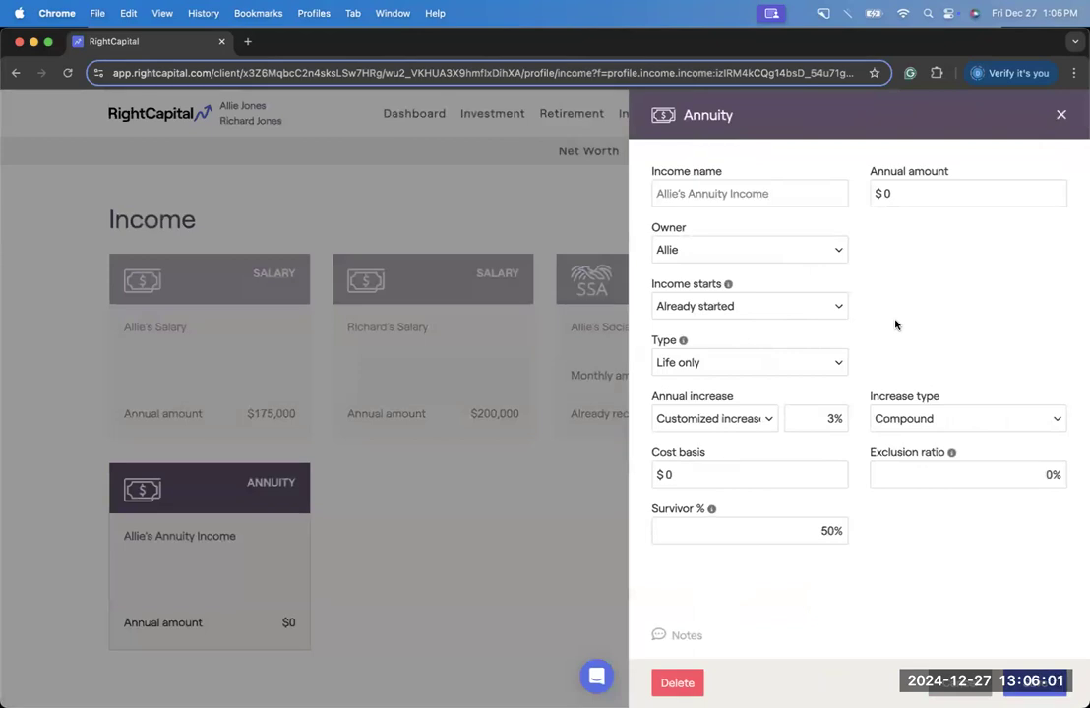
click(898, 194)
text(10,00)
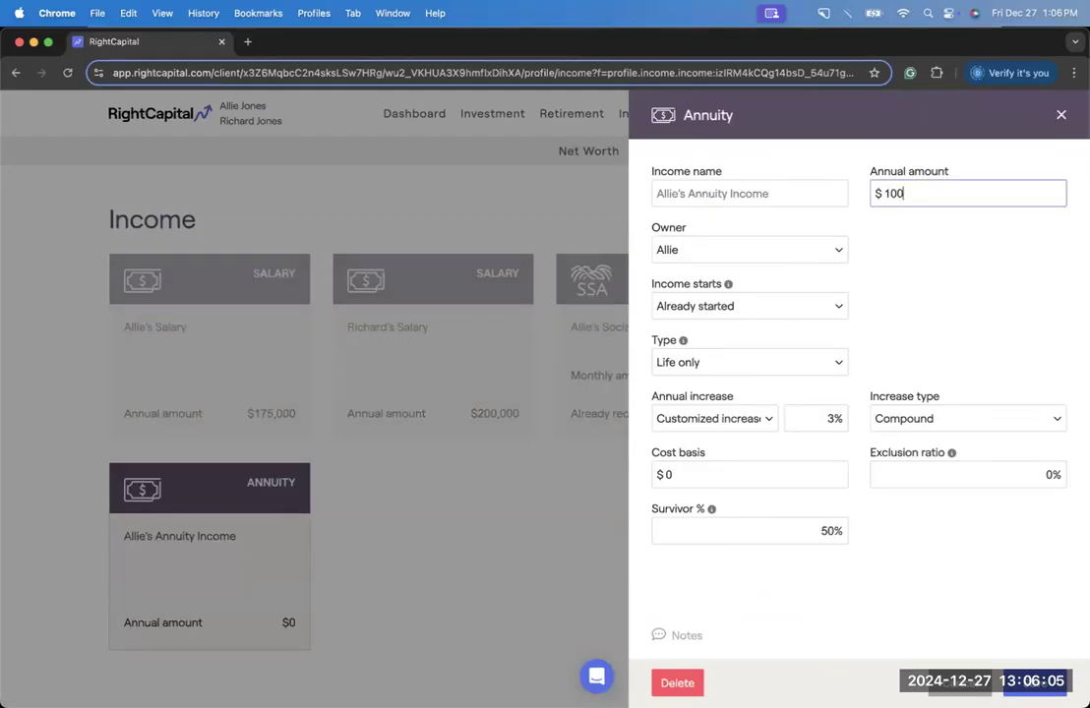
text(0)
click(874, 283)
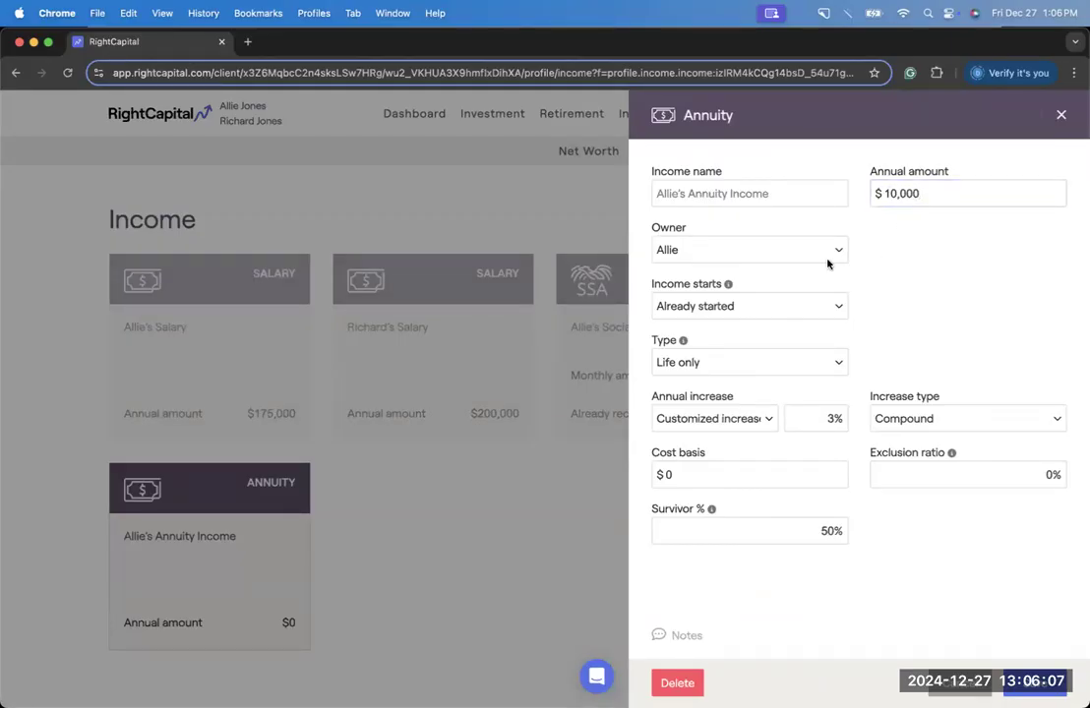
Keep the first client as the annuity's owner and set the income to start at that client's retirement.
click(745, 256)
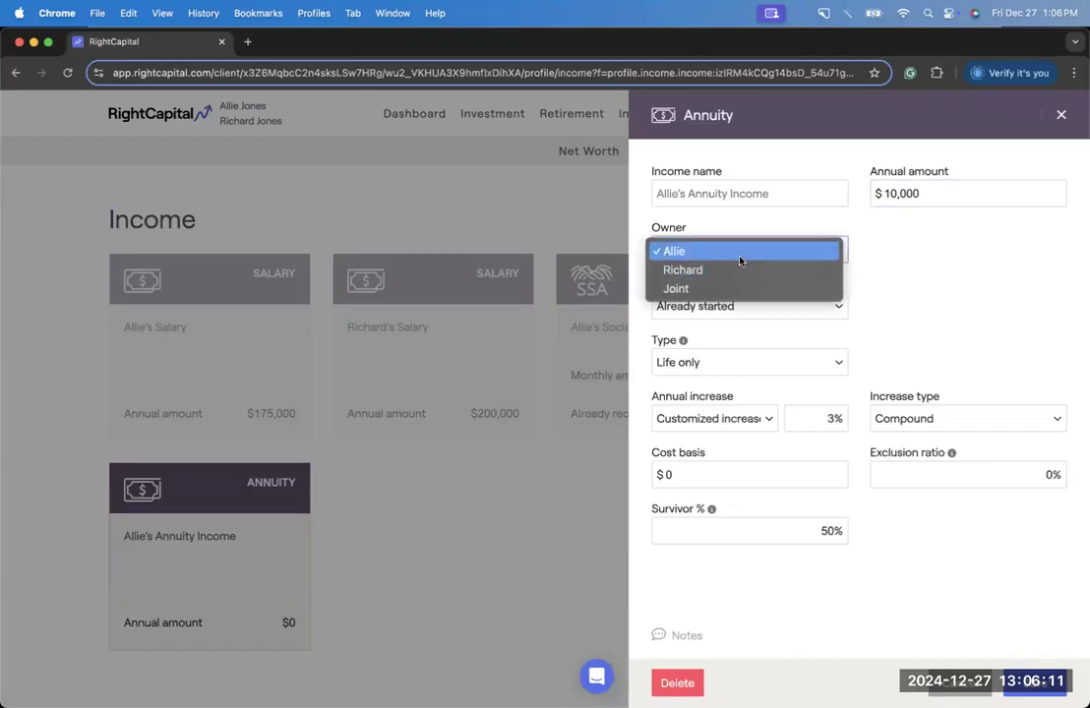
click(925, 258)
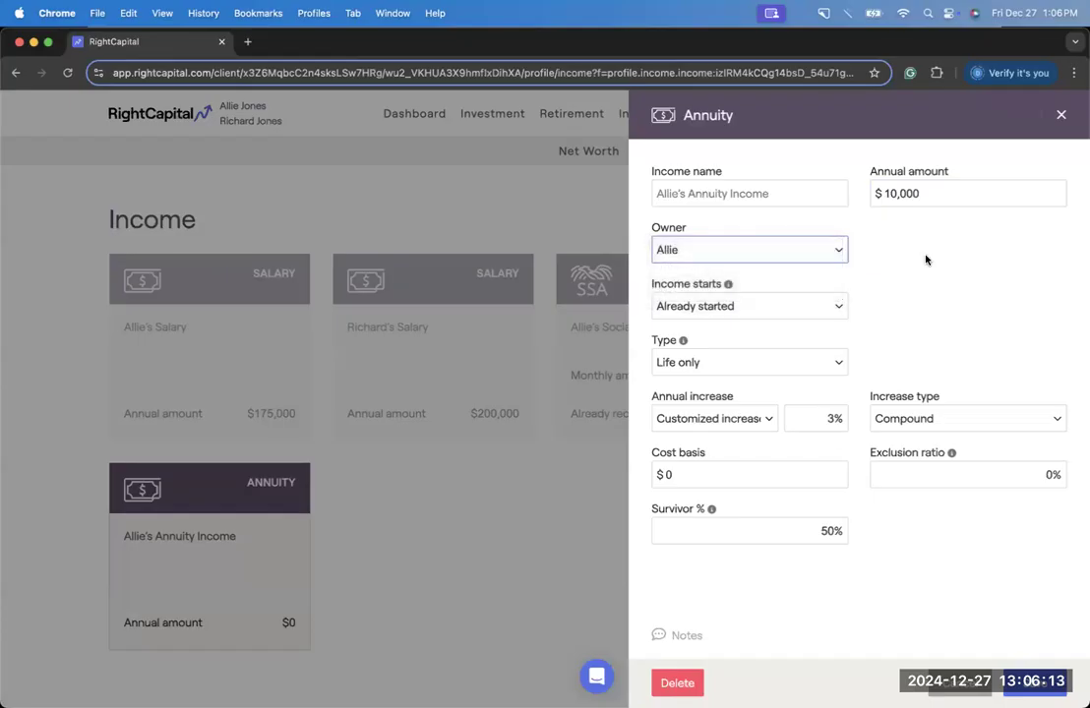
click(789, 314)
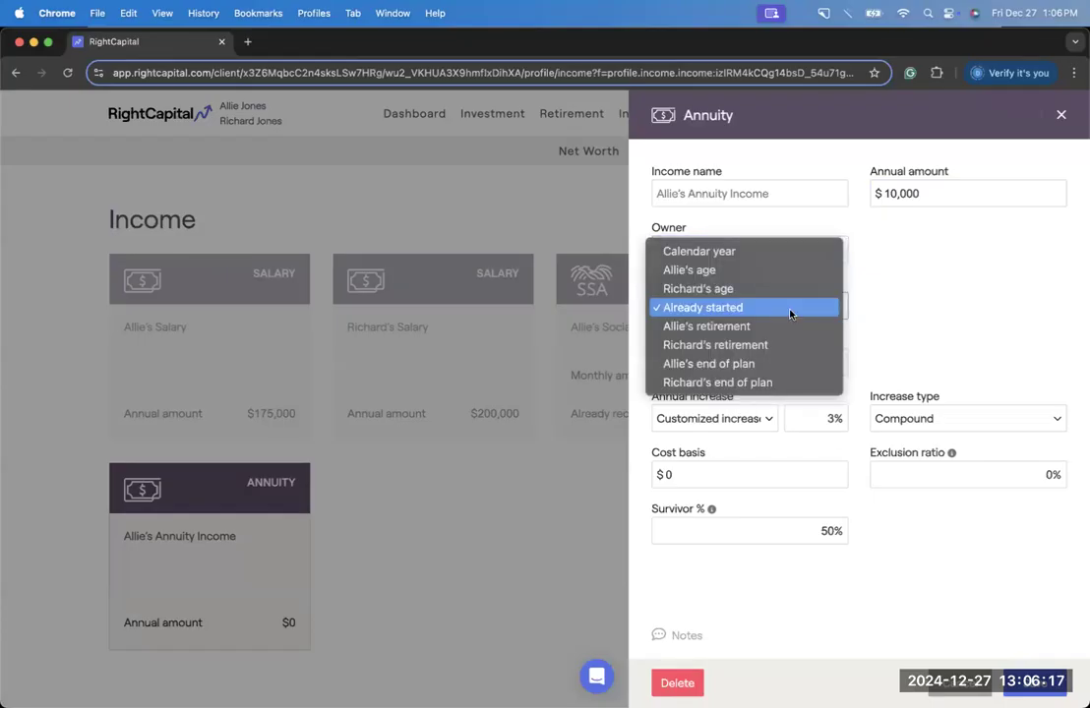
click(785, 252)
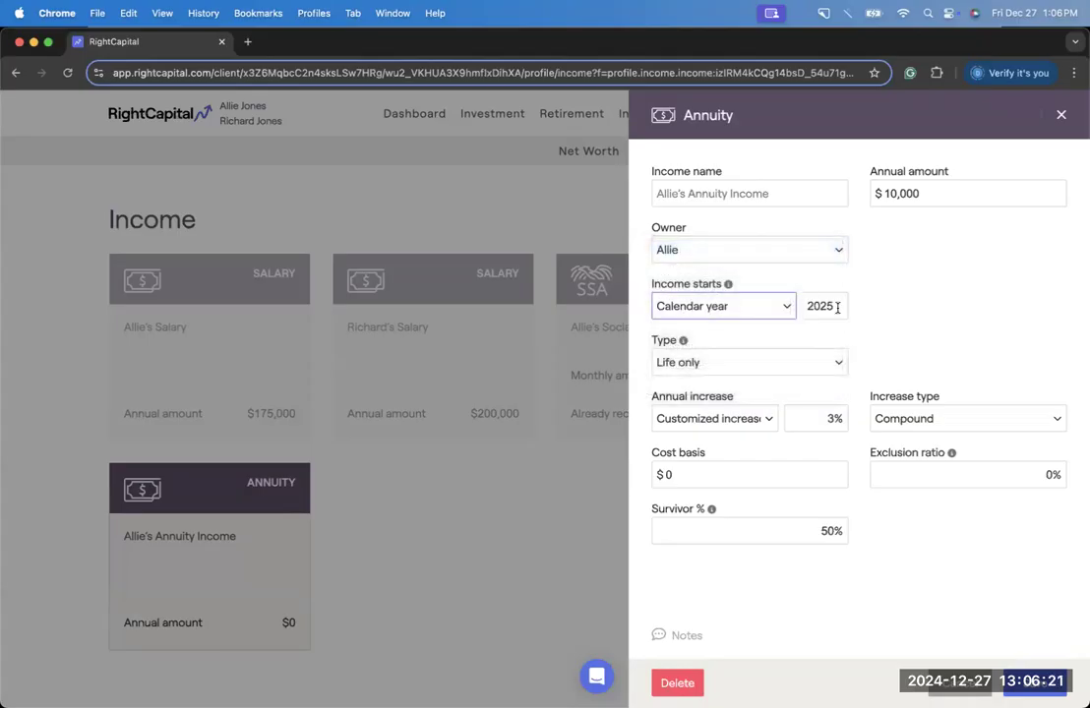
click(782, 307)
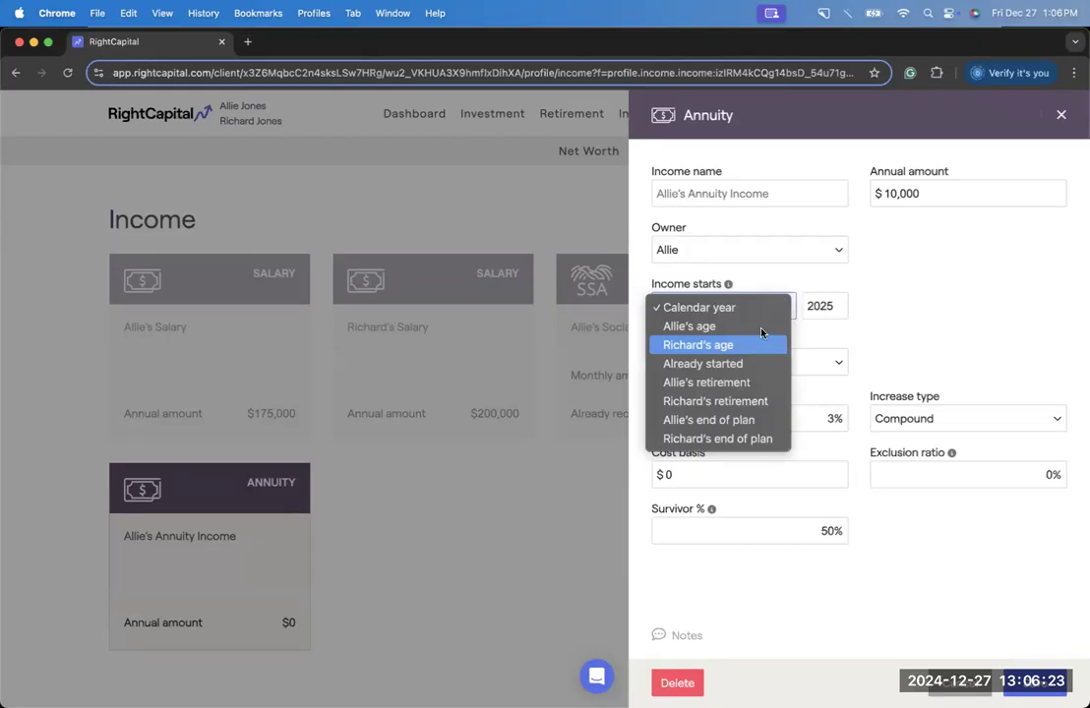
click(760, 329)
click(773, 310)
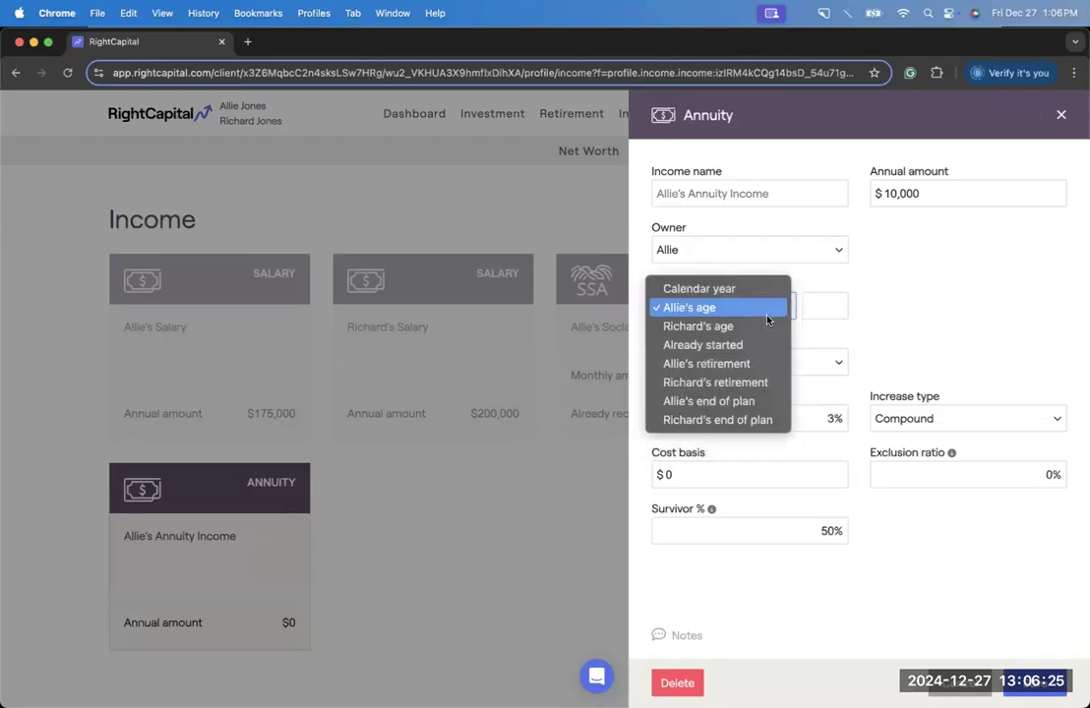
click(767, 372)
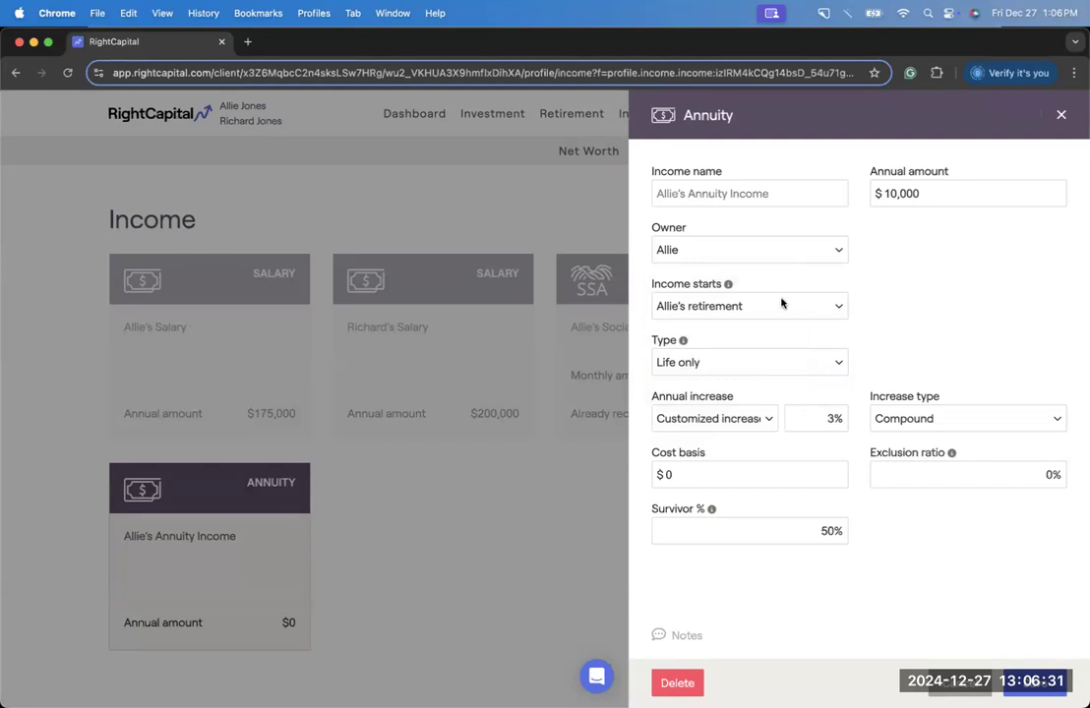
Try the Certain only annuity type with a guaranteed period of 2040.
click(778, 362)
click(801, 364)
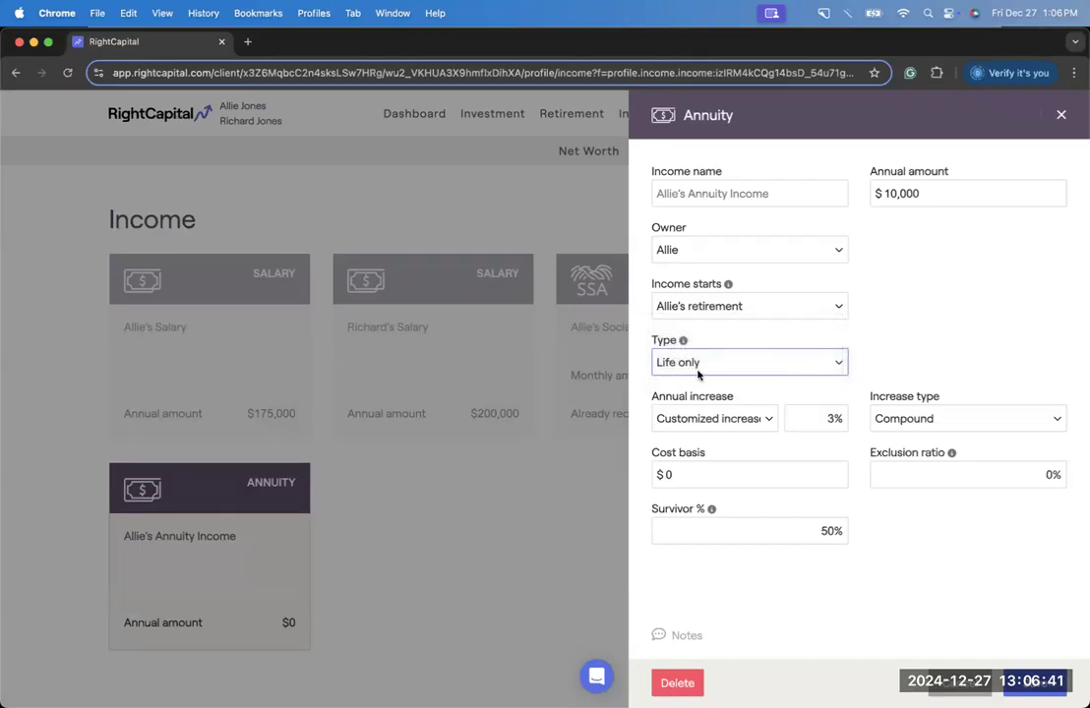
mouse_move(712, 510)
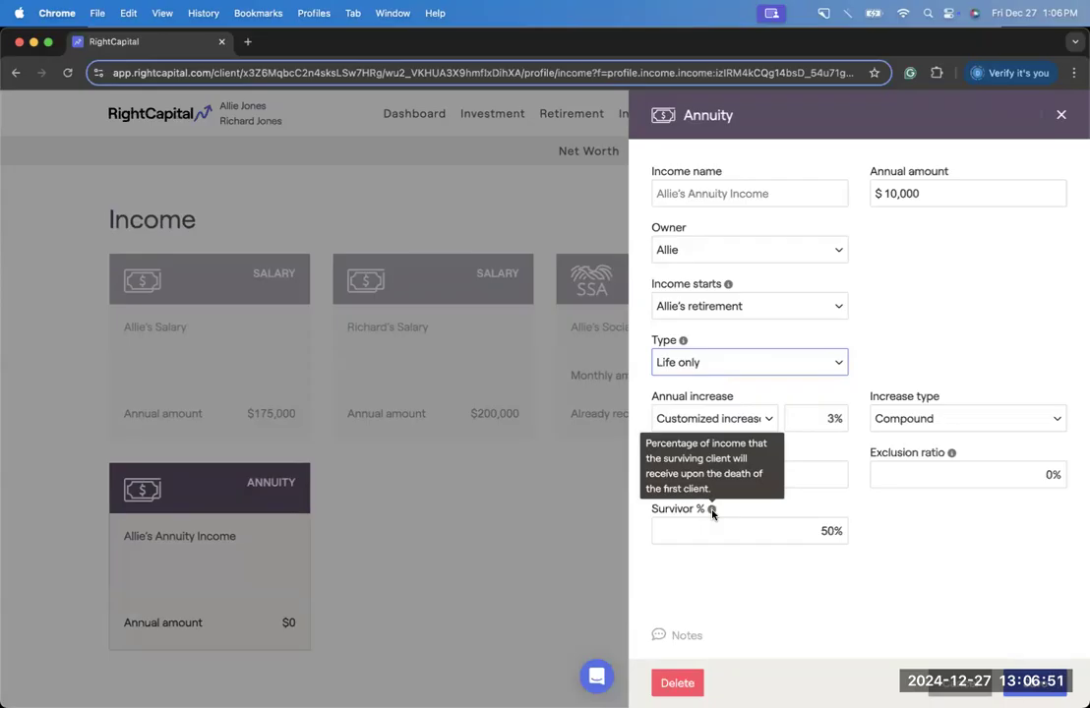
click(826, 364)
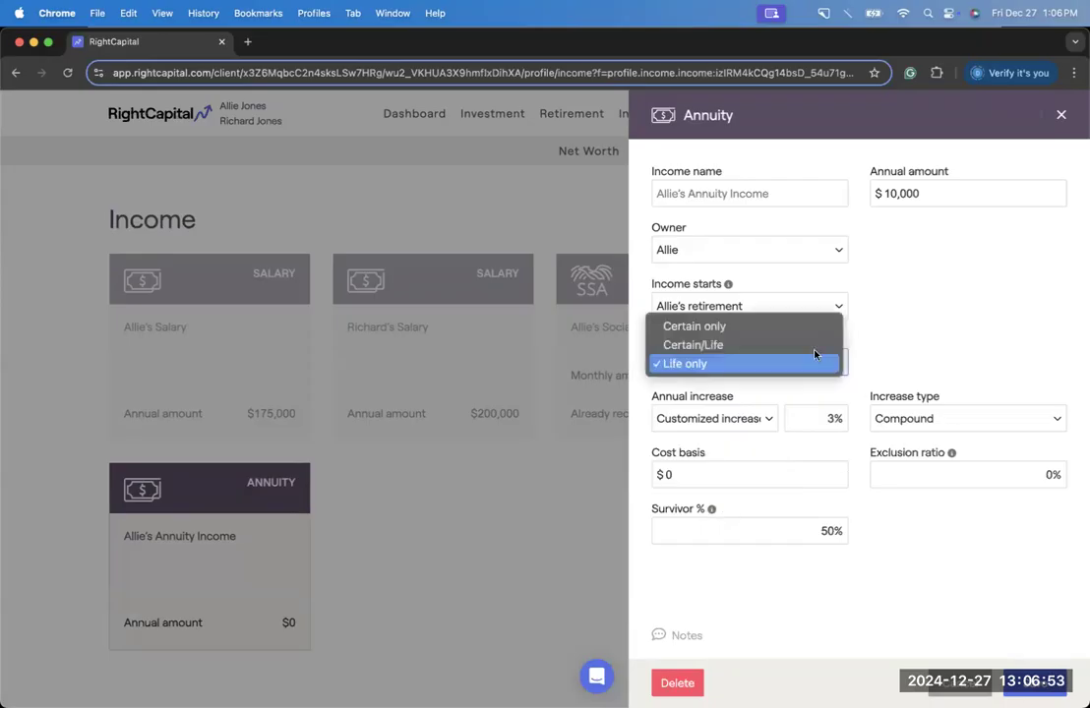
click(792, 325)
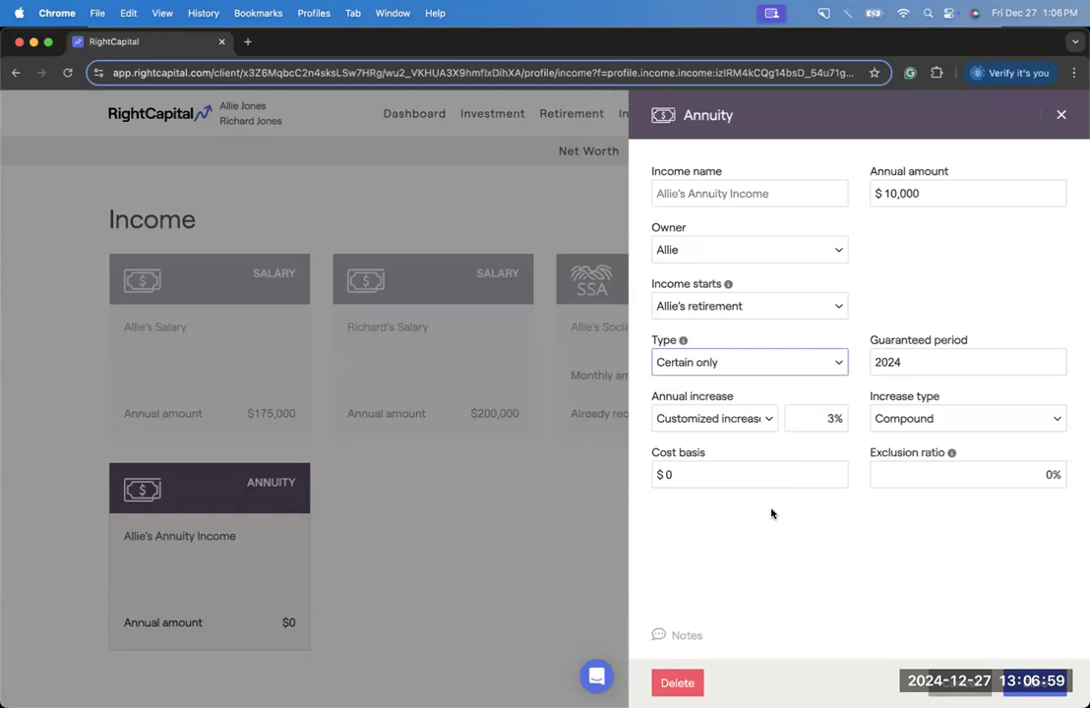
drag(888, 362, 912, 370)
text(40)
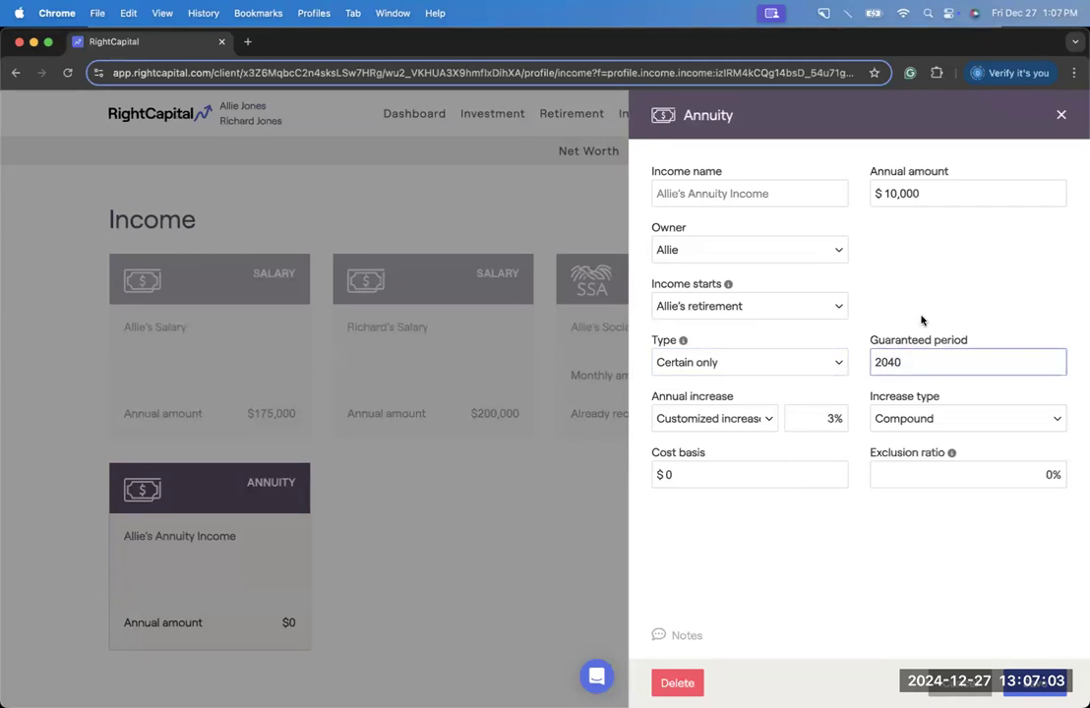
Try the Certain/Life annuity type, and return the type to Life only.
click(802, 364)
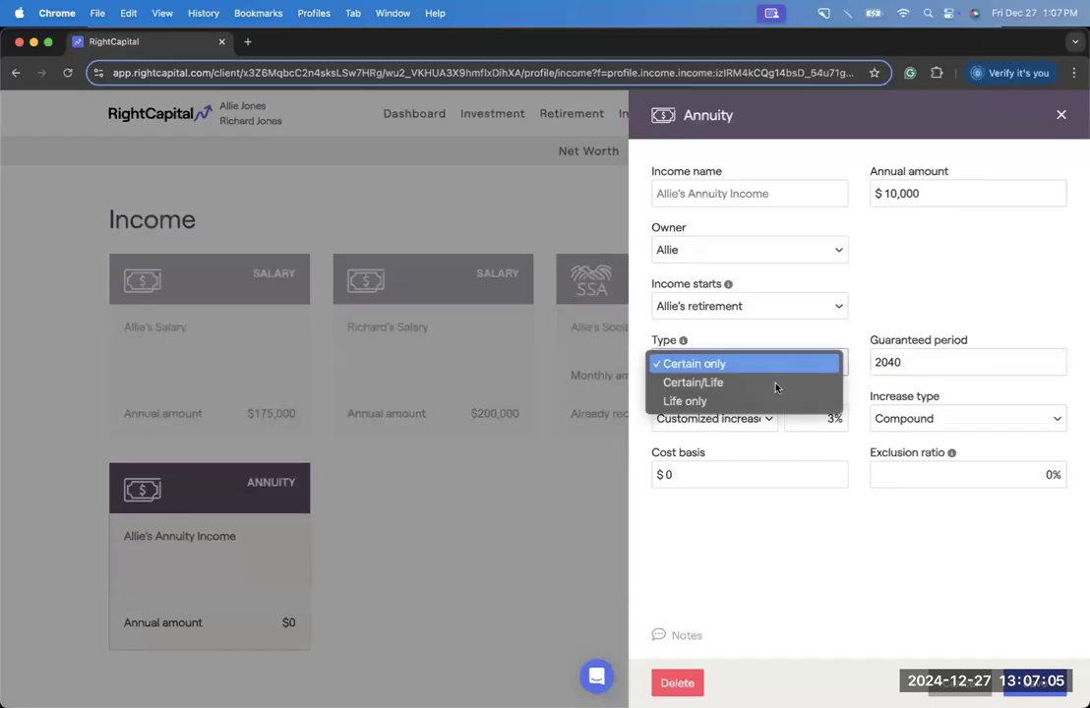
click(674, 383)
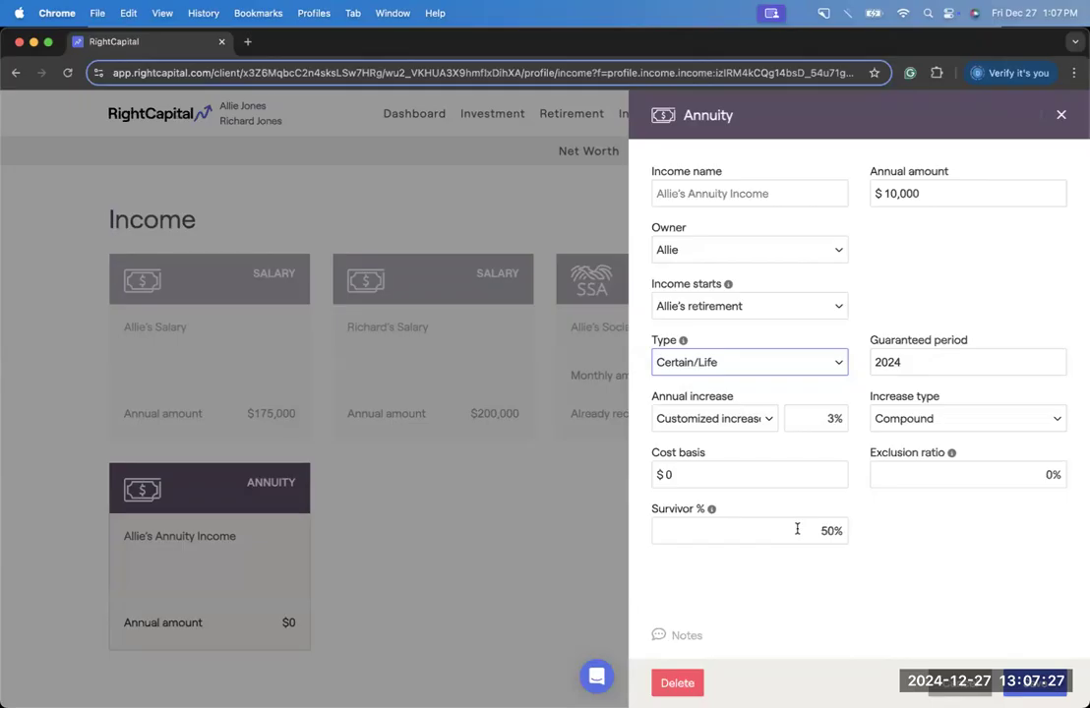
click(773, 361)
click(773, 382)
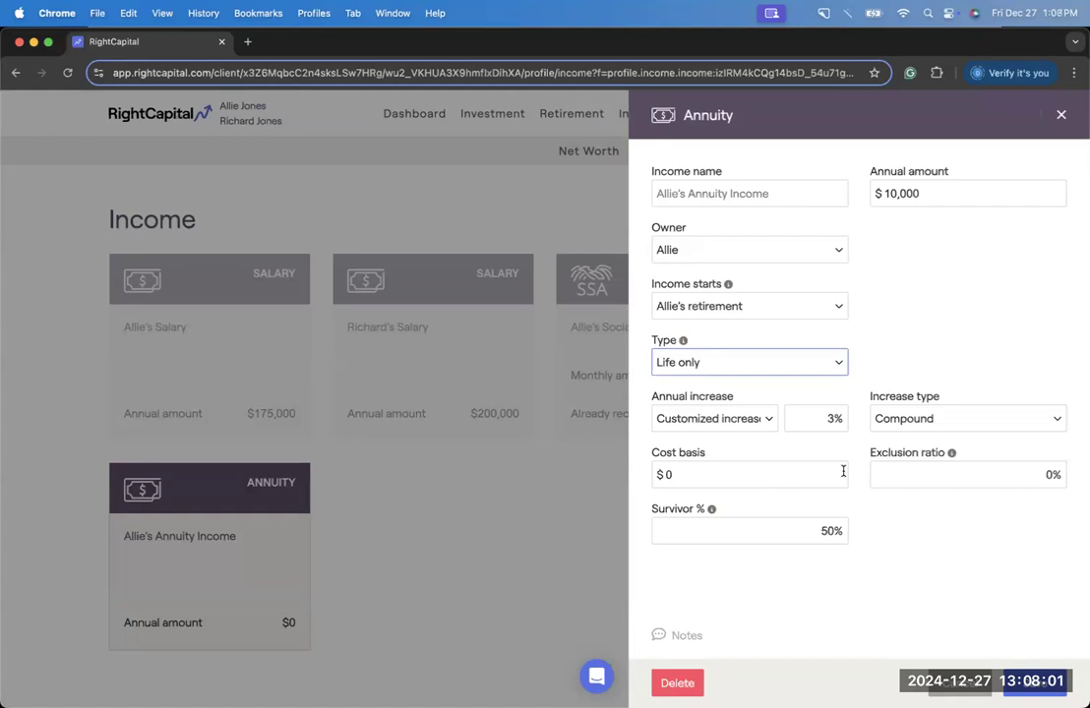
Set the annuity's annual increase to General inflation, keep the Compound increase type, and save the income.
click(746, 430)
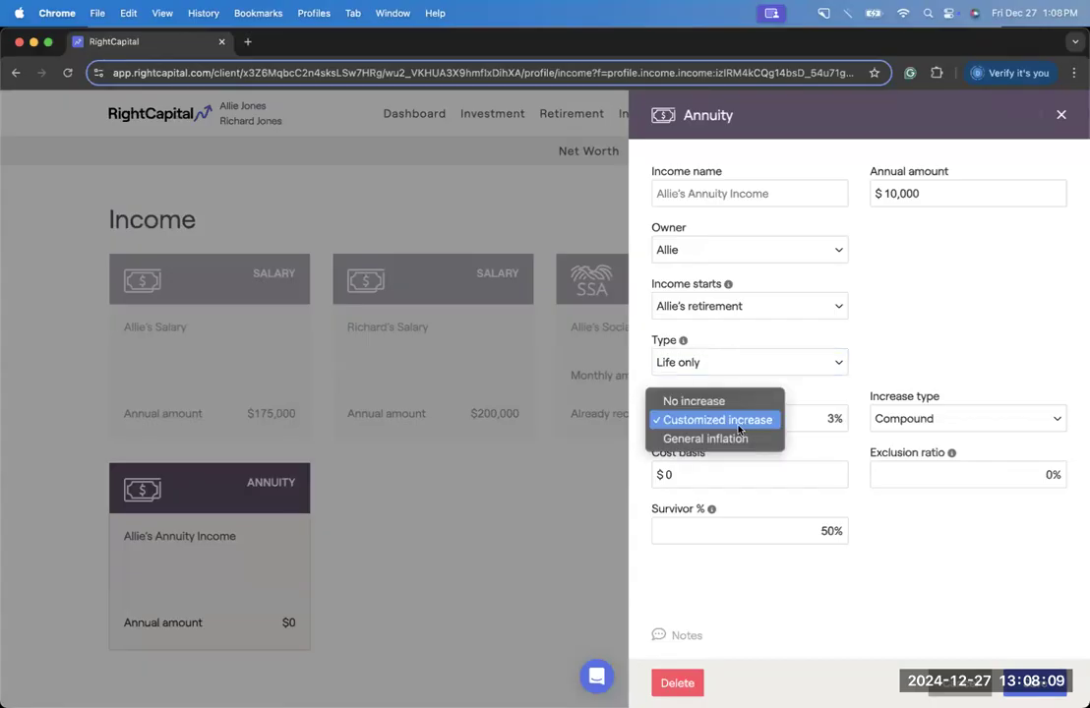
click(829, 414)
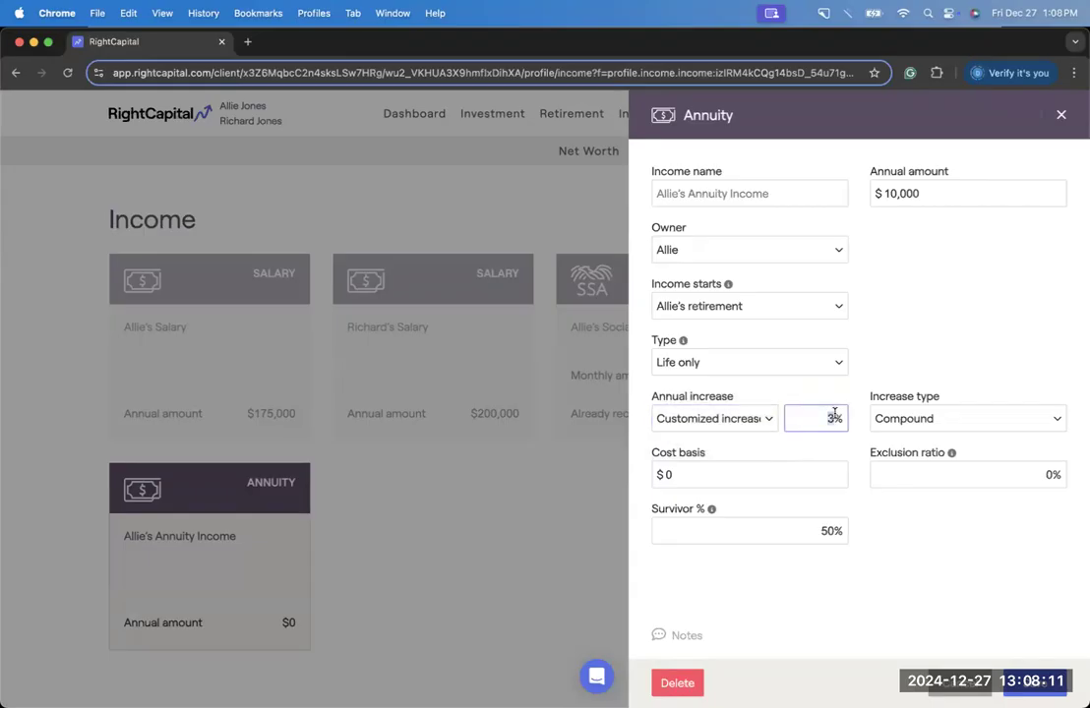
click(756, 422)
click(755, 440)
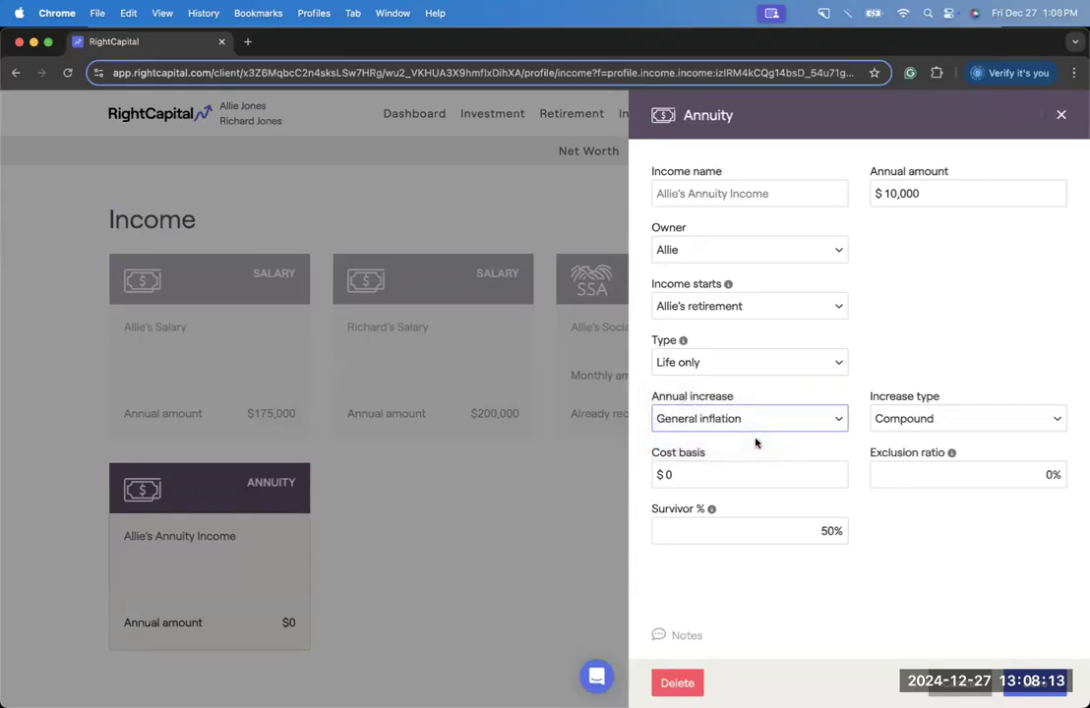
click(929, 420)
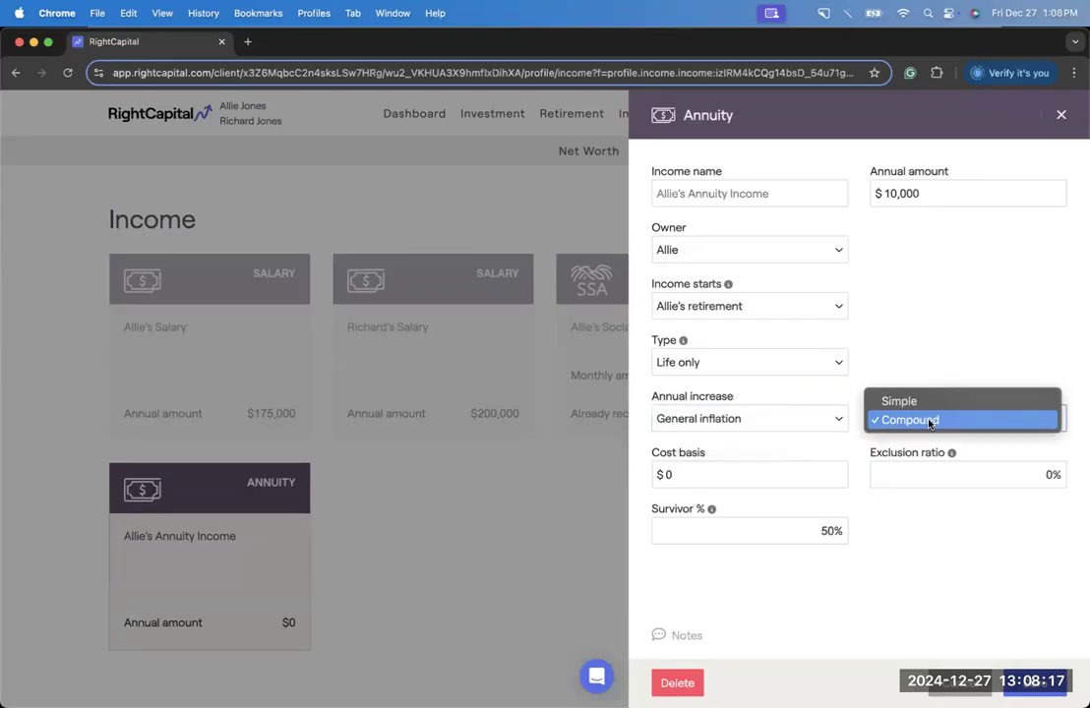
click(918, 337)
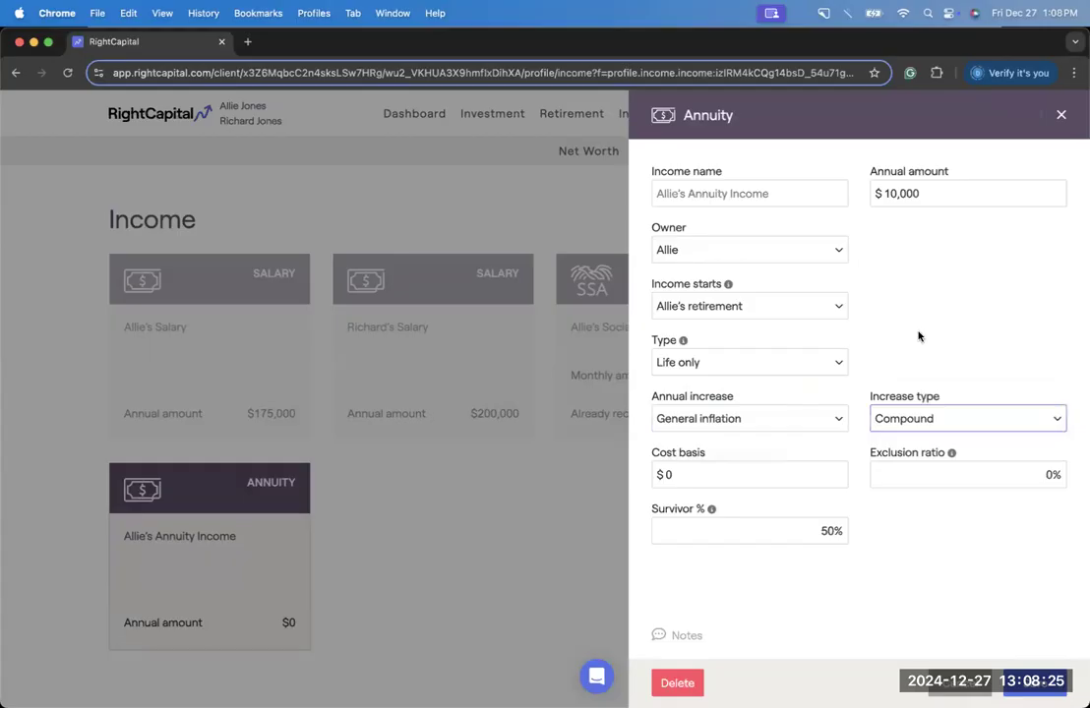
click(914, 338)
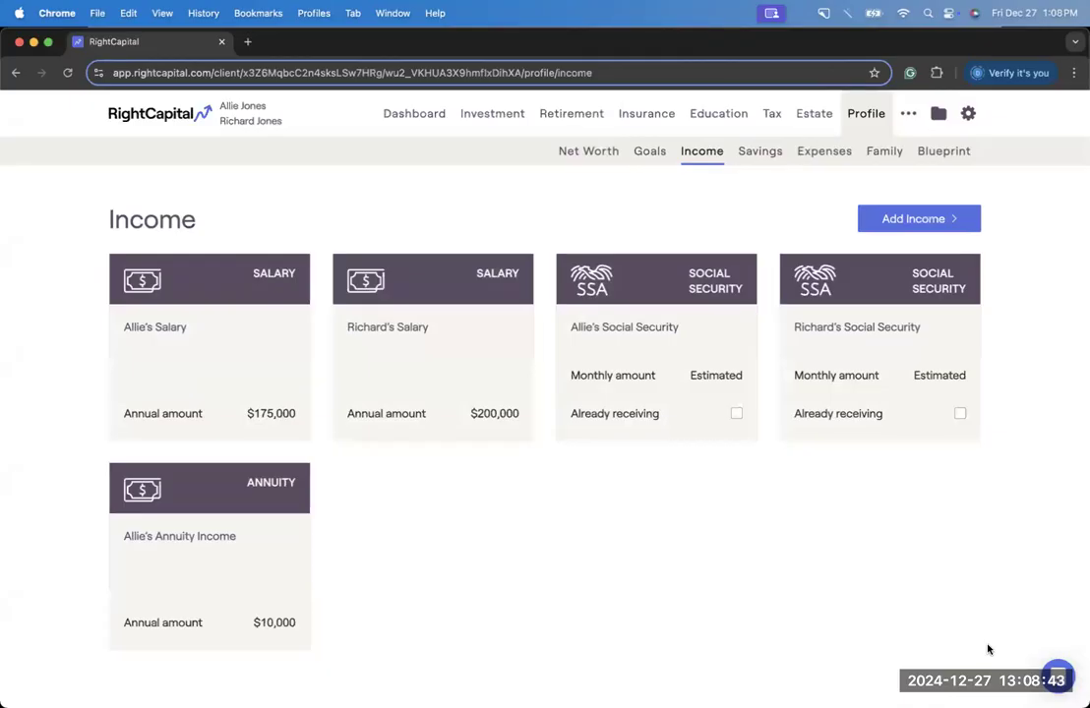
Open the Summary table of the retirement cash flows for the proposed plan.
click(588, 114)
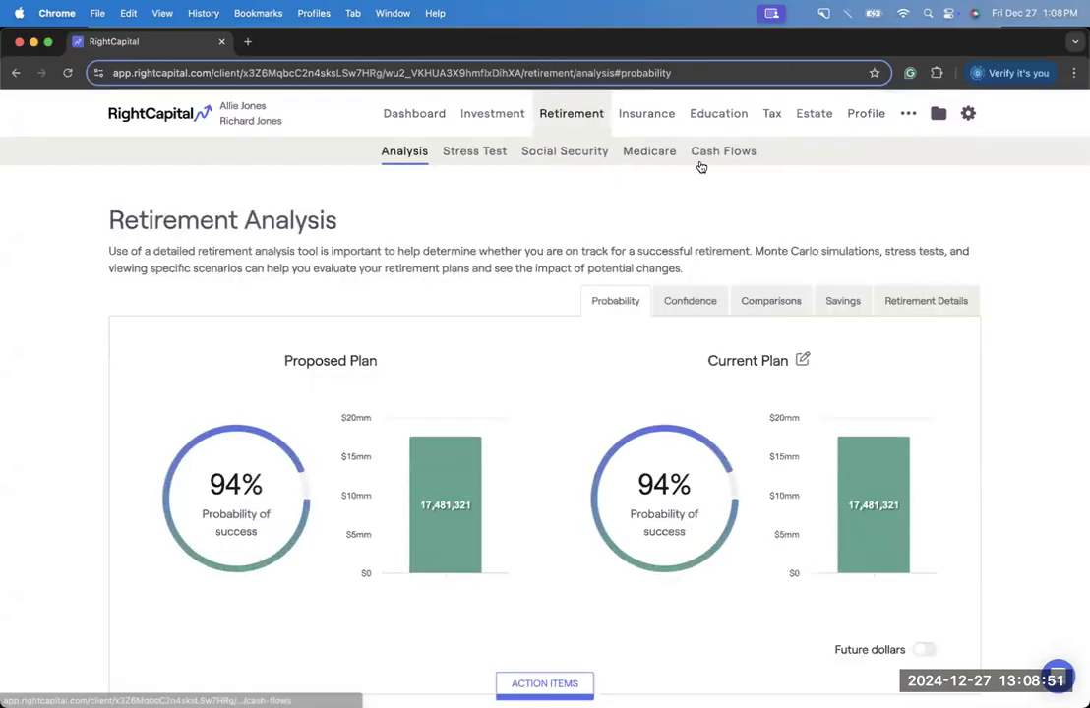
click(700, 165)
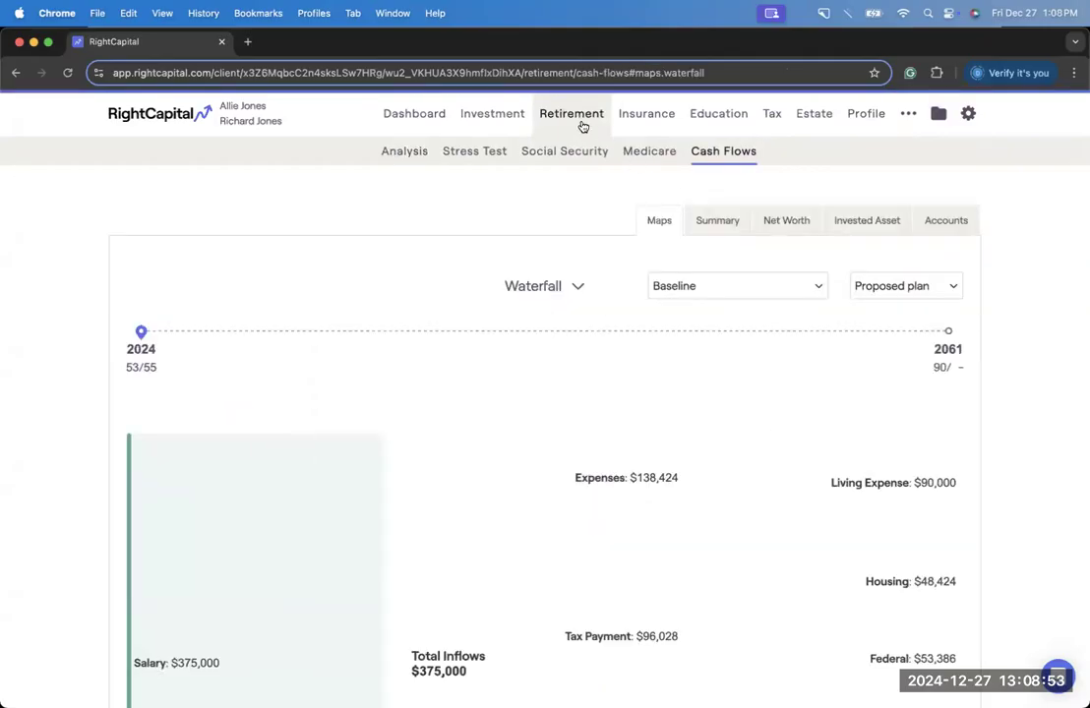
click(705, 227)
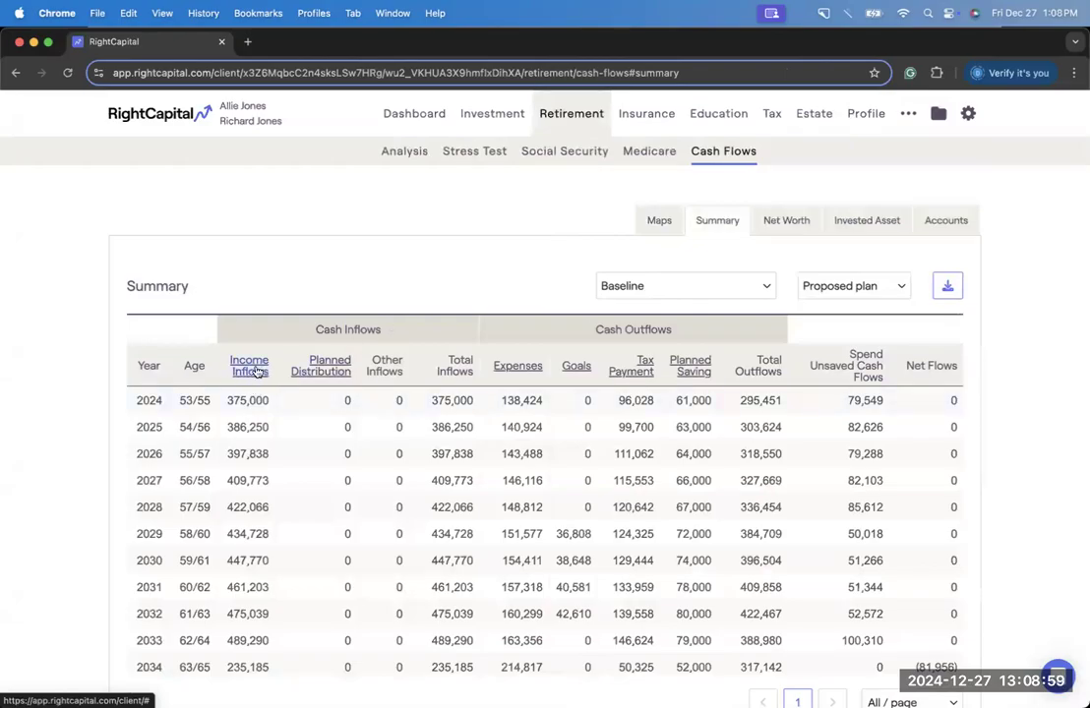
Open the Income Inflows breakdown of the cash flow summary and examine the Annuities column through the retirement years.
click(251, 371)
scroll(391, 452, down, 1)
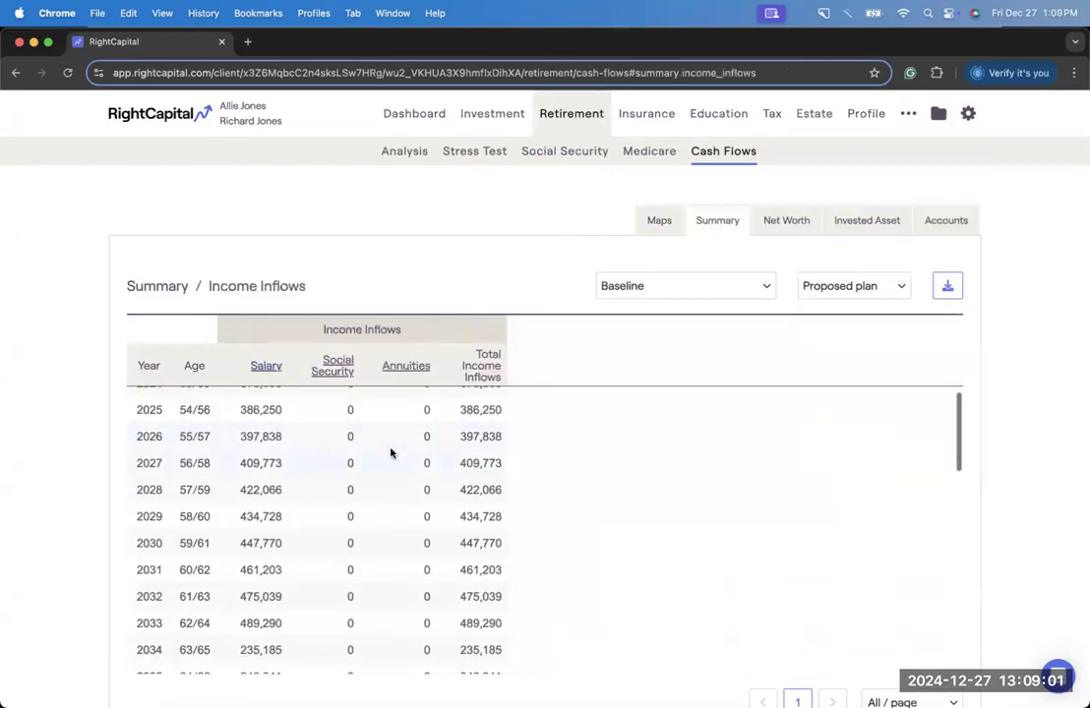
scroll(390, 453, down, 5)
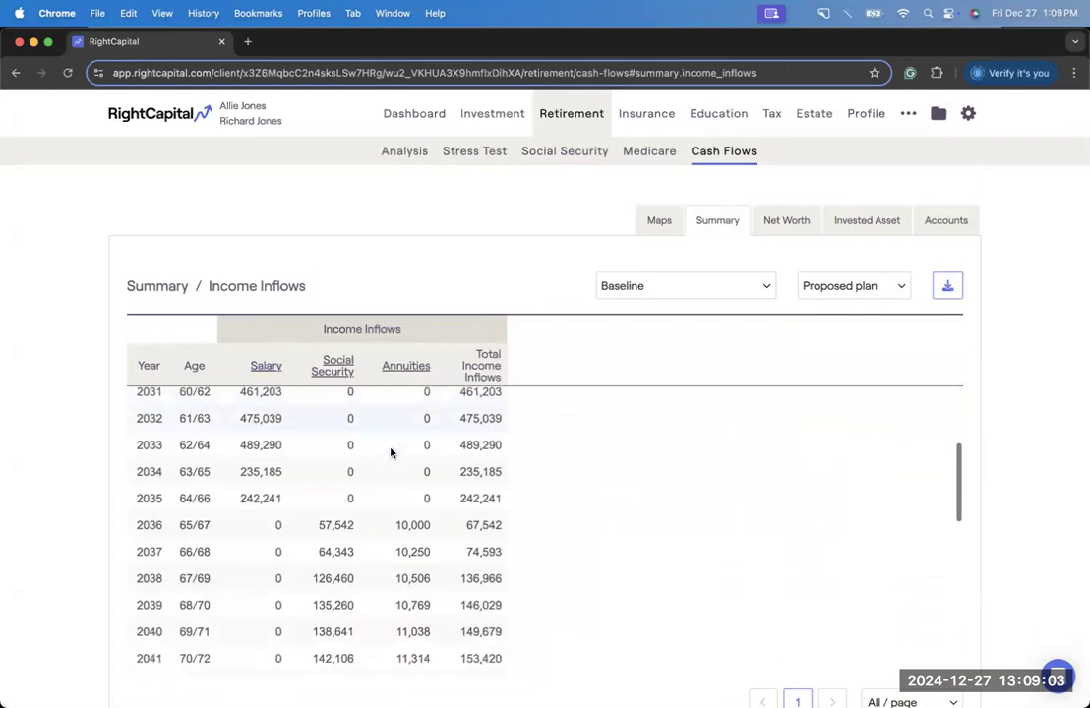
scroll(400, 521, down, 2)
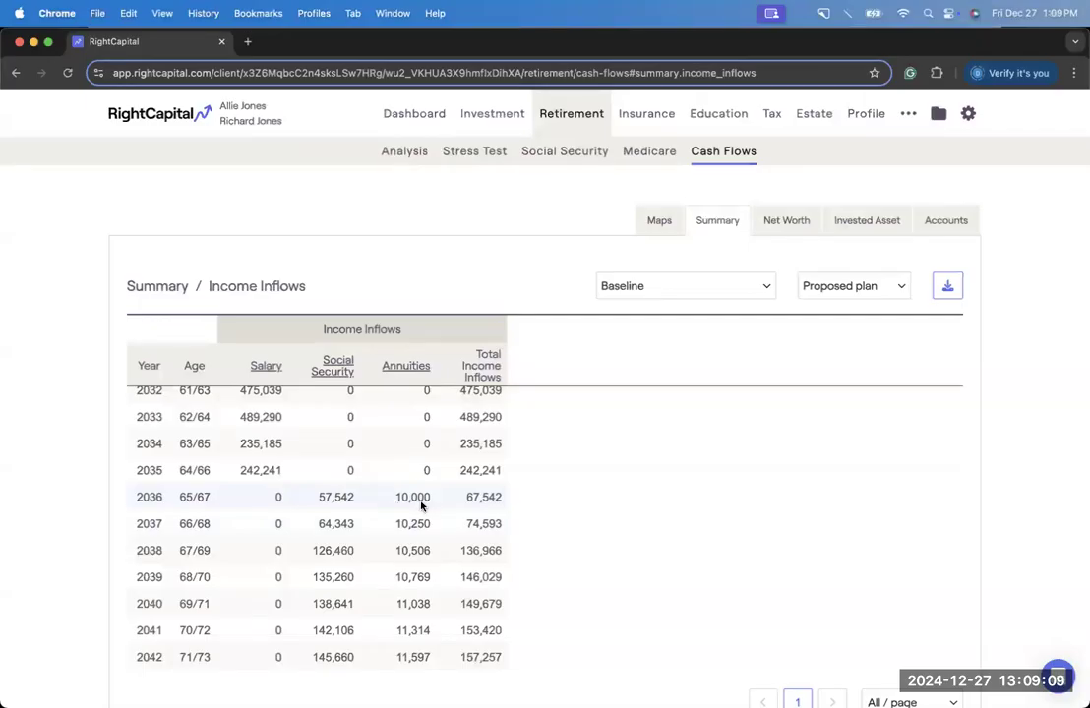
scroll(419, 502, down, 1)
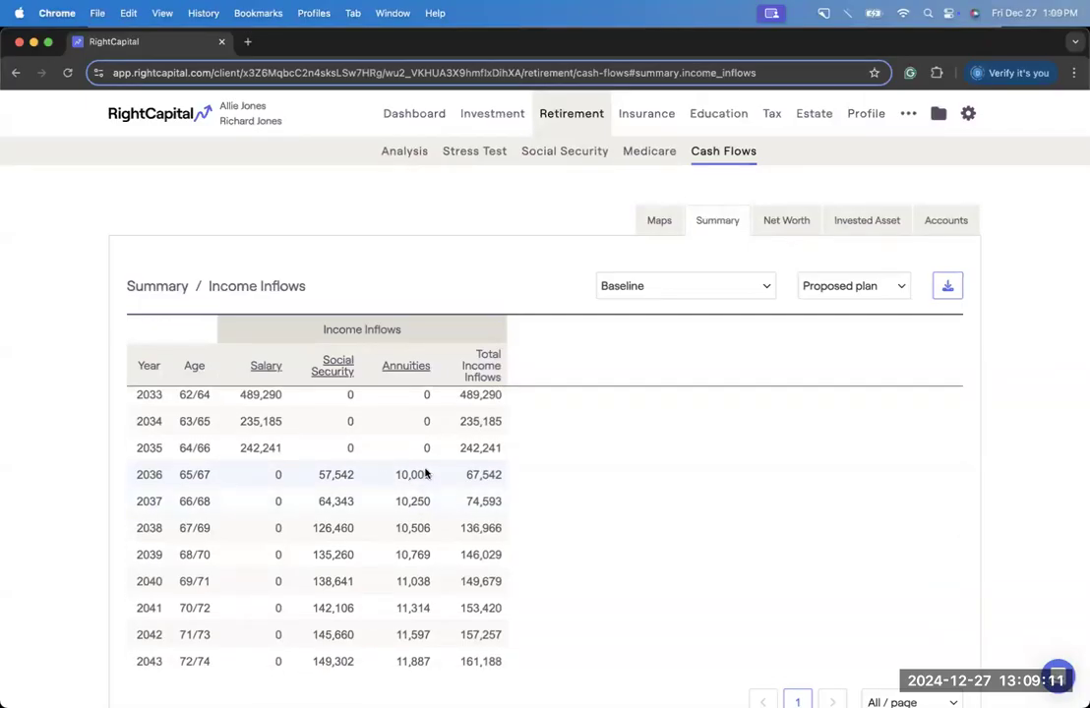
scroll(425, 474, down, 3)
scroll(426, 473, down, 10)
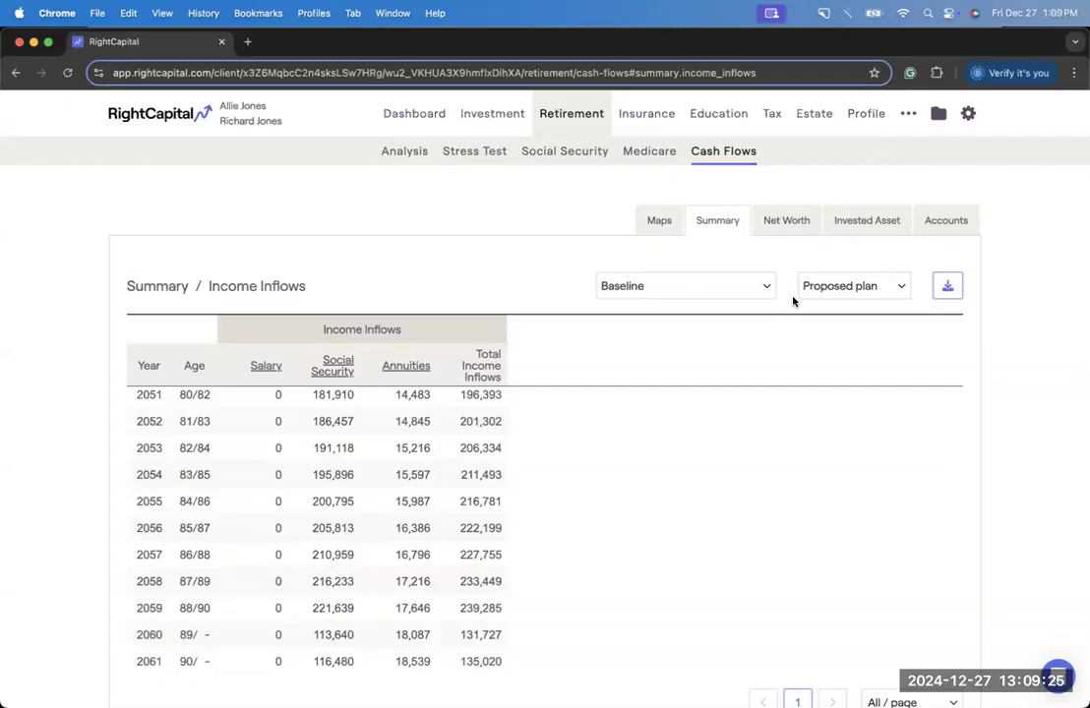
Add a new investment account to the client profile's net worth.
click(866, 113)
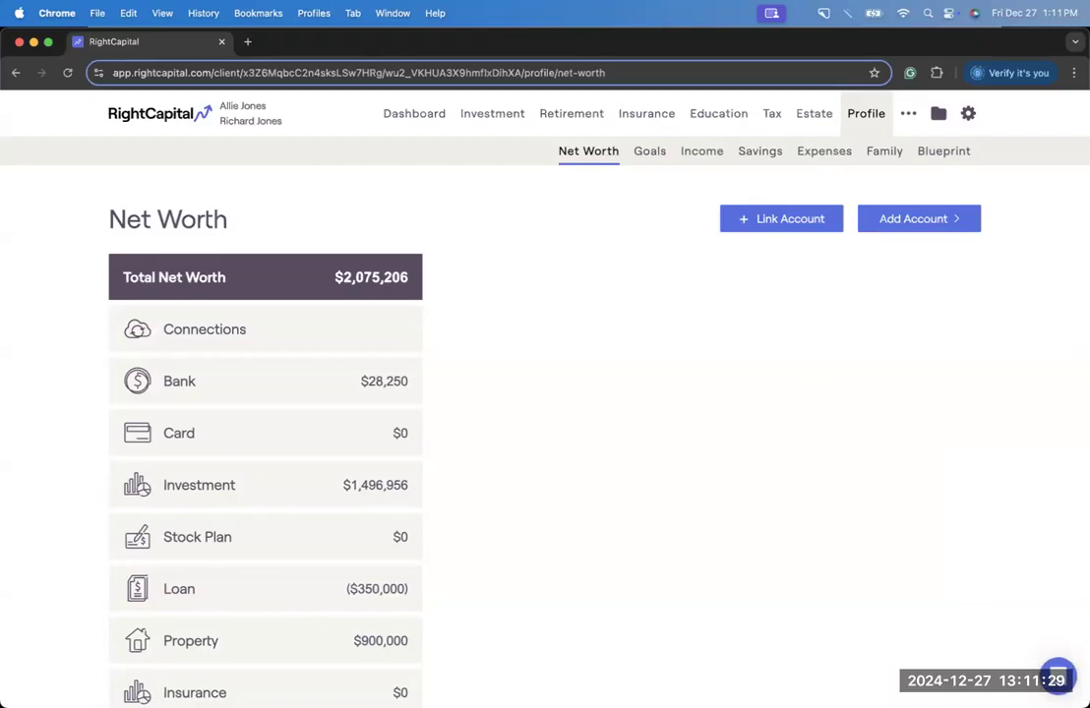
click(1055, 675)
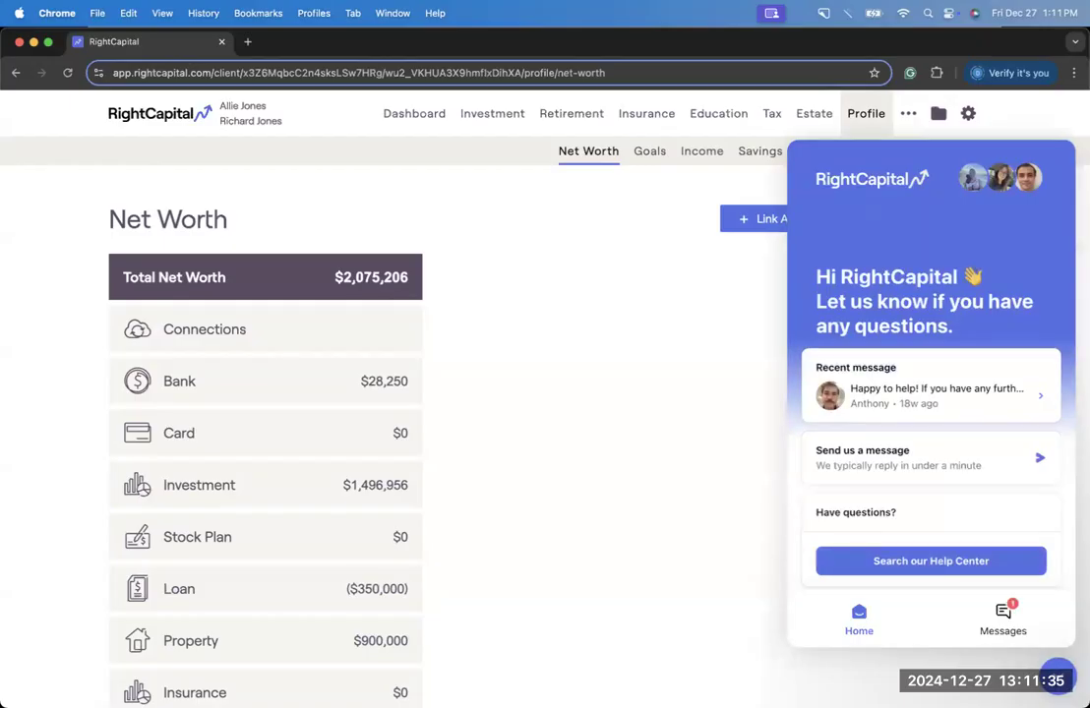
click(1057, 678)
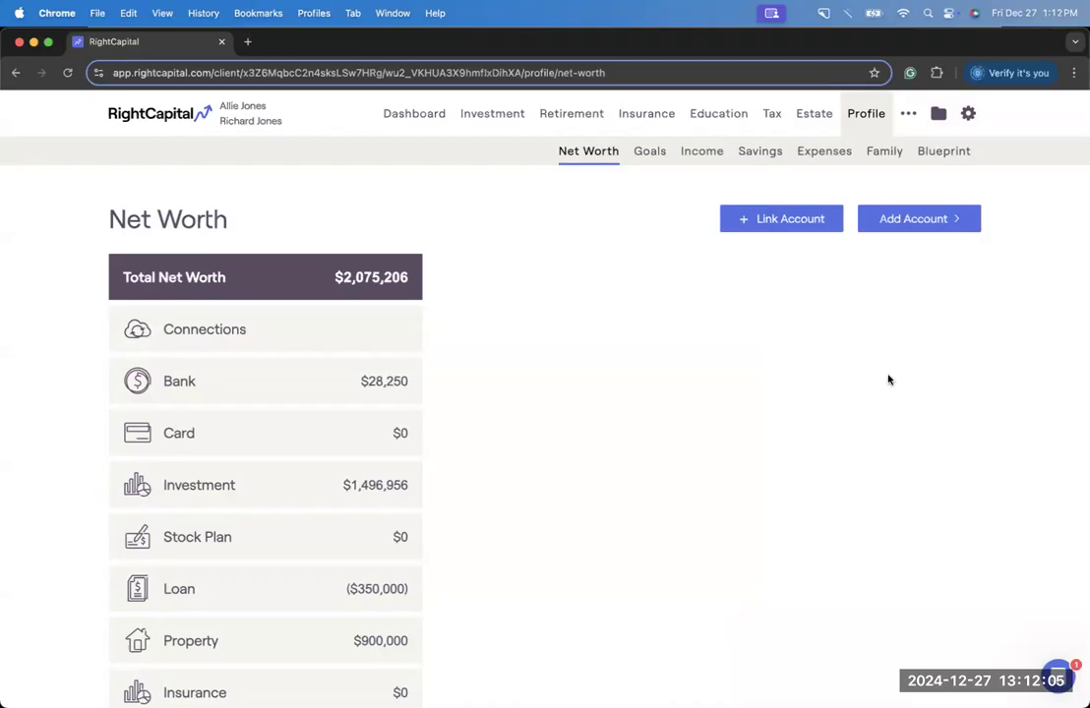
click(924, 220)
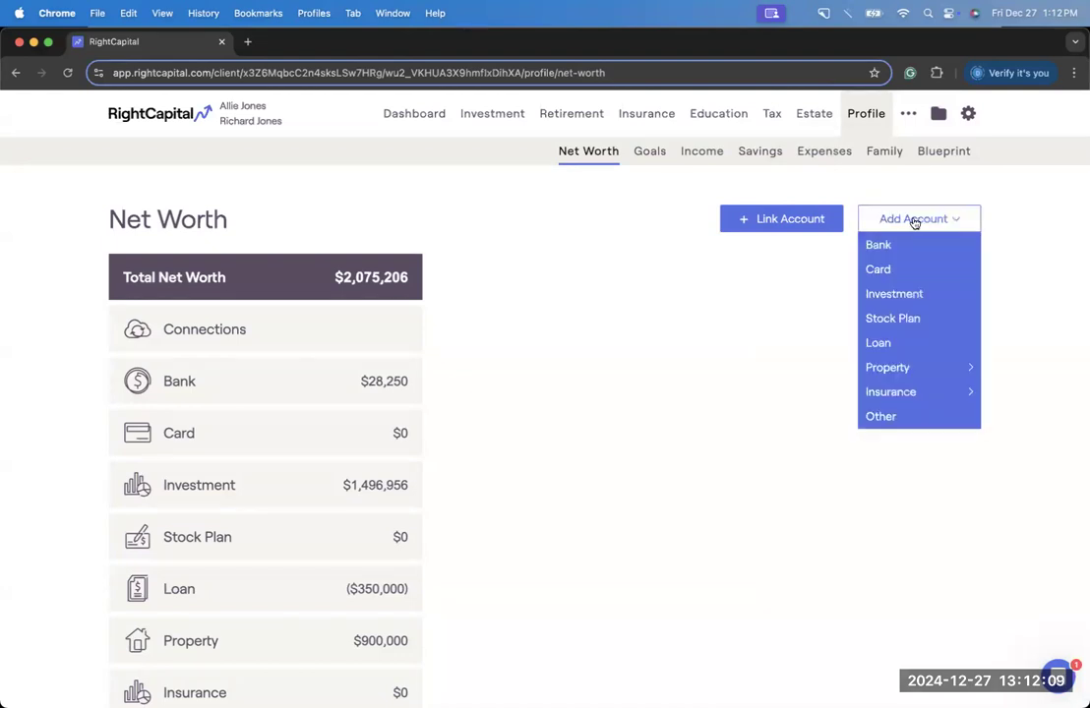
click(939, 294)
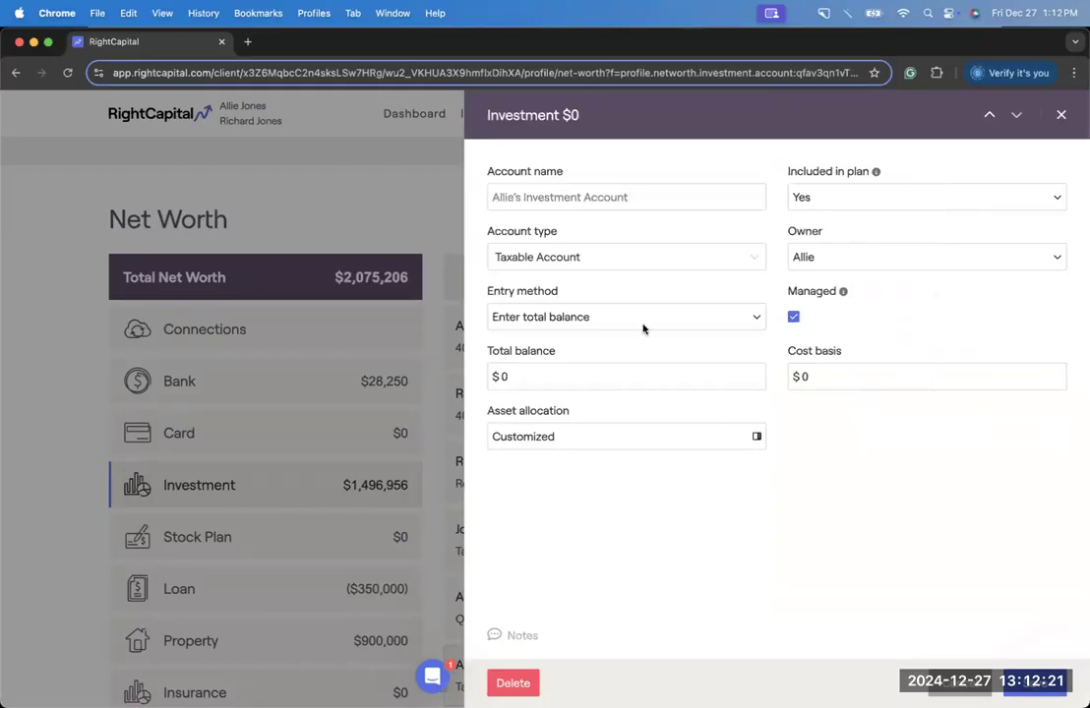
Search the account types for "Annuity" and set the new account's type to Qualified Annuity.
click(595, 262)
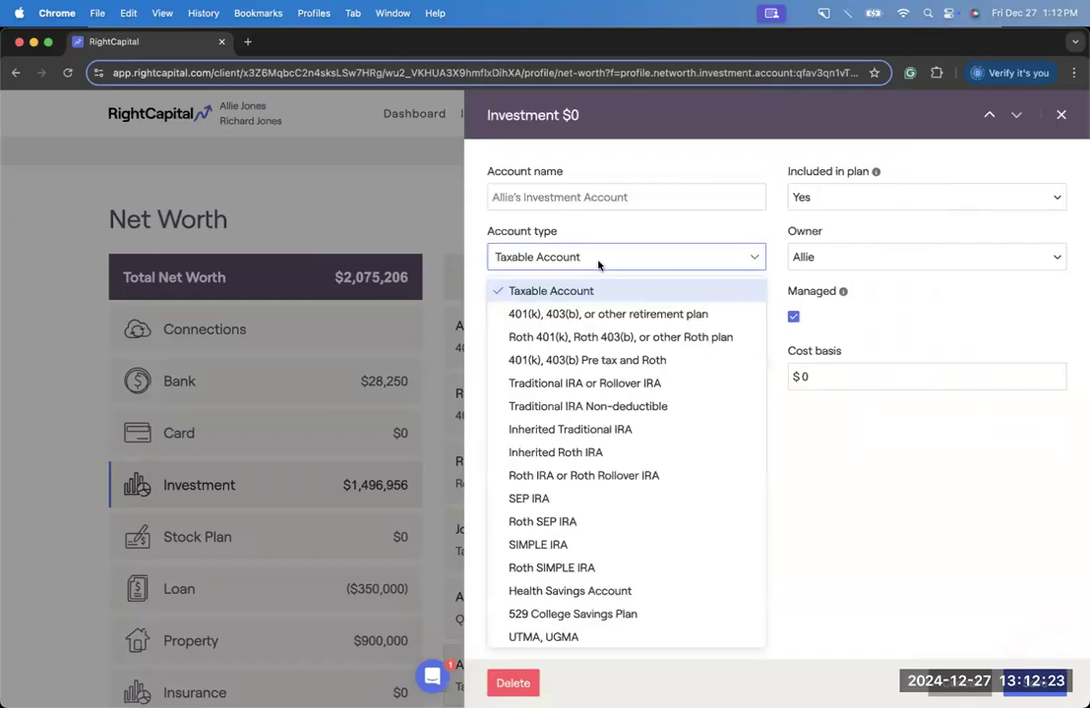
scroll(603, 341, down, 2)
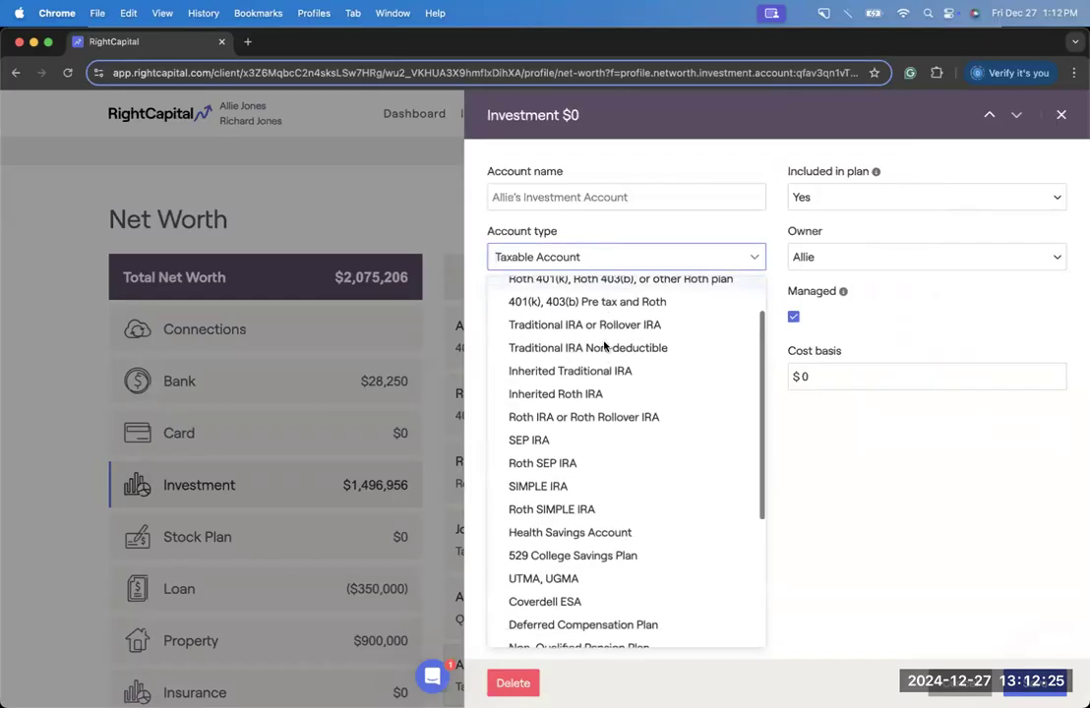
scroll(603, 347, up, 3)
scroll(589, 393, down, 10)
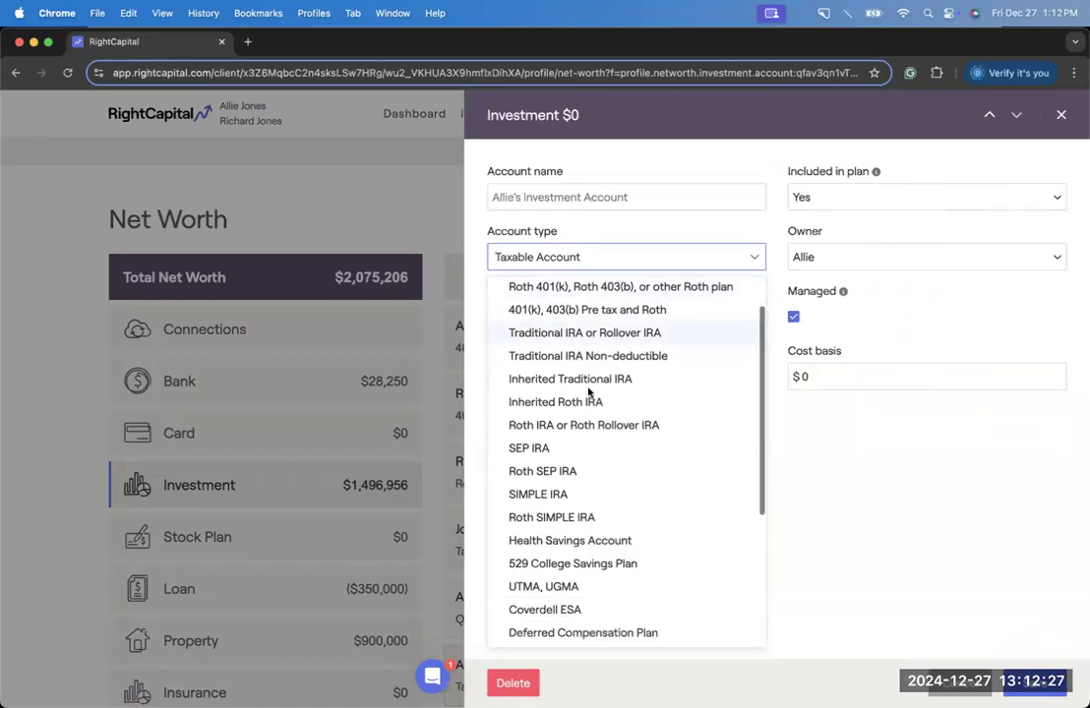
scroll(588, 394, up, 10)
text(A)
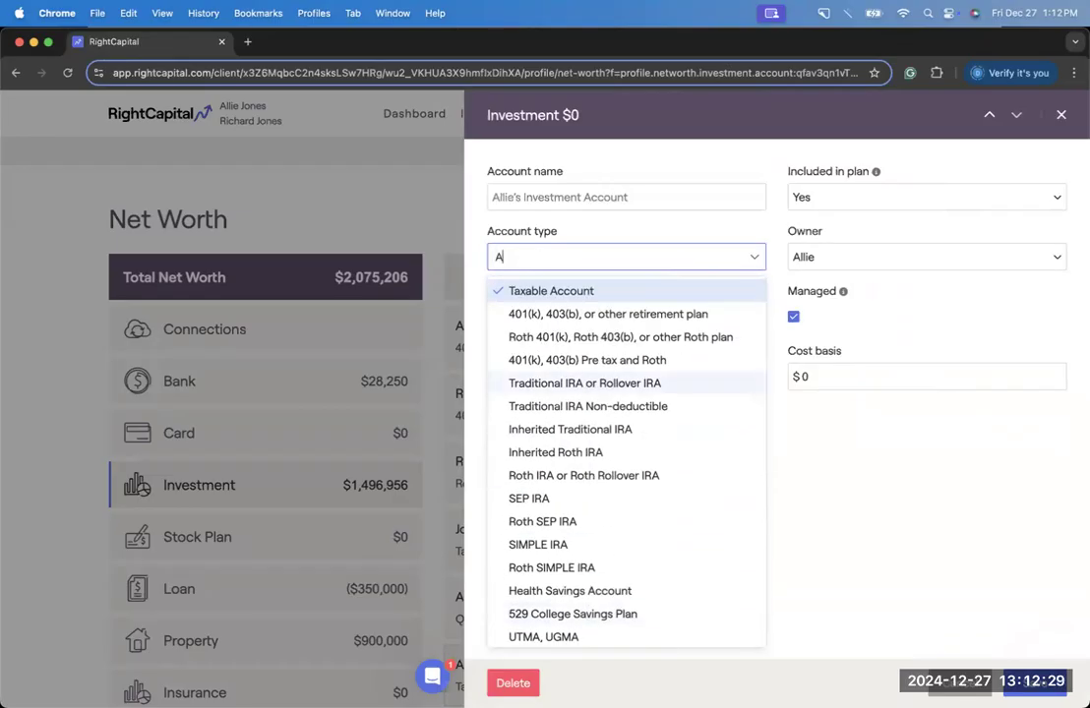
text(nnuity)
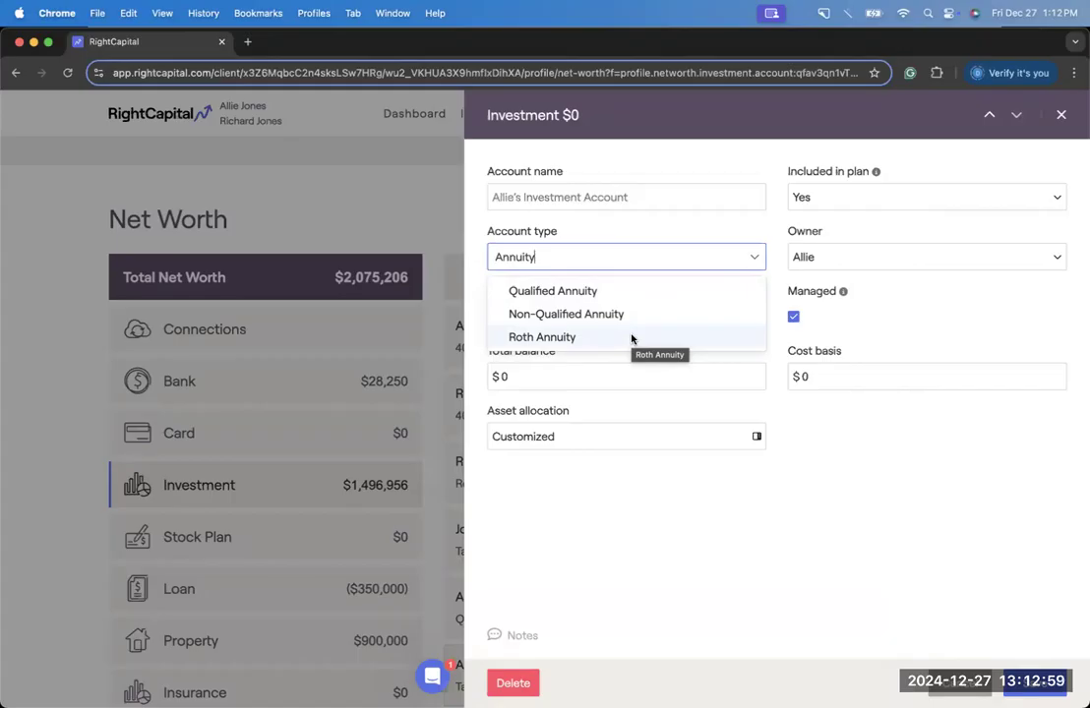
click(608, 292)
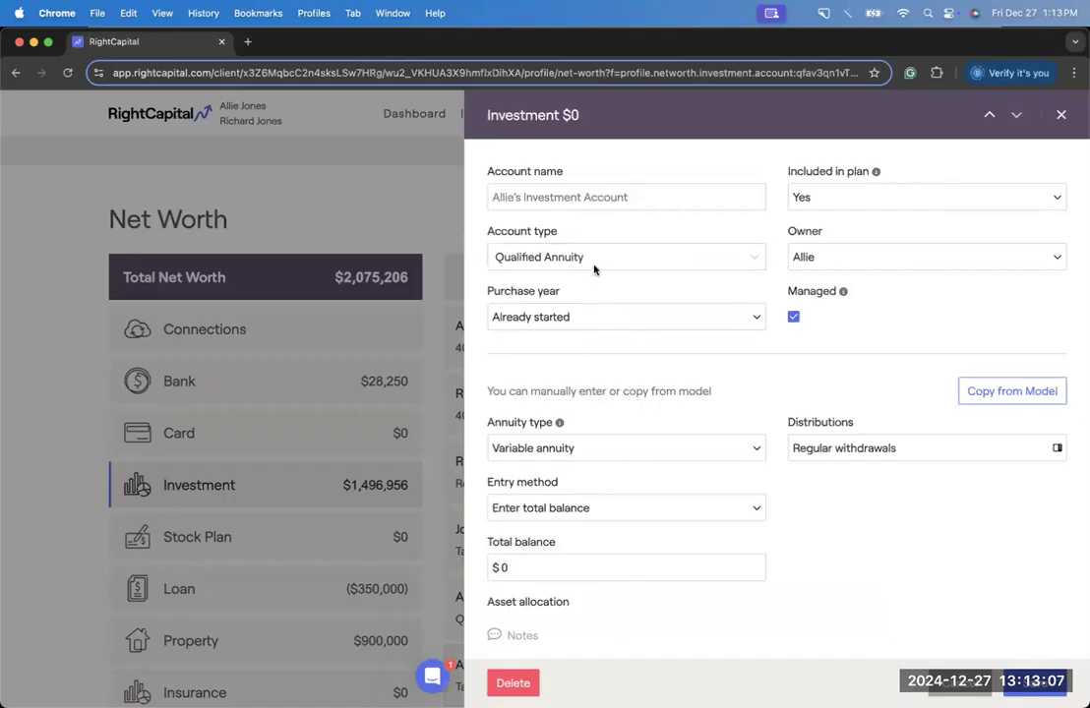
Review the annuity type's description and its available options, and keep Variable annuity selected.
scroll(594, 270, down, 2)
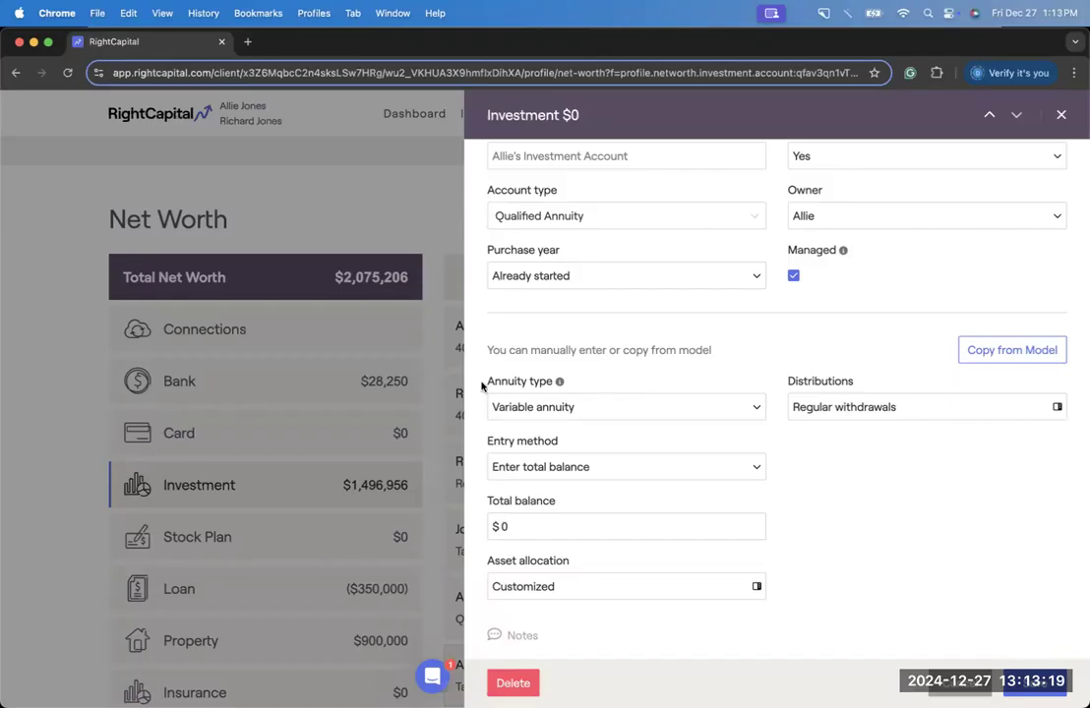
drag(485, 383, 557, 385)
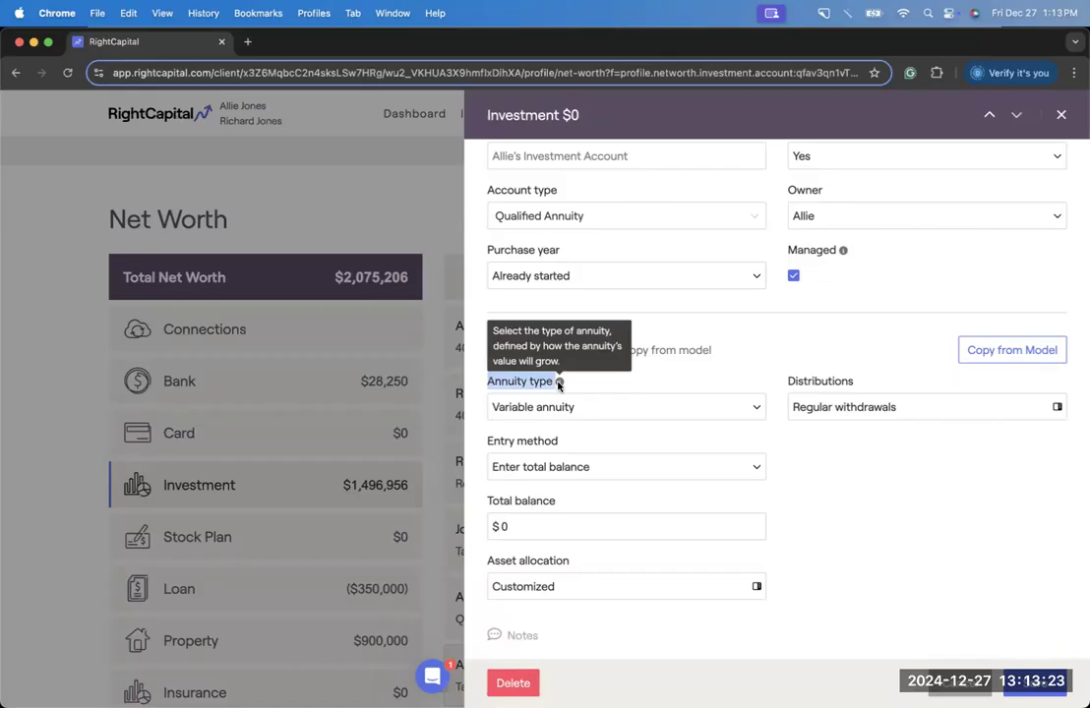
click(627, 407)
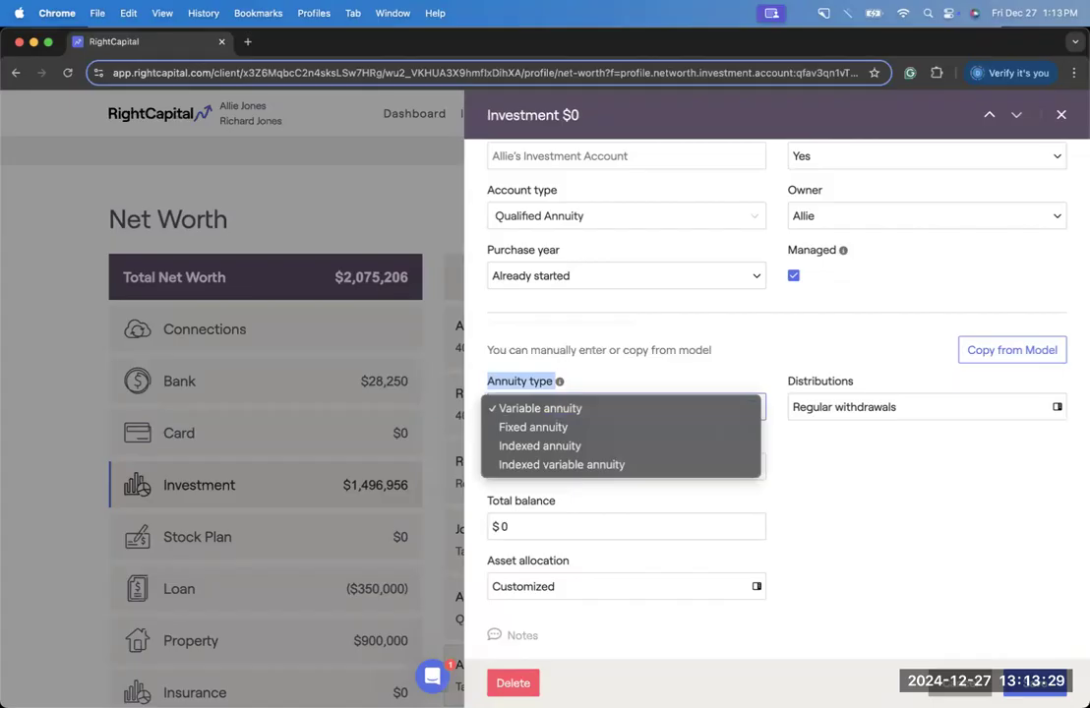
key(Escape)
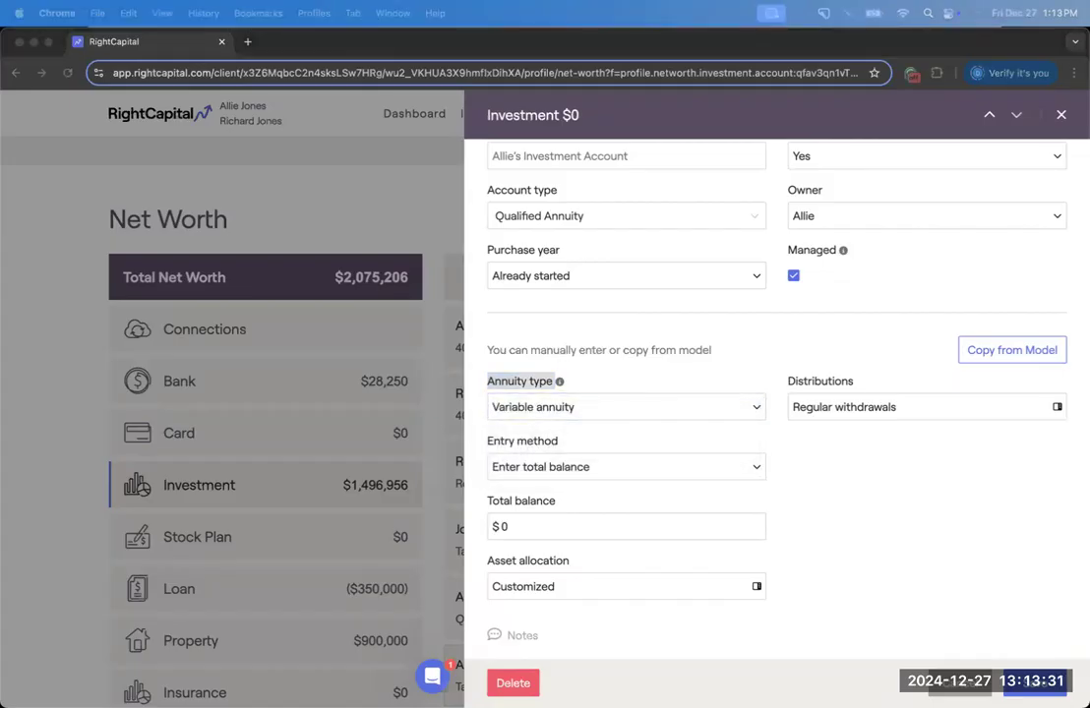
click(683, 406)
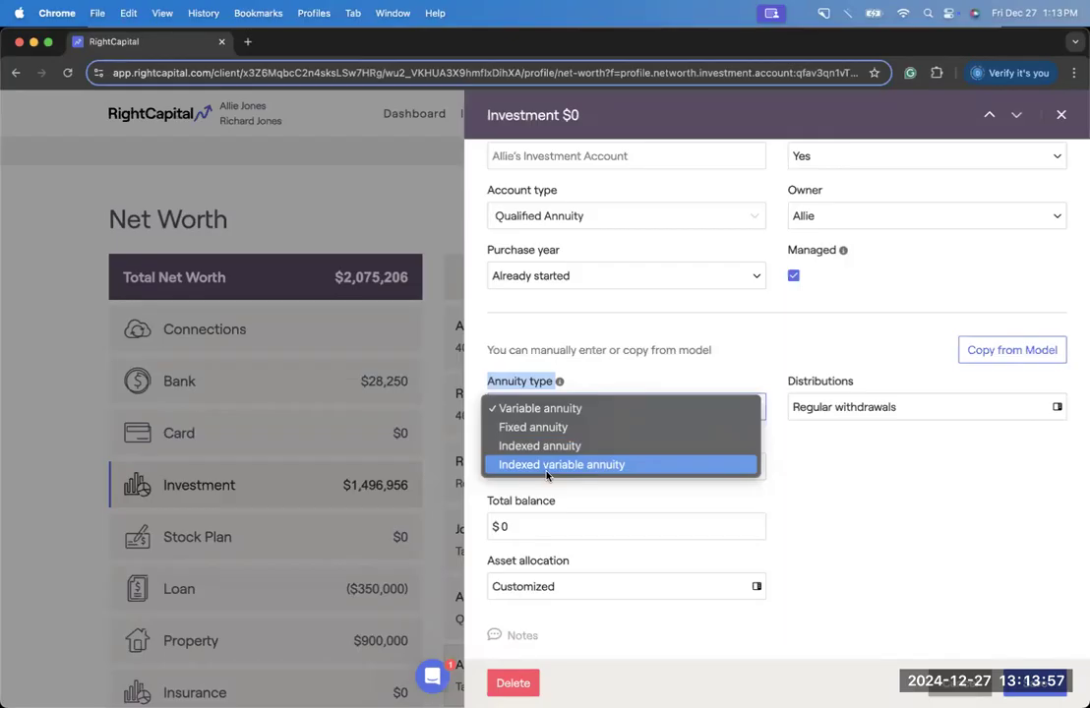
click(584, 411)
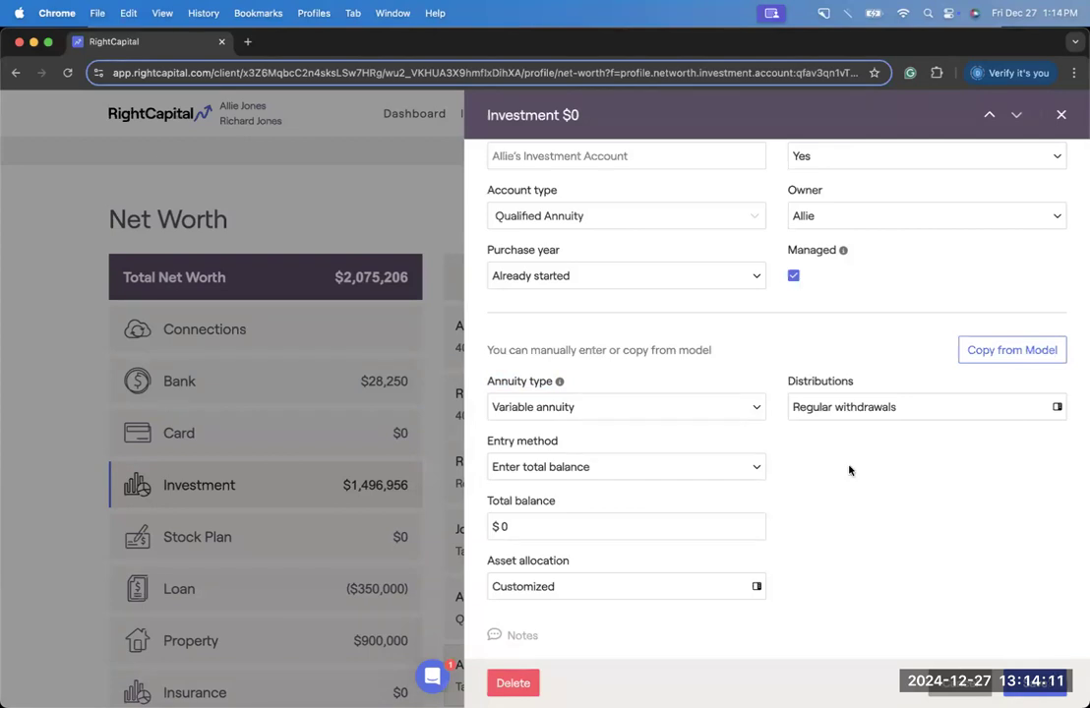
Keep the entry method as Enter total balance and set the annuity's total balance to $100,000.
drag(486, 441, 566, 445)
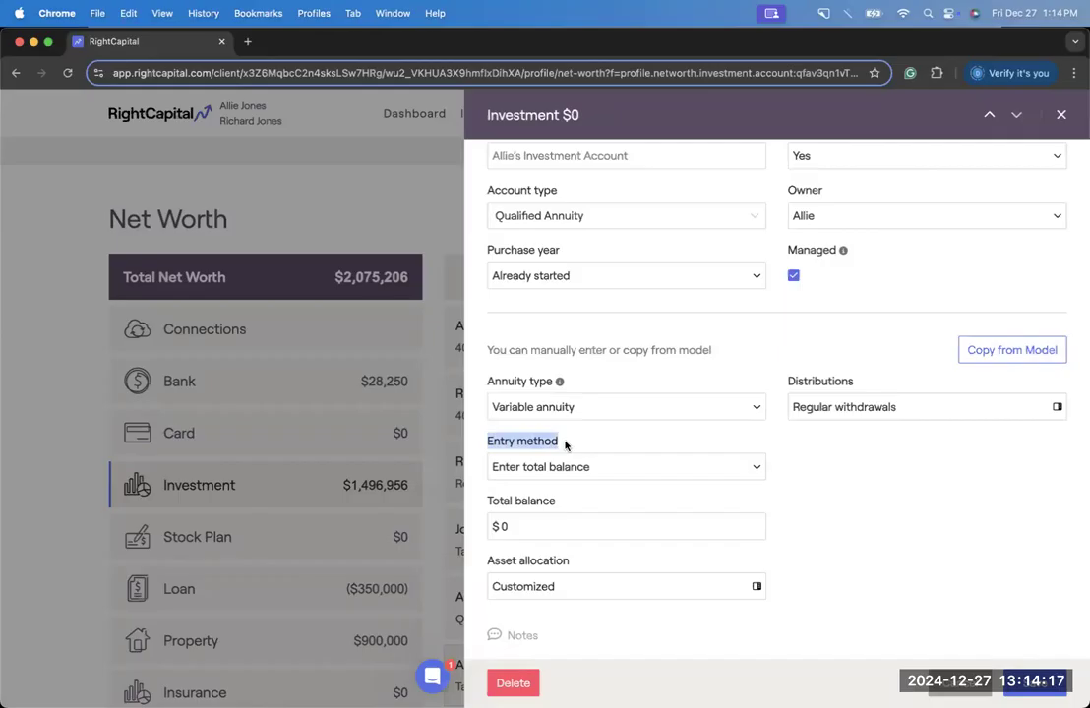
click(598, 464)
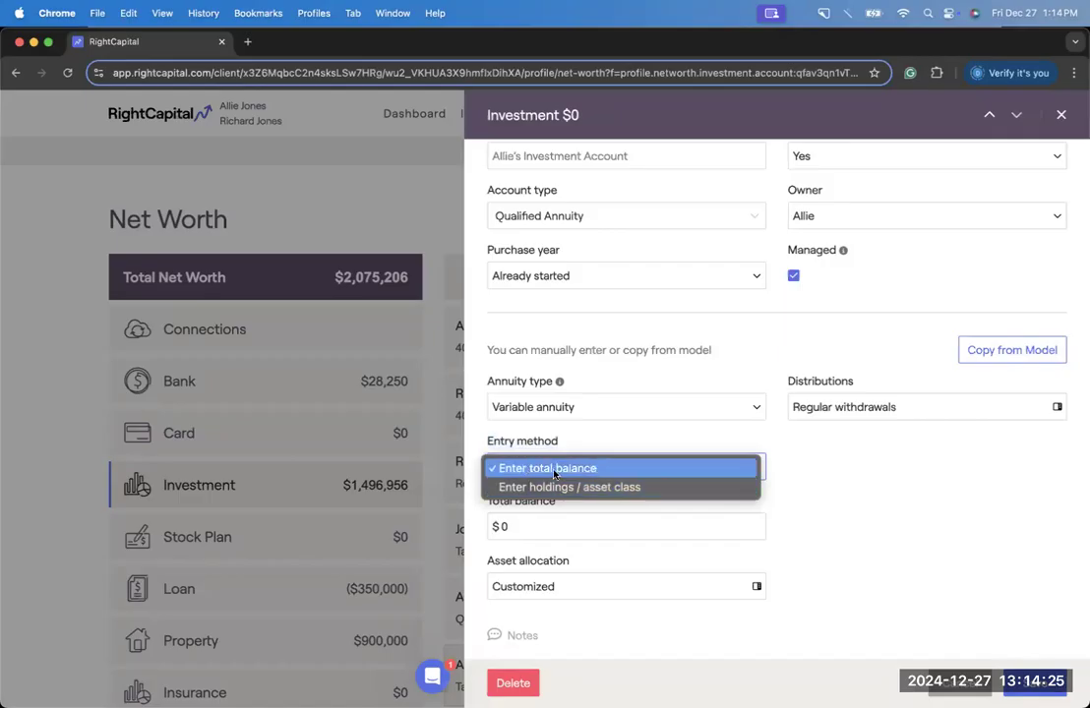
click(597, 469)
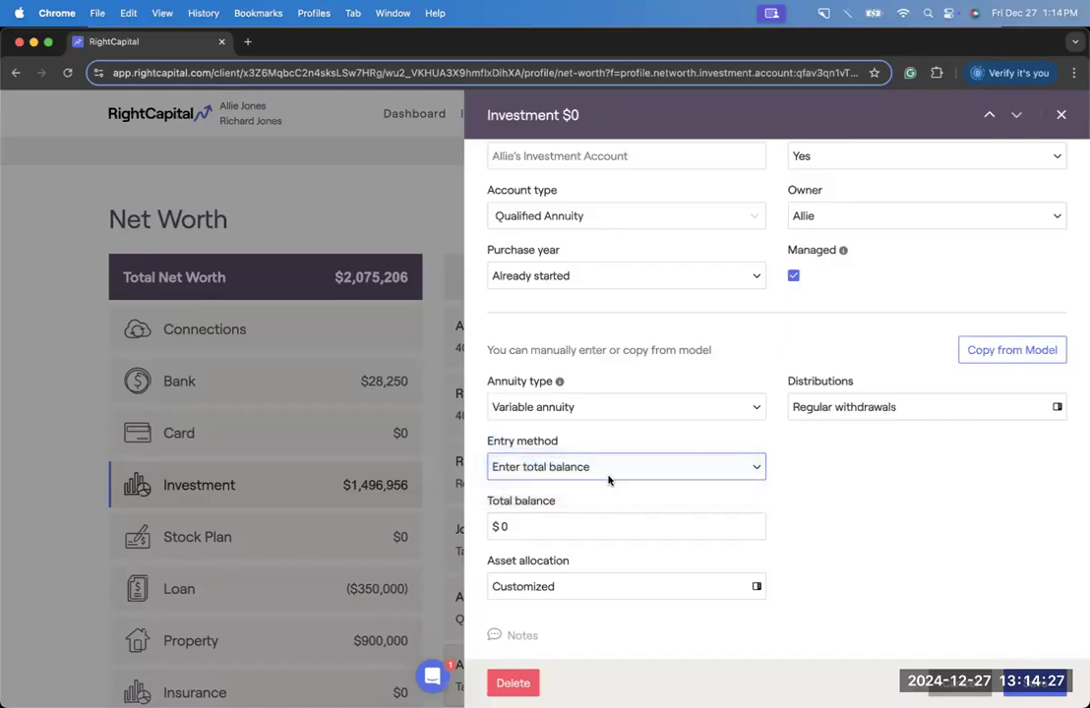
click(524, 530)
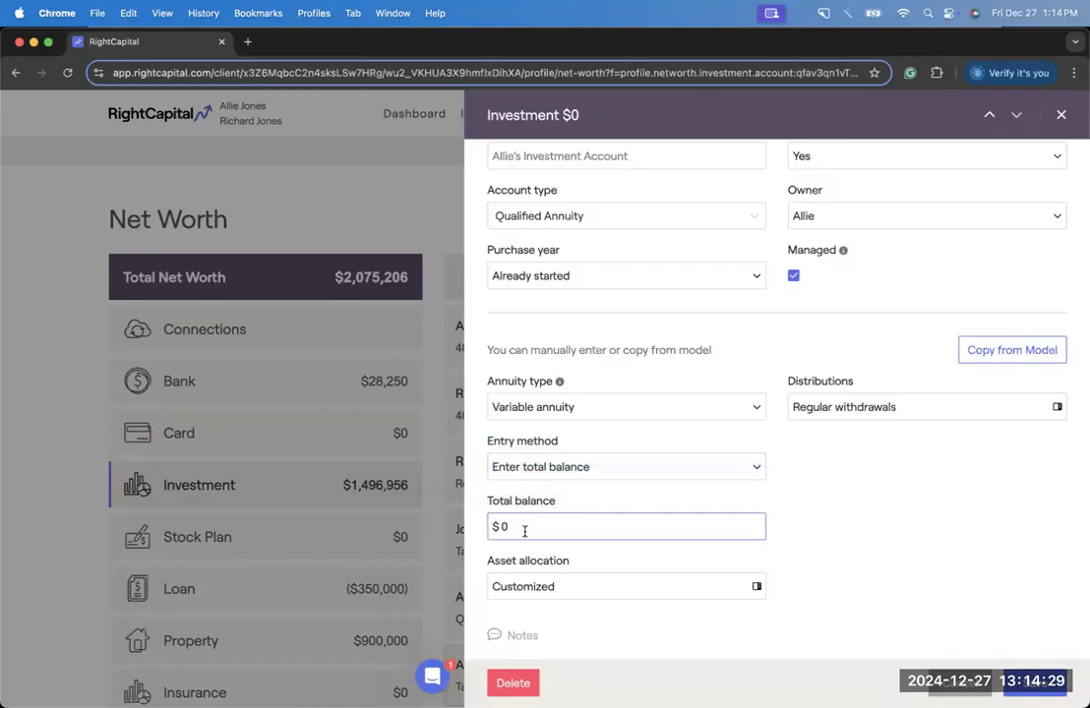
text(100000)
click(585, 566)
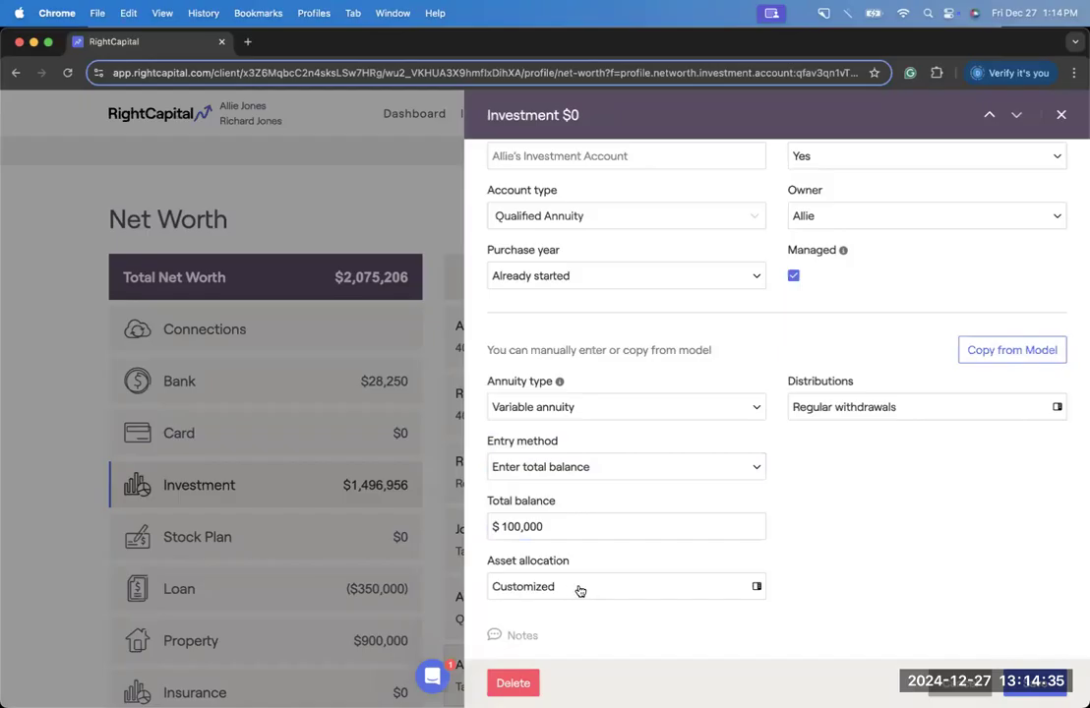
Try a customized asset allocation with Other 0%, Large Growth 20% and Large Value 10%, and return to the account without saving it.
click(579, 588)
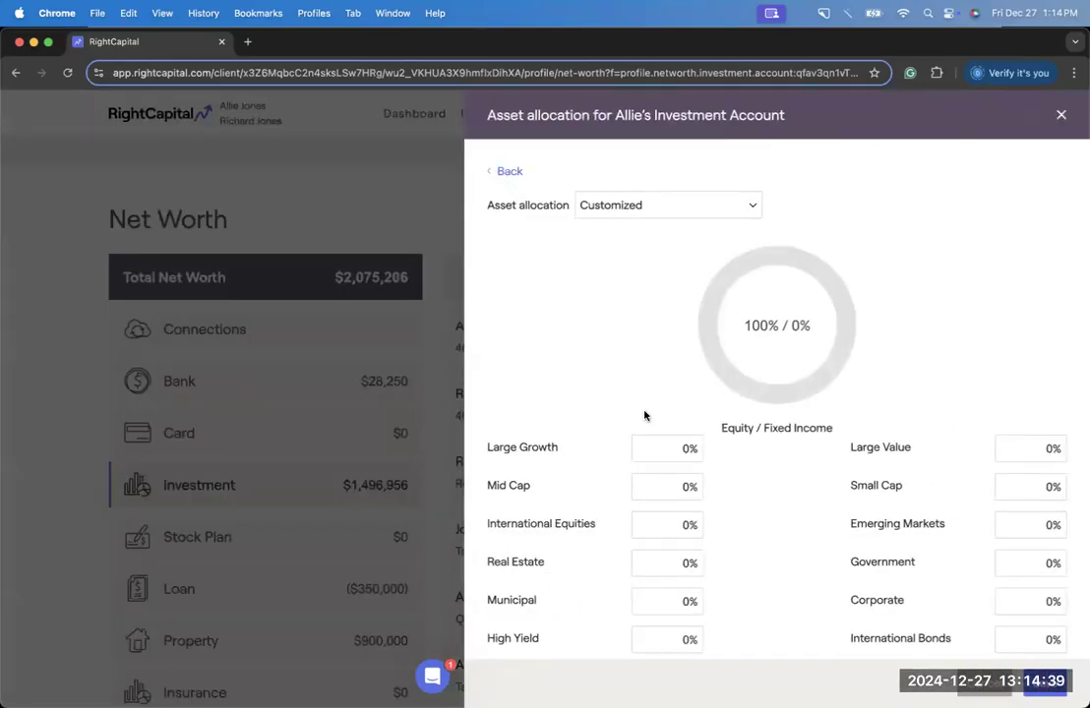
scroll(787, 506, down, 2)
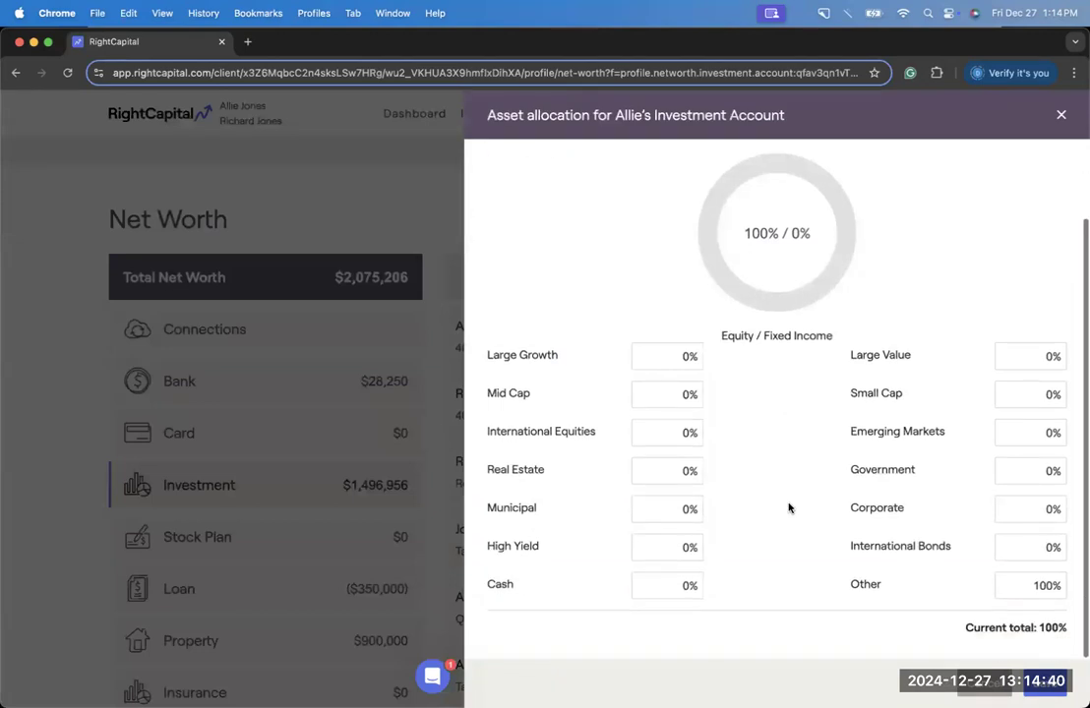
click(1024, 585)
double_click(1028, 585)
text(0)
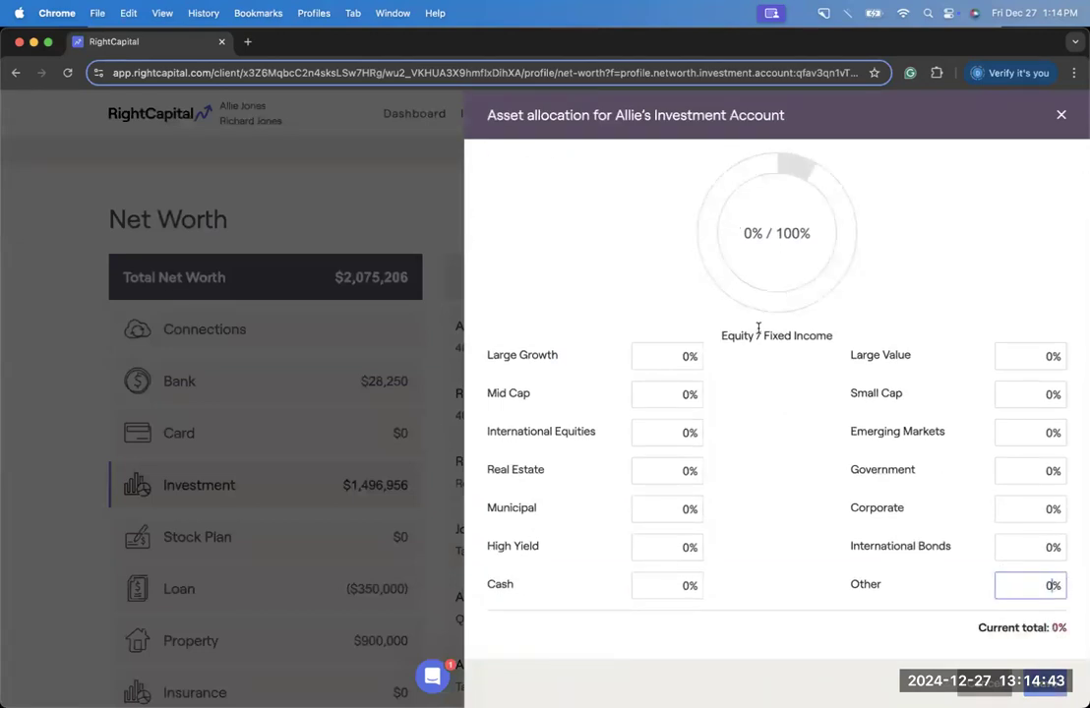
click(672, 358)
text(20)
click(1018, 354)
text(10)
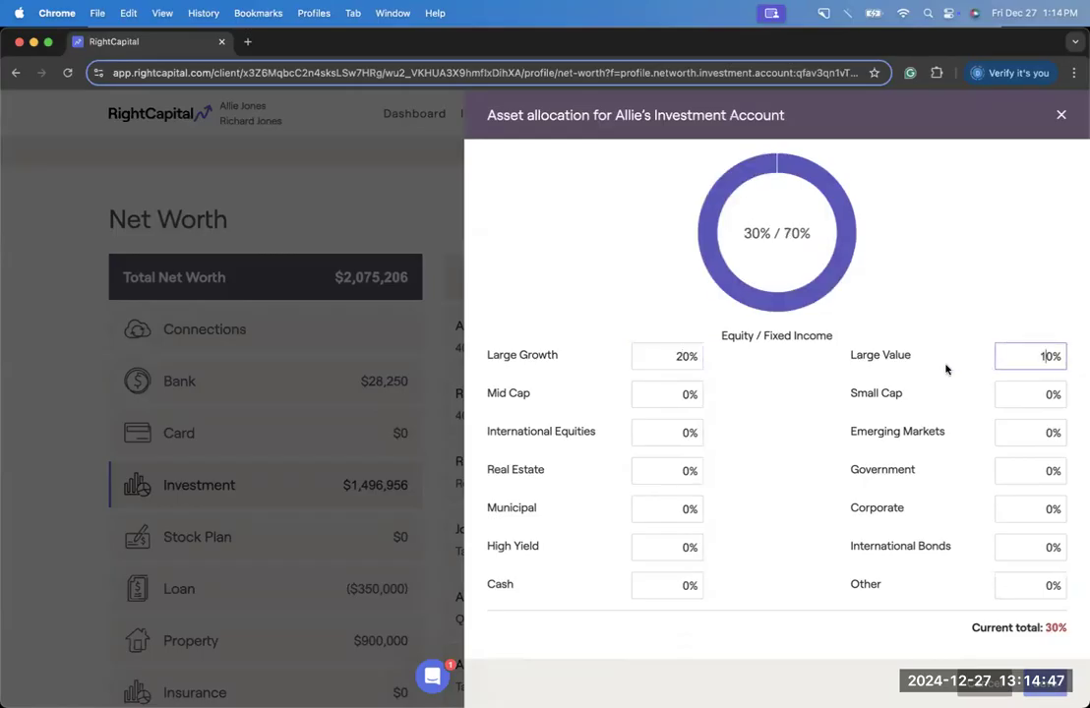
scroll(945, 369, up, 2)
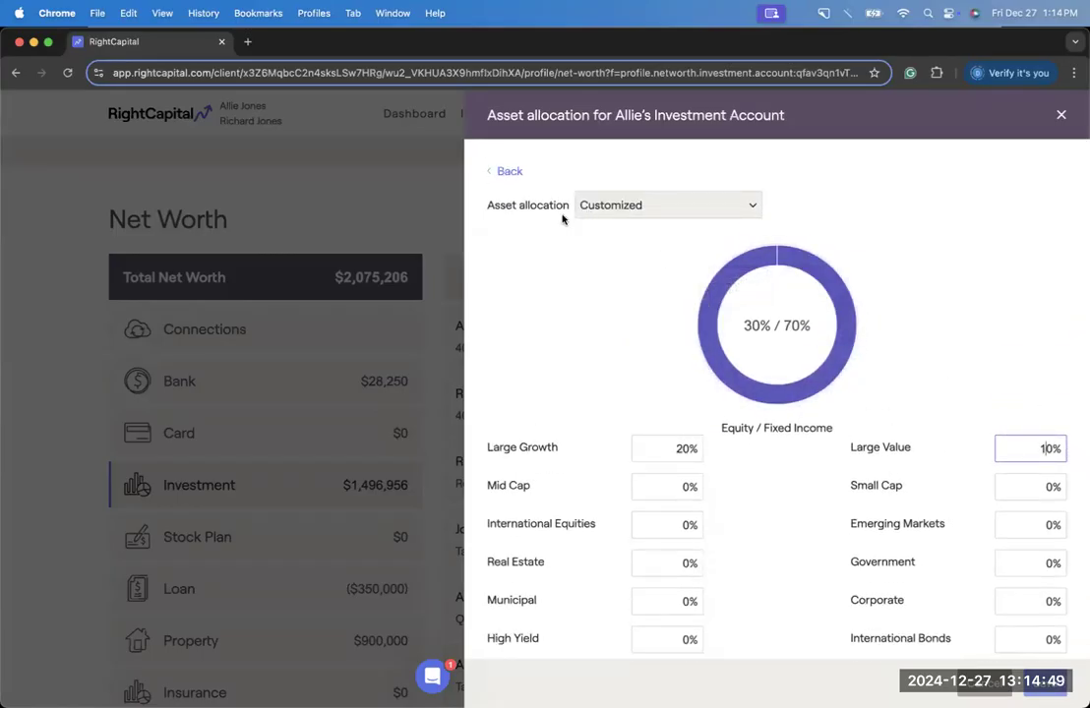
click(510, 174)
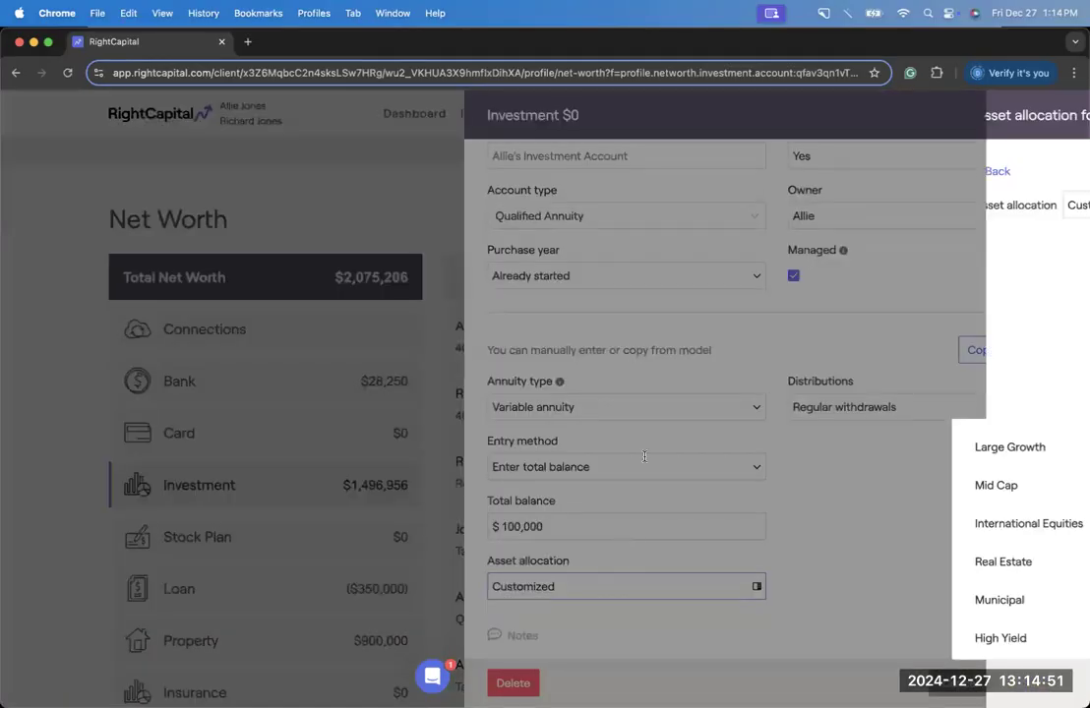
Base the annuity's asset allocation on the Moderate model portfolio and save it.
click(672, 206)
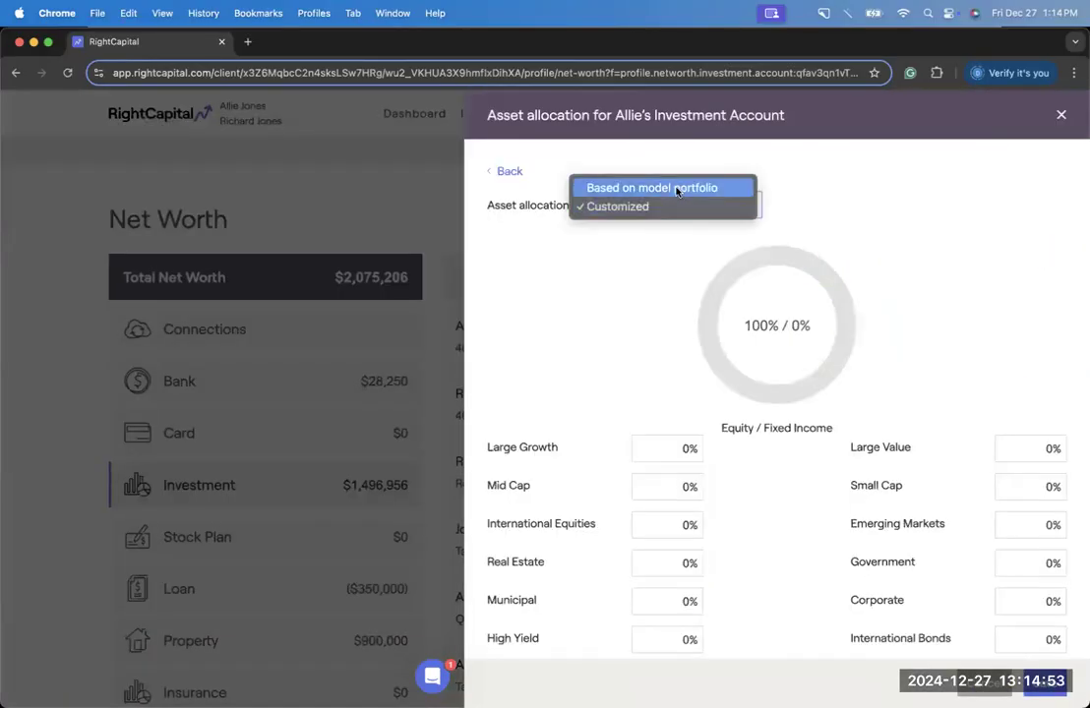
click(674, 189)
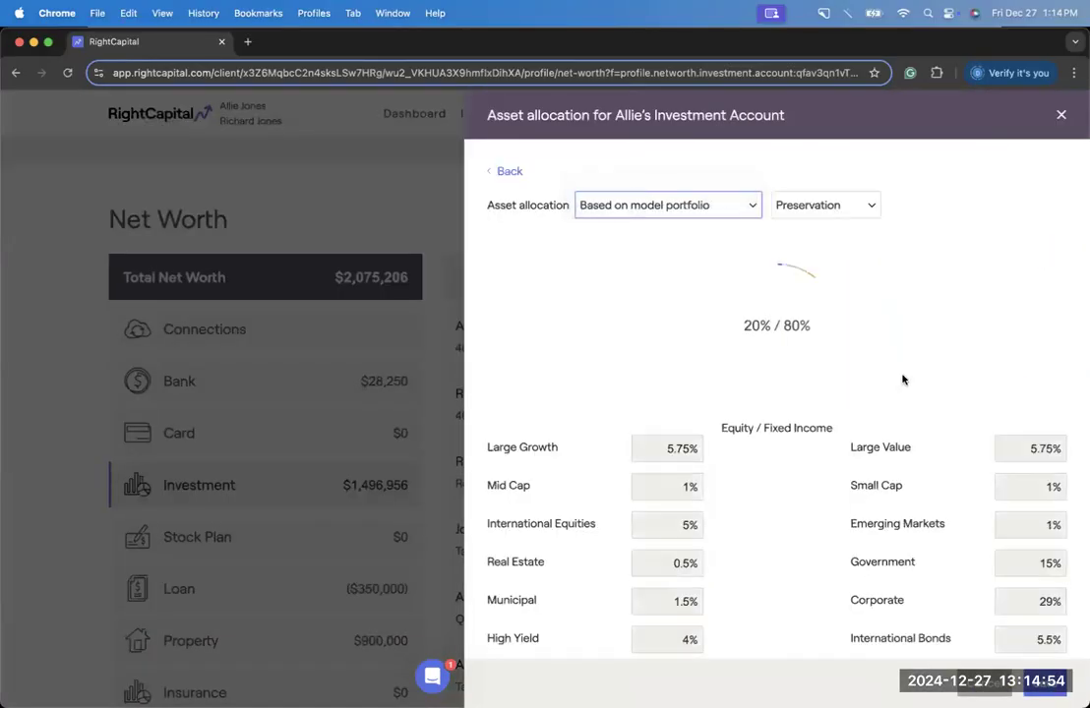
click(850, 198)
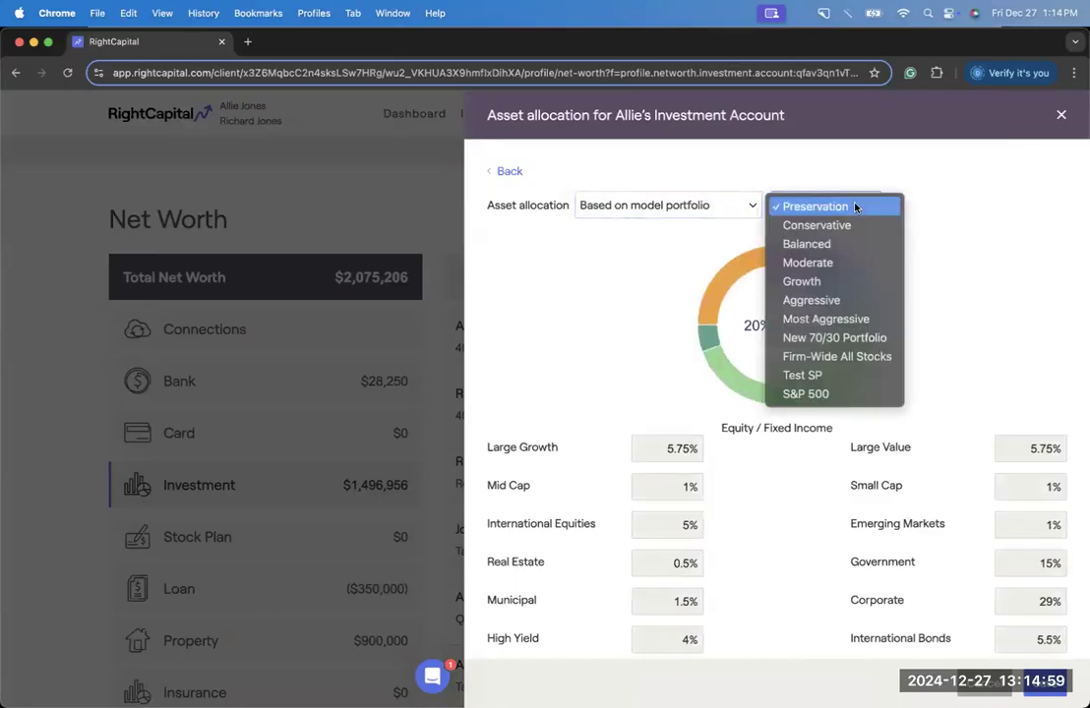
click(858, 263)
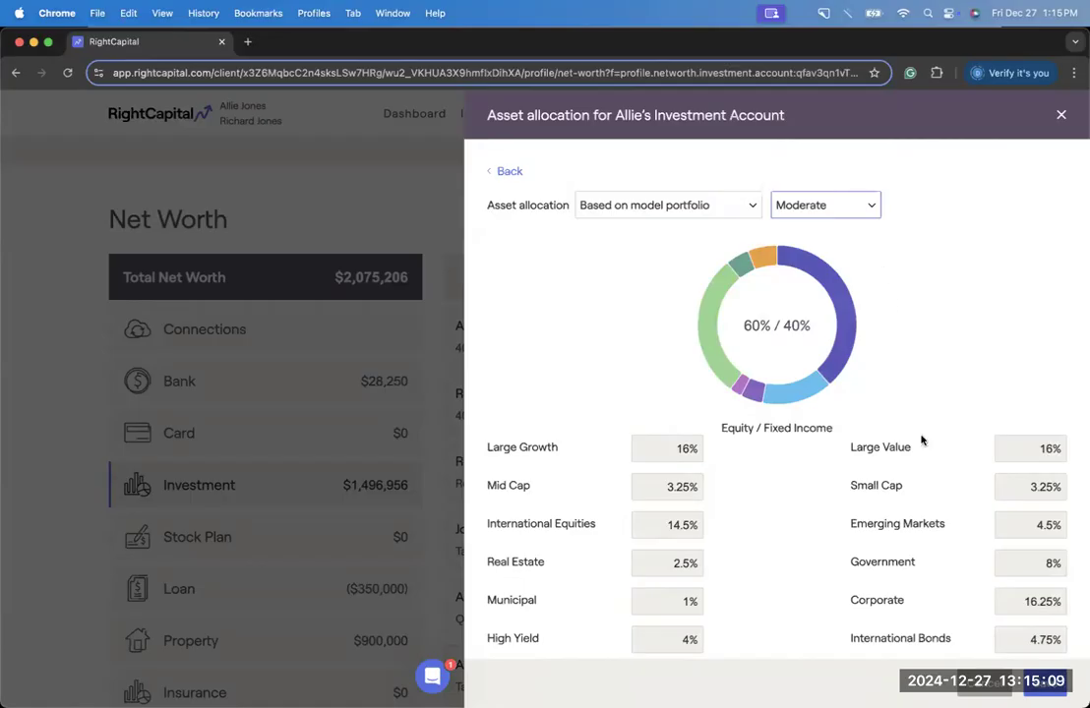
click(1046, 688)
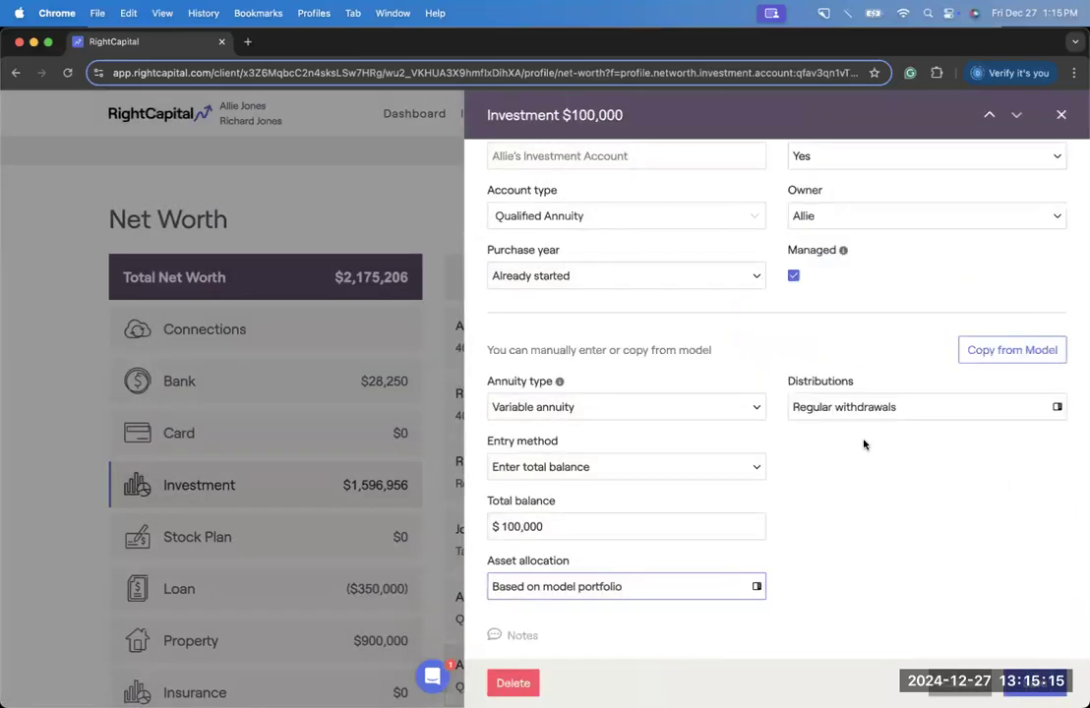
Change the entry method to Enter holdings / asset class and add a holding of 100 GOOG shares to the annuity.
click(703, 472)
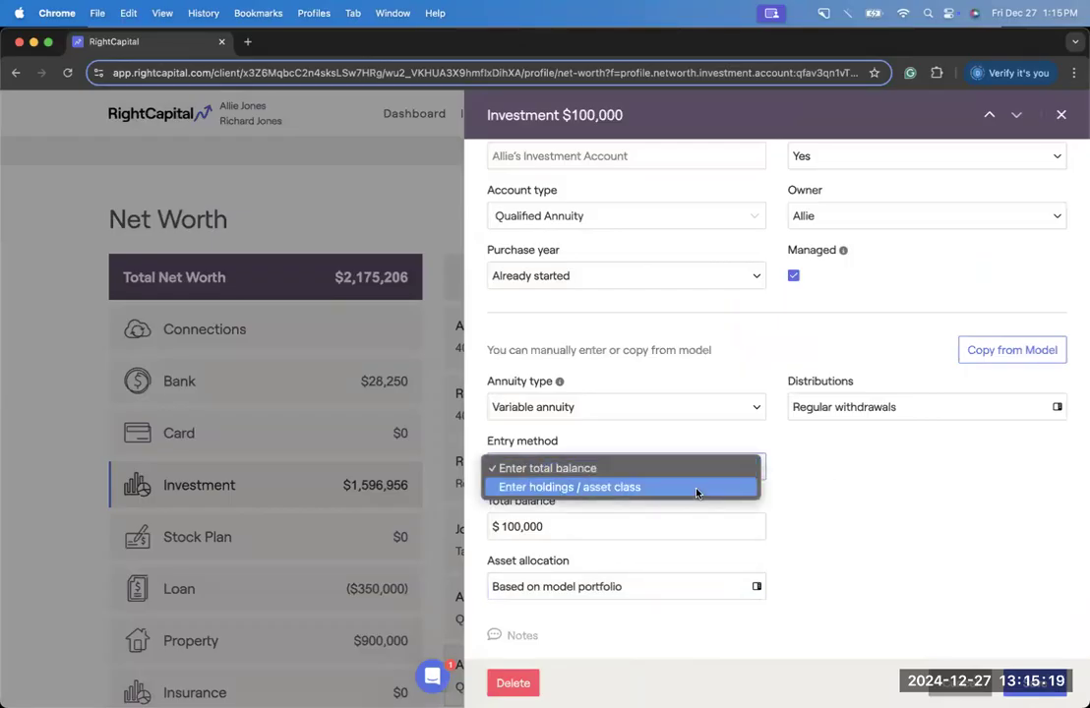
click(697, 489)
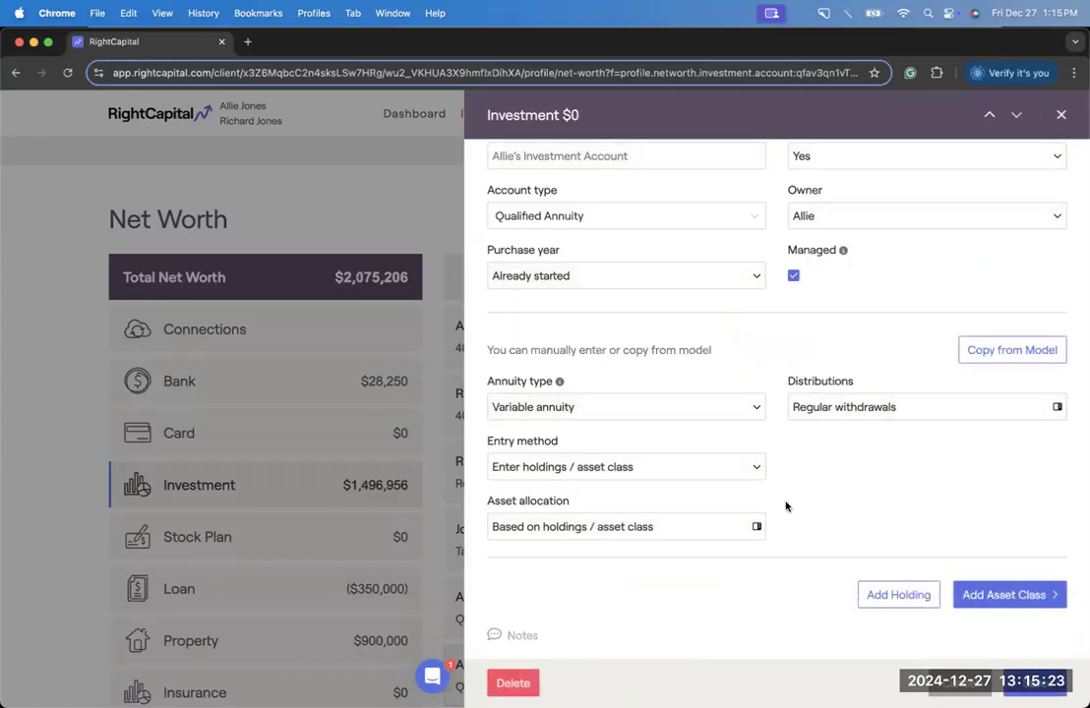
click(870, 596)
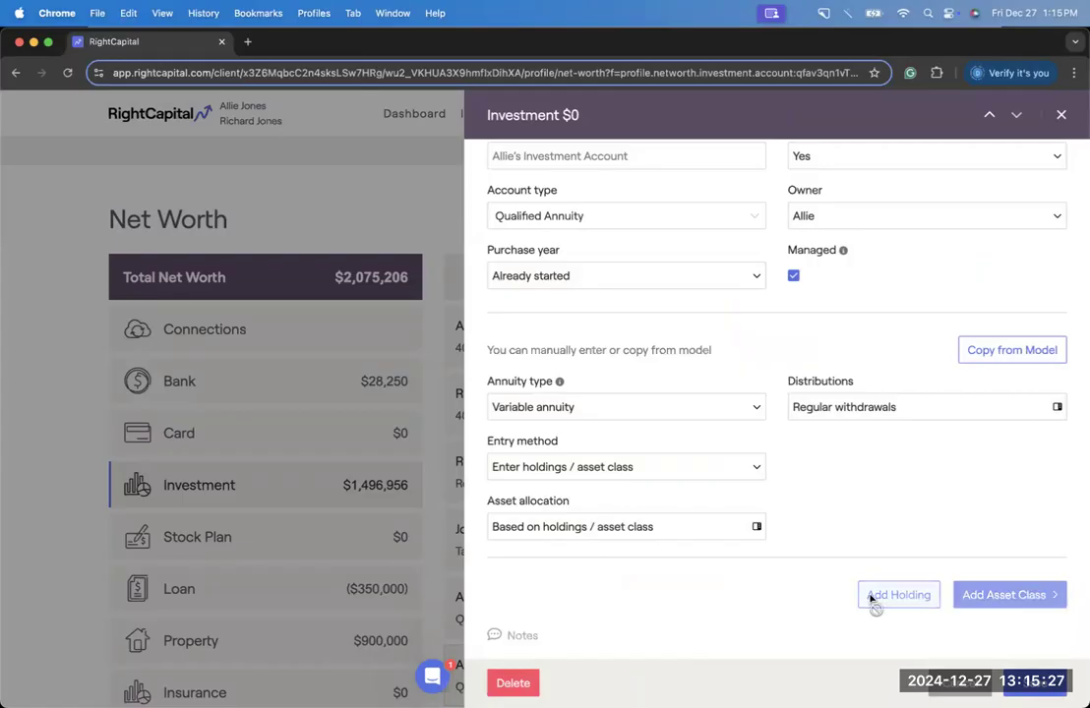
scroll(814, 477, down, 2)
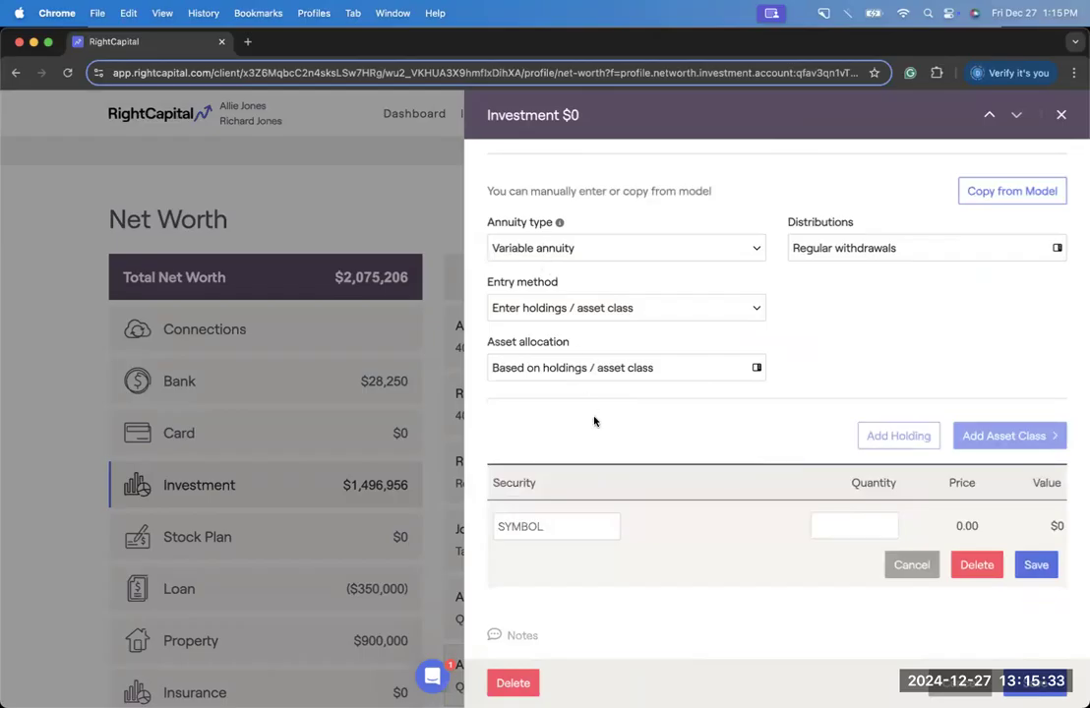
click(555, 523)
text(GOOG)
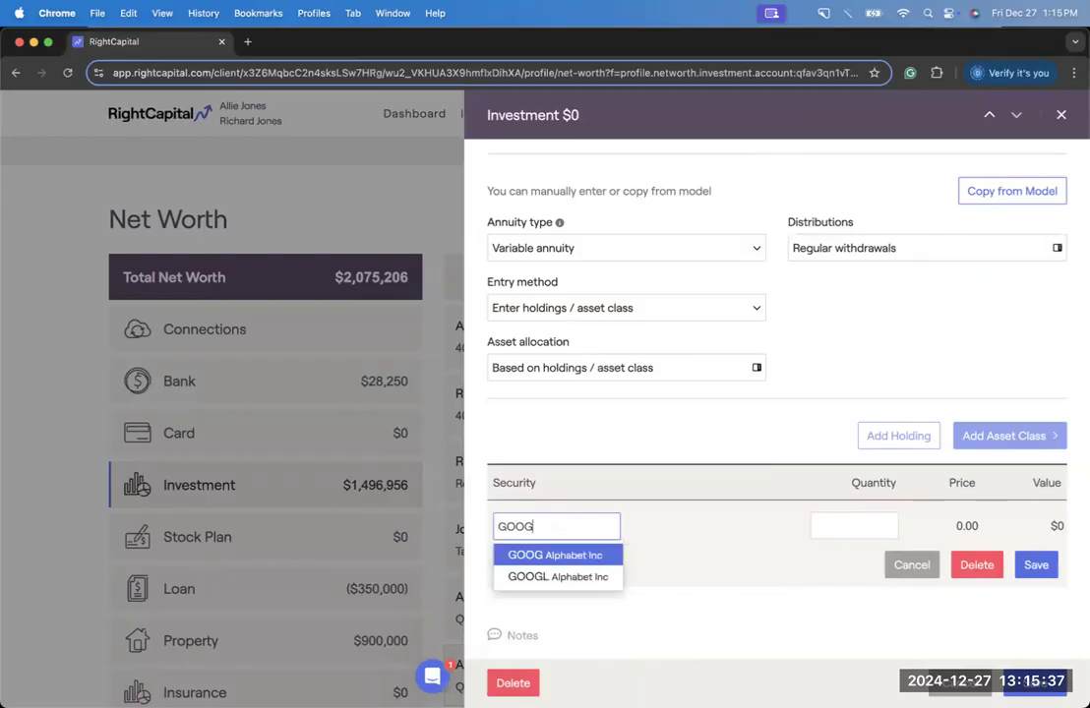
click(567, 556)
click(851, 526)
text(100)
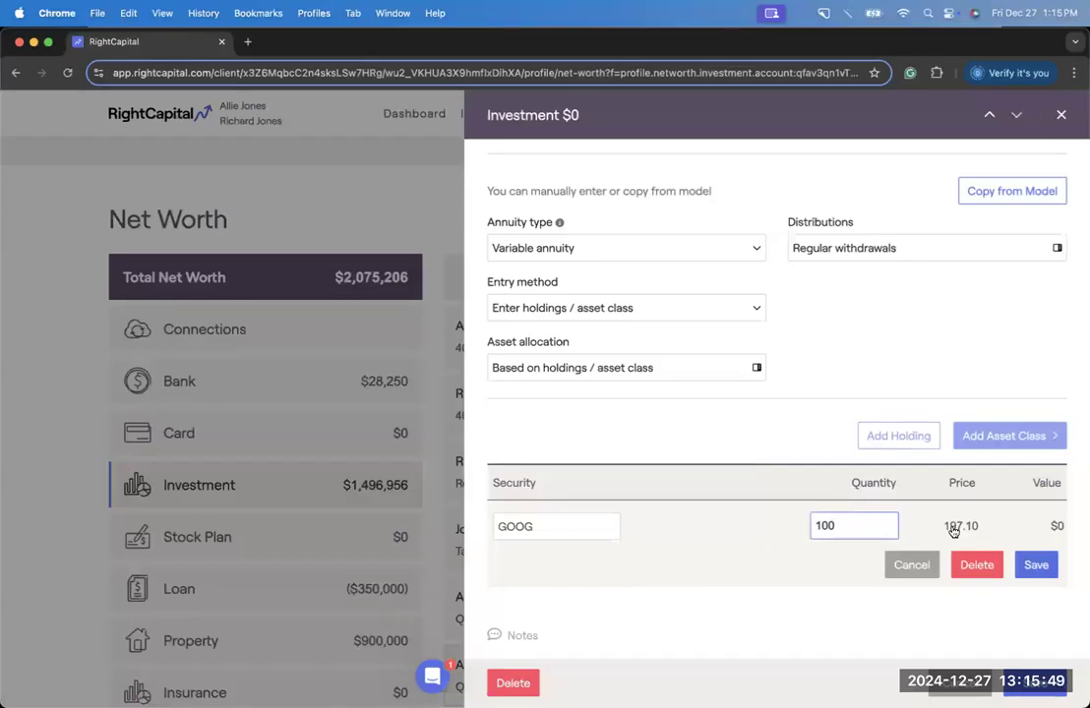
click(1038, 566)
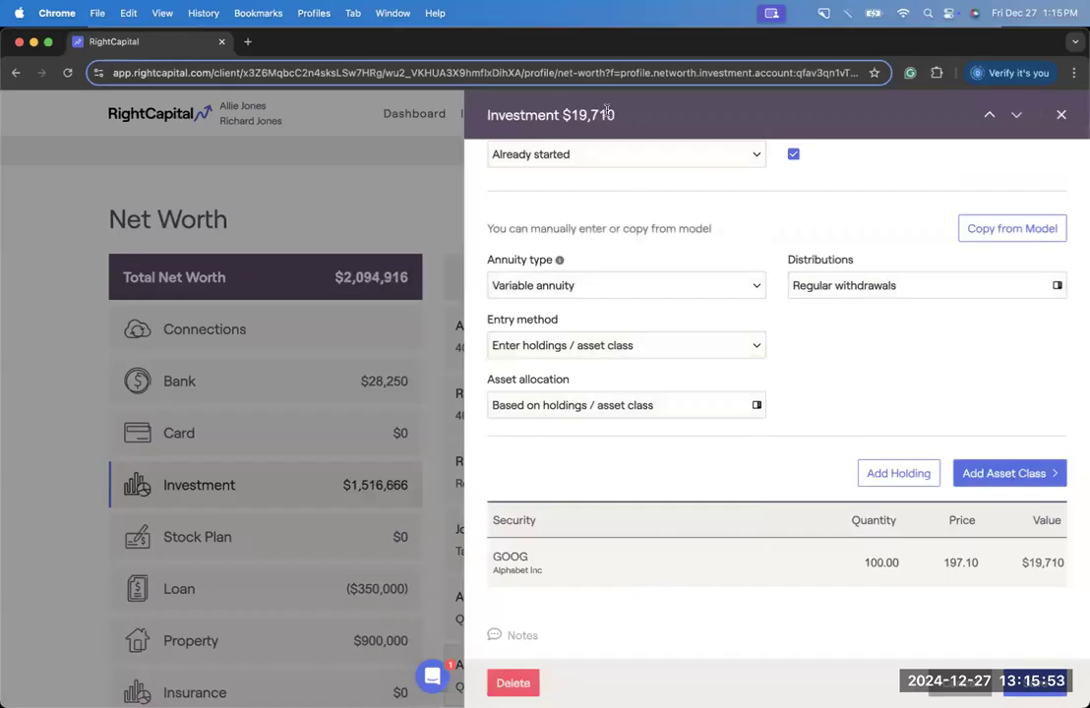
Check the account's total value and review the asset allocation based on its holdings.
drag(562, 114, 617, 117)
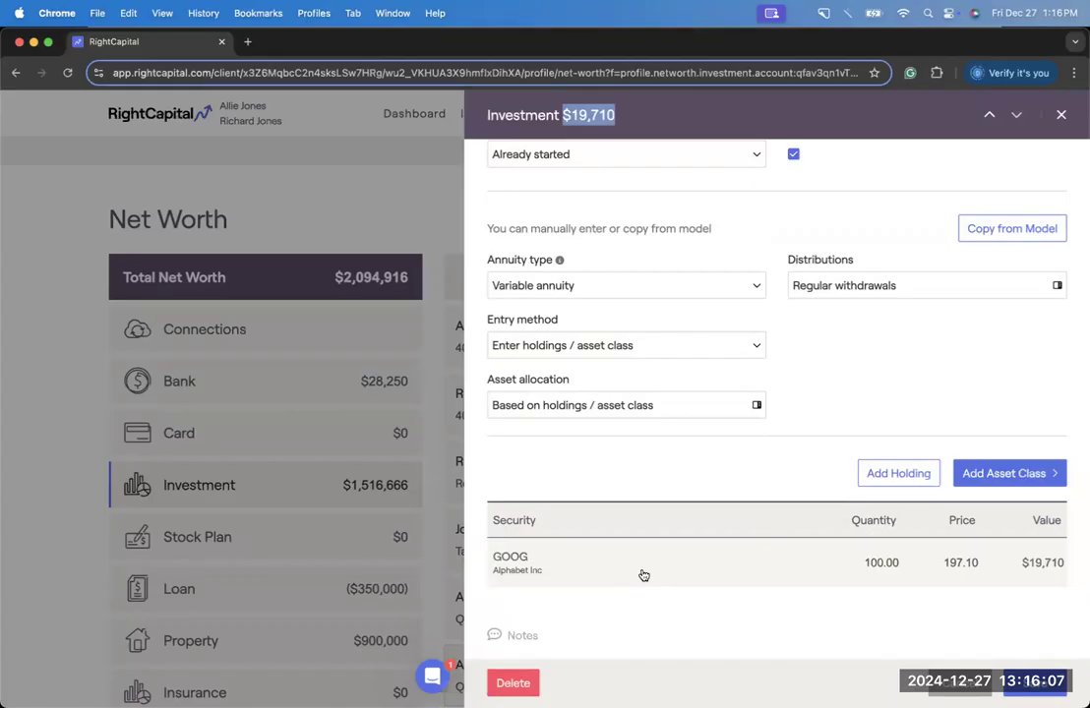
click(652, 407)
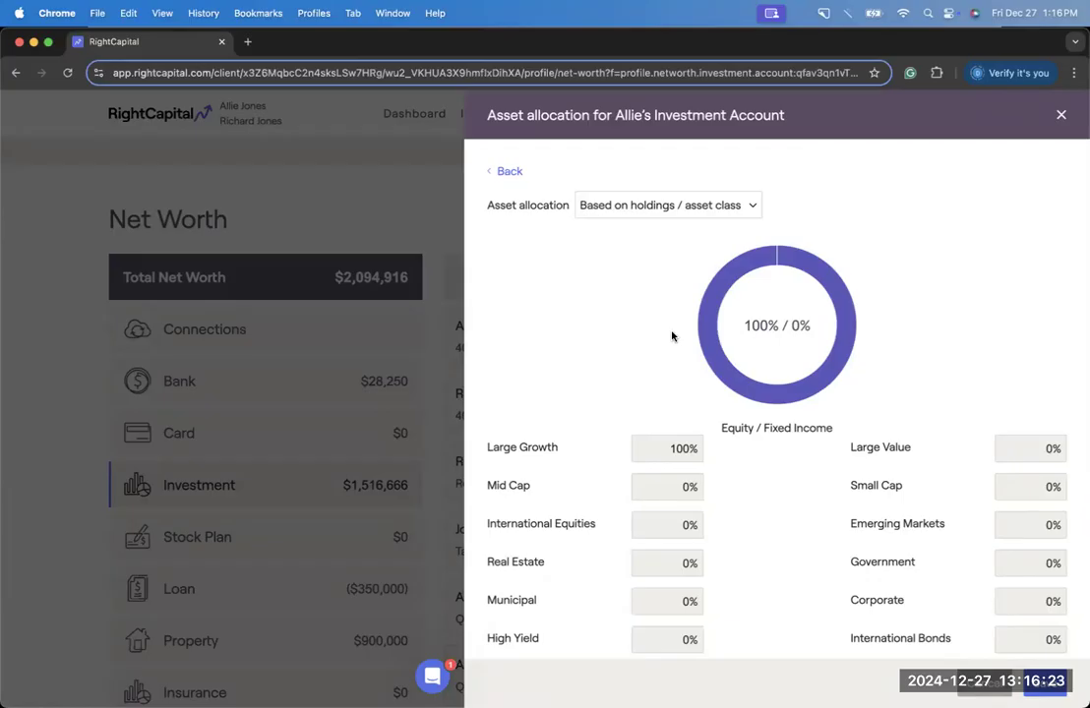
click(508, 172)
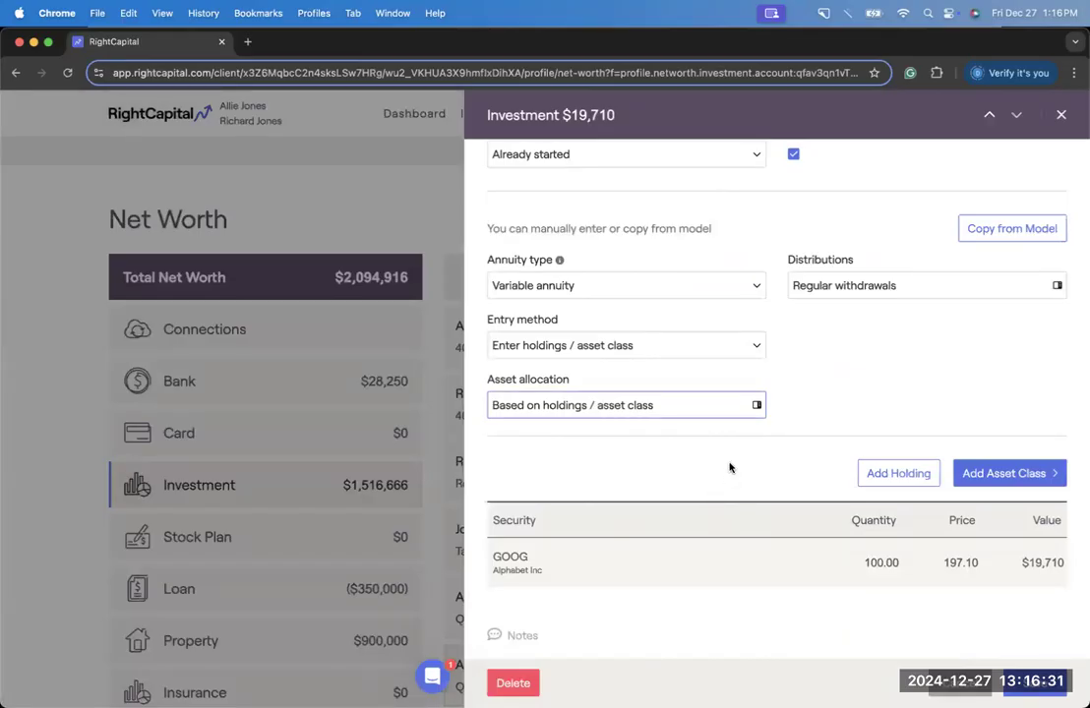
Switch the annuity type to Fixed annuity and review its customized asset allocation.
click(643, 285)
click(649, 315)
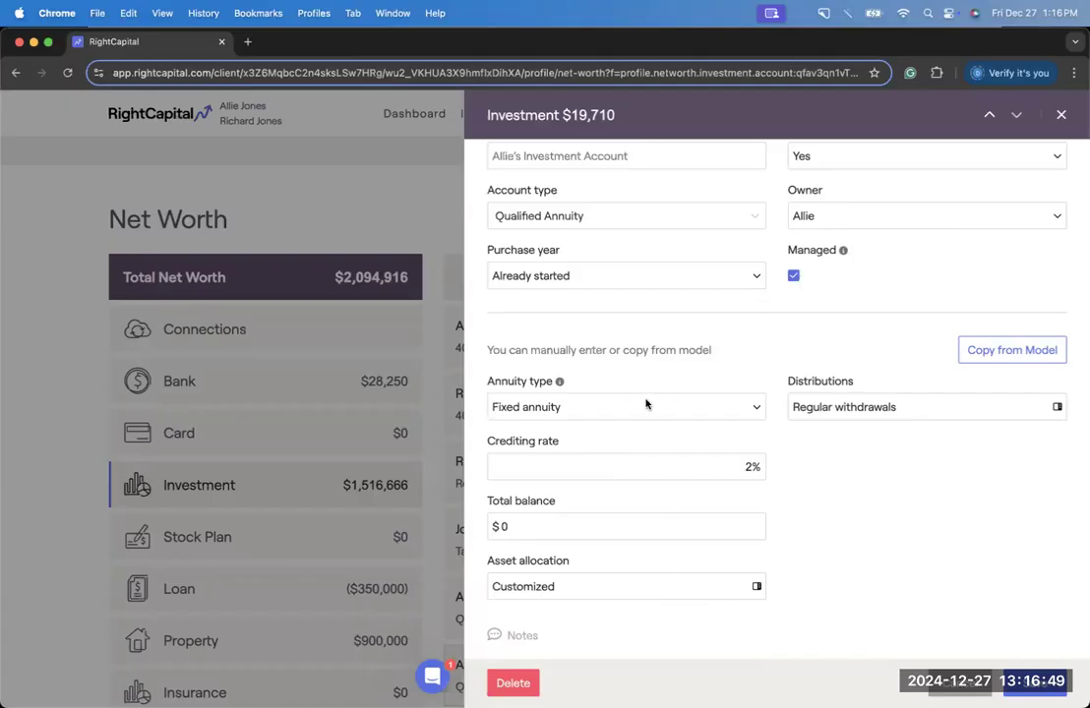
click(652, 588)
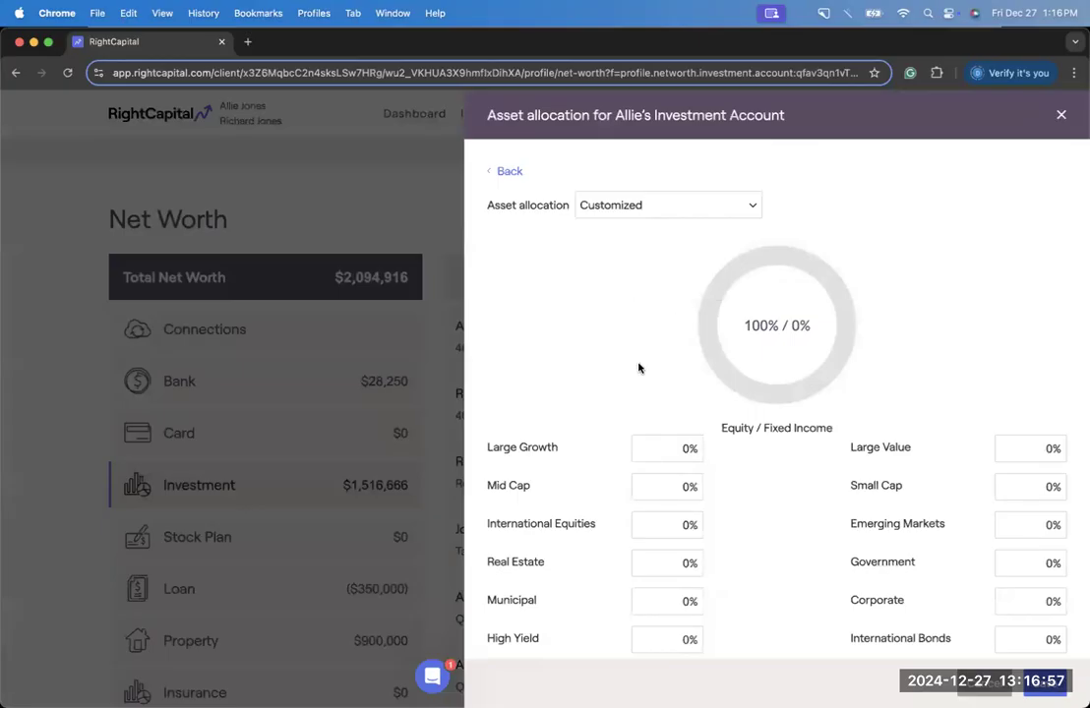
click(509, 171)
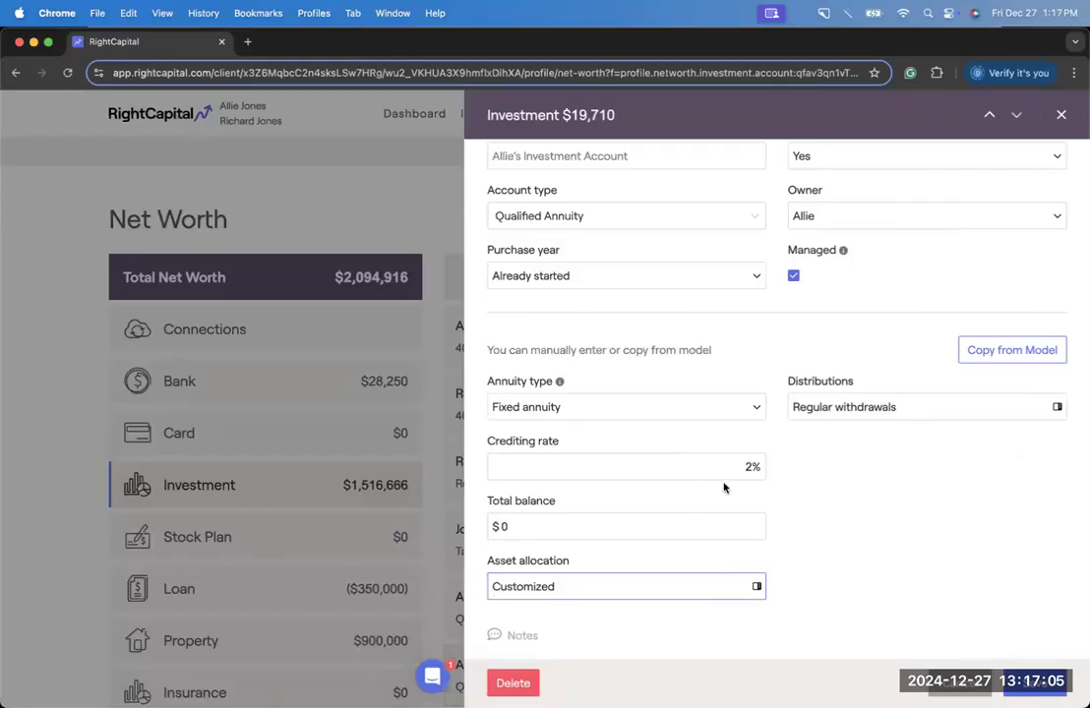
Set the fixed annuity's crediting rate to 3%.
click(754, 467)
text(3)
click(797, 472)
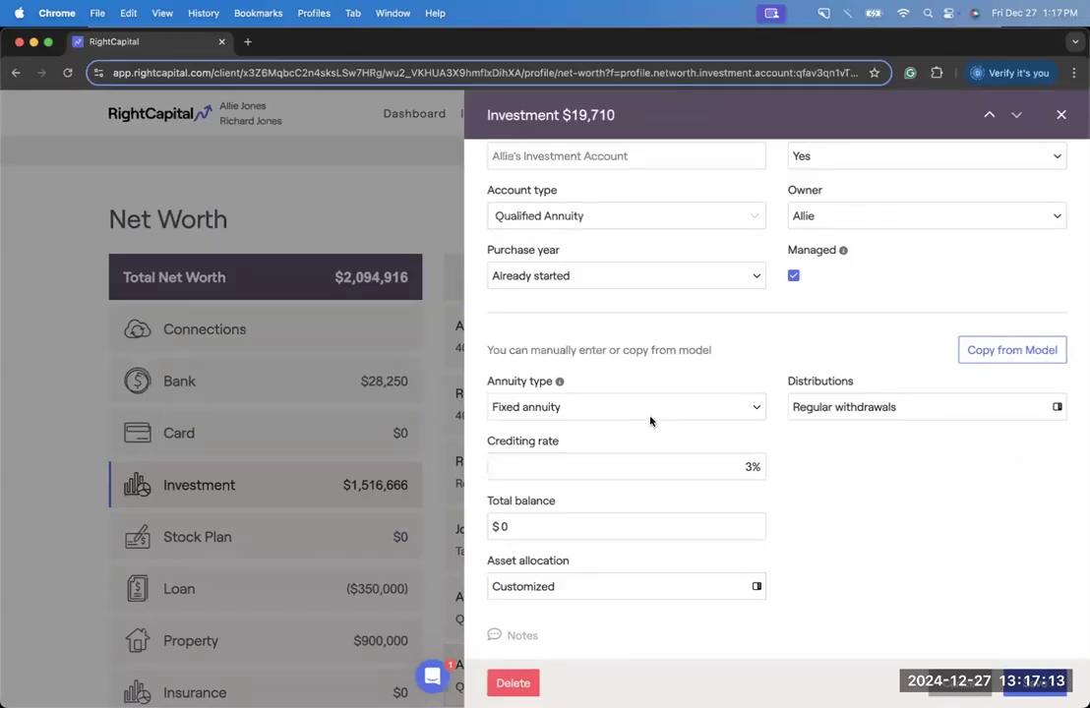
Change the annuity type to Indexed annuity and examine its cap and floor settings.
click(649, 419)
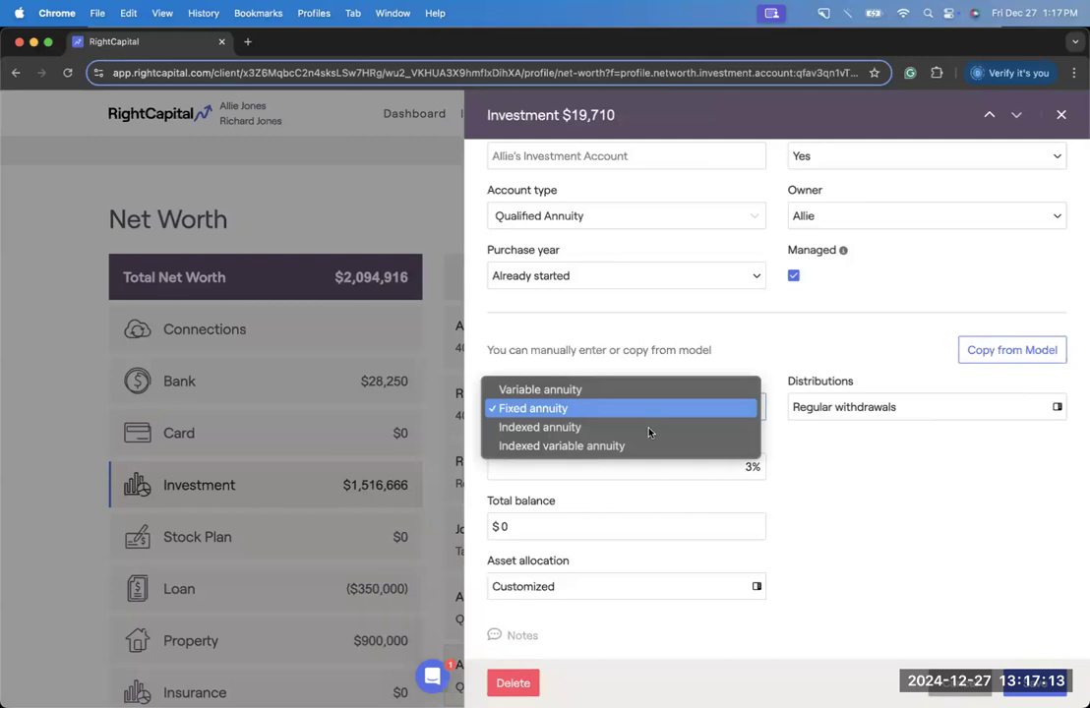
click(534, 429)
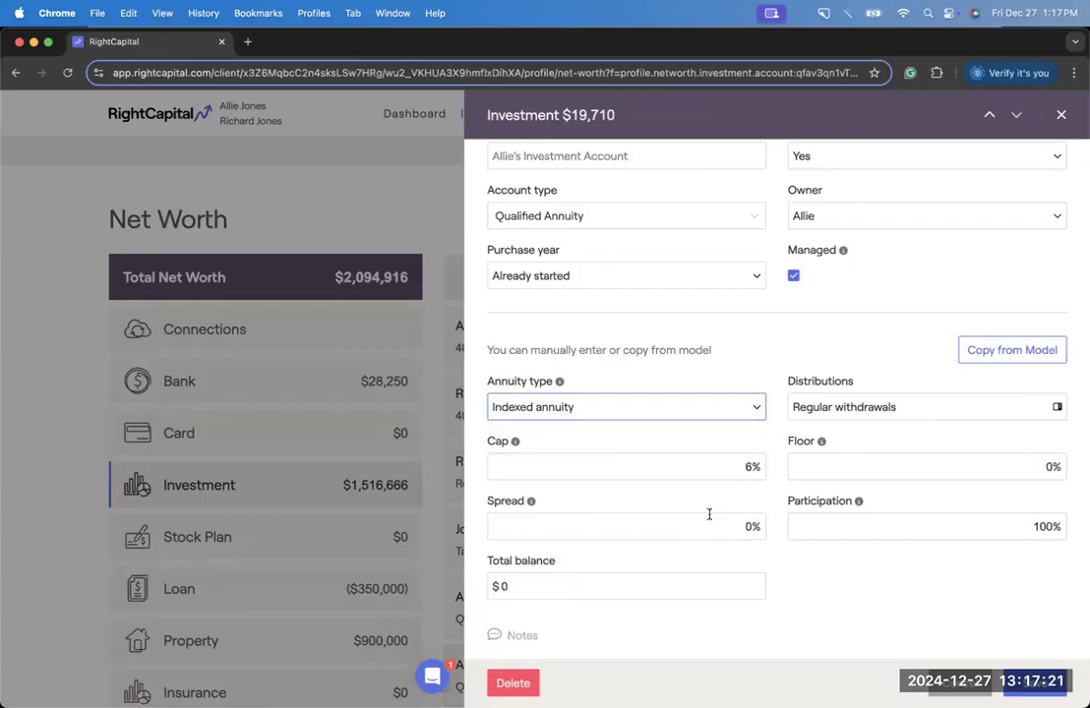
scroll(708, 513, down, 2)
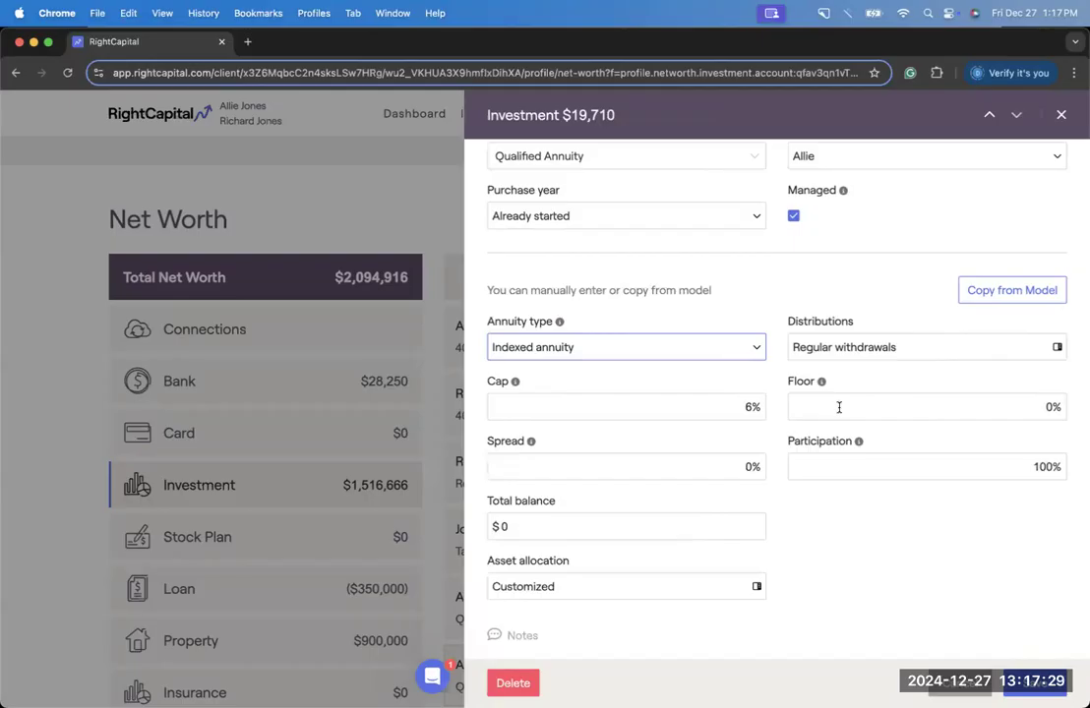
click(759, 406)
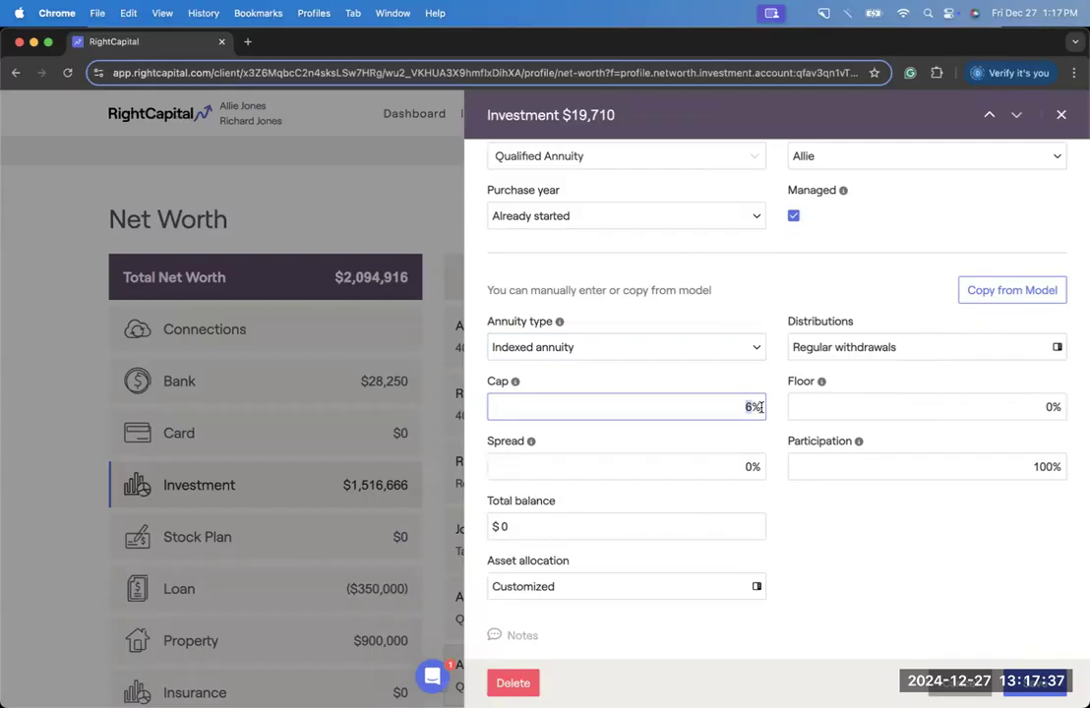
click(815, 407)
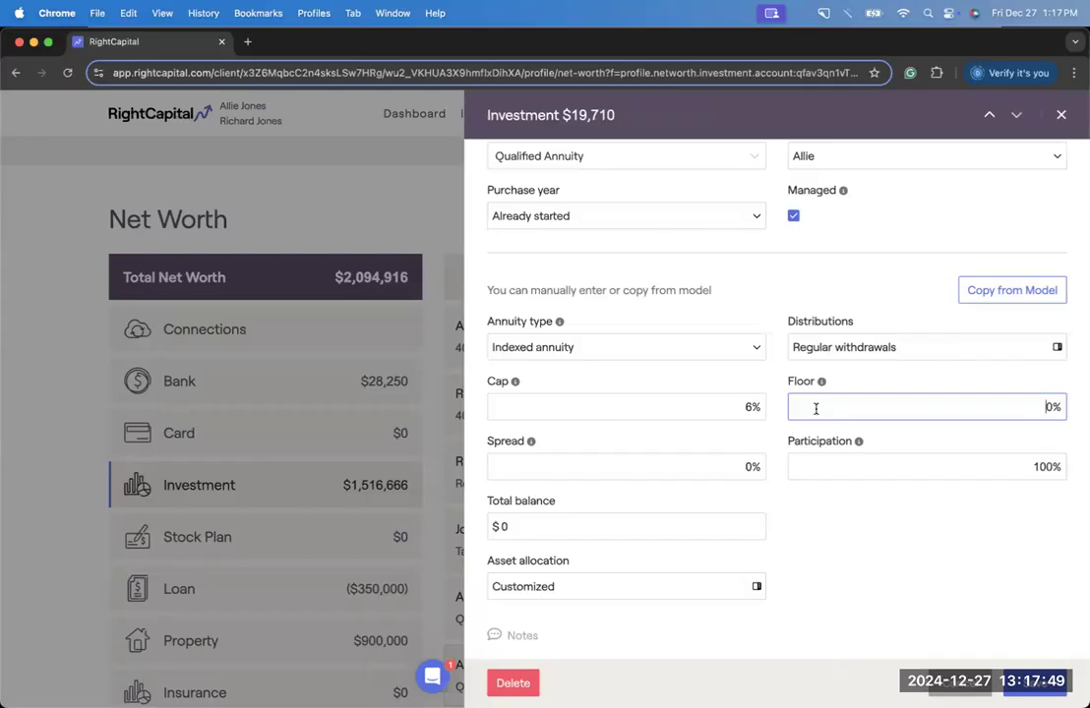
click(738, 407)
click(869, 398)
Set the indexed annuity's spread to 2% and its participation to 90%.
click(723, 472)
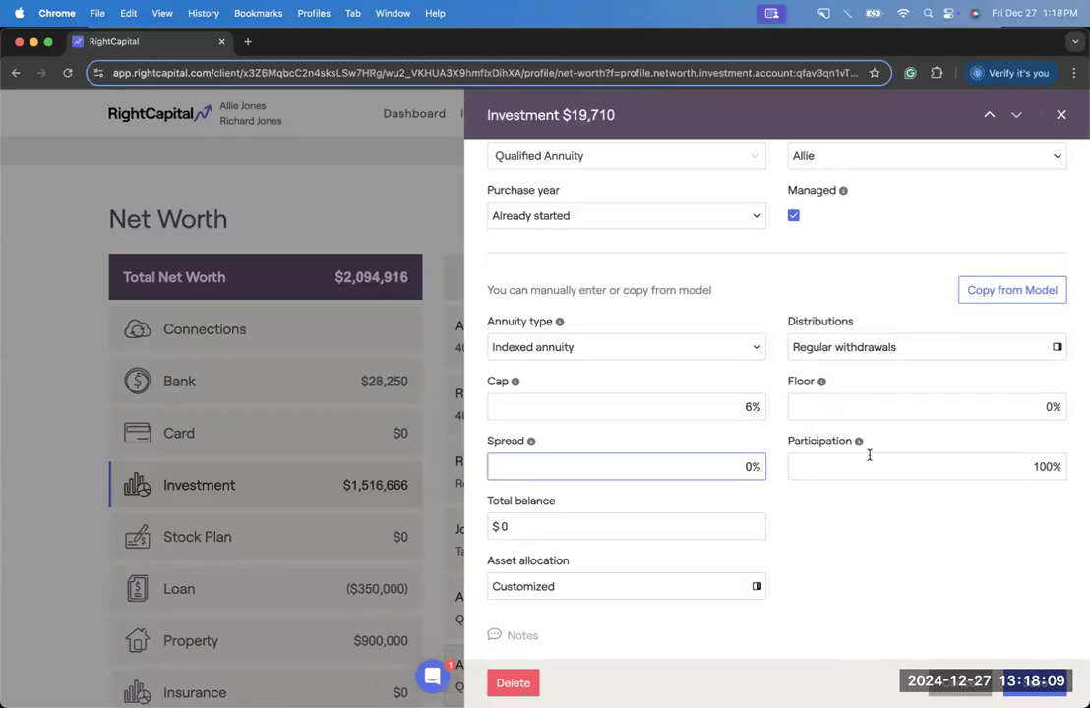
text(2)
click(1016, 444)
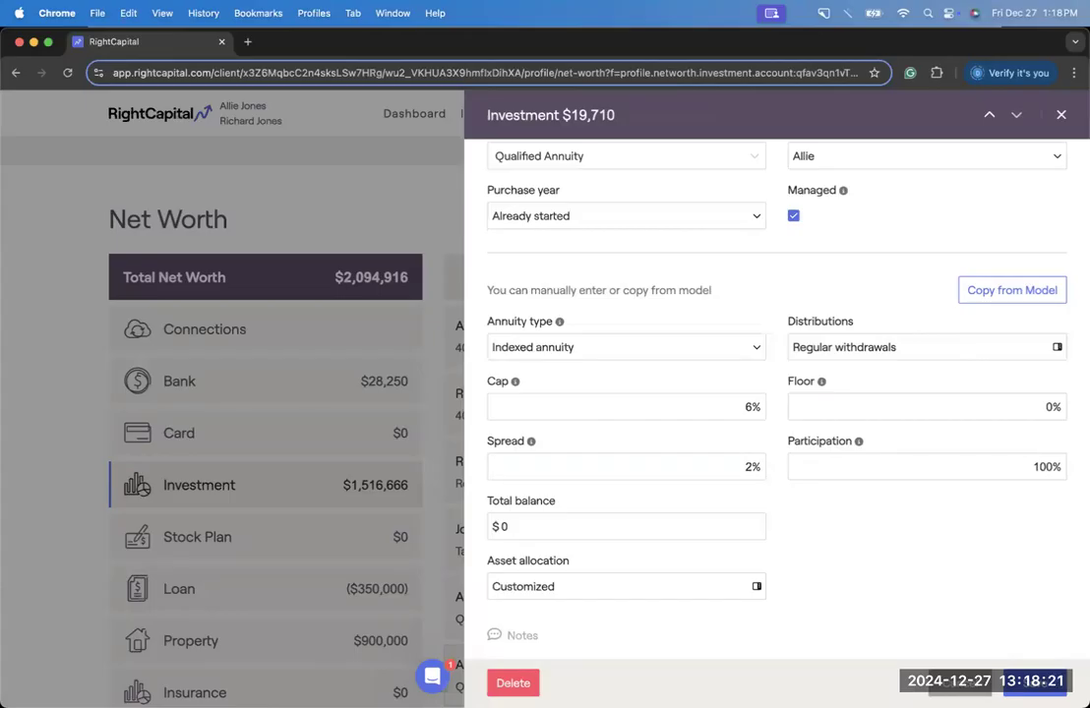
double_click(1010, 465)
text(90)
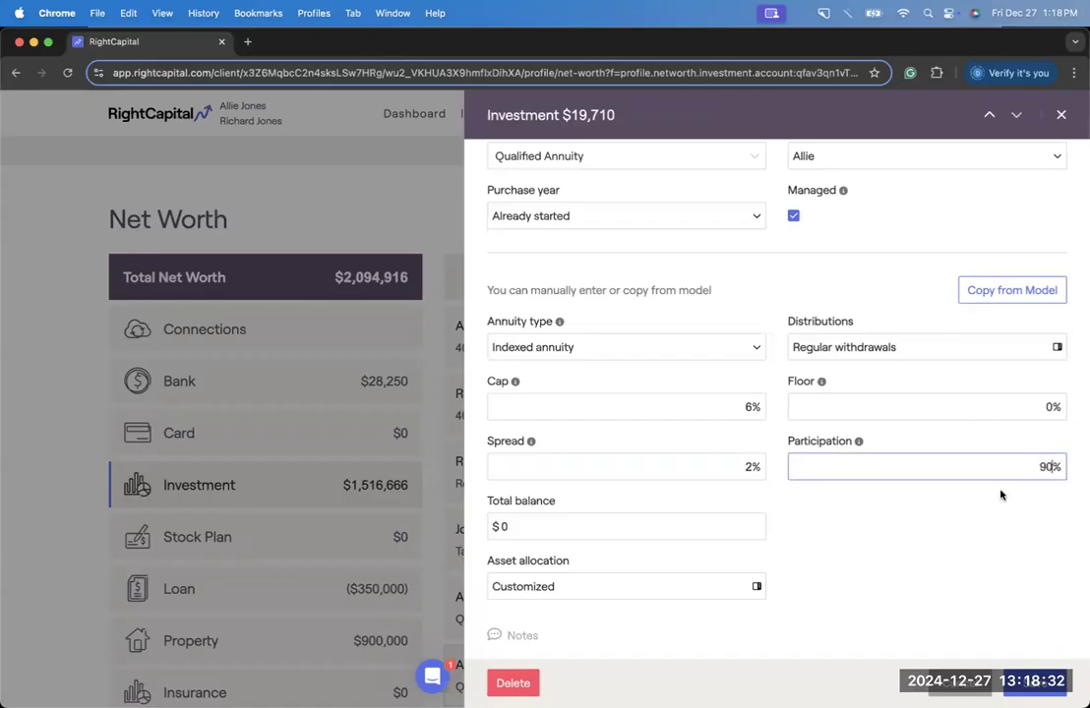
click(871, 509)
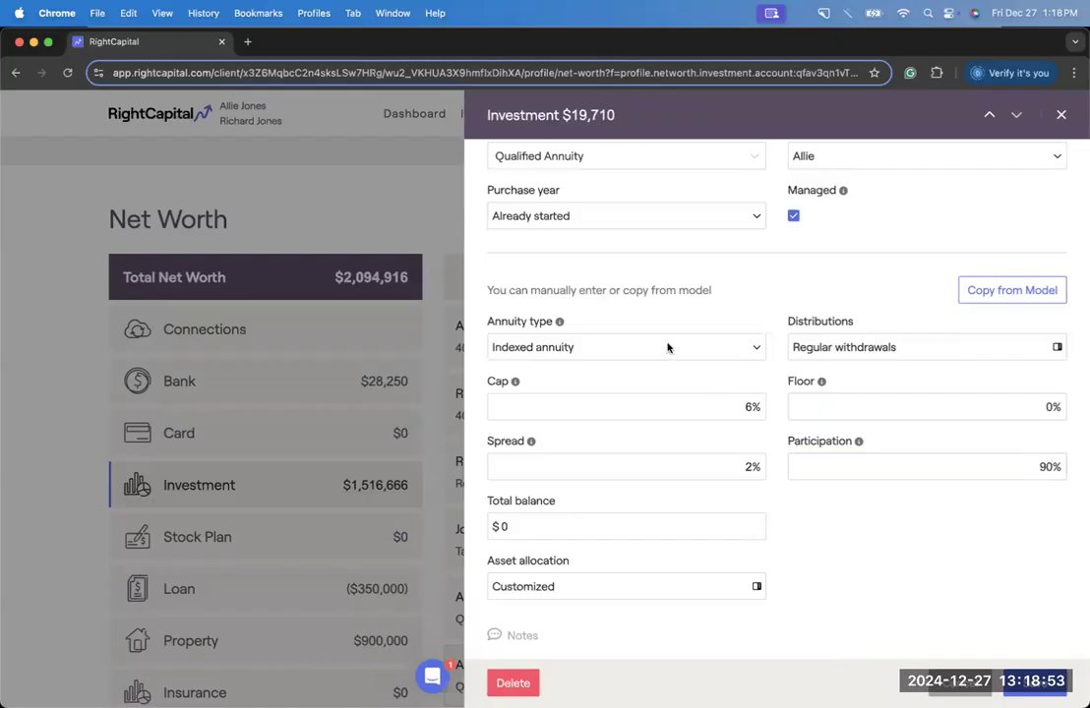
Change the annuity type to Indexed variable annuity and set its buffer to 10%, keeping the cap and participation.
click(651, 340)
click(652, 366)
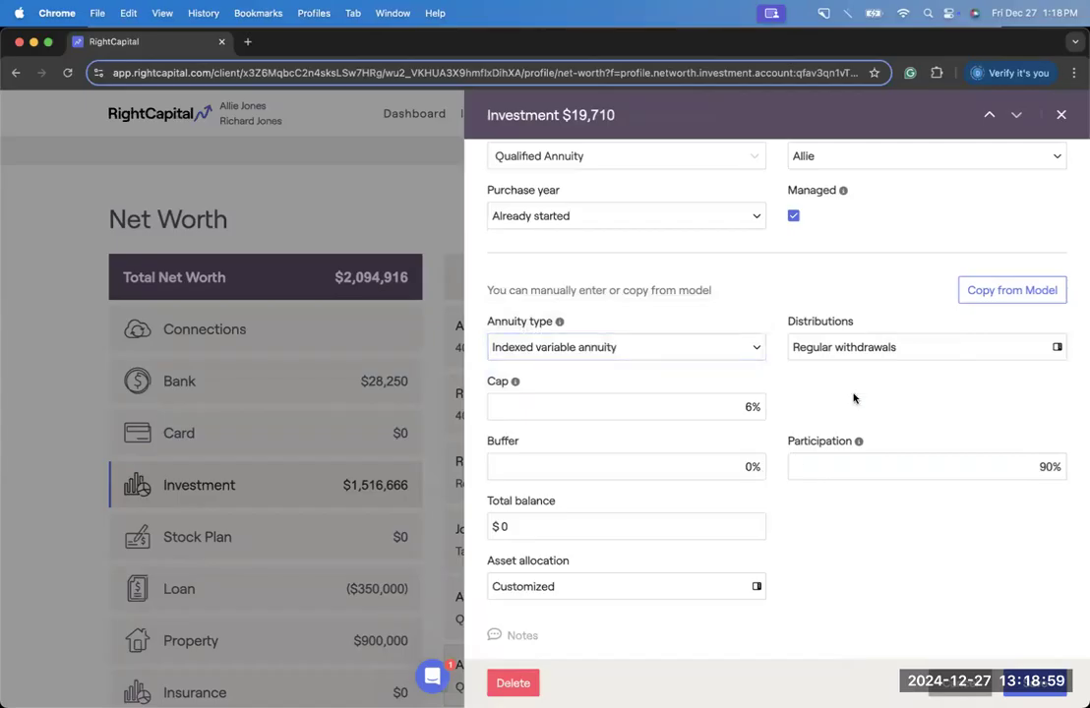
drag(728, 406, 772, 409)
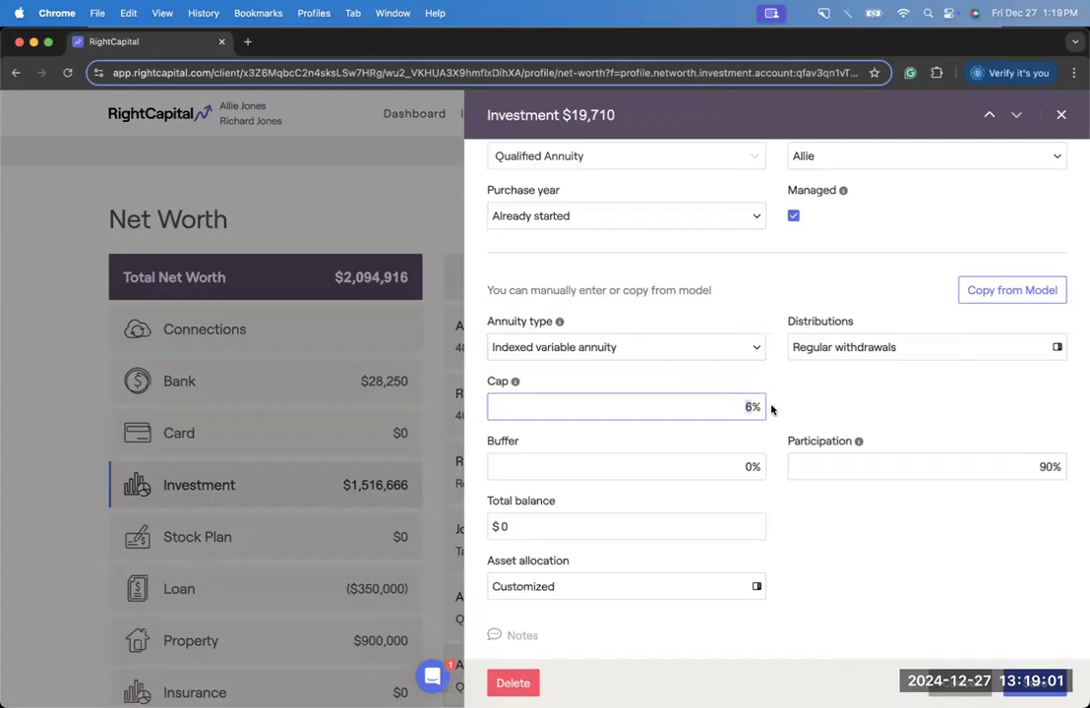
drag(1023, 465, 1064, 467)
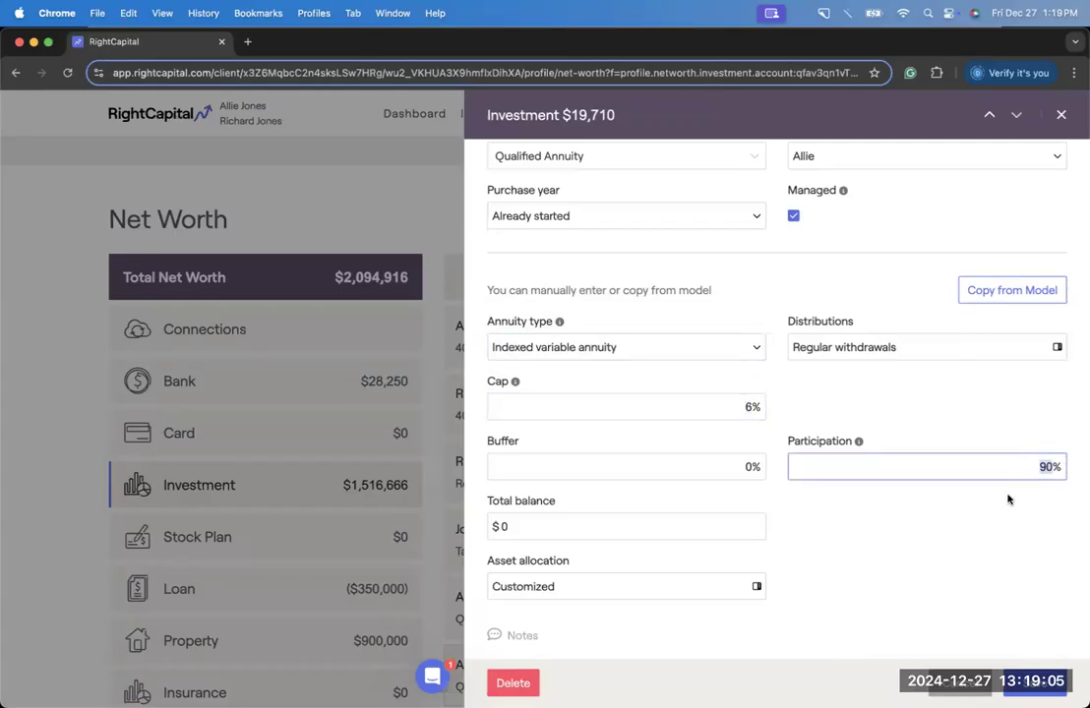
click(738, 466)
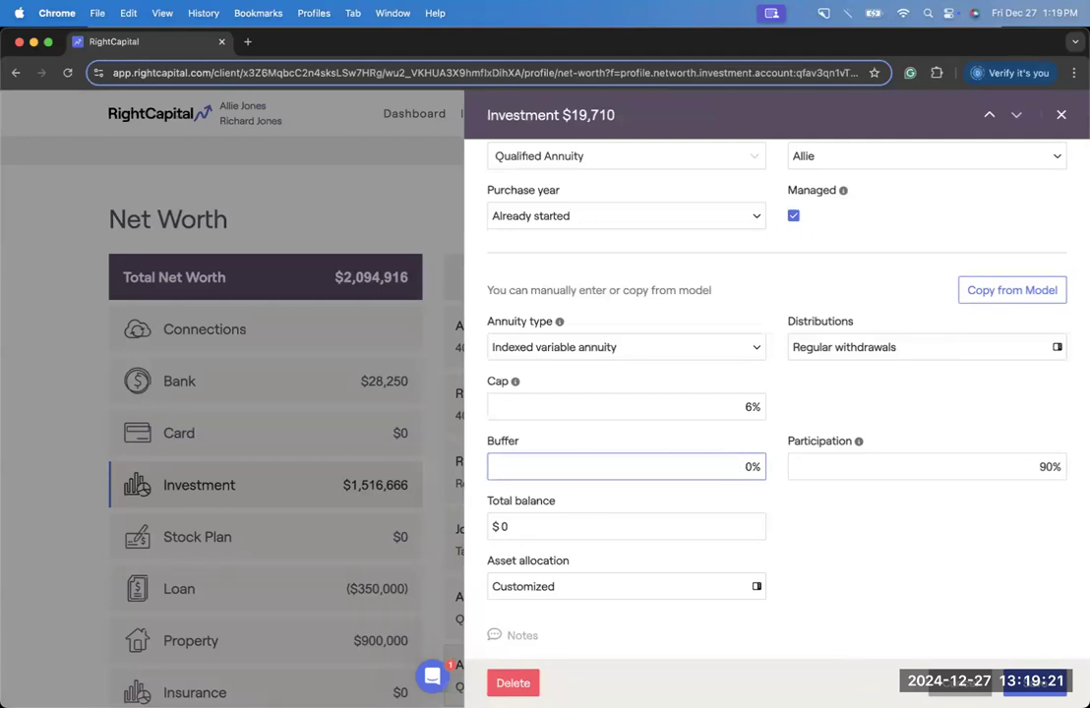
text(1)
click(808, 511)
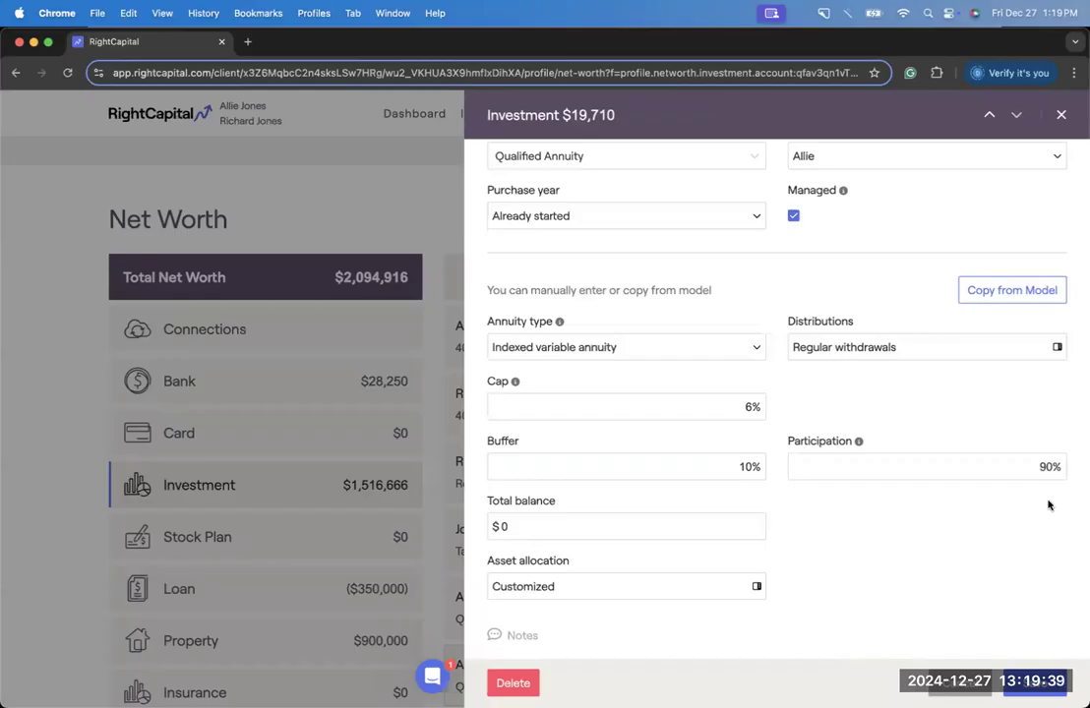
click(550, 525)
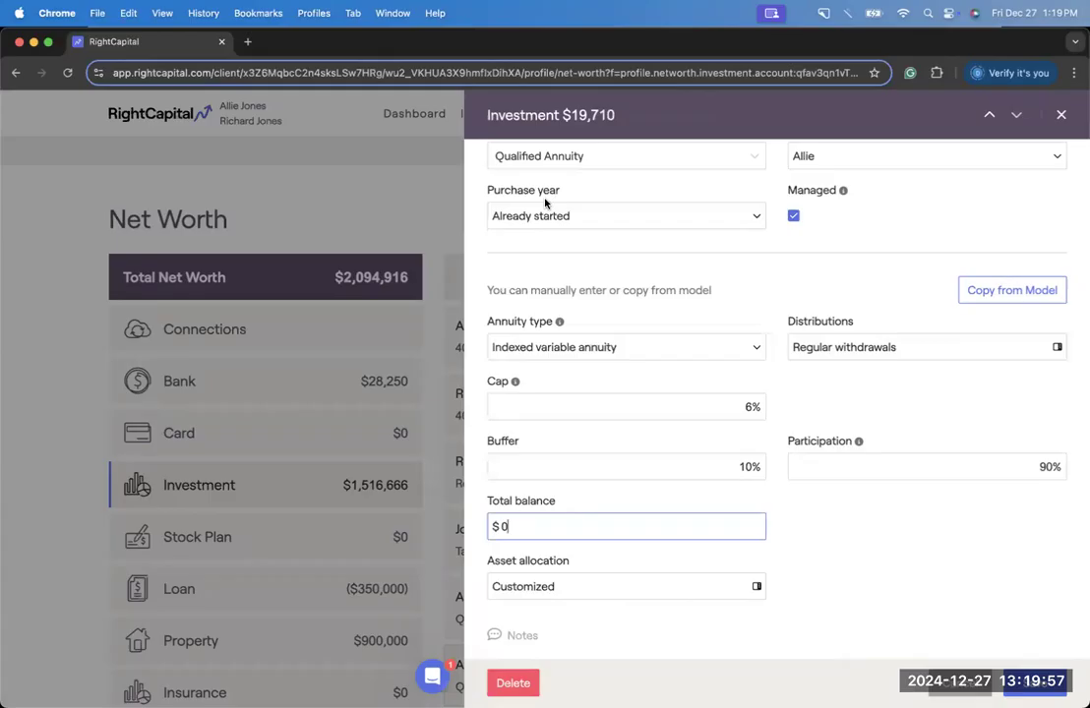
scroll(502, 194, up, 1)
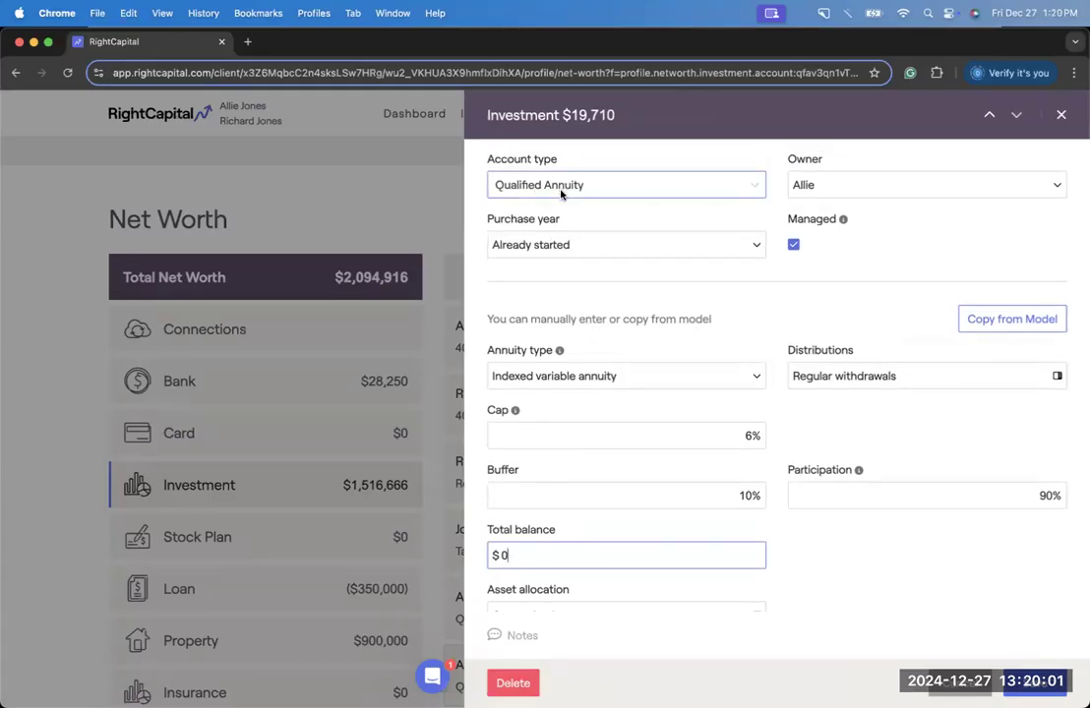
Change the qualified annuity's type to Variable annuity and set its total balance to $350,000.
scroll(561, 194, down, 1)
click(540, 348)
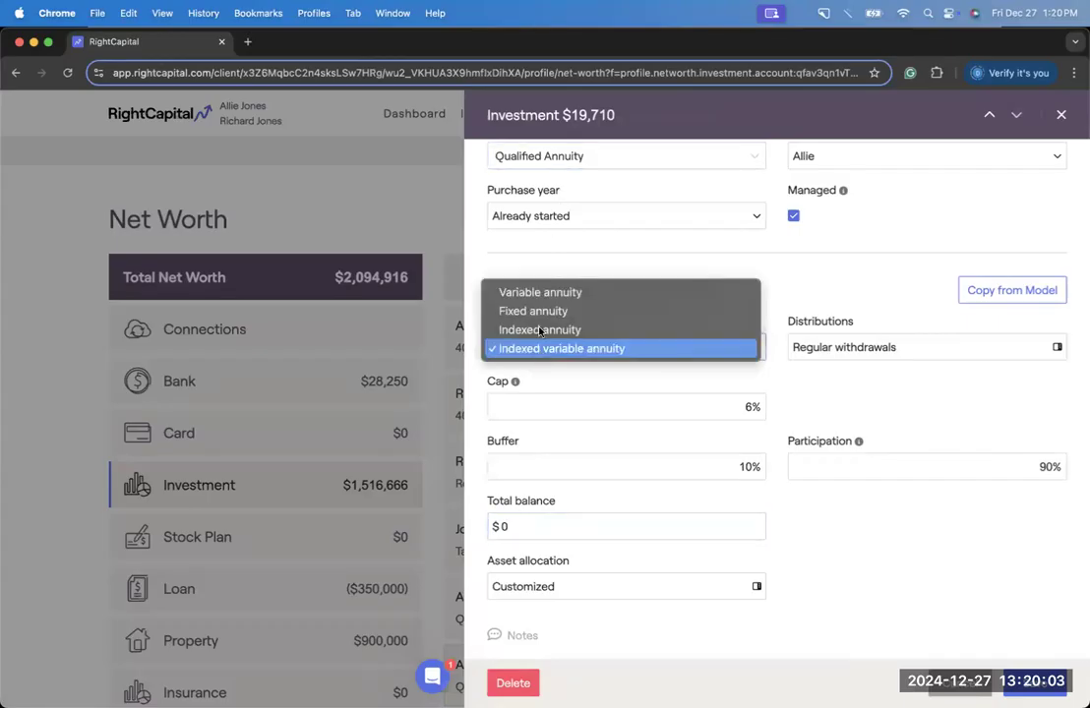
click(540, 292)
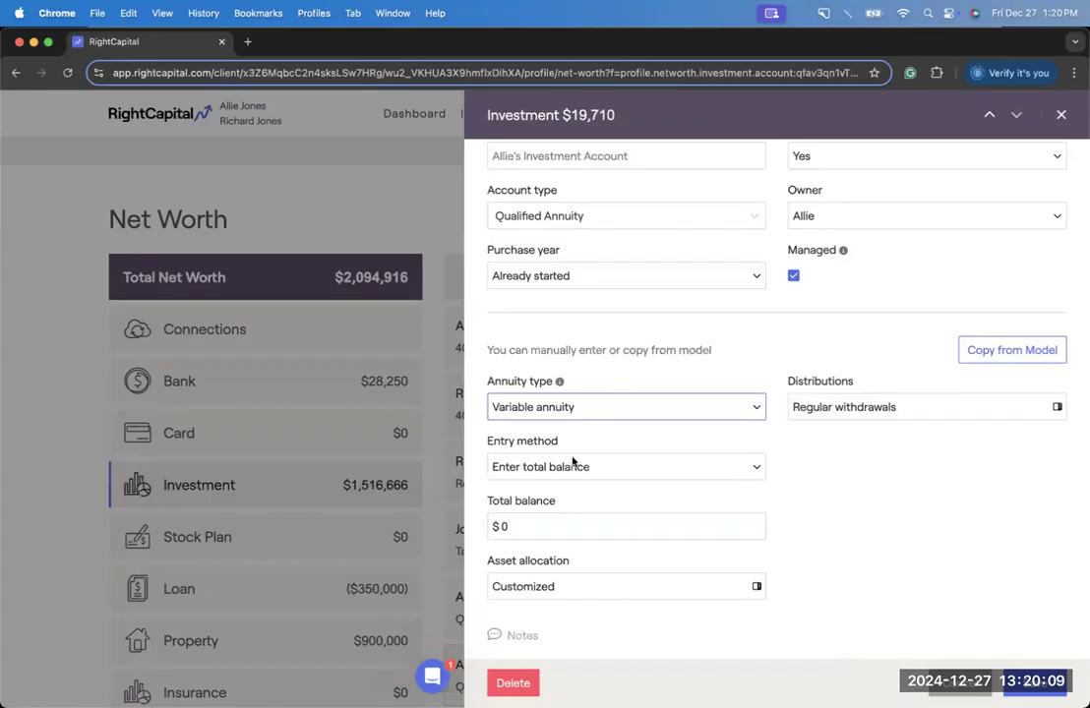
click(520, 526)
text(350,000)
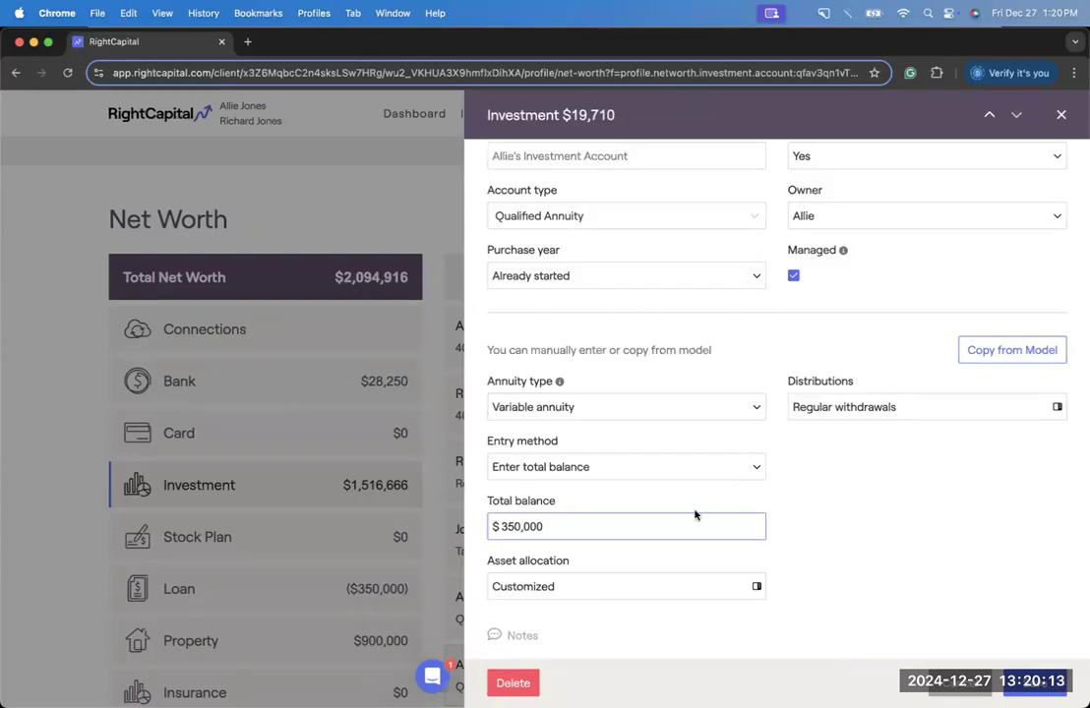
click(800, 489)
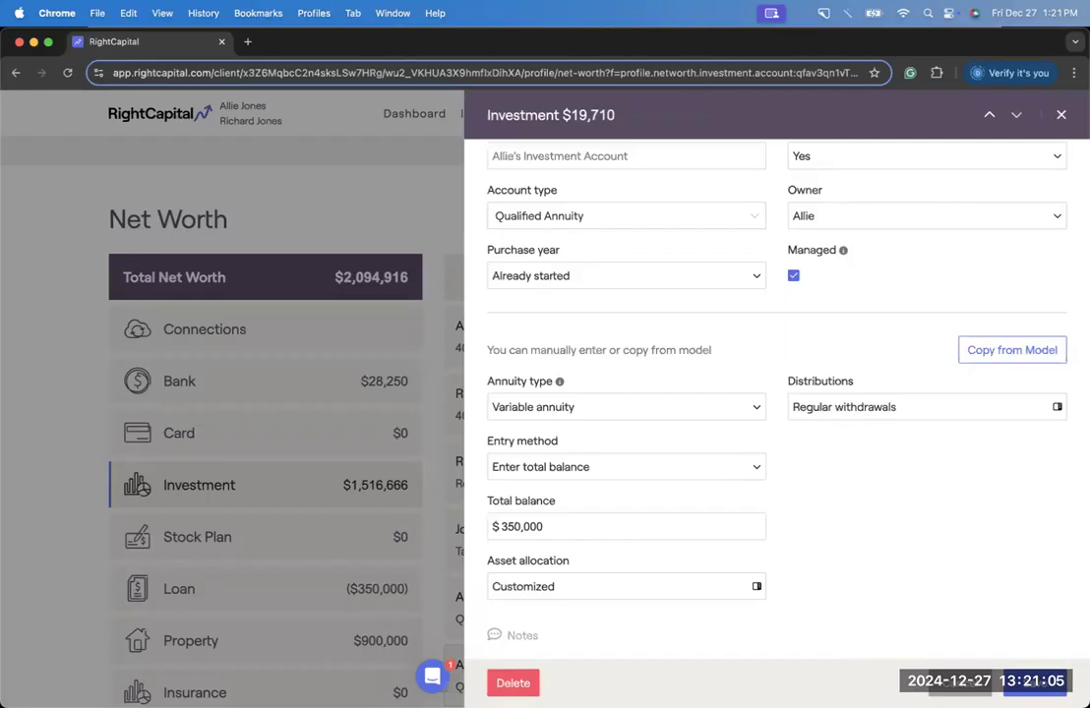
Check the annuity's distribution type, name the account with the owner's first name plus "Annuity", and save it.
click(905, 416)
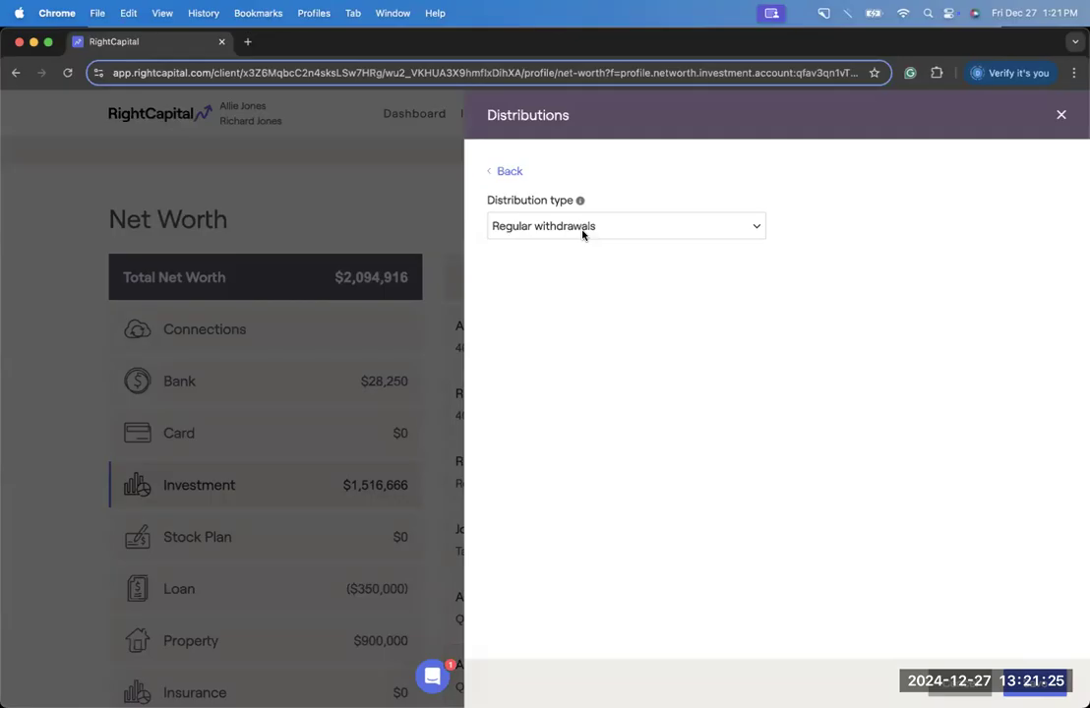
click(509, 170)
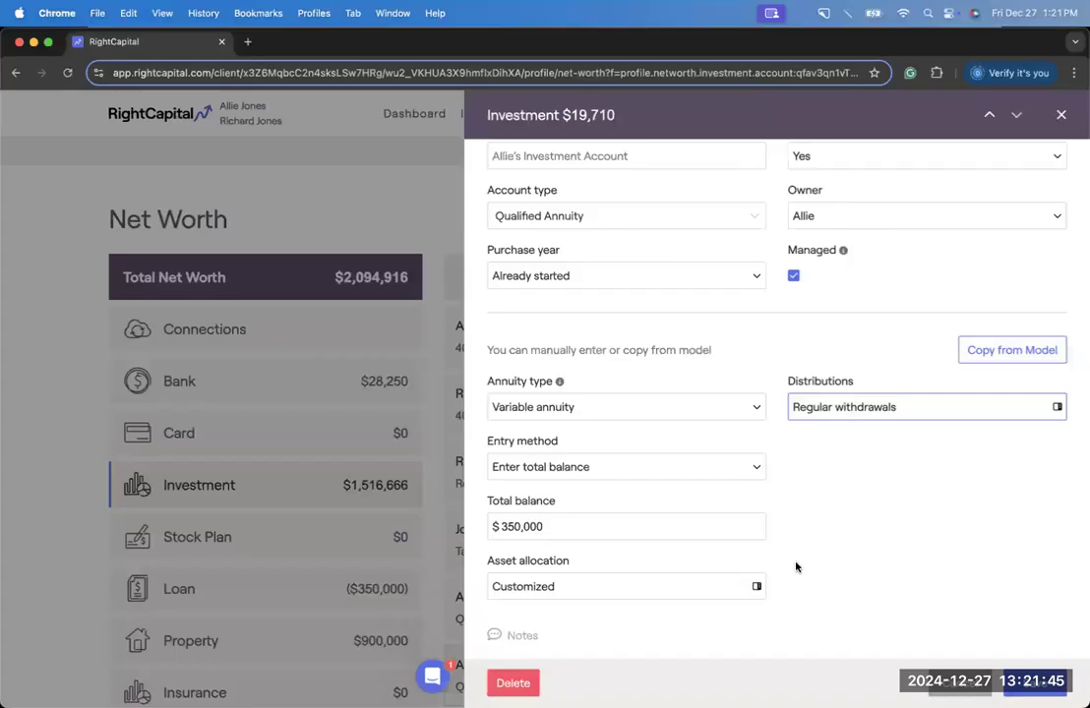
scroll(796, 566, up, 2)
click(579, 192)
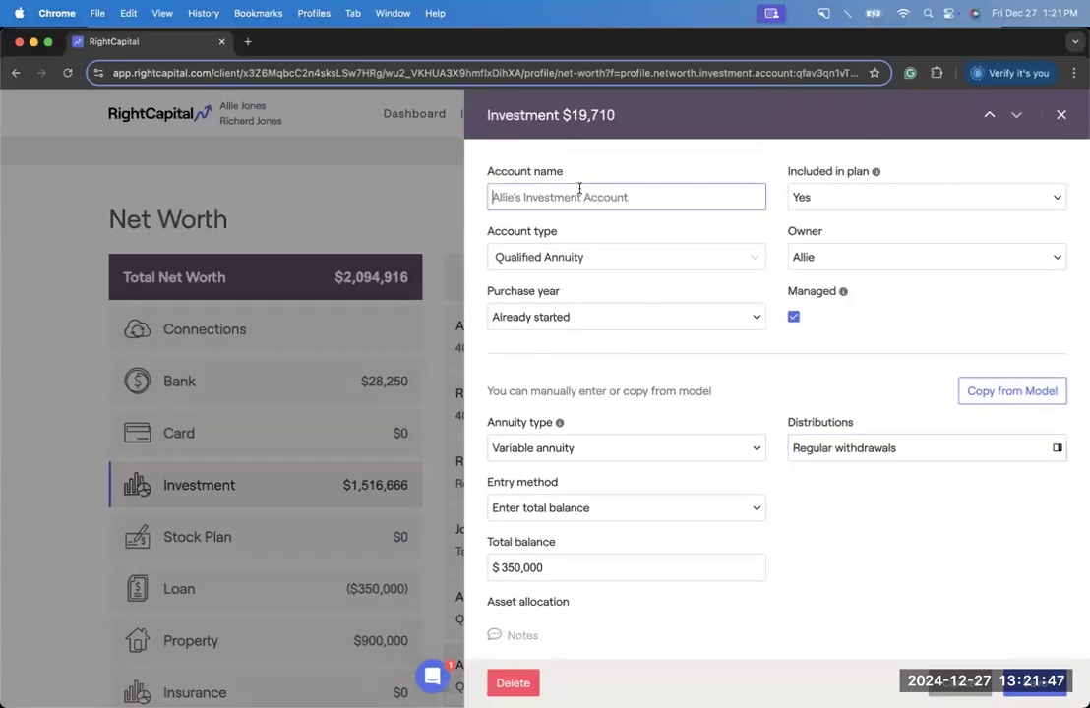
text(Allie)
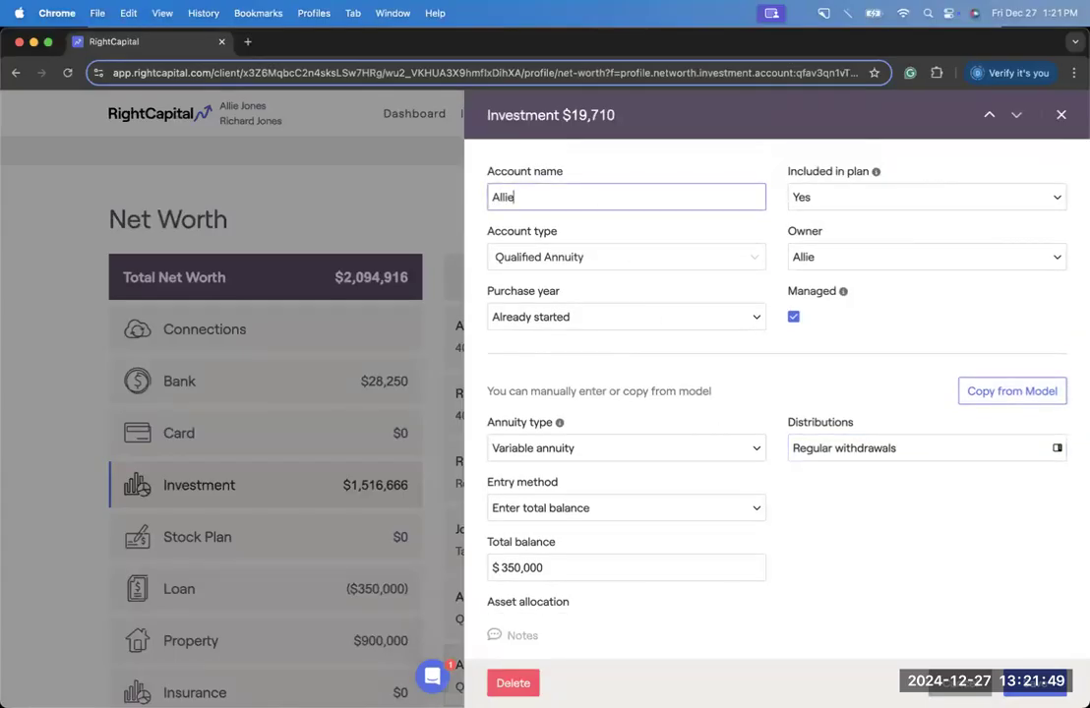
text('s Annuity)
scroll(742, 250, down, 2)
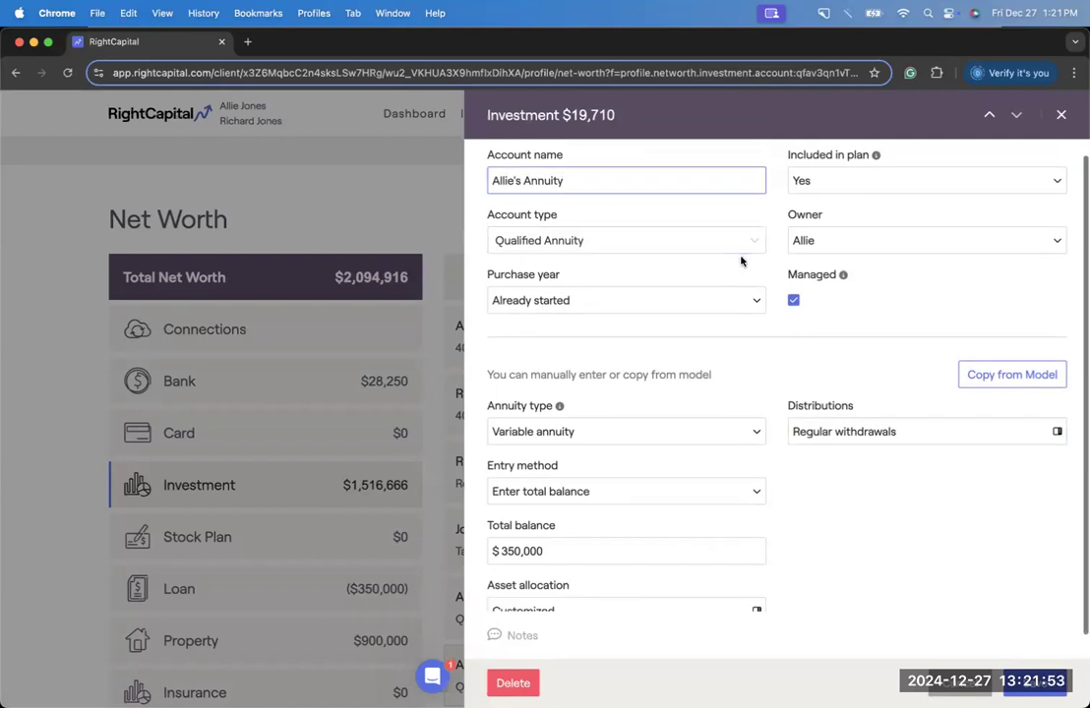
key(Return)
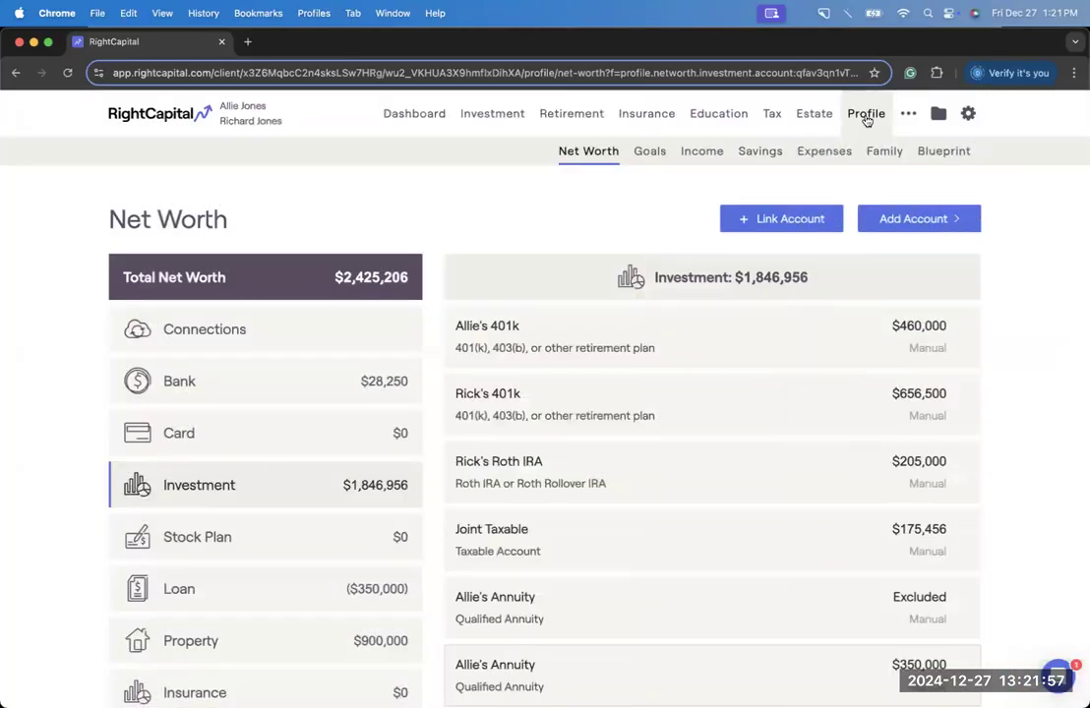
Delete the $10,000 annuity income from the client's income profile.
click(704, 155)
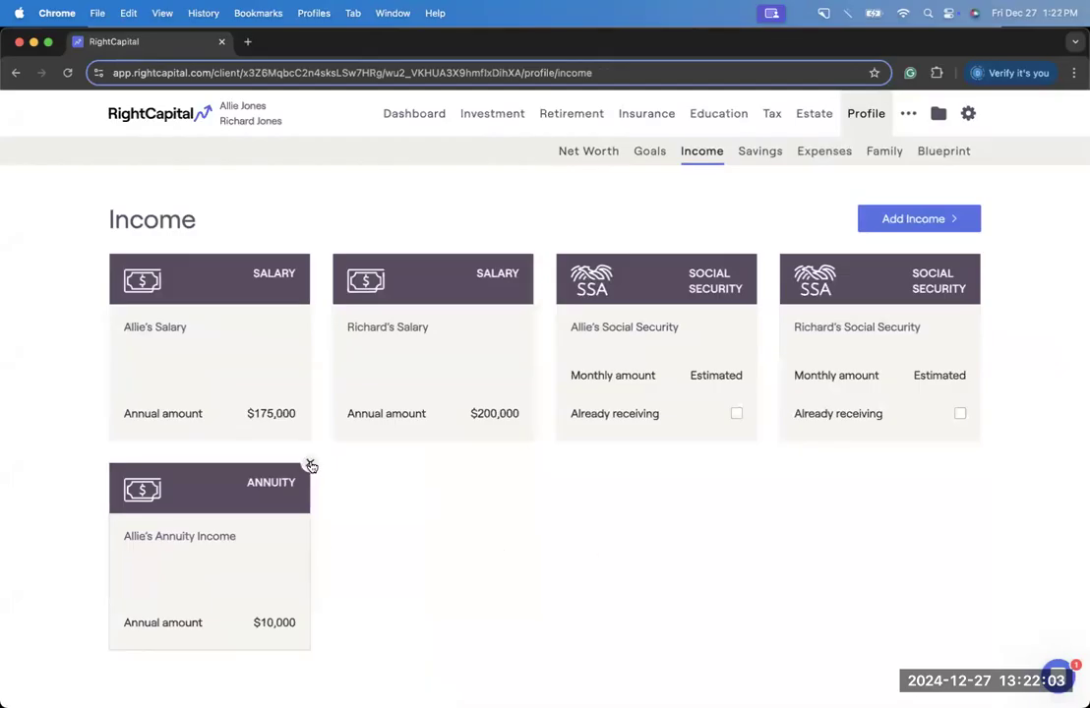
click(308, 462)
click(279, 423)
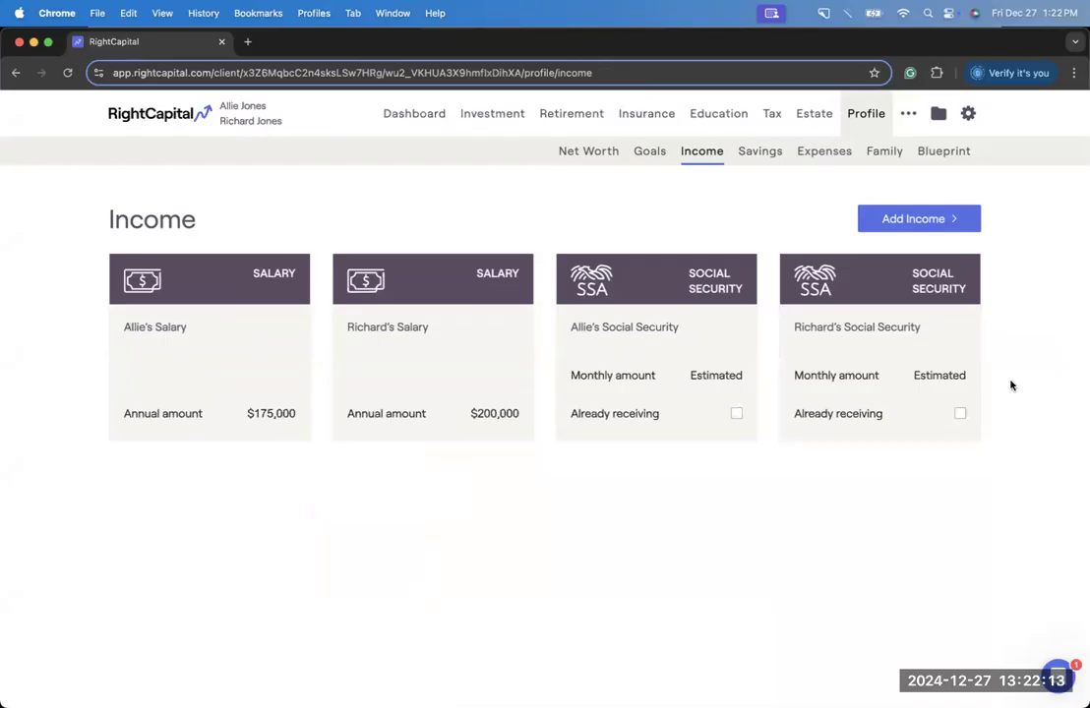
Add a distribution income with a fixed annual amount of $10,000.
click(912, 226)
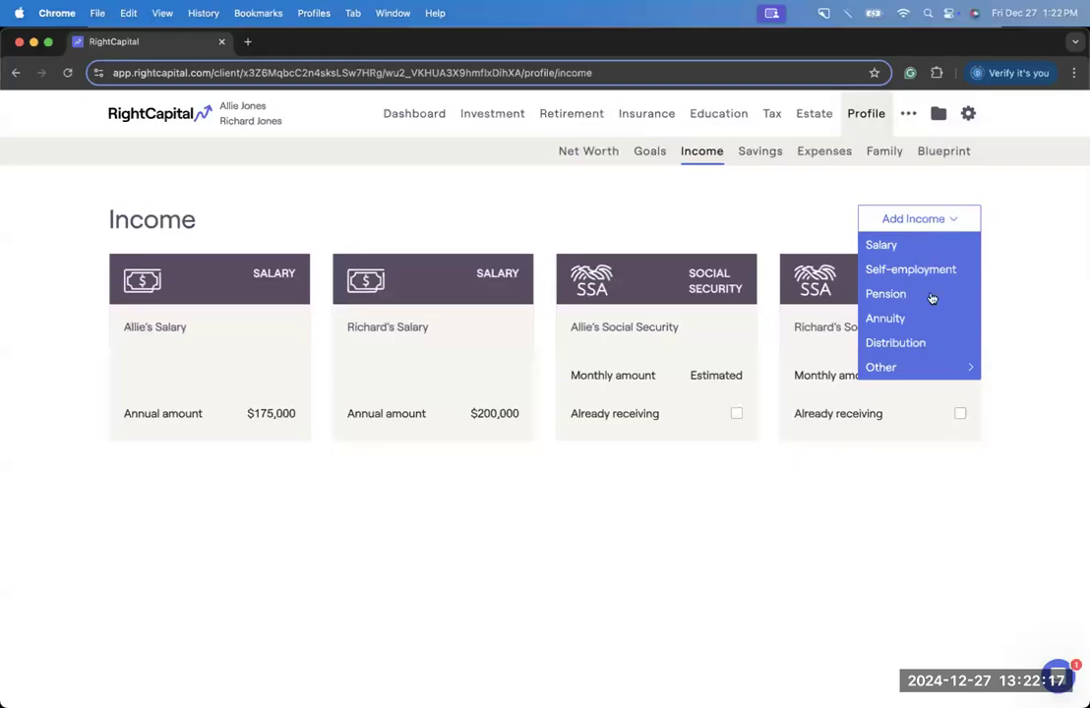
click(942, 344)
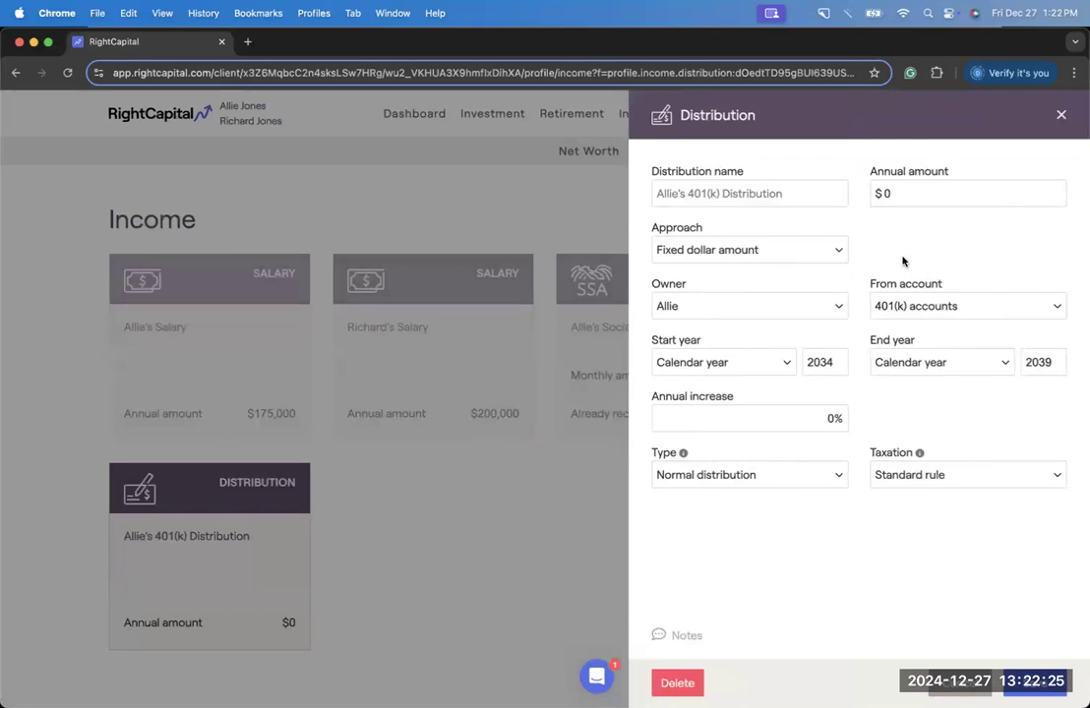
click(877, 193)
text(1)
key(BackSpace)
key(BackSpace)
text(10,000)
click(894, 228)
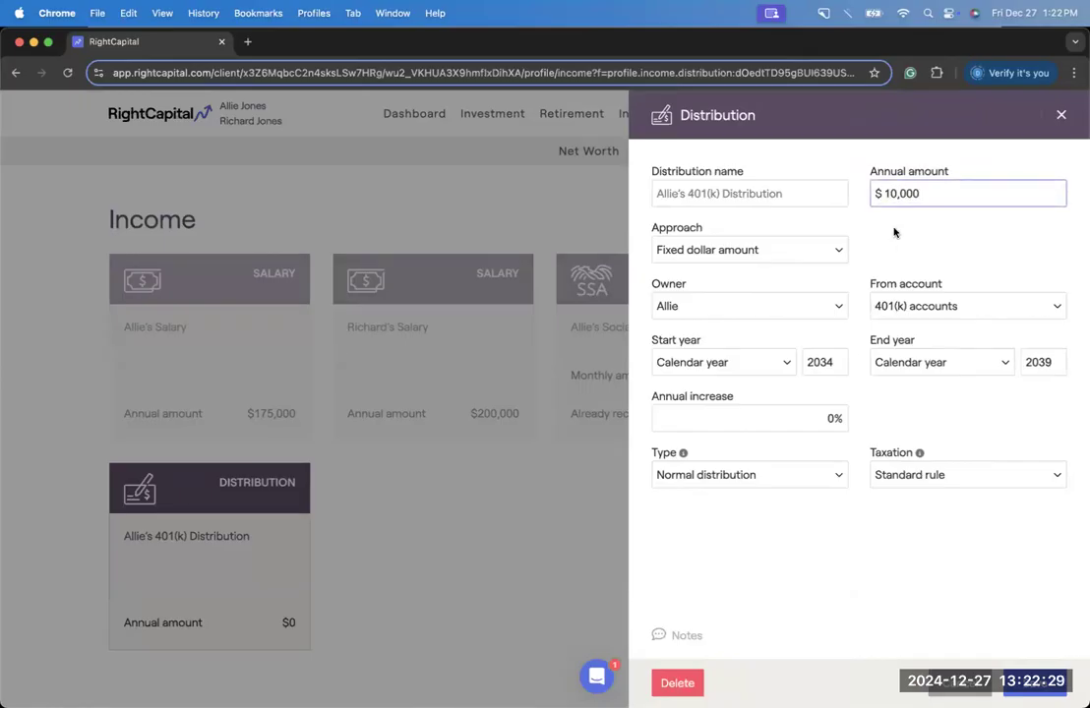
Draw the distribution from the Qualified Annuity, starting in 2040 and ending at the owner's end of plan.
click(922, 312)
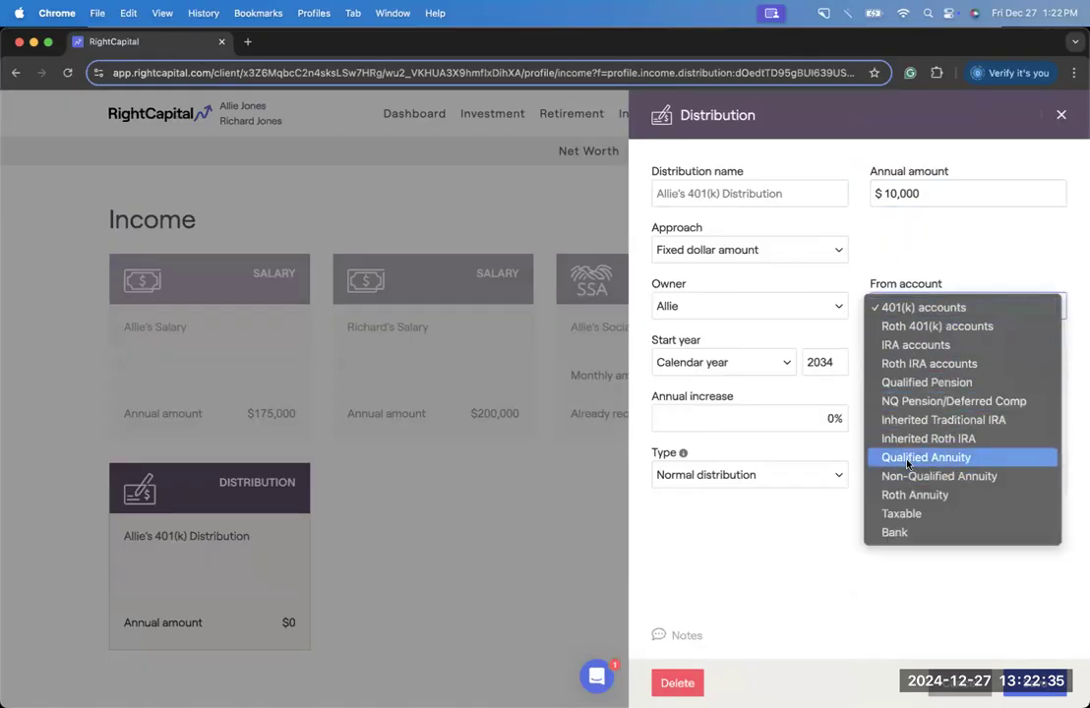
click(978, 459)
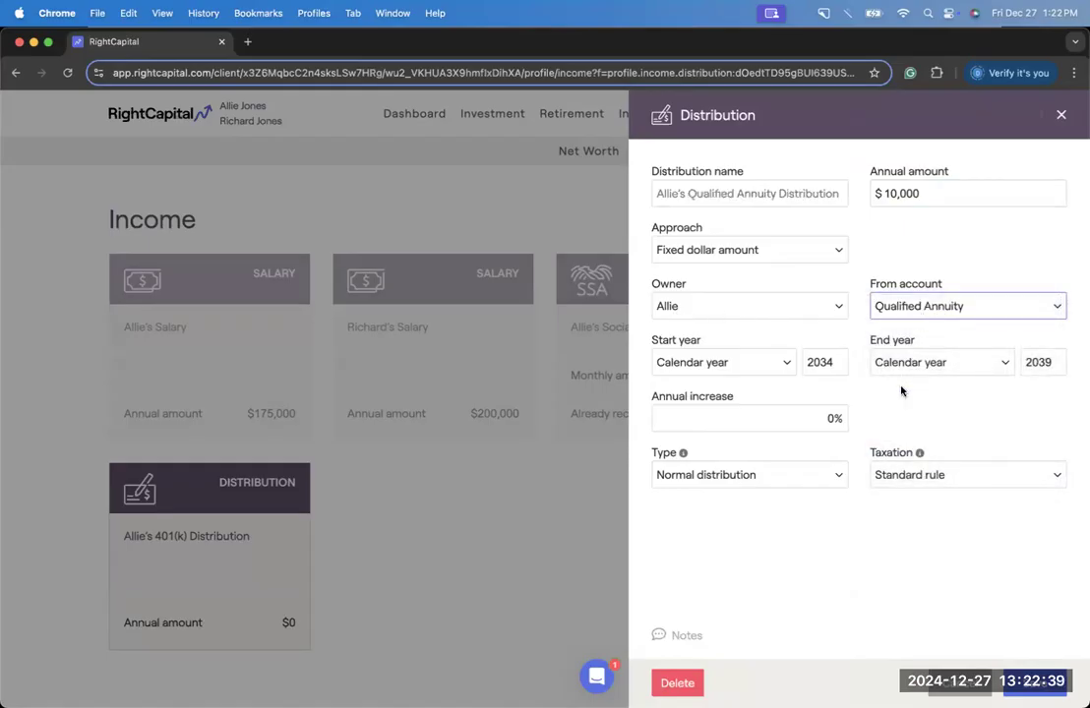
click(895, 410)
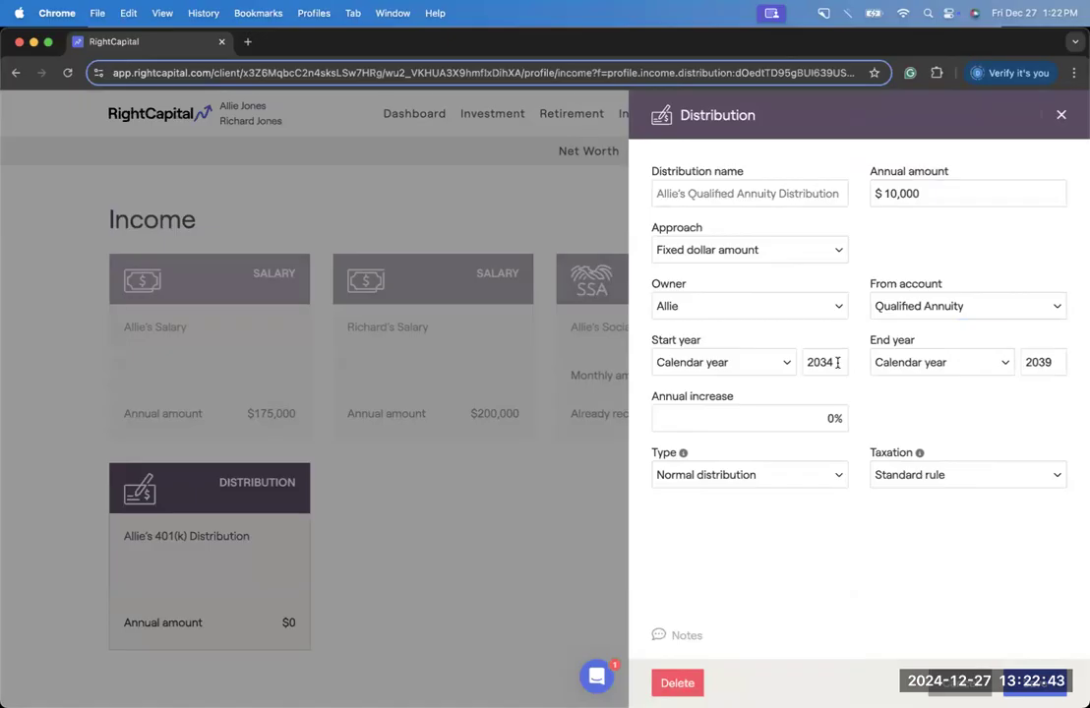
drag(837, 362, 819, 362)
text(40)
click(937, 362)
click(942, 476)
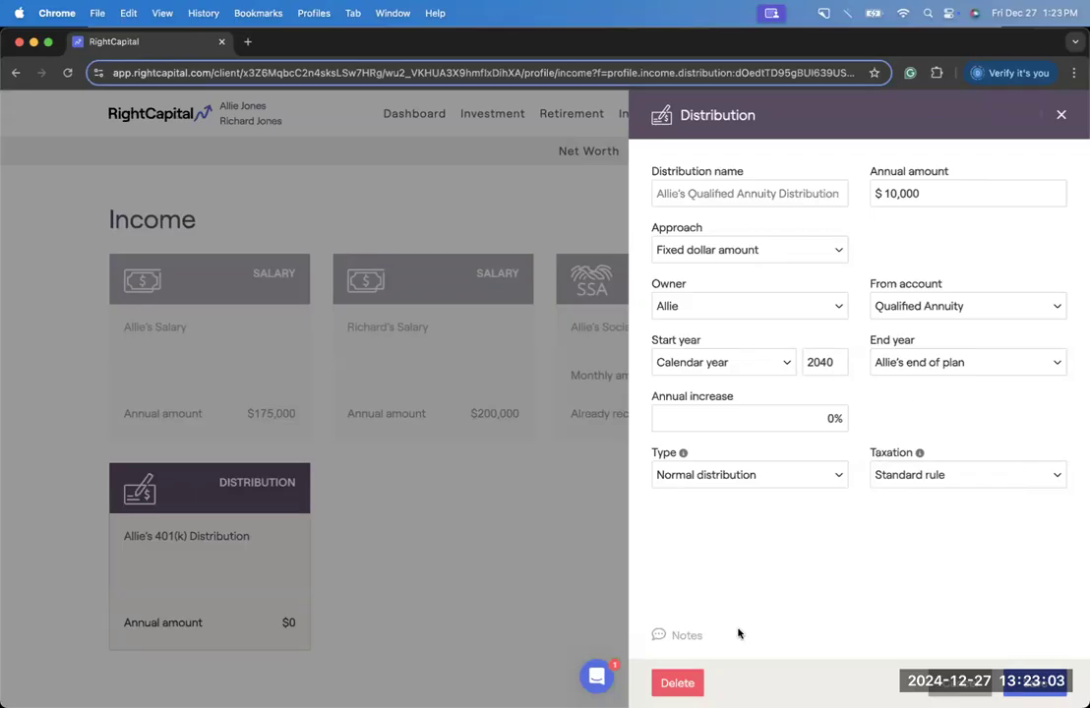
Delete the qualified annuity distribution from the income profile.
click(670, 681)
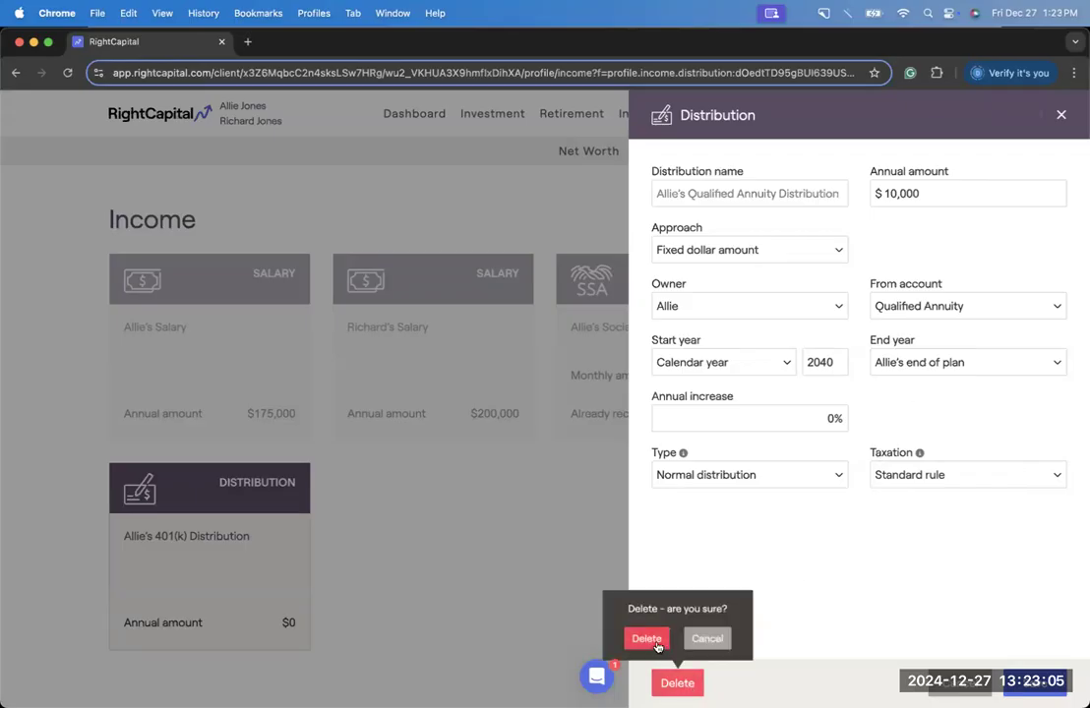
click(654, 640)
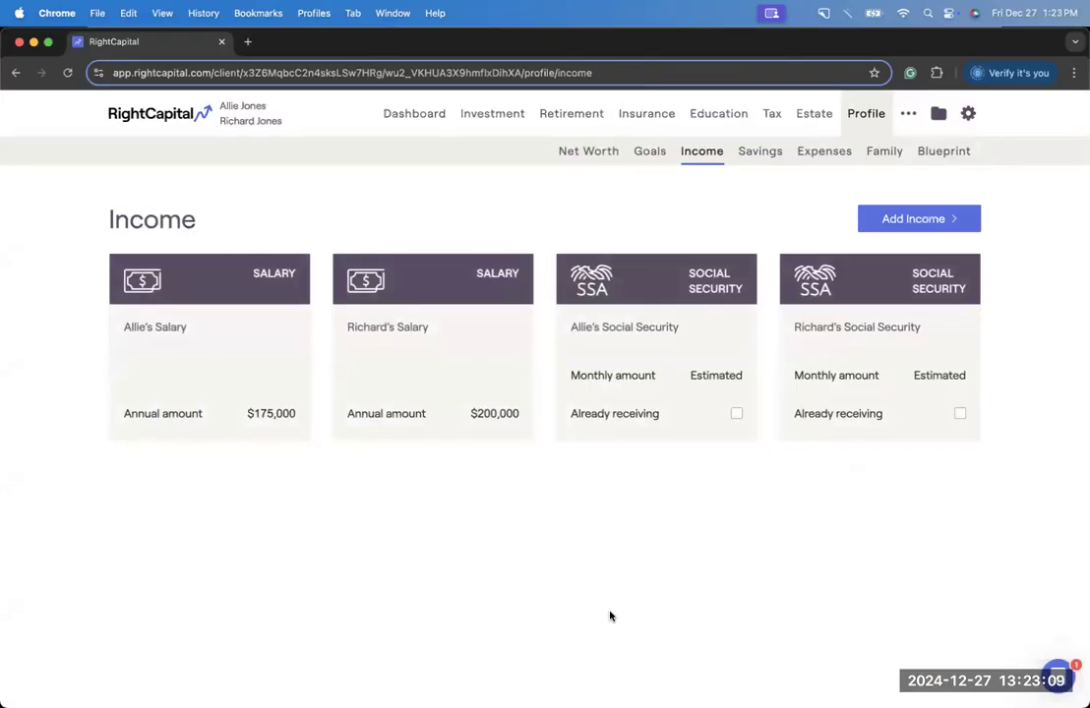
Delete the excluded qualified annuity from the investment accounts in Net Worth.
click(605, 156)
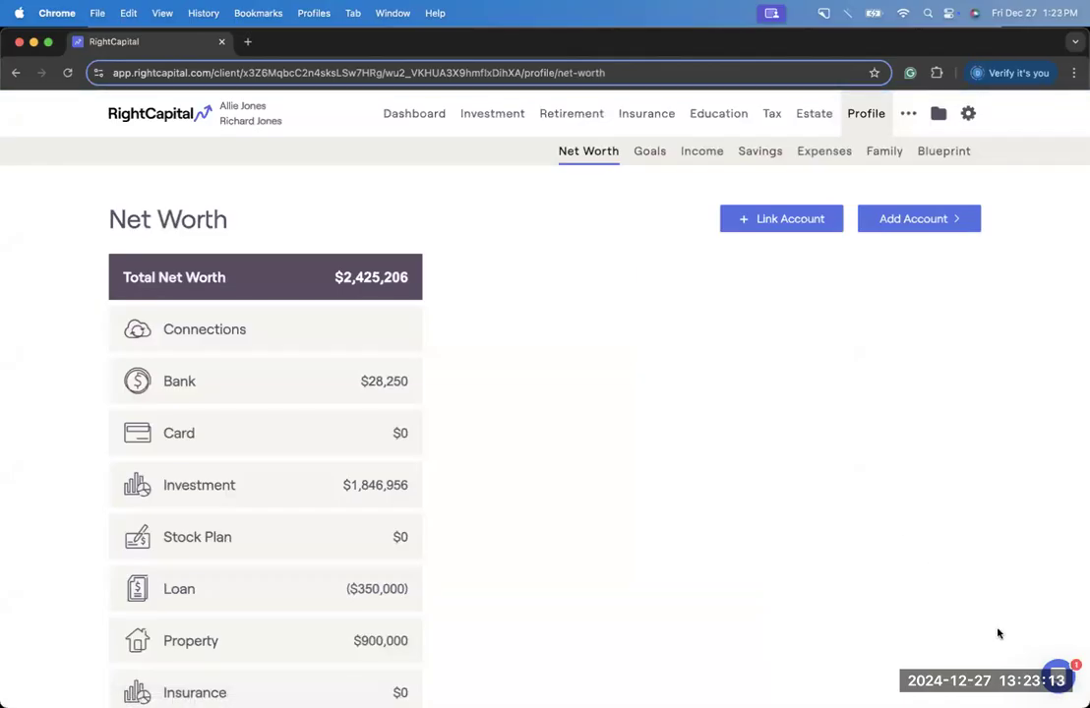
click(1057, 678)
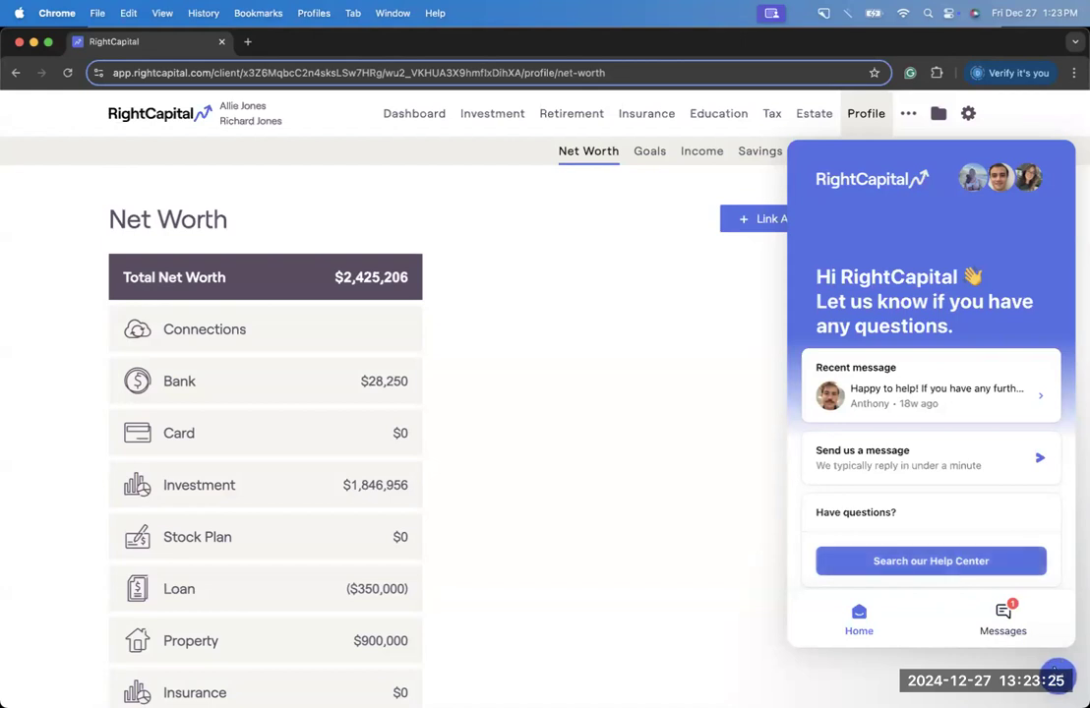
click(1057, 677)
click(341, 482)
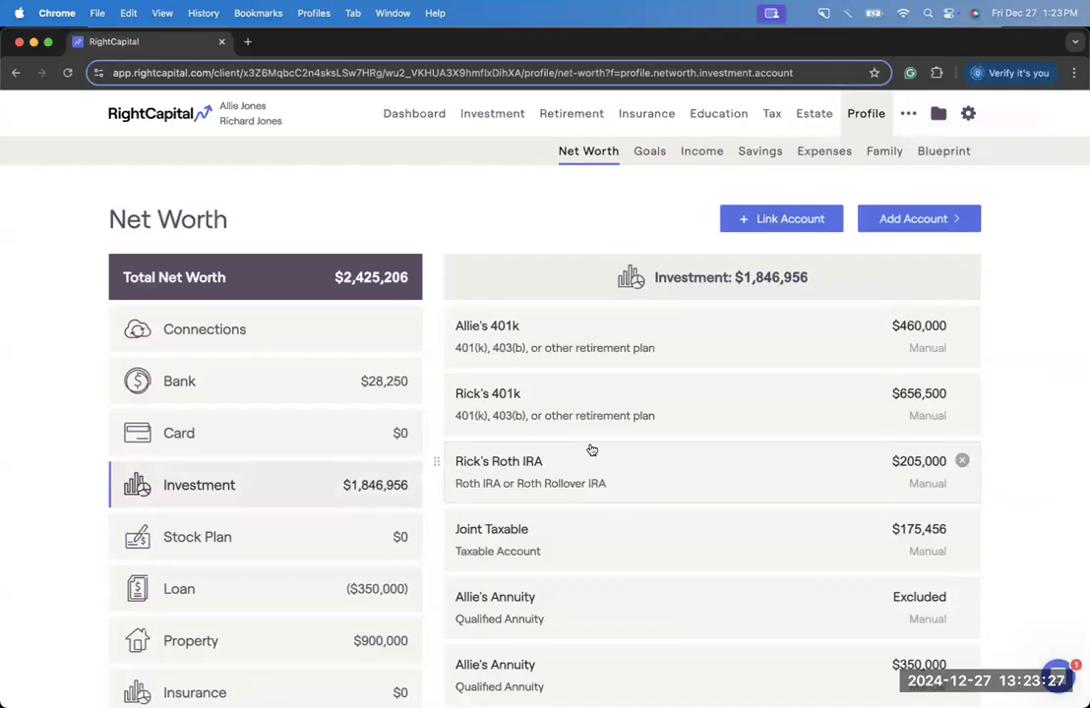
scroll(640, 491, down, 2)
click(961, 514)
click(993, 477)
Set the $350,000 qualified annuity's distribution type to Annuitization.
click(682, 533)
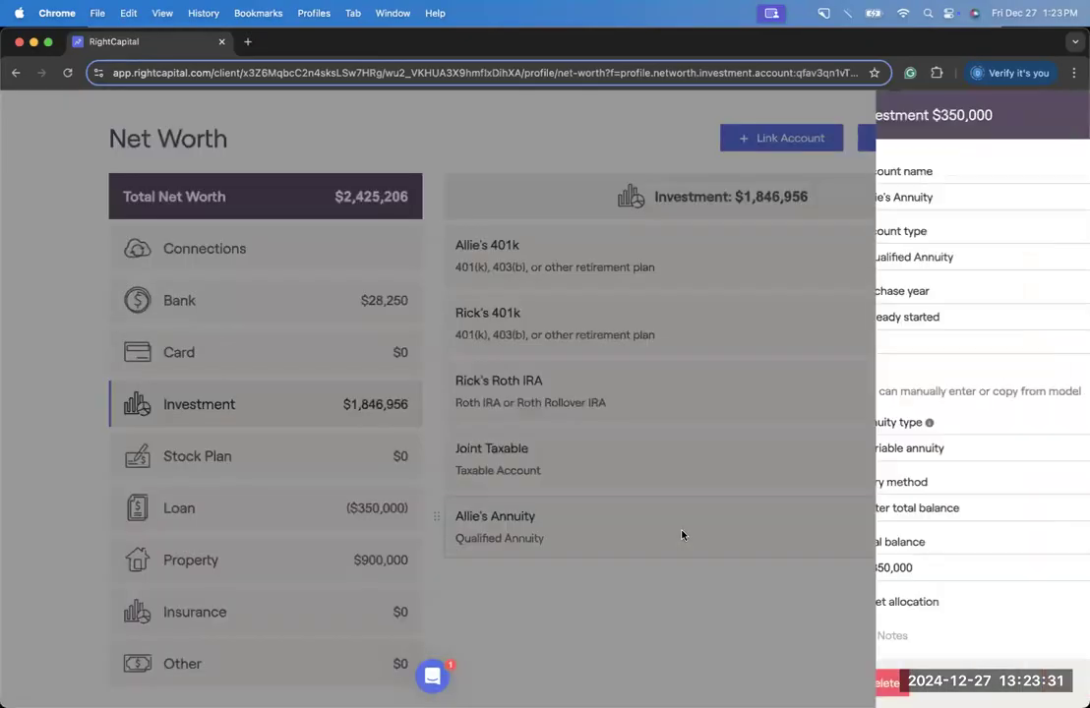
scroll(844, 510, down, 1)
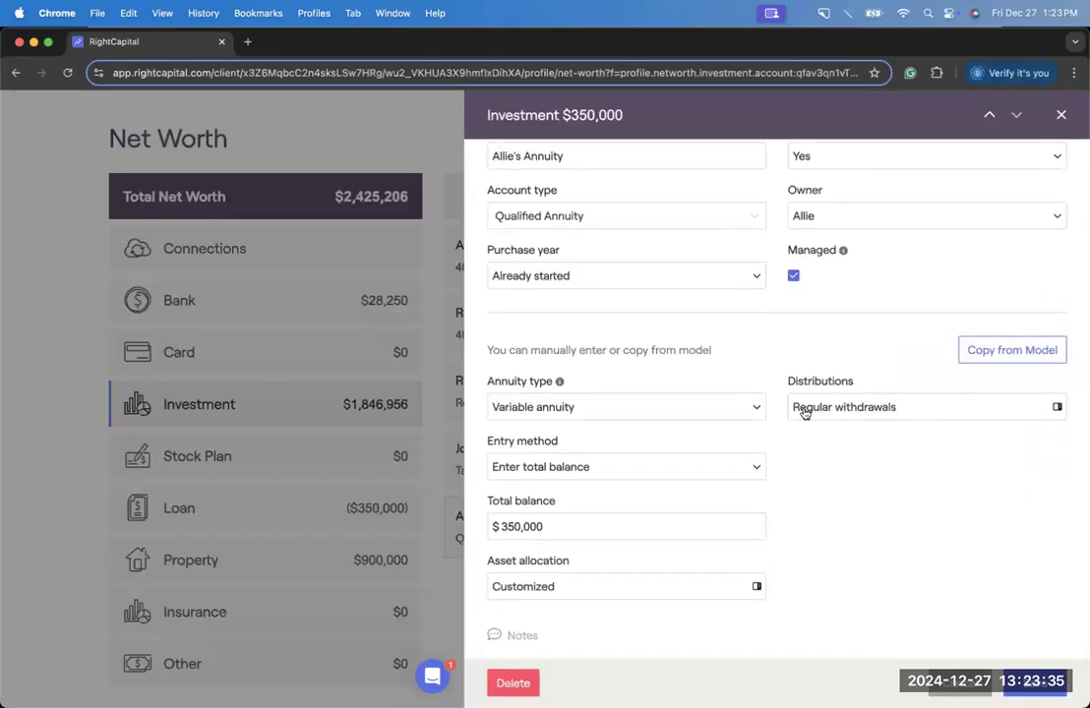
click(885, 408)
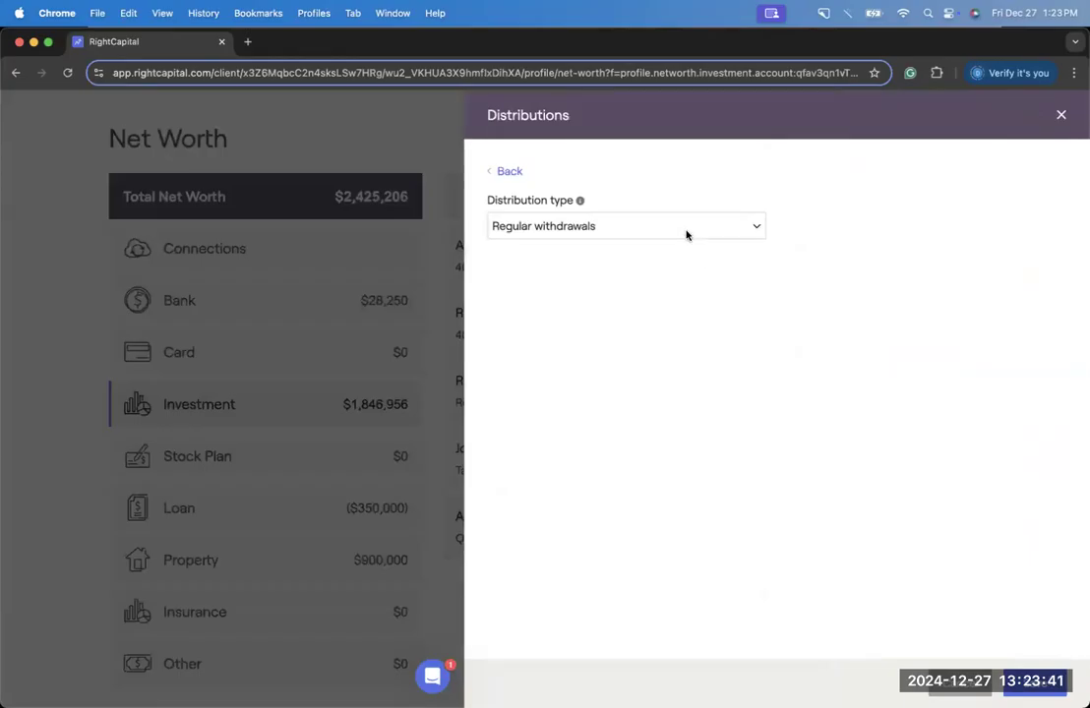
click(686, 234)
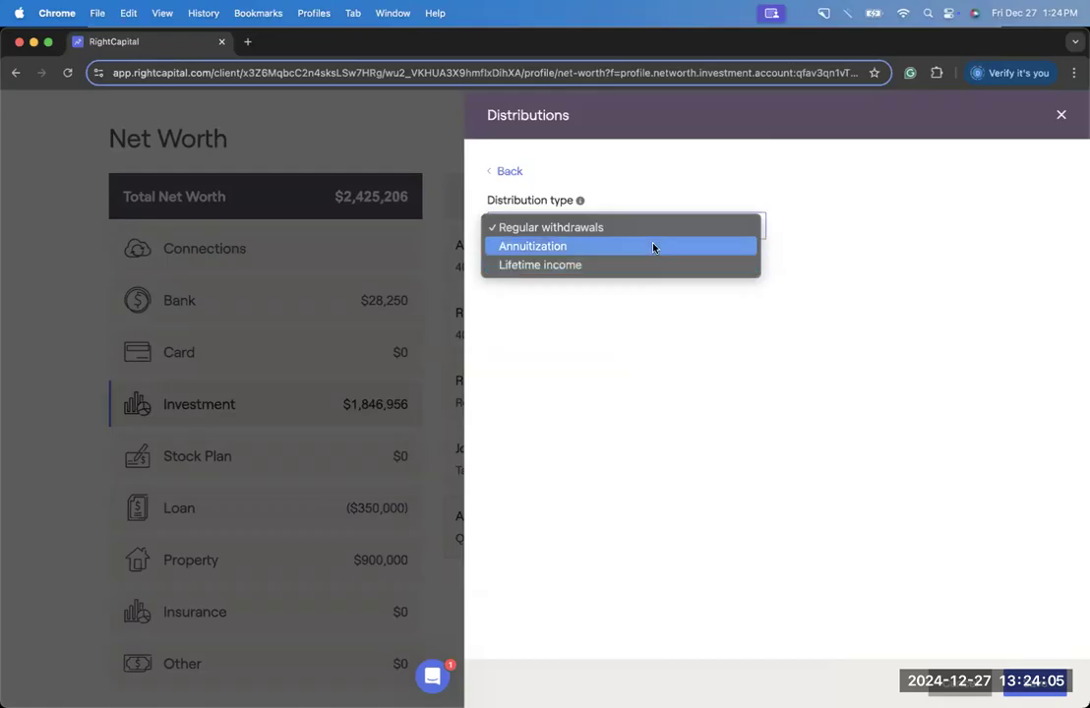
click(652, 247)
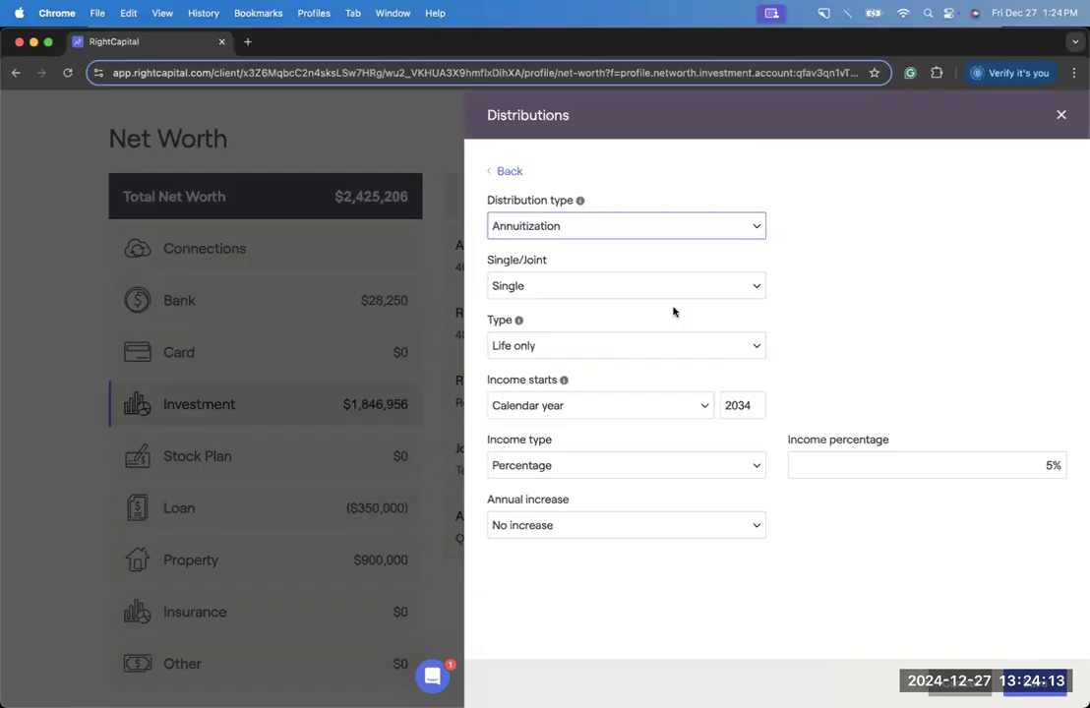
click(807, 281)
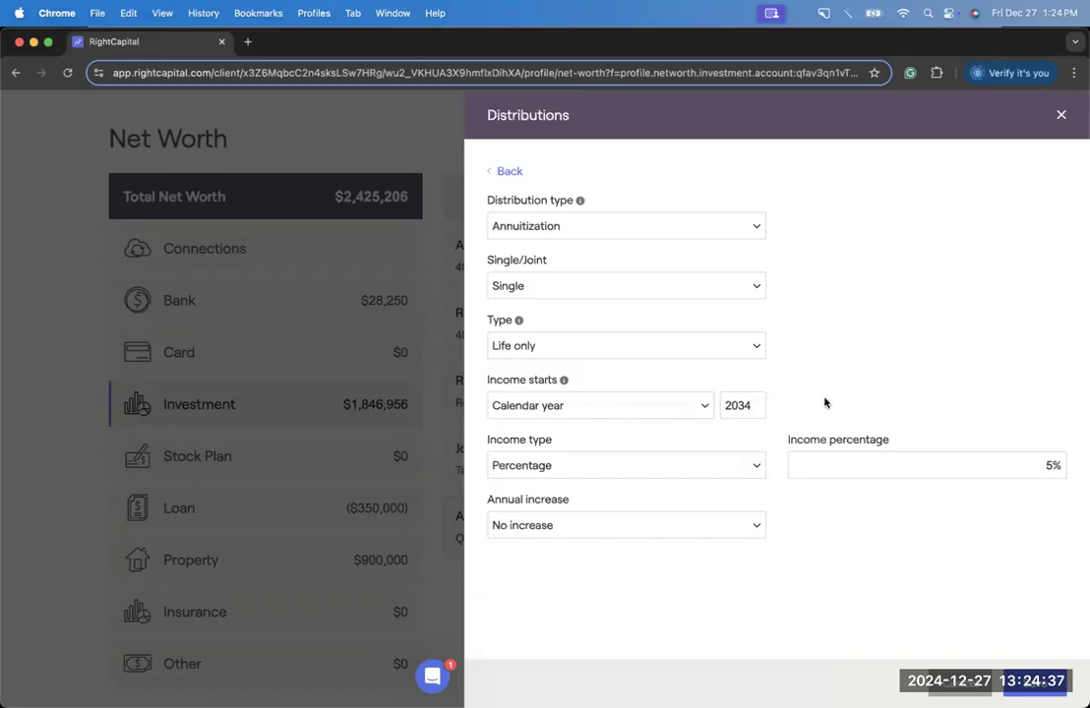
Try Amount as the annuitization's income type and return it to Percentage.
click(661, 465)
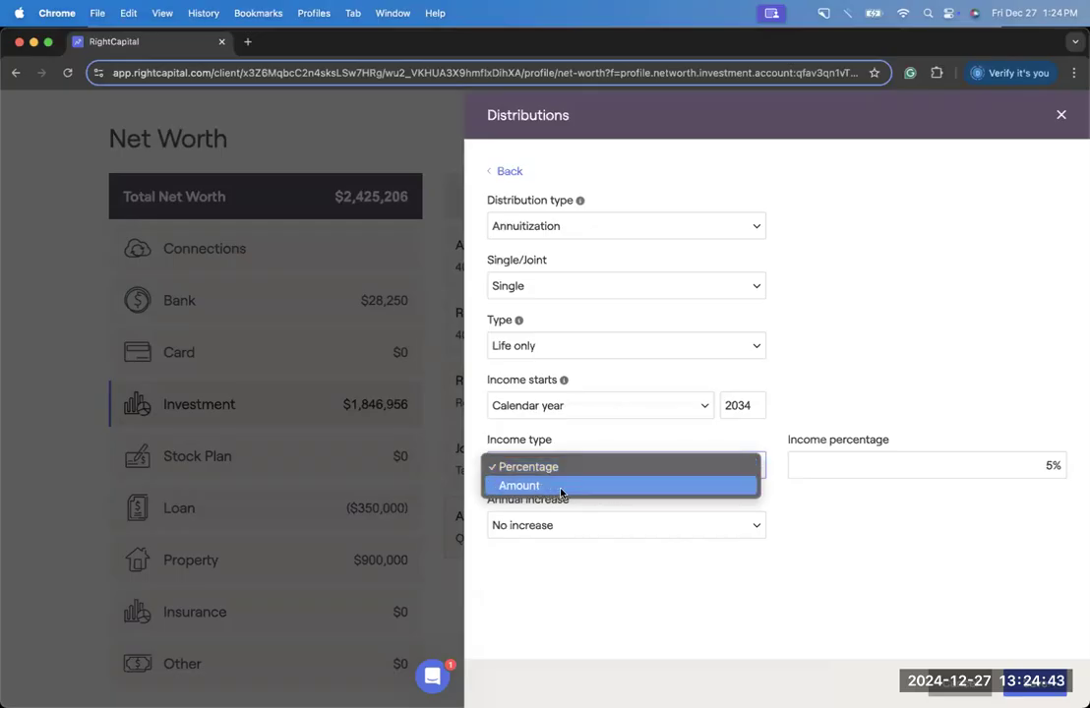
click(513, 485)
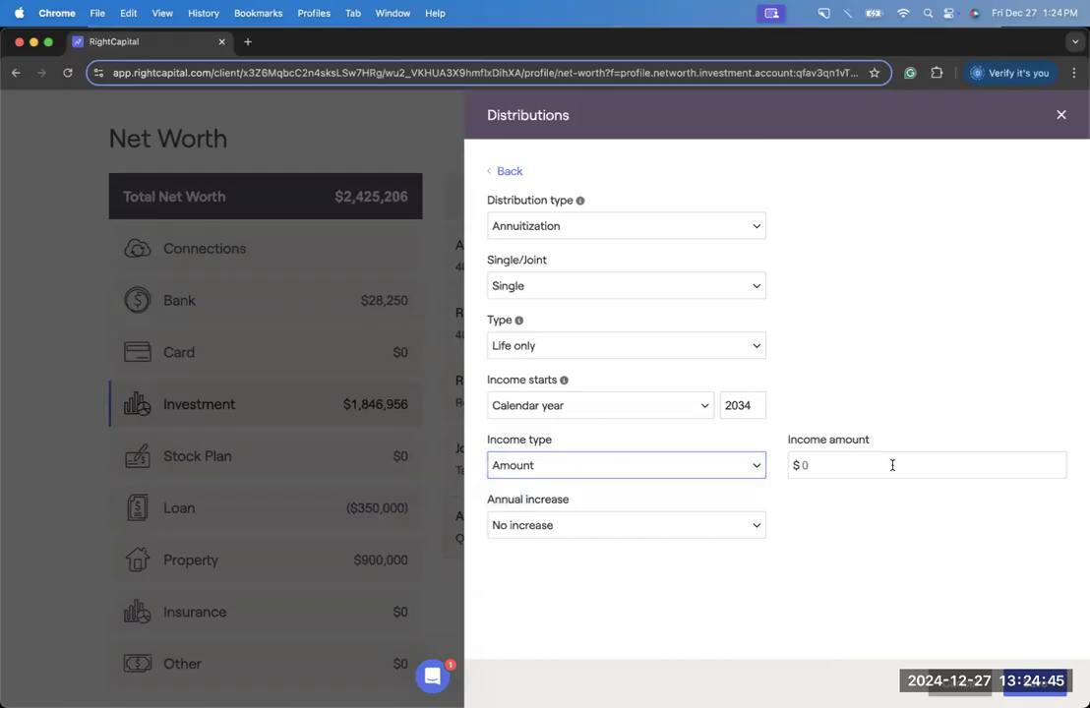
click(746, 472)
click(724, 450)
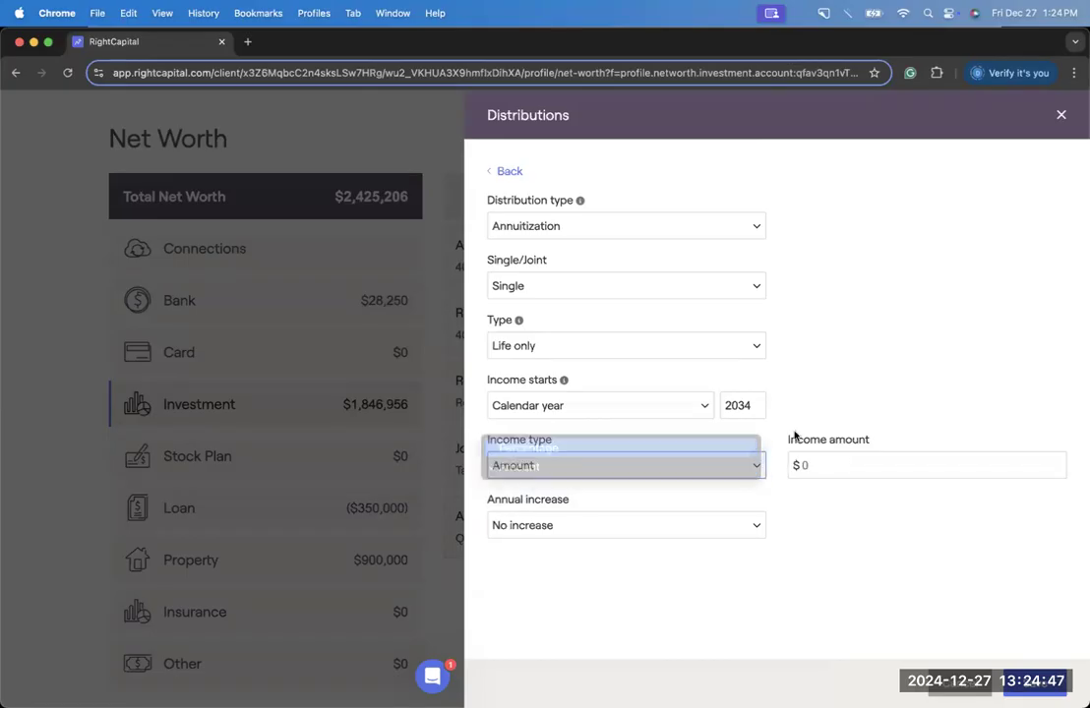
Set the annuitization's annual increase to General inflation.
click(725, 527)
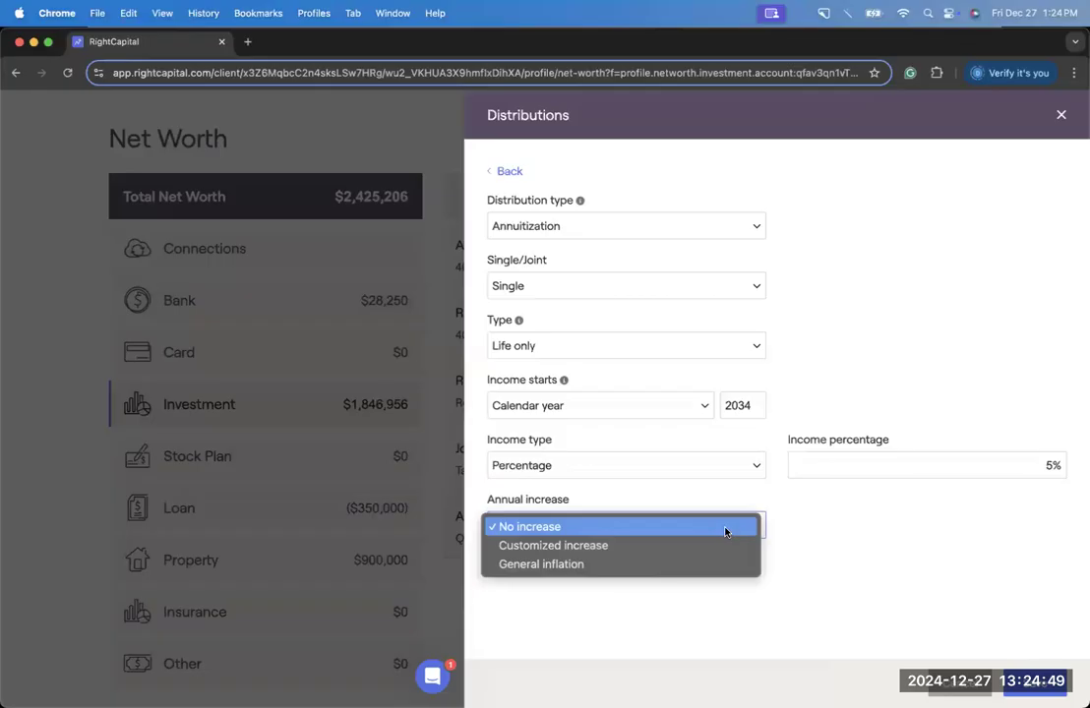
click(698, 572)
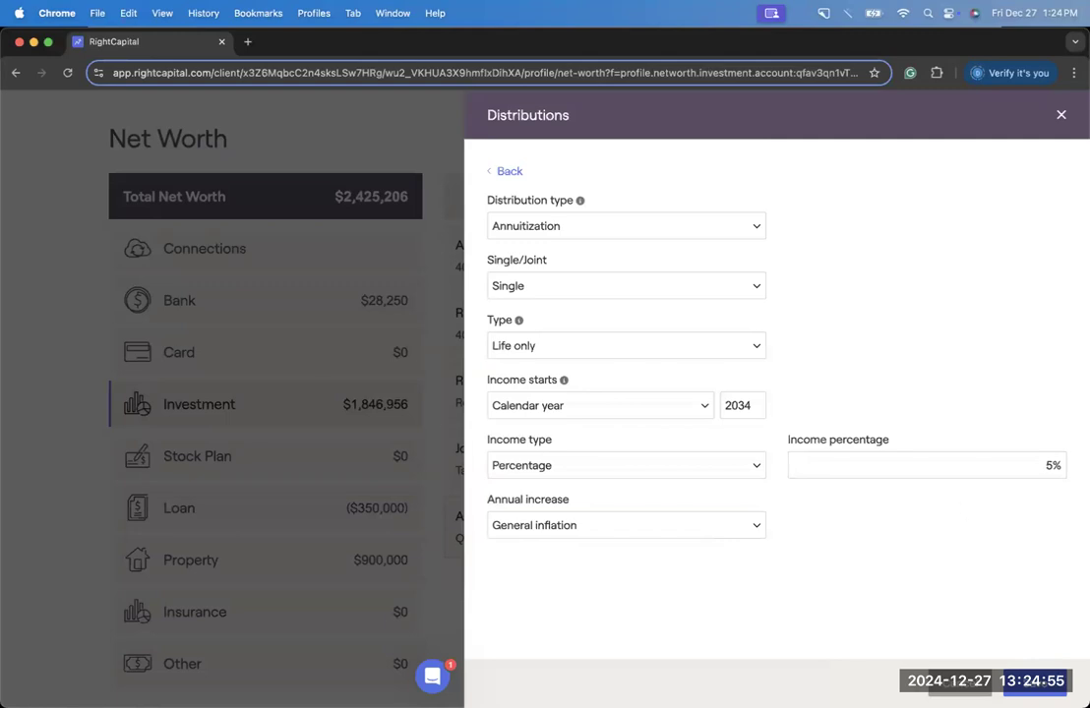
Check the annuitization's Single/Joint and Type options, keep Single and Life only, and save the annuity account.
drag(487, 260, 553, 262)
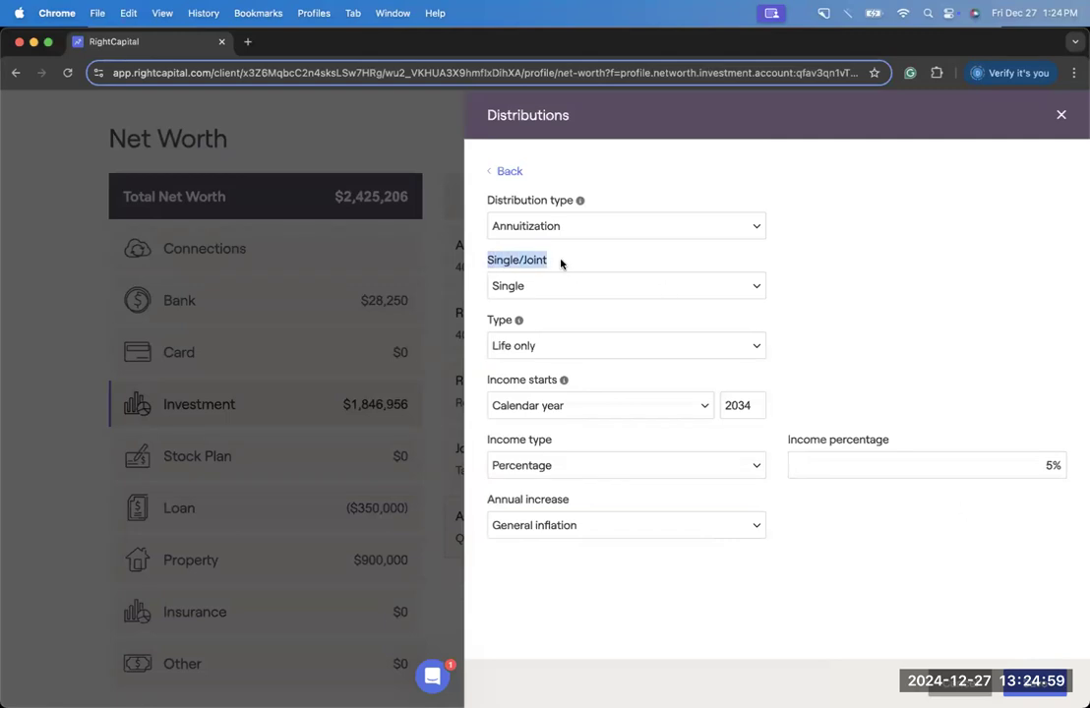
click(569, 286)
click(586, 287)
click(584, 352)
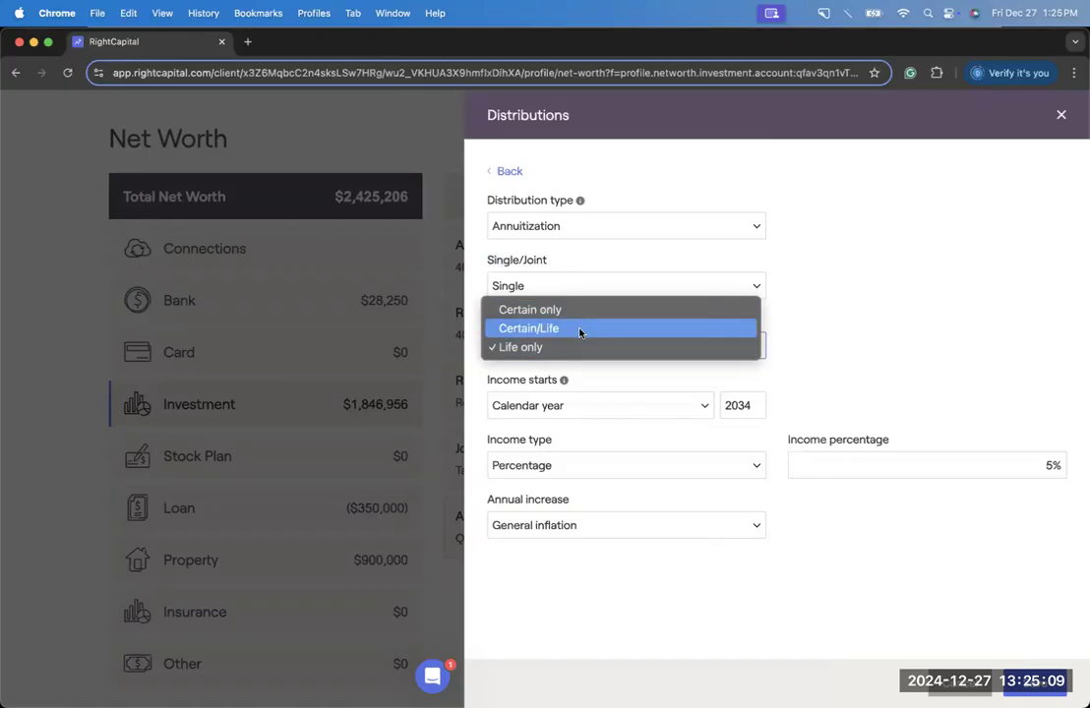
click(863, 384)
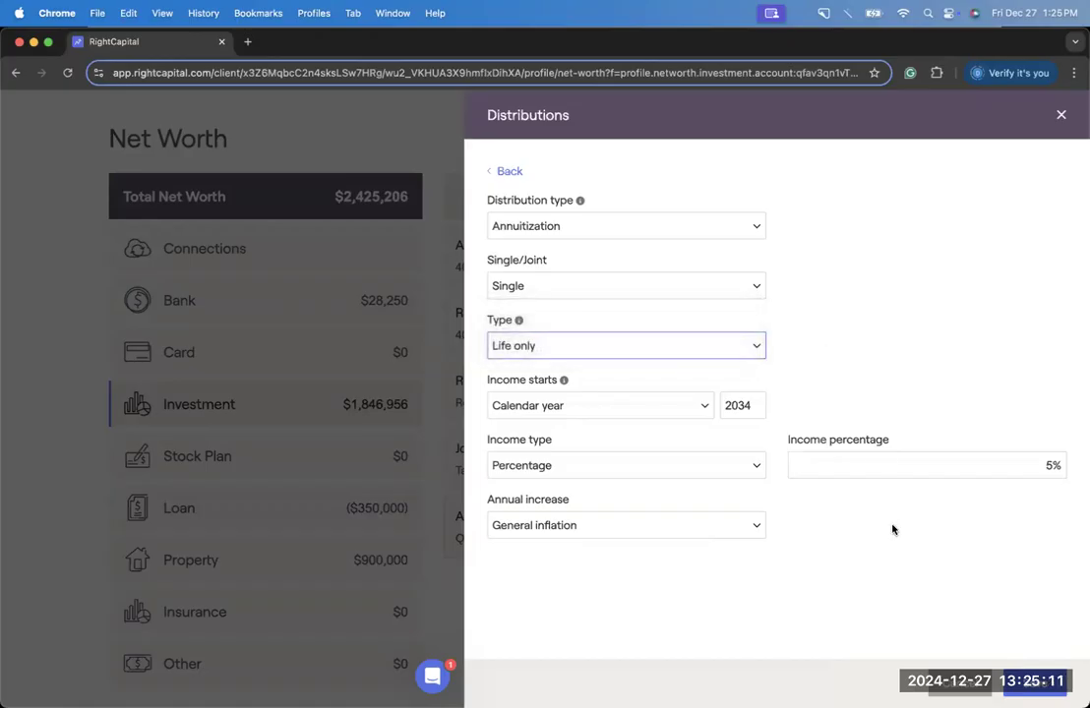
click(443, 454)
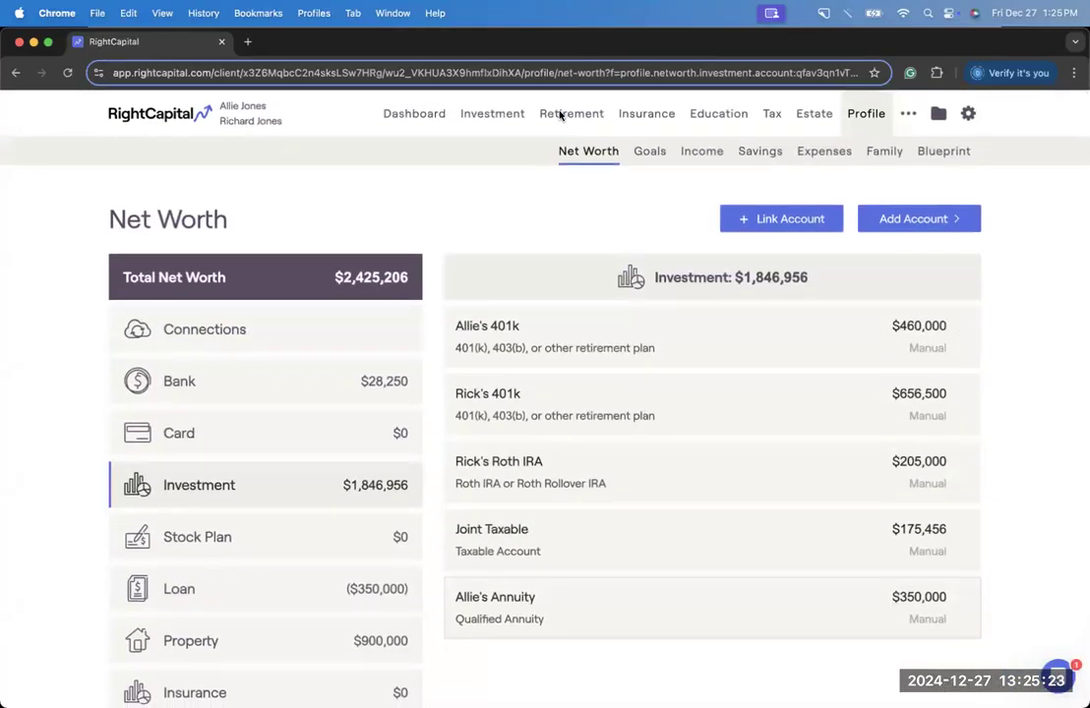
Open the Retirement section in a new browser tab and show the Cash Flows summary.
right_click(573, 117)
click(572, 119)
click(286, 42)
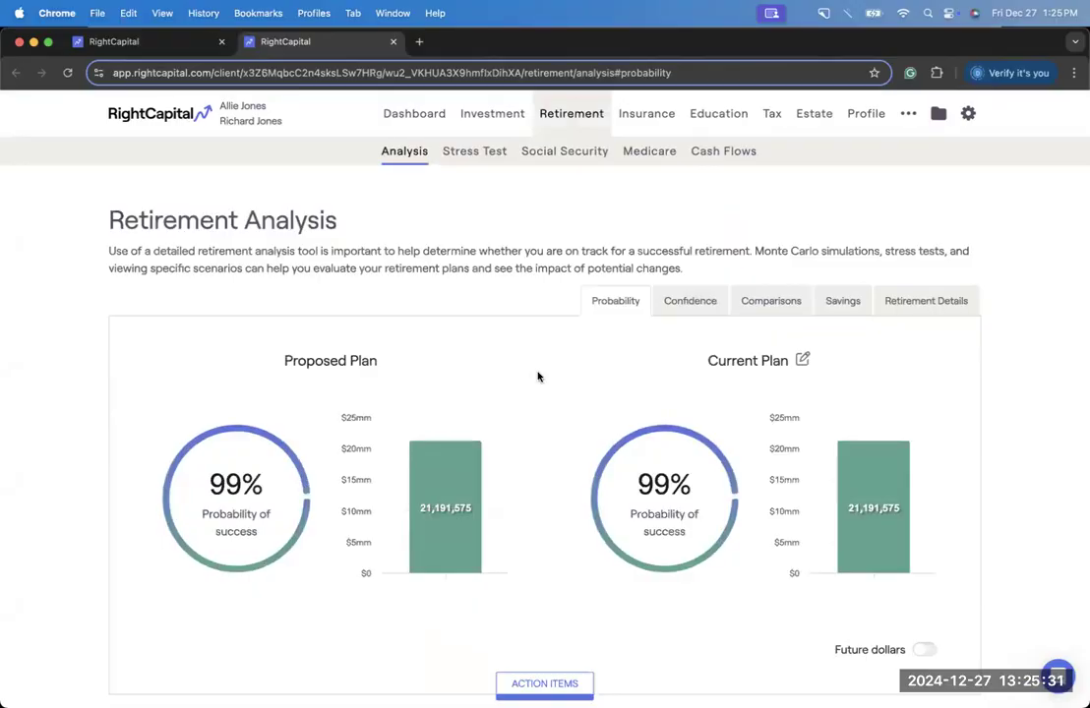
click(715, 154)
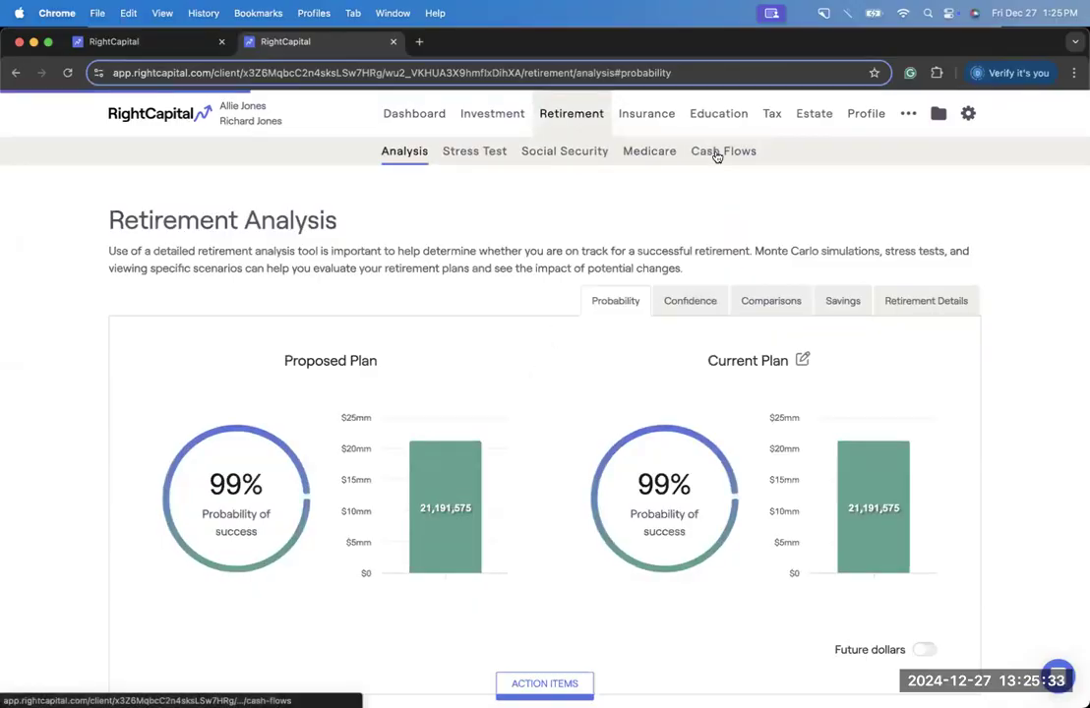
click(704, 229)
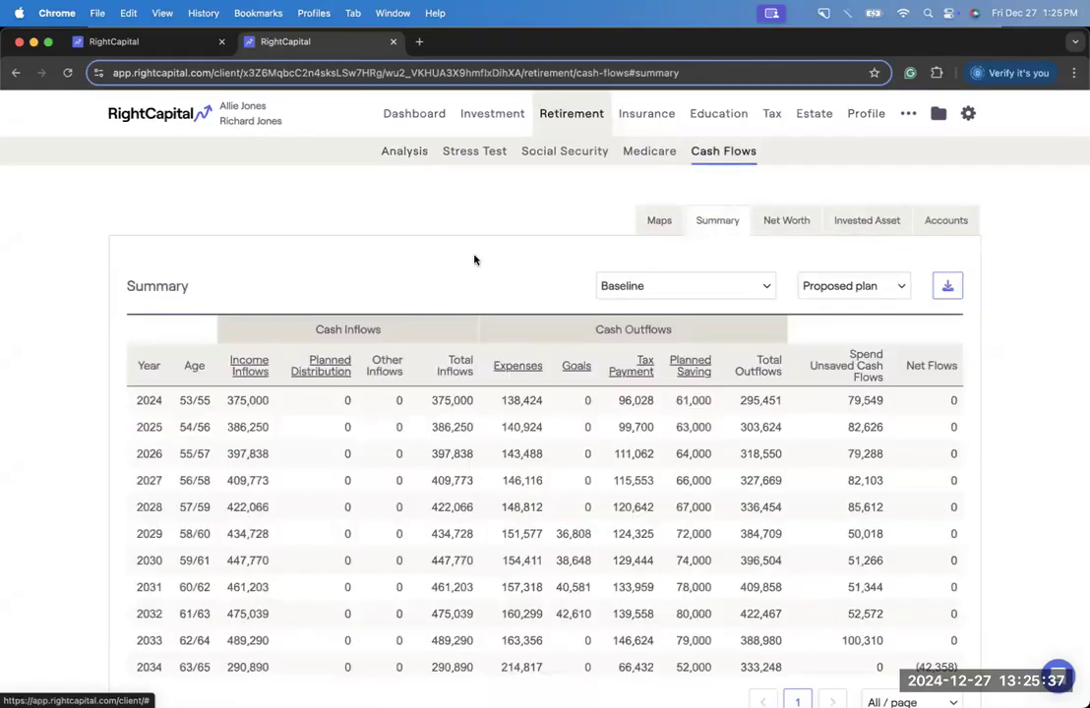
Examine the yearly annuity payments within the income inflows of the Cash Flows summary through the plan's final year.
scroll(472, 260, down, 1)
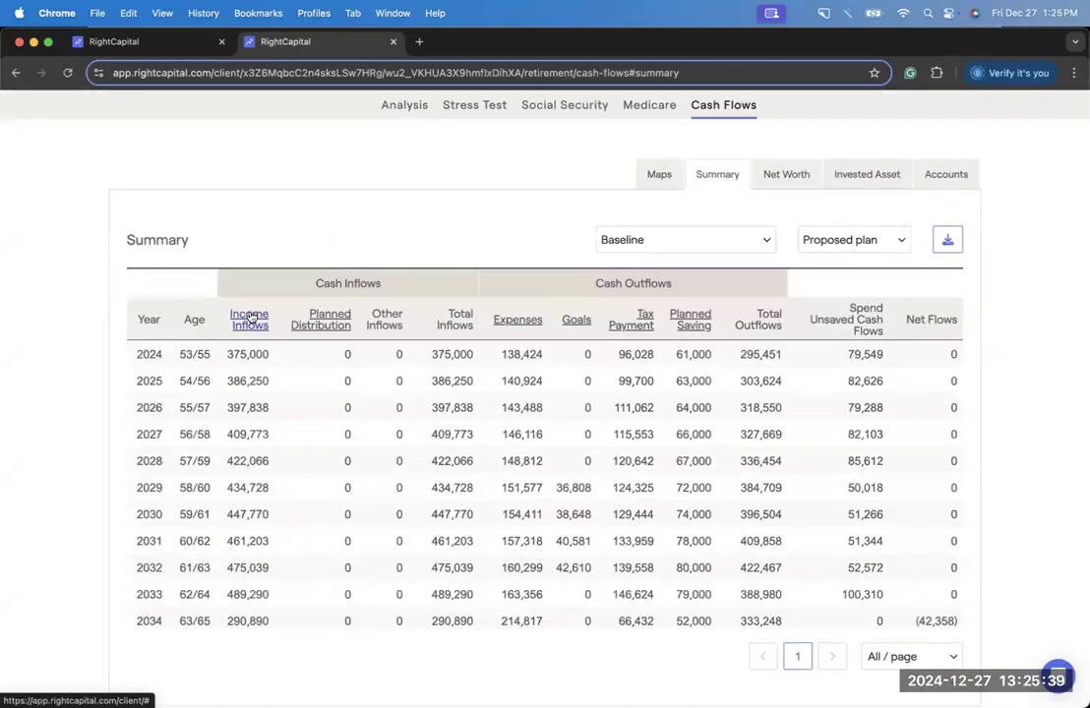
click(252, 317)
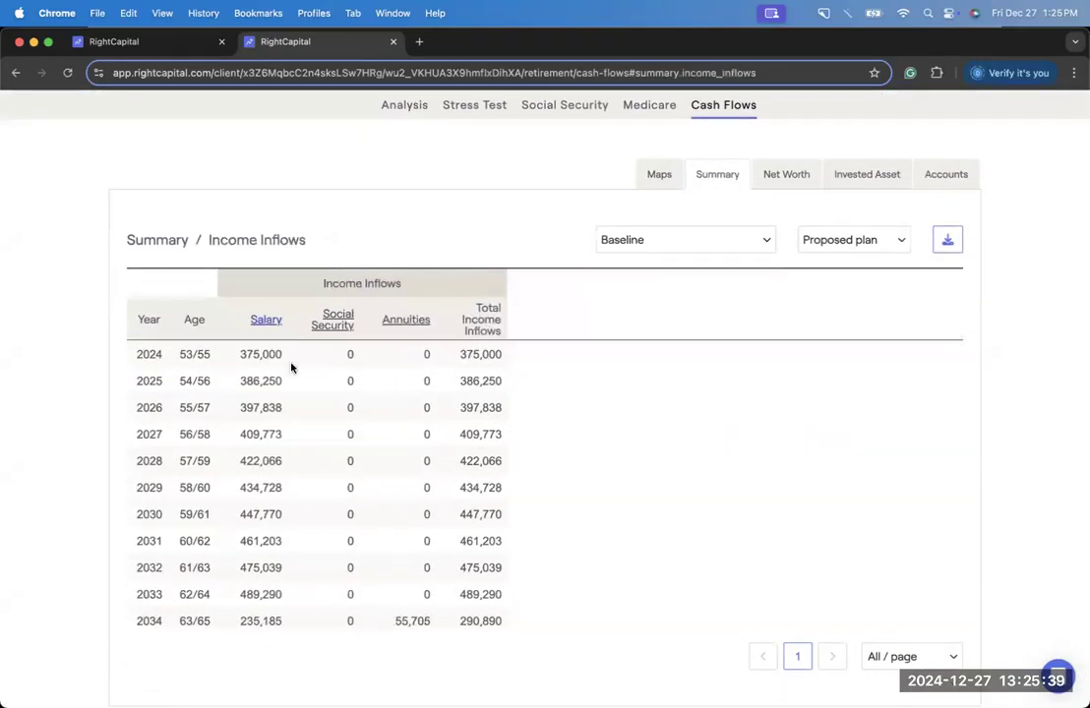
click(401, 325)
scroll(284, 418, down, 3)
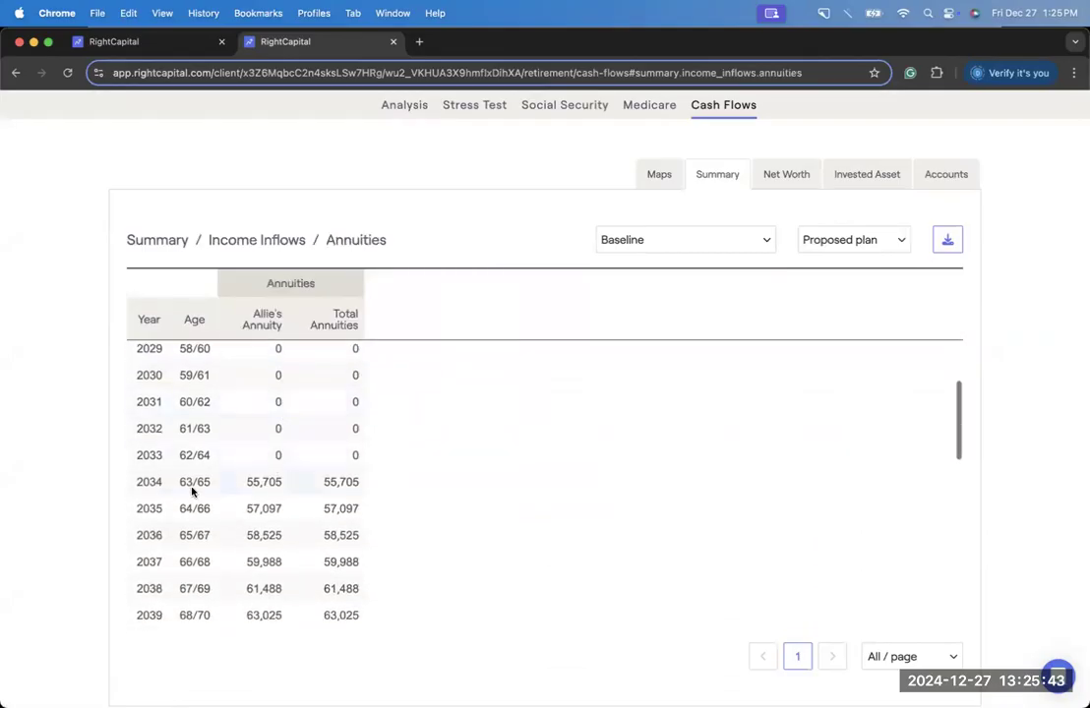
scroll(275, 483, down, 10)
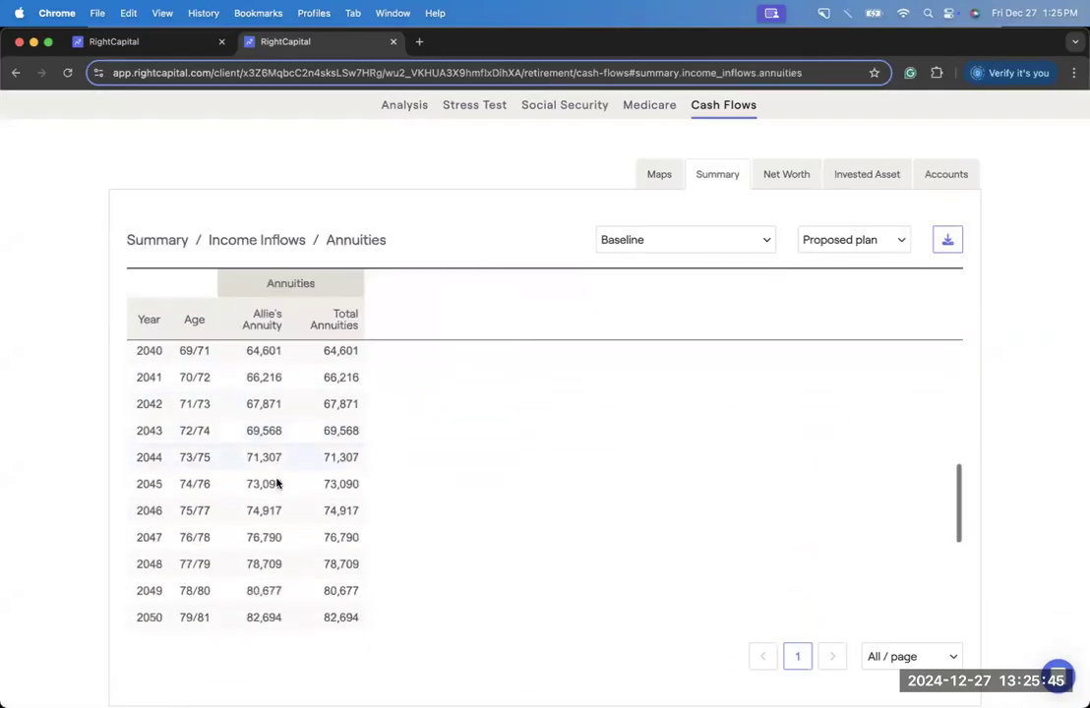
scroll(276, 483, down, 2)
scroll(276, 483, down, 1)
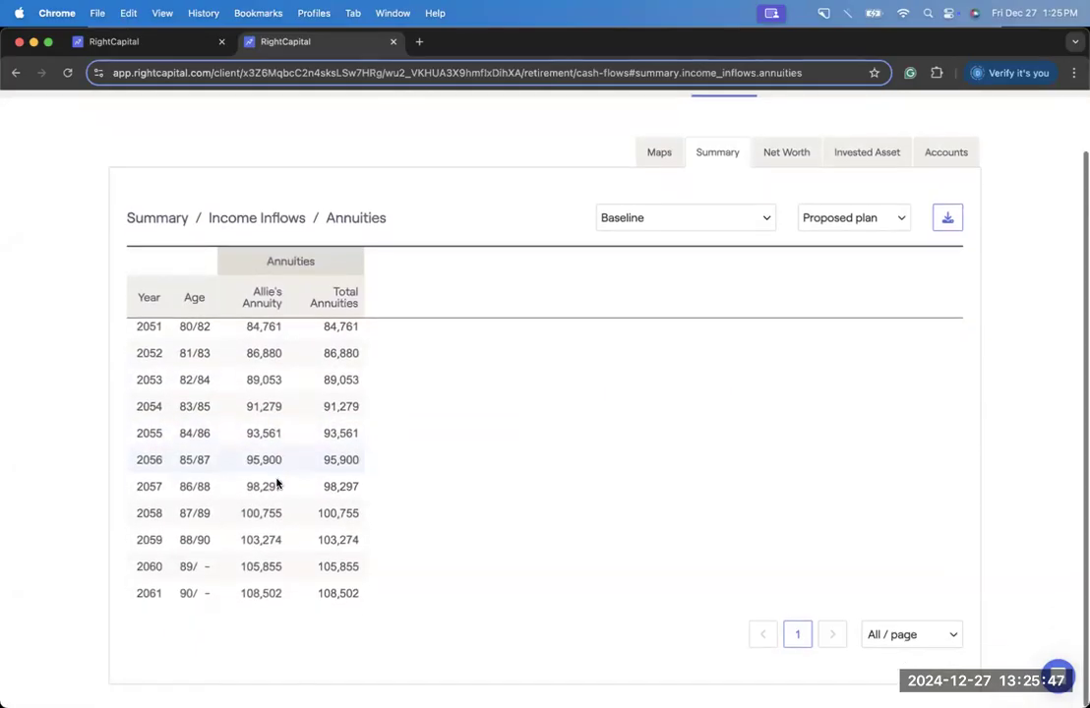
scroll(433, 448, up, 14)
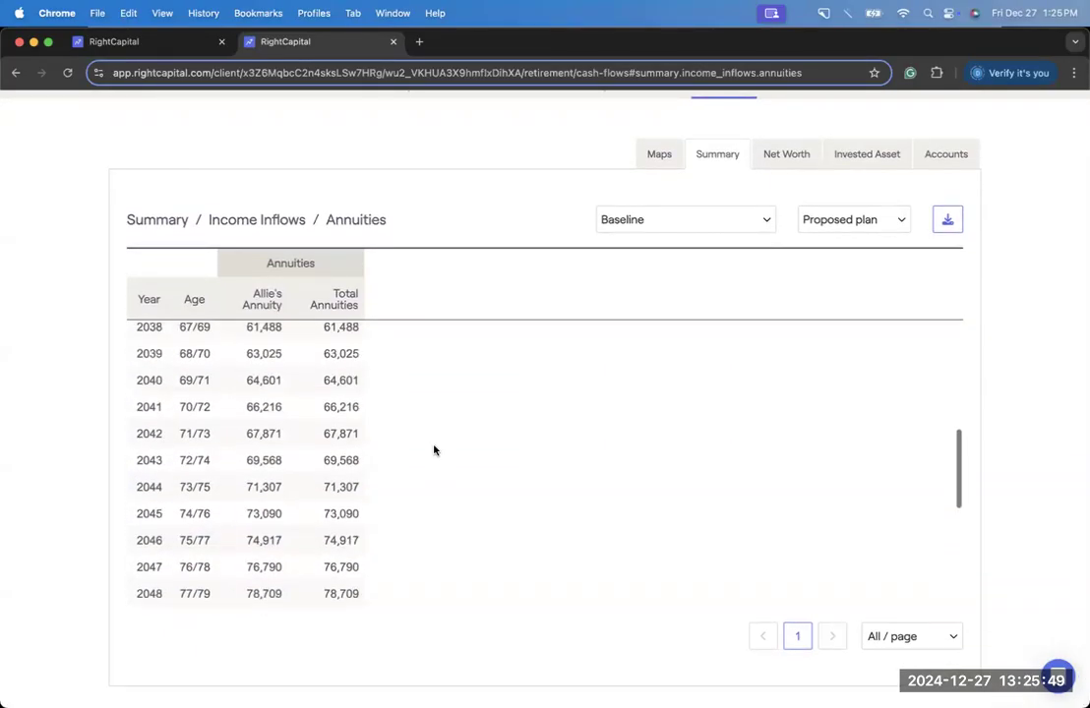
scroll(433, 449, up, 2)
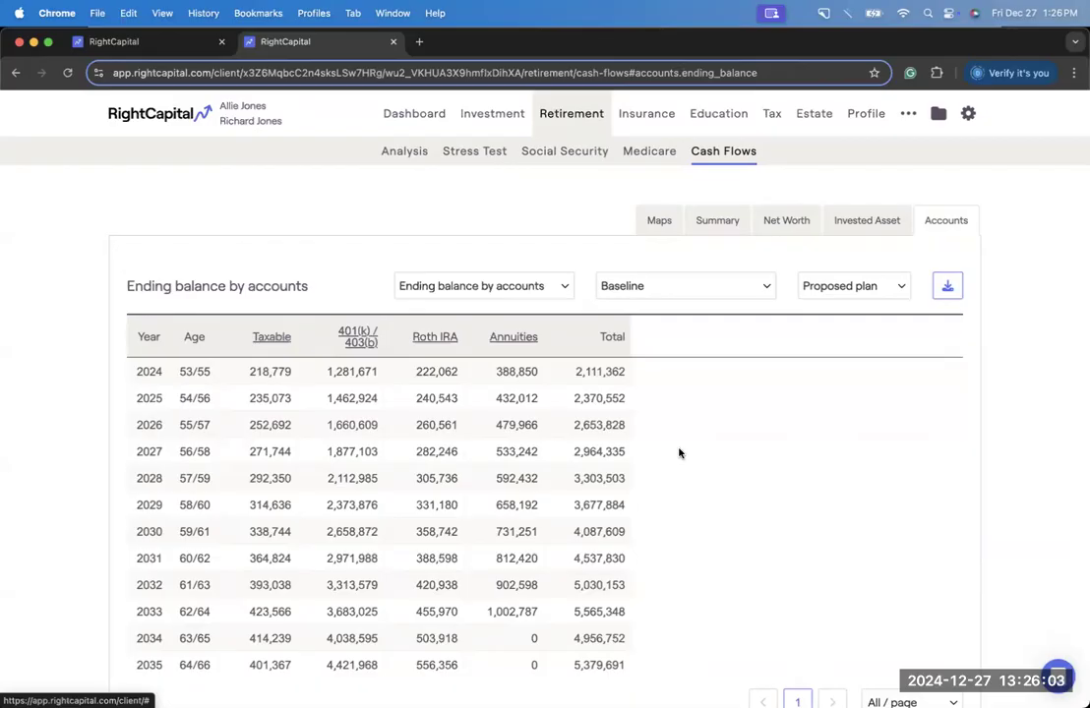
Examine the annuities' yearly ending balances by account before and after the annuitization starts in 2034.
click(511, 339)
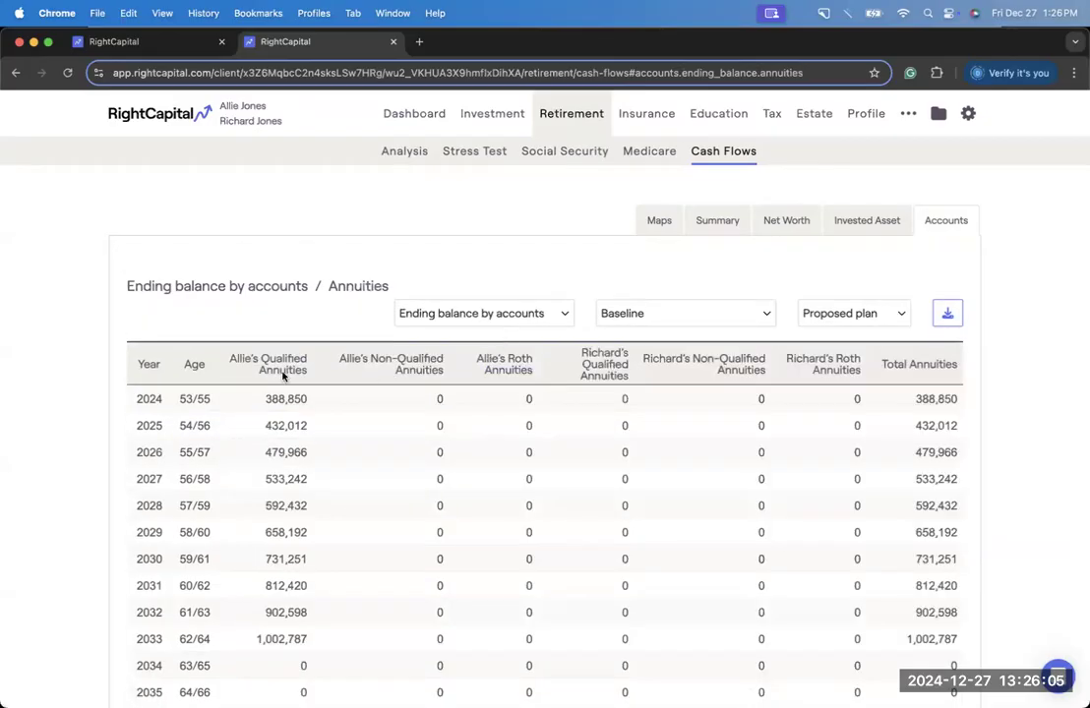
scroll(243, 403, down, 1)
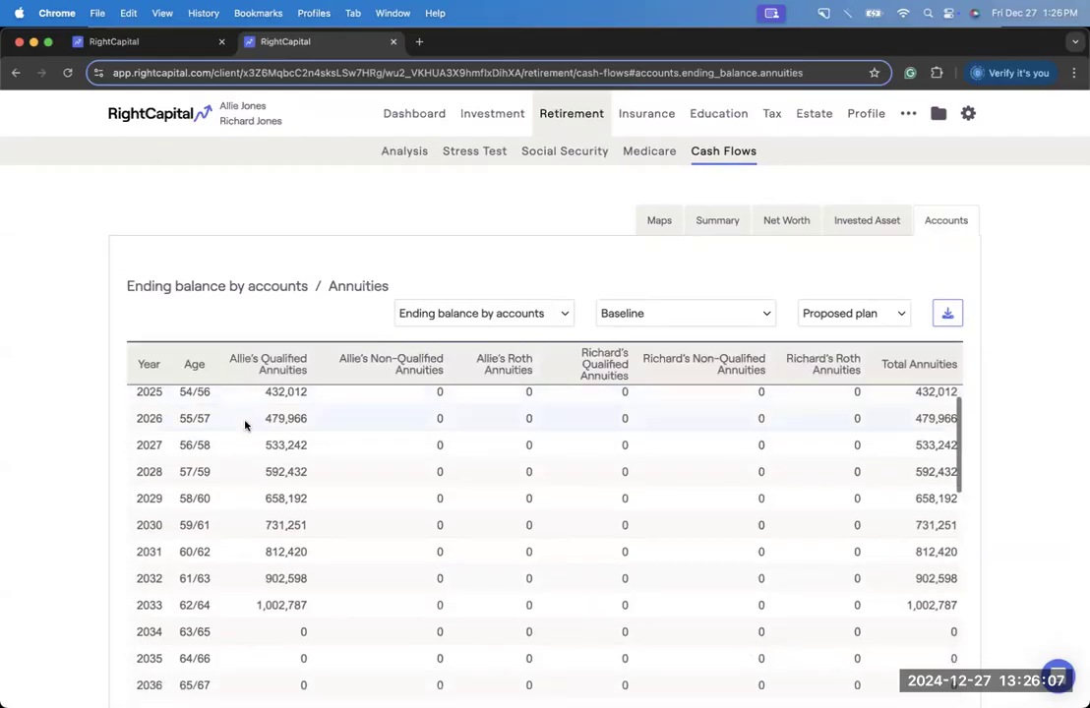
scroll(243, 566, down, 2)
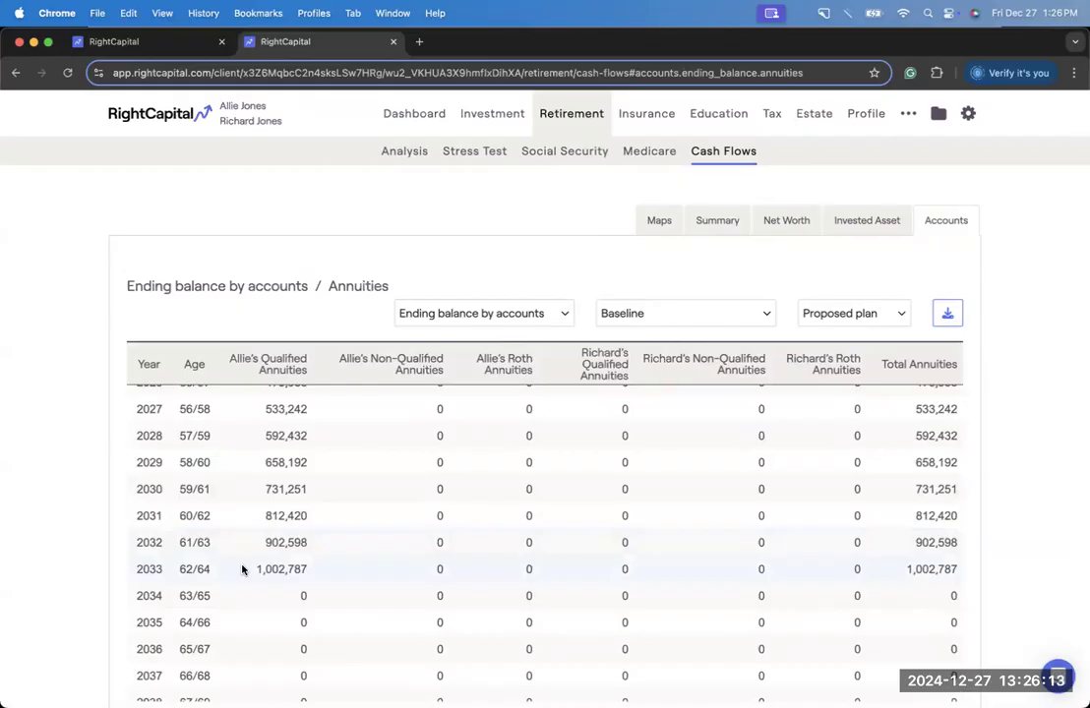
scroll(243, 569, down, 1)
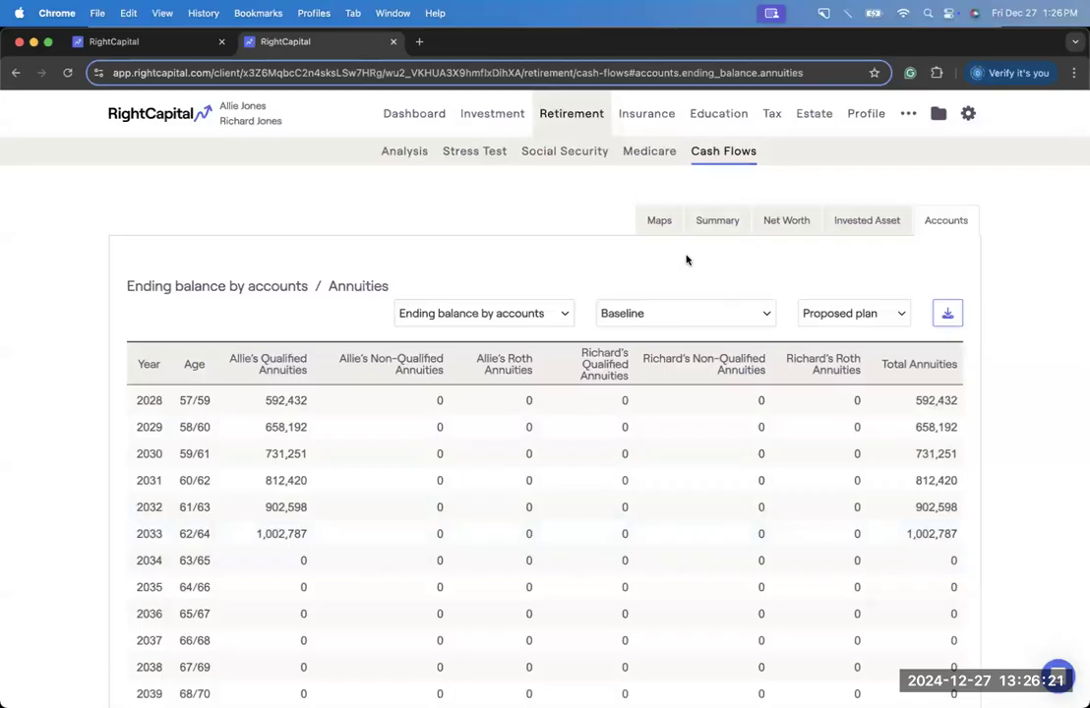
Return to the Cash Flows summary and review the annuities' income inflows from 2034 onward.
click(700, 225)
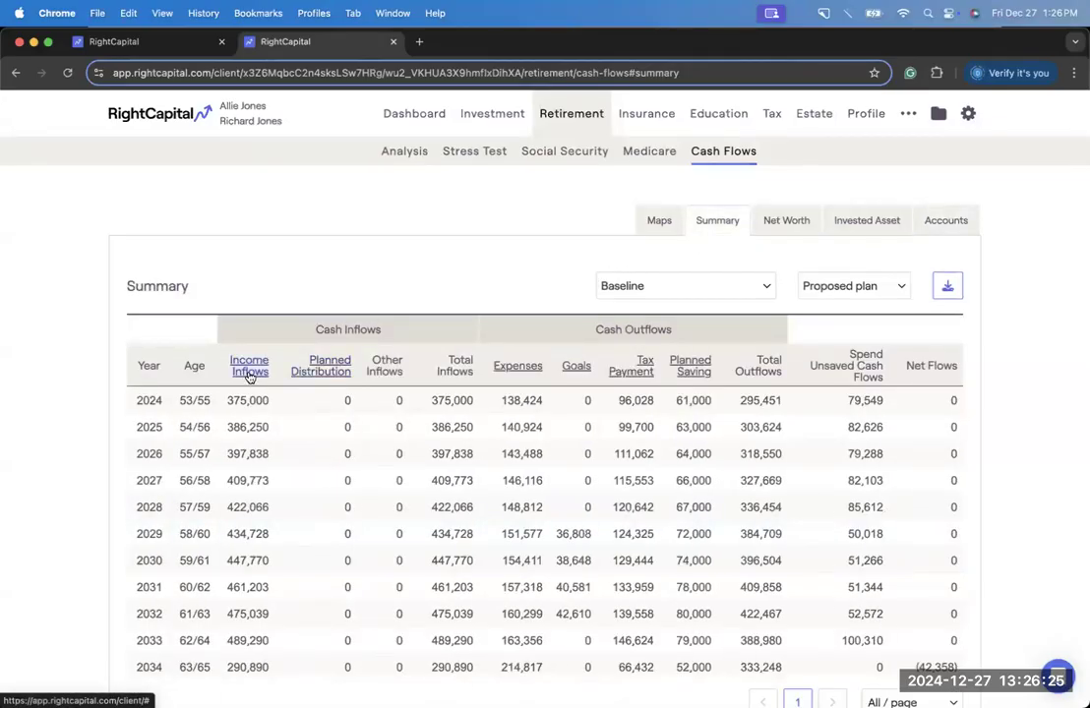
click(249, 371)
click(403, 365)
scroll(304, 497, down, 3)
scroll(304, 497, down, 3)
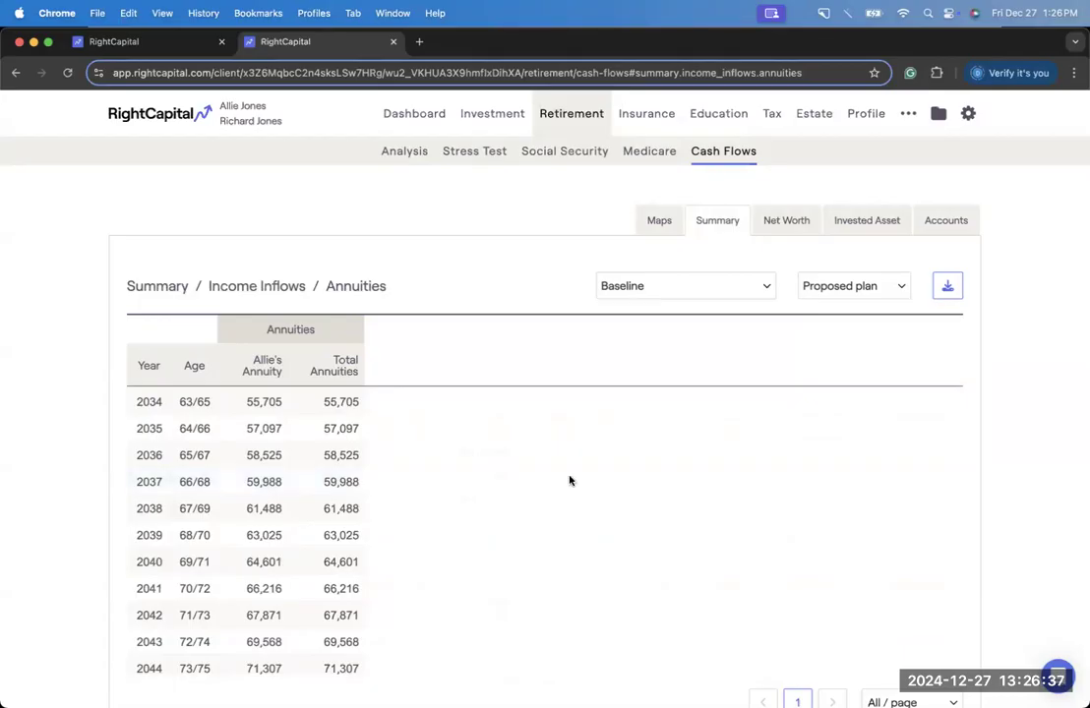
scroll(569, 479, up, 4)
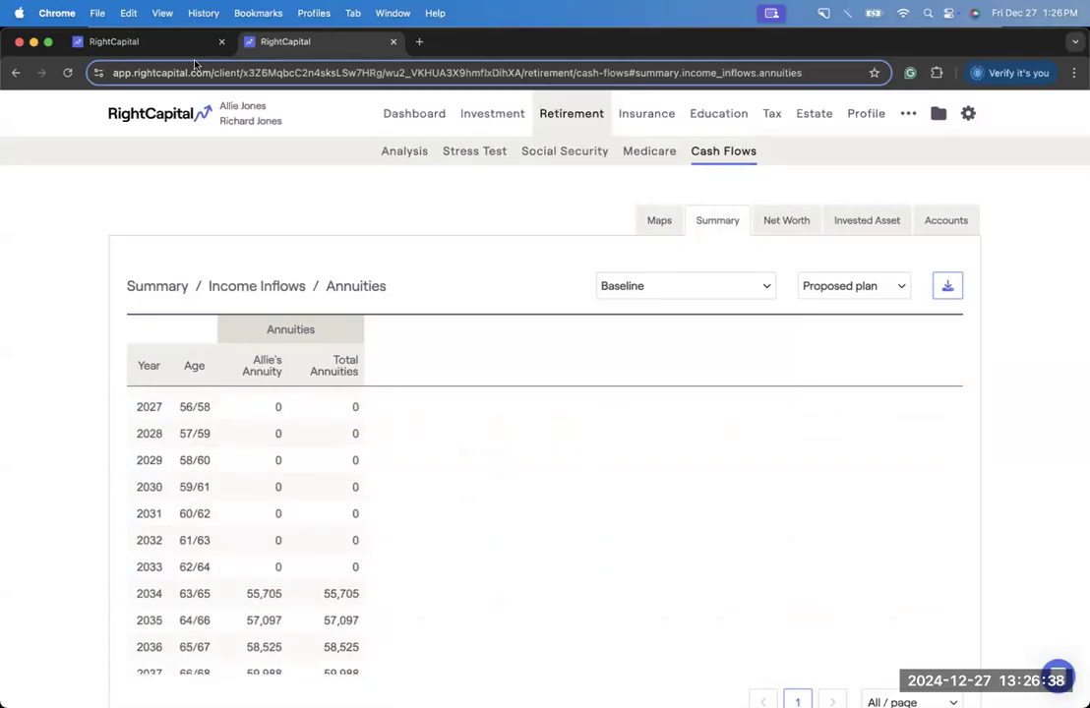
Reopen the $350,000 qualified annuity in Net Worth and set its distribution type to Lifetime income.
click(138, 41)
click(622, 598)
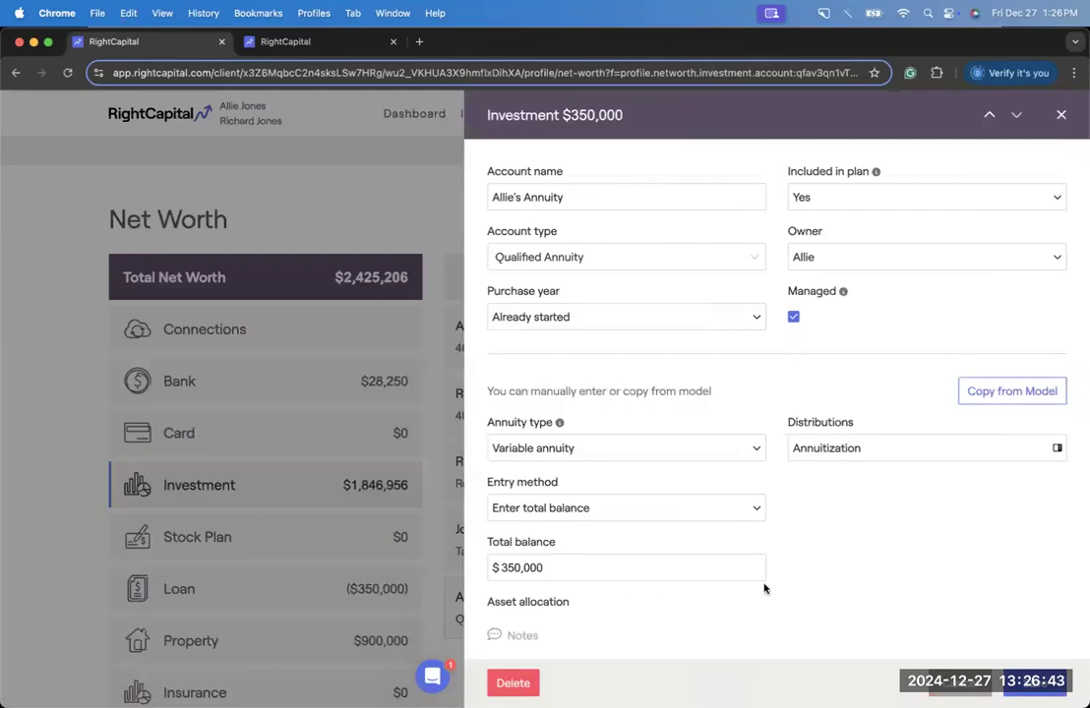
click(848, 450)
click(708, 230)
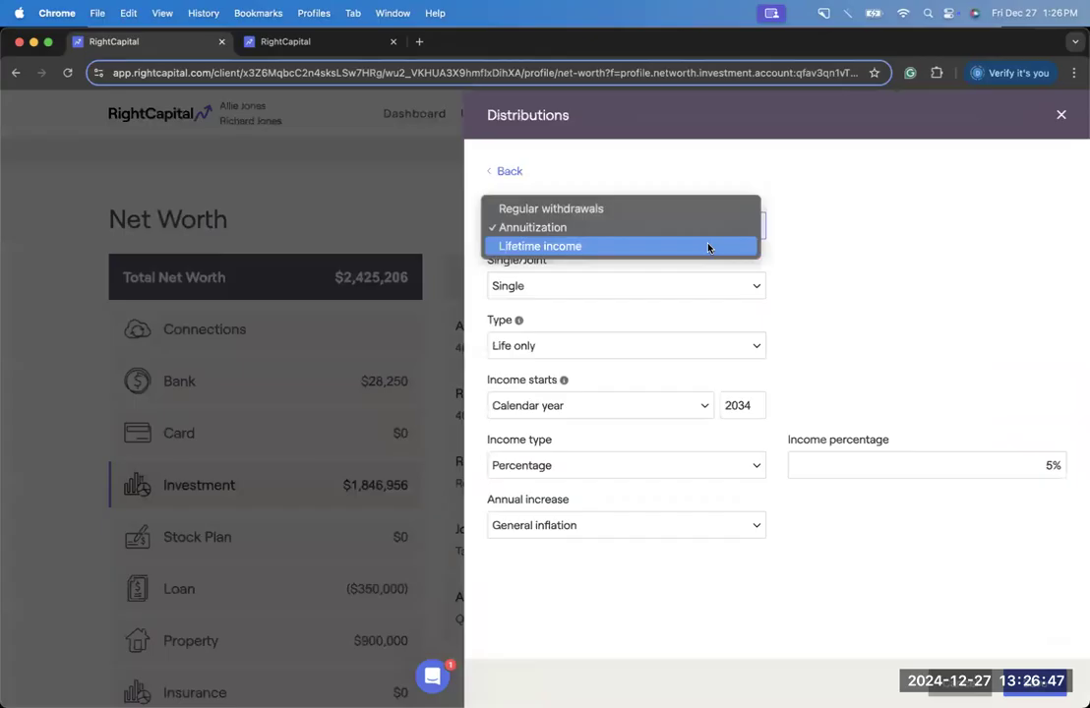
click(708, 246)
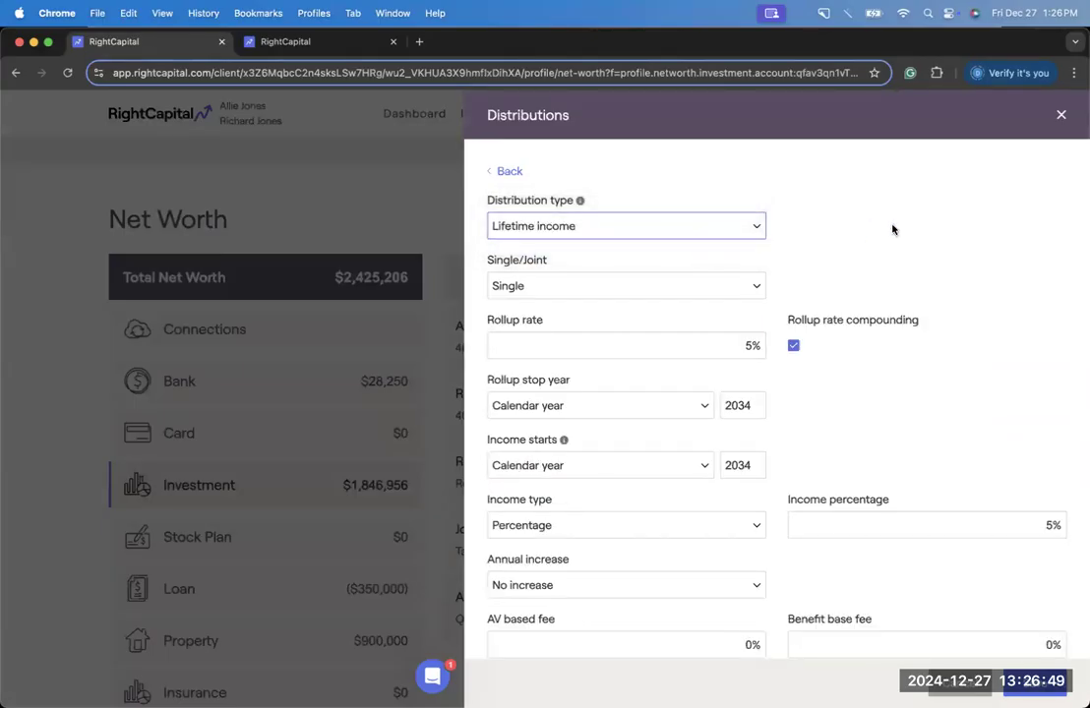
scroll(892, 229, down, 1)
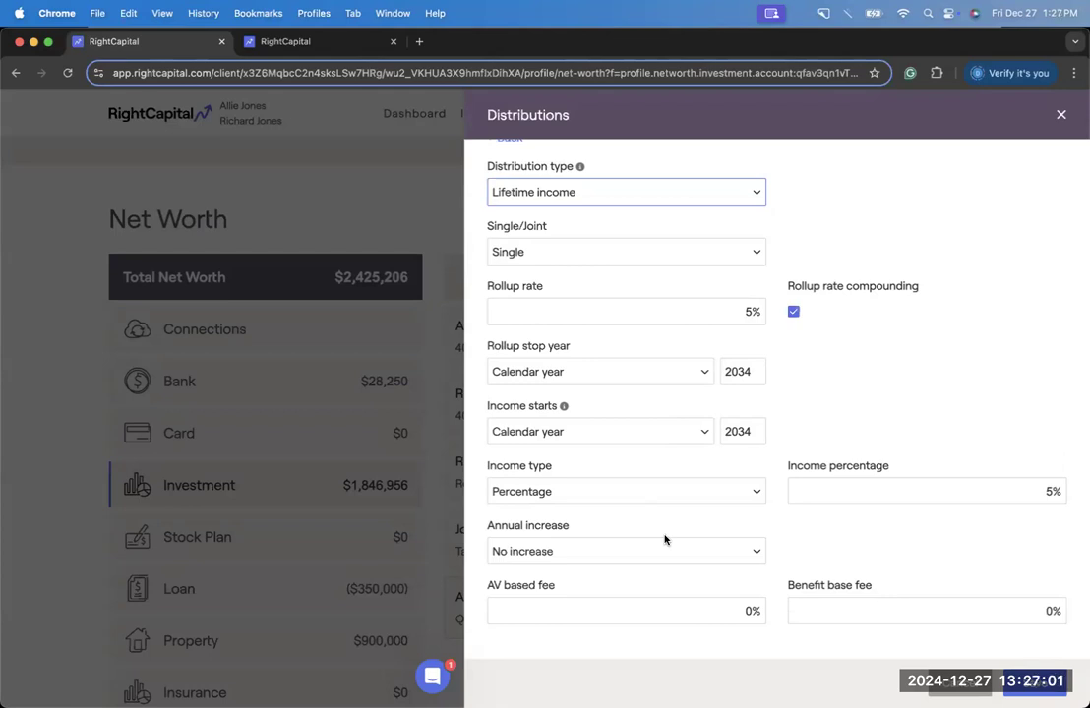
scroll(668, 236, up, 1)
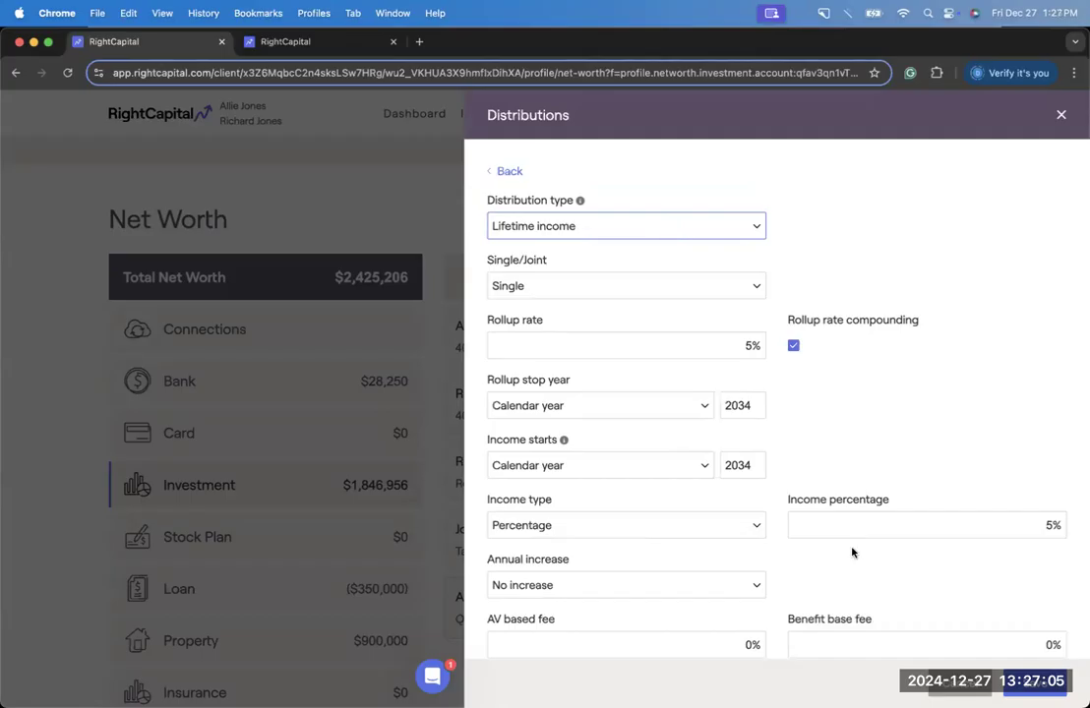
click(1020, 680)
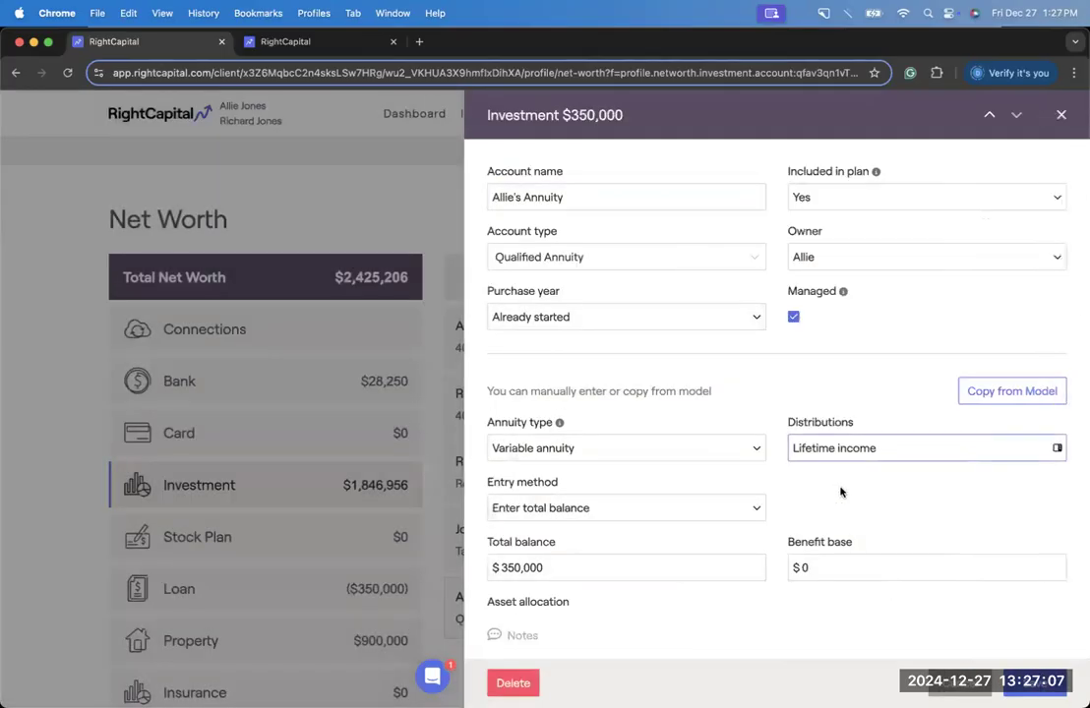
Set the qualified annuity's benefit base to $375,000.
scroll(841, 492, down, 1)
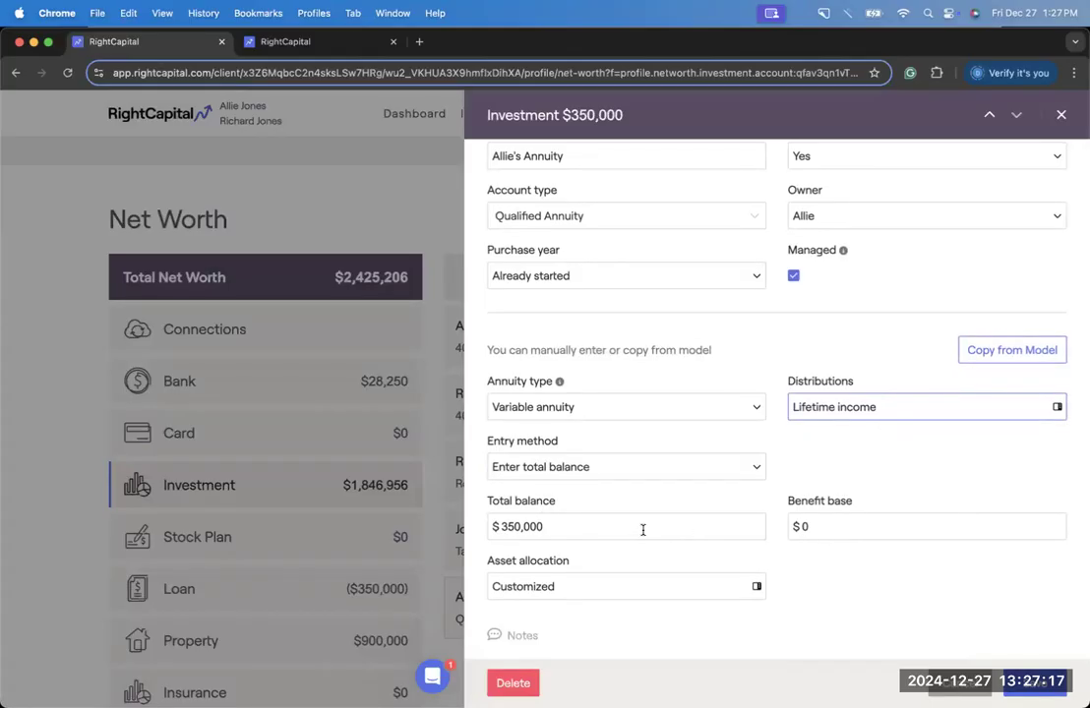
click(793, 526)
text(3)
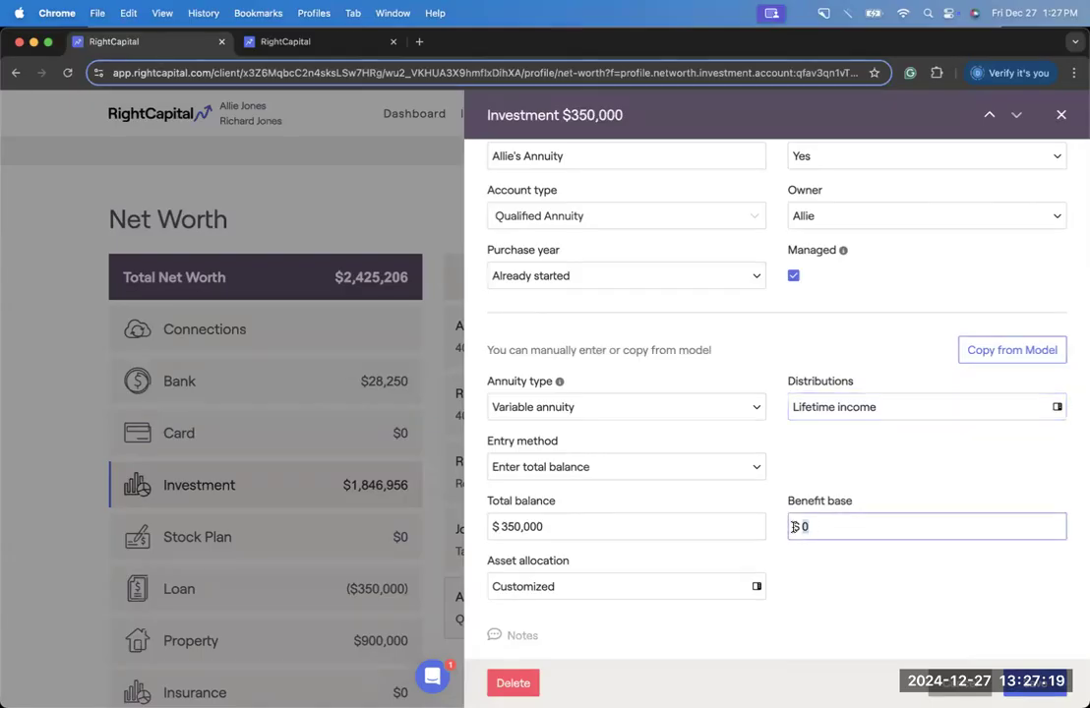
text(75,000)
click(819, 576)
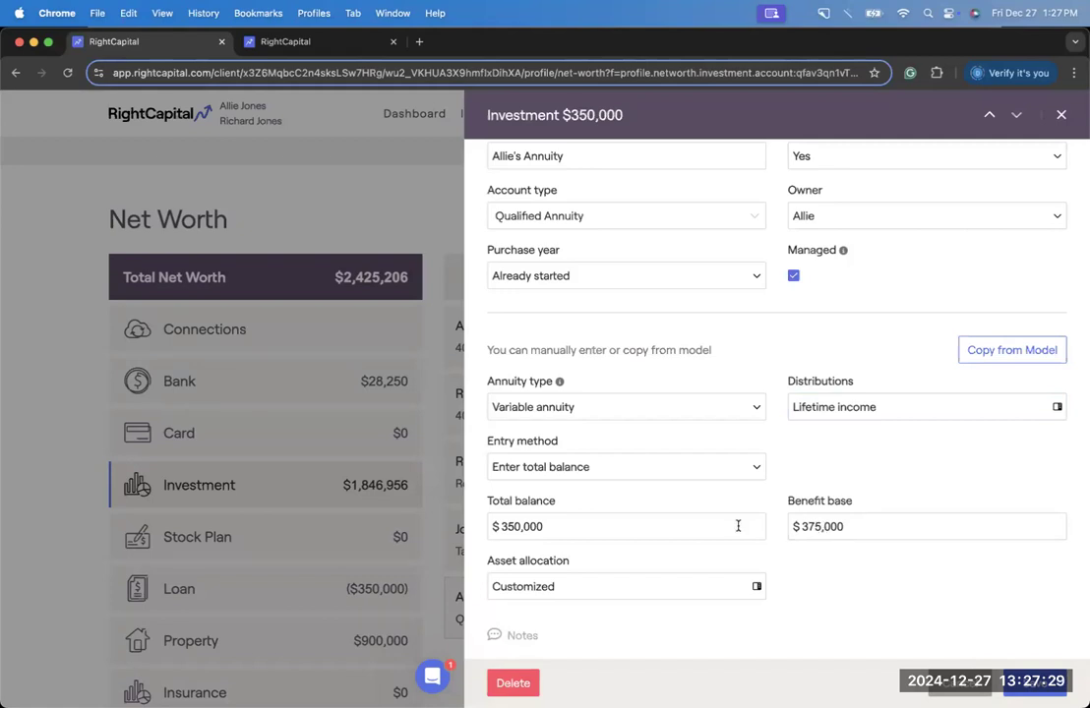
Reopen the qualified annuity's lifetime income distribution settings and set the income percentage to 8%.
scroll(738, 526, up, 1)
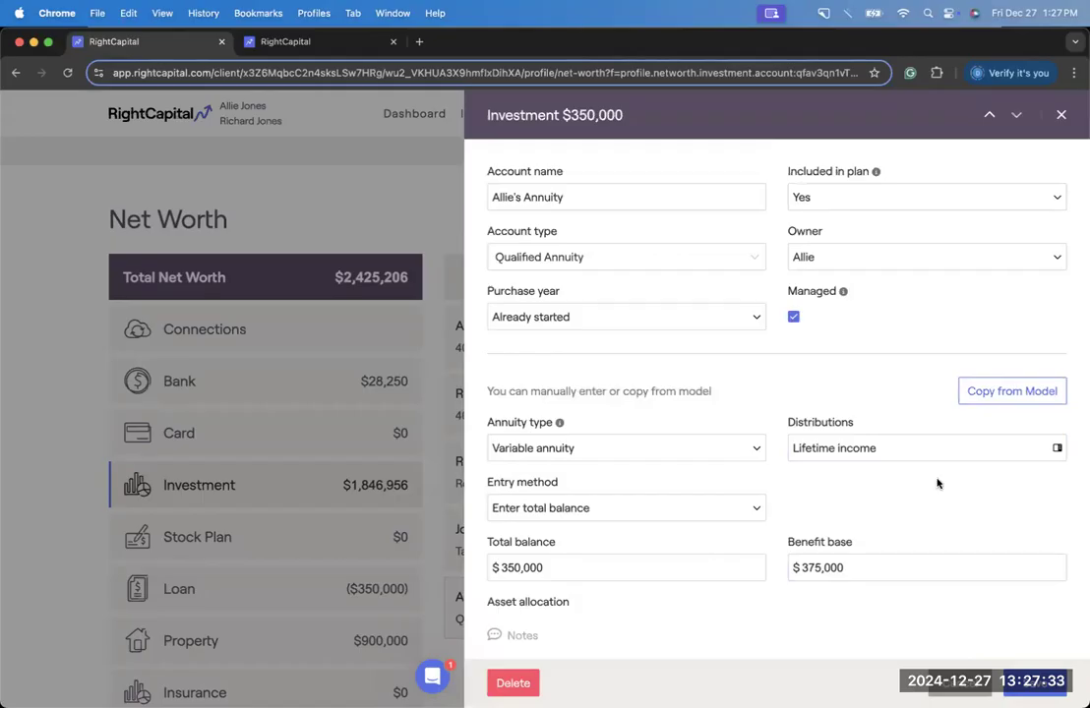
scroll(870, 482, down, 1)
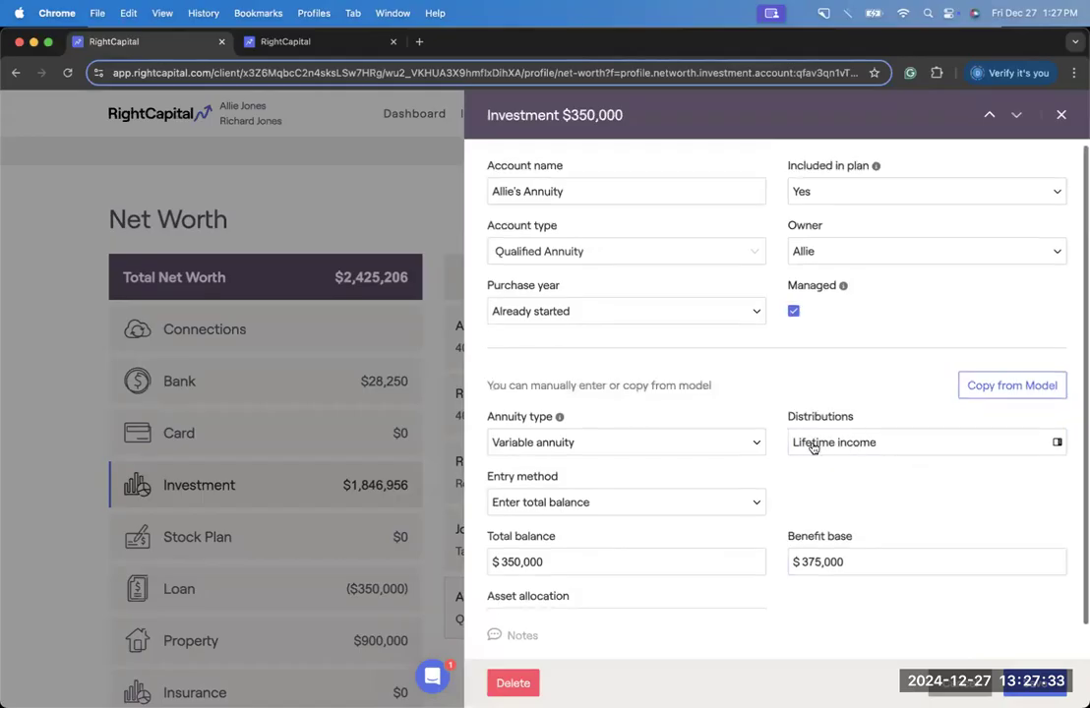
click(879, 449)
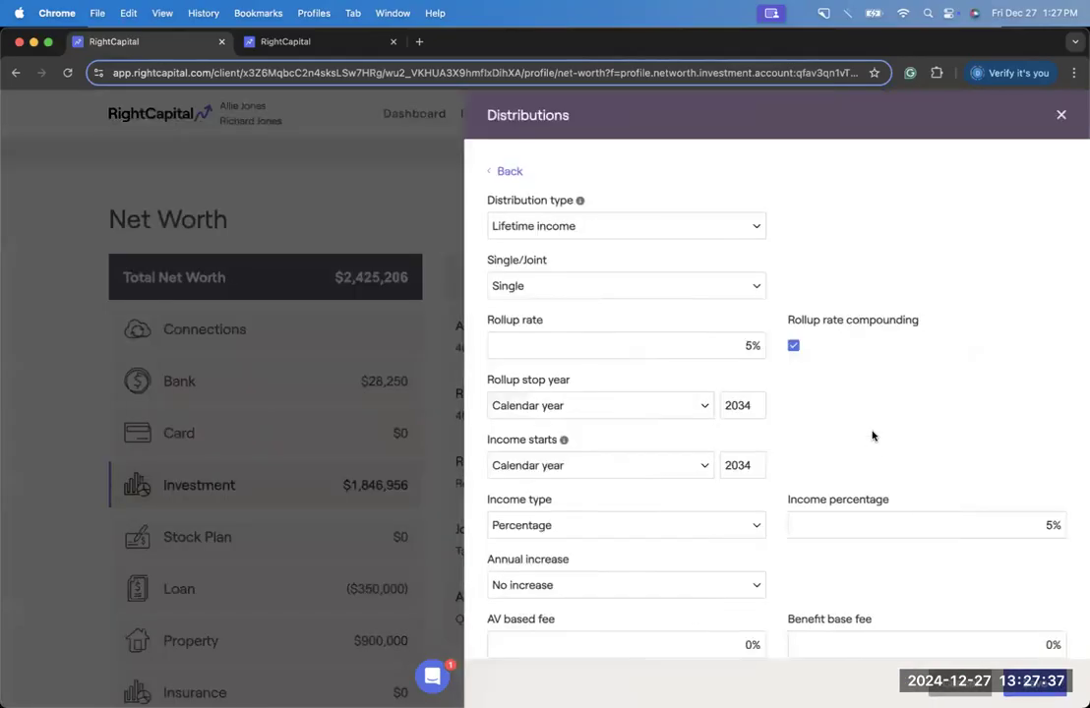
scroll(871, 436, down, 1)
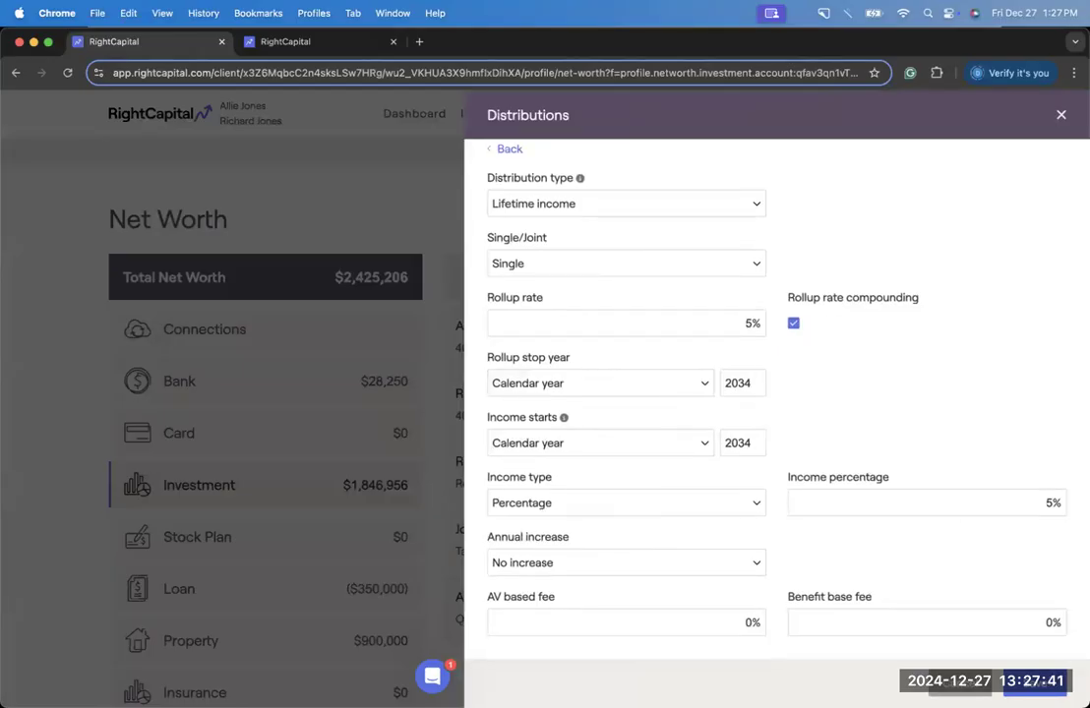
click(712, 327)
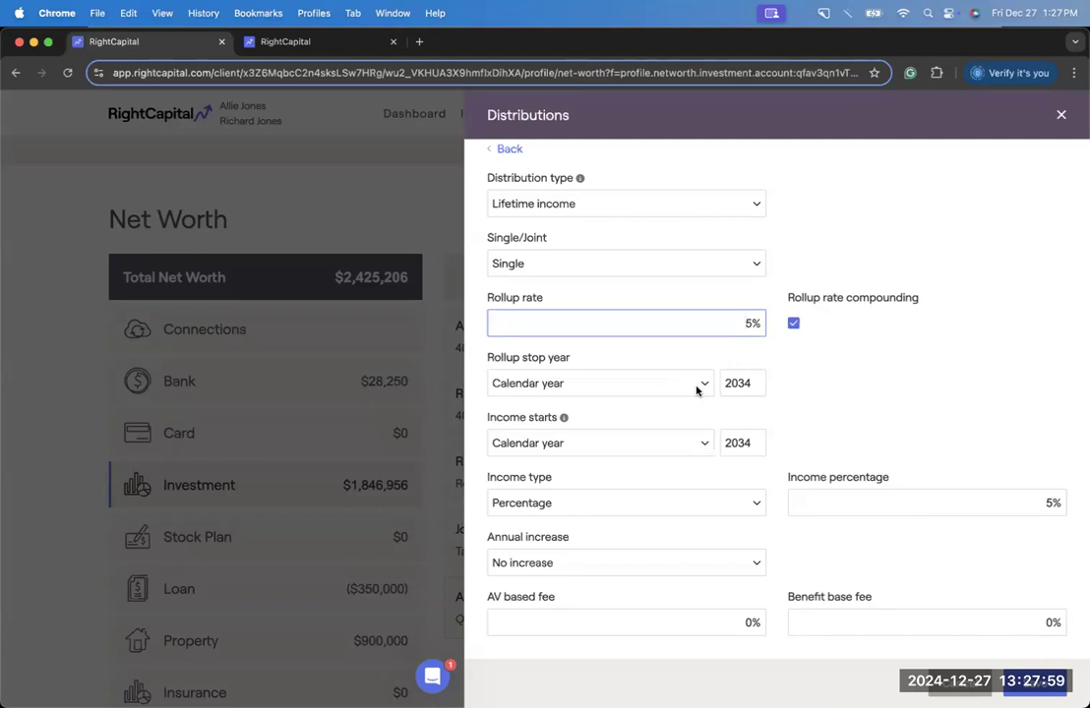
scroll(688, 413, down, 1)
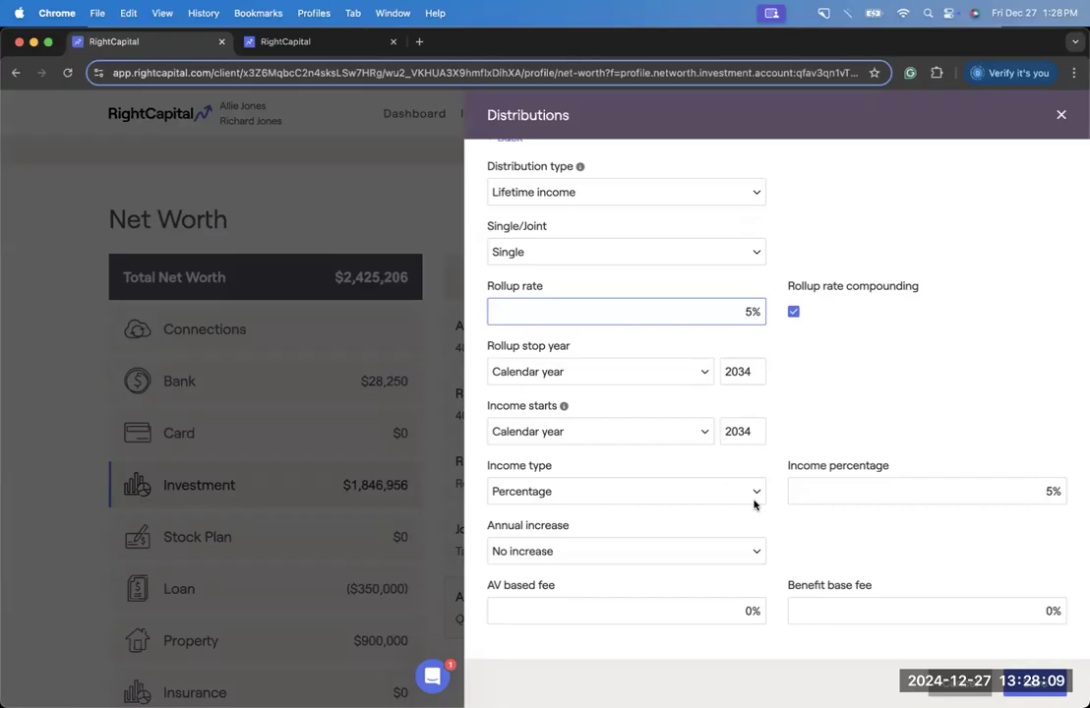
click(1052, 491)
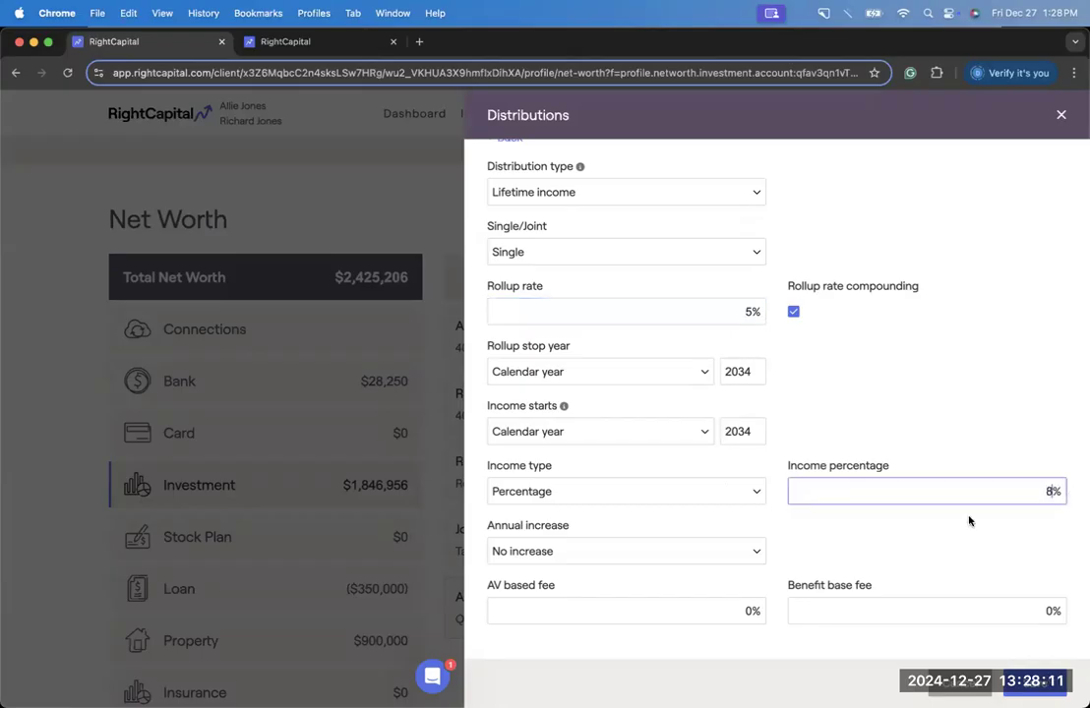
Keep the income type as Percentage and set the lifetime income's annual increase to General inflation.
click(697, 500)
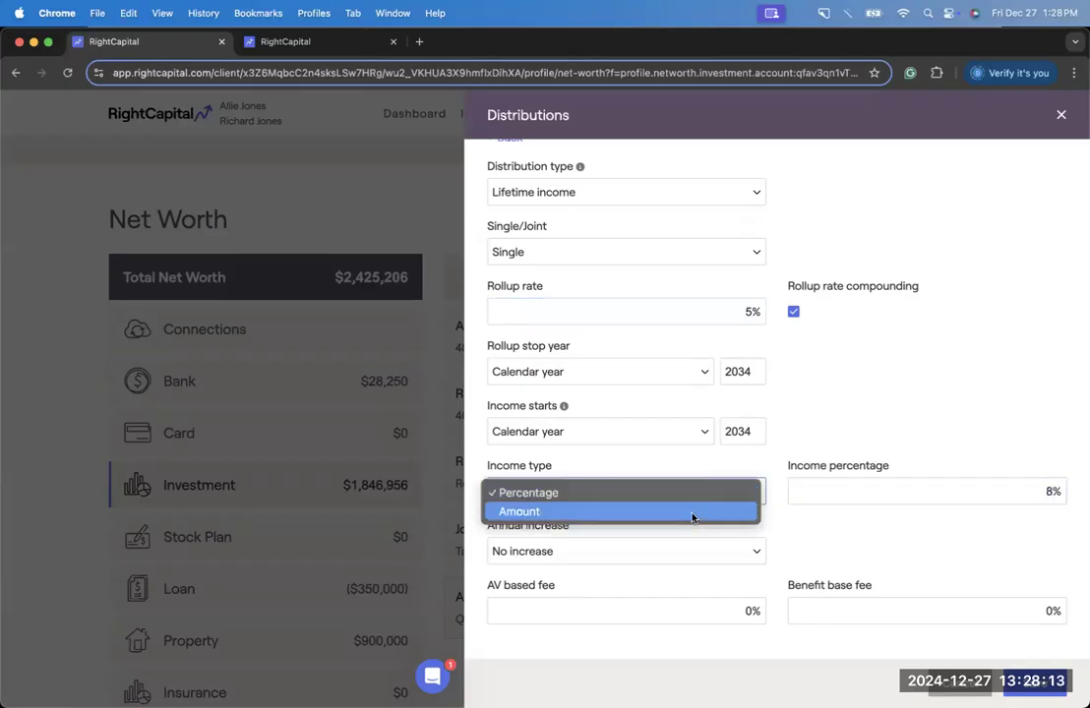
click(725, 554)
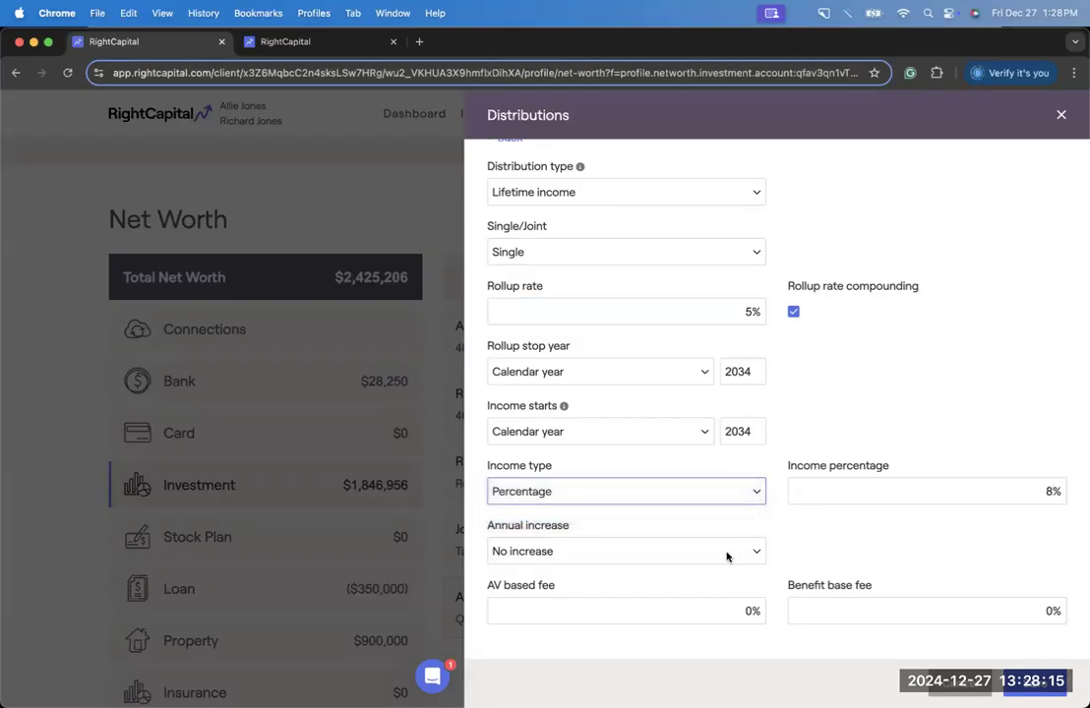
click(720, 557)
click(718, 590)
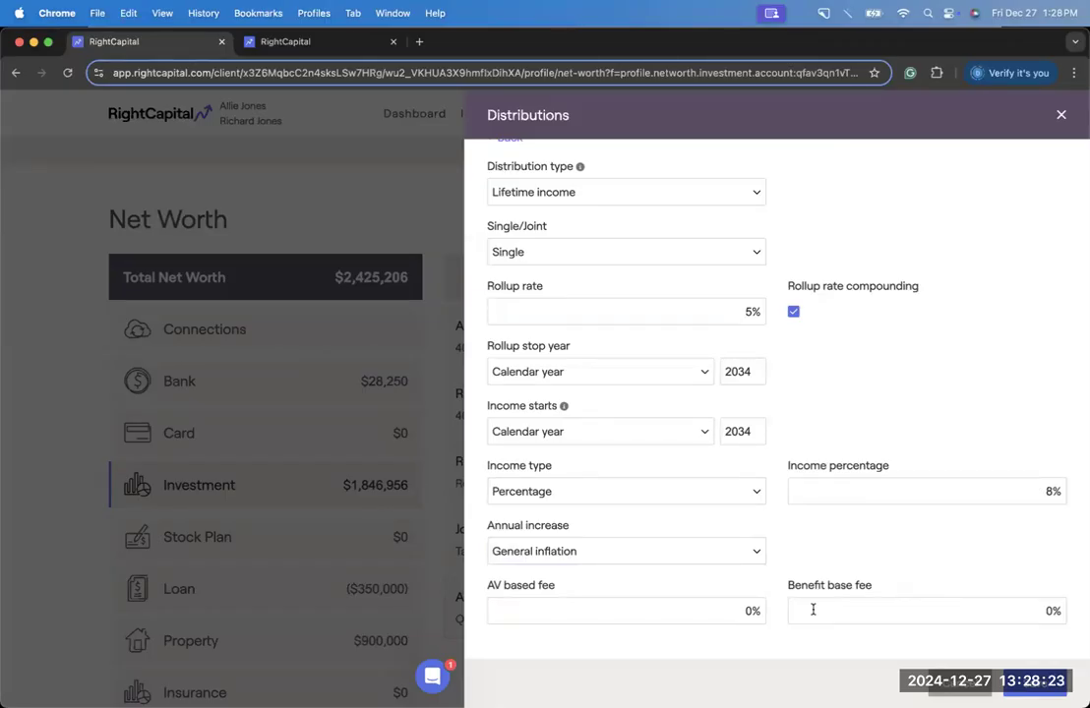
Set the AV based fee to 1%, then save the distribution settings and the annuity account.
drag(489, 584, 560, 588)
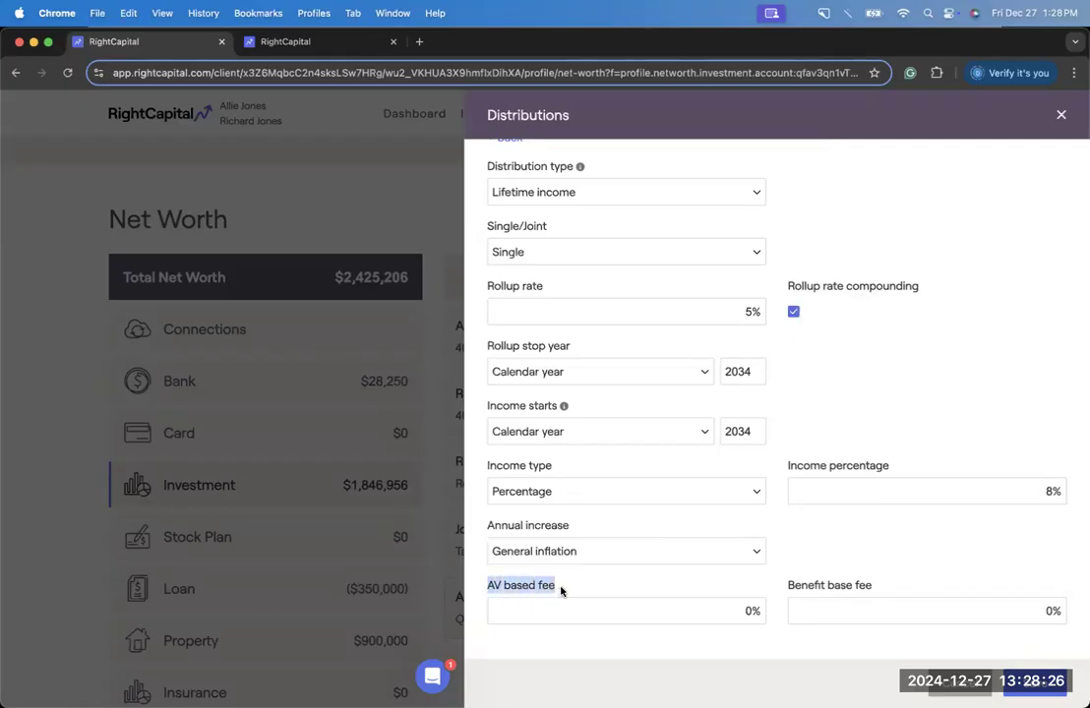
click(787, 590)
drag(787, 590, 880, 586)
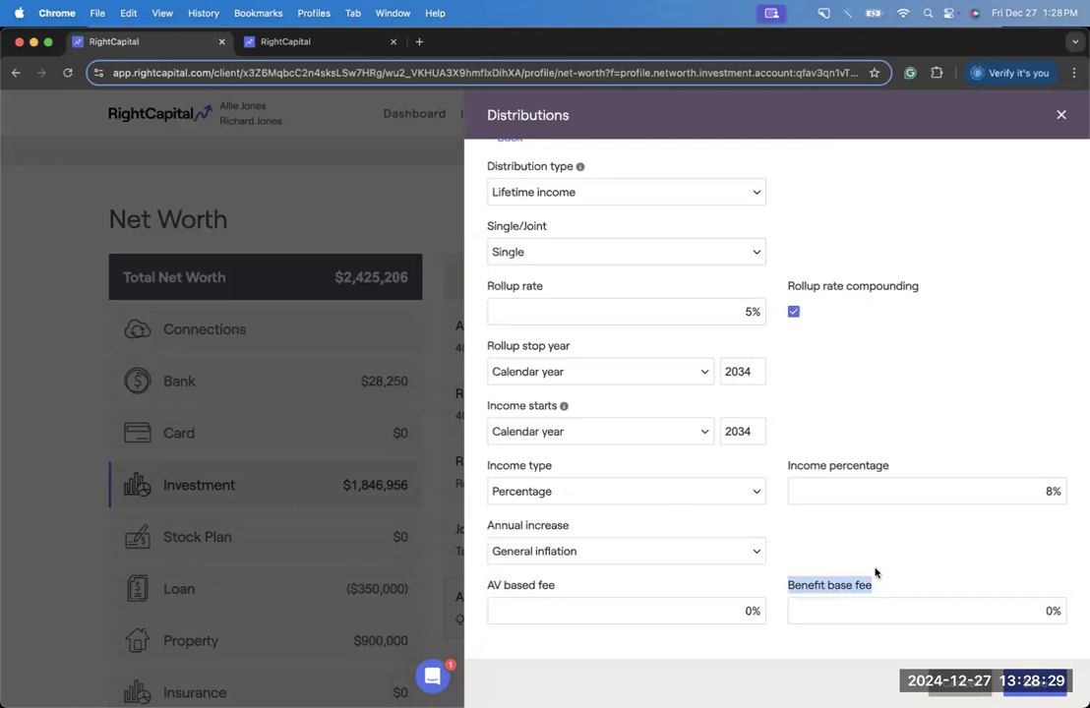
click(846, 583)
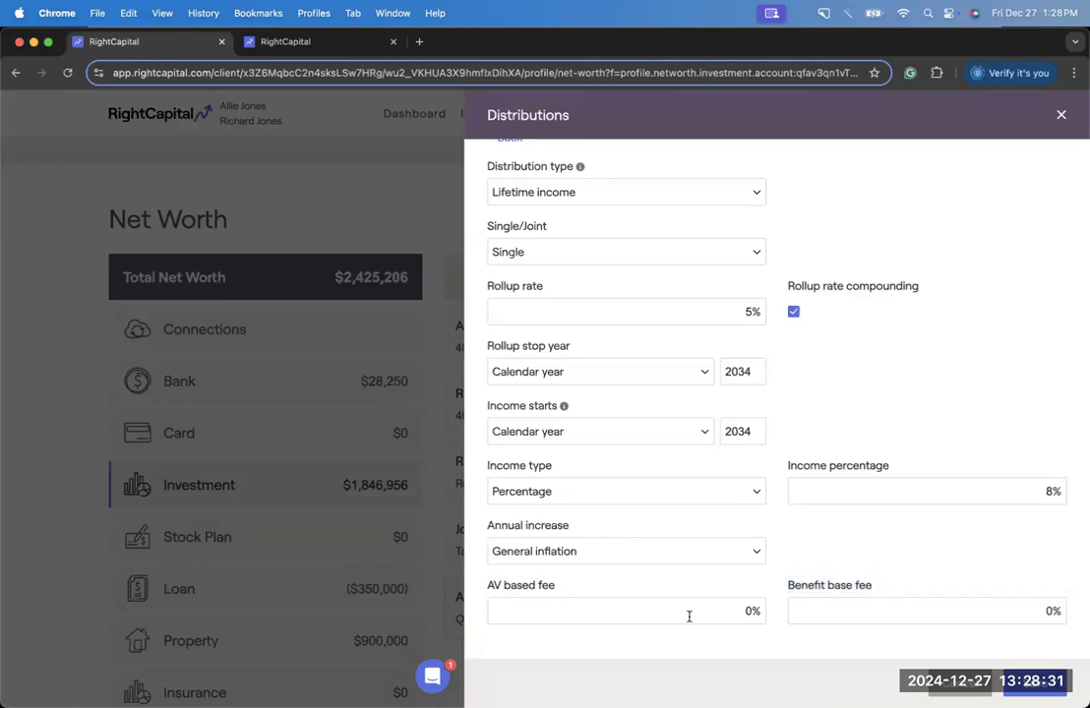
click(747, 611)
text(1)
click(800, 567)
click(1032, 687)
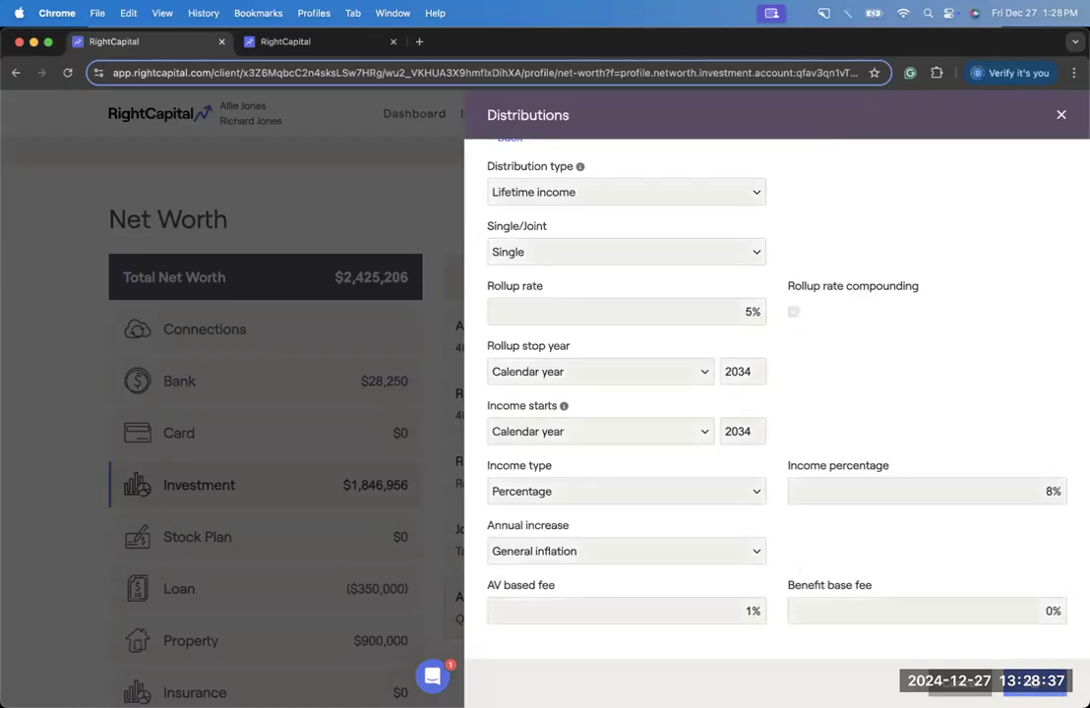
click(1033, 687)
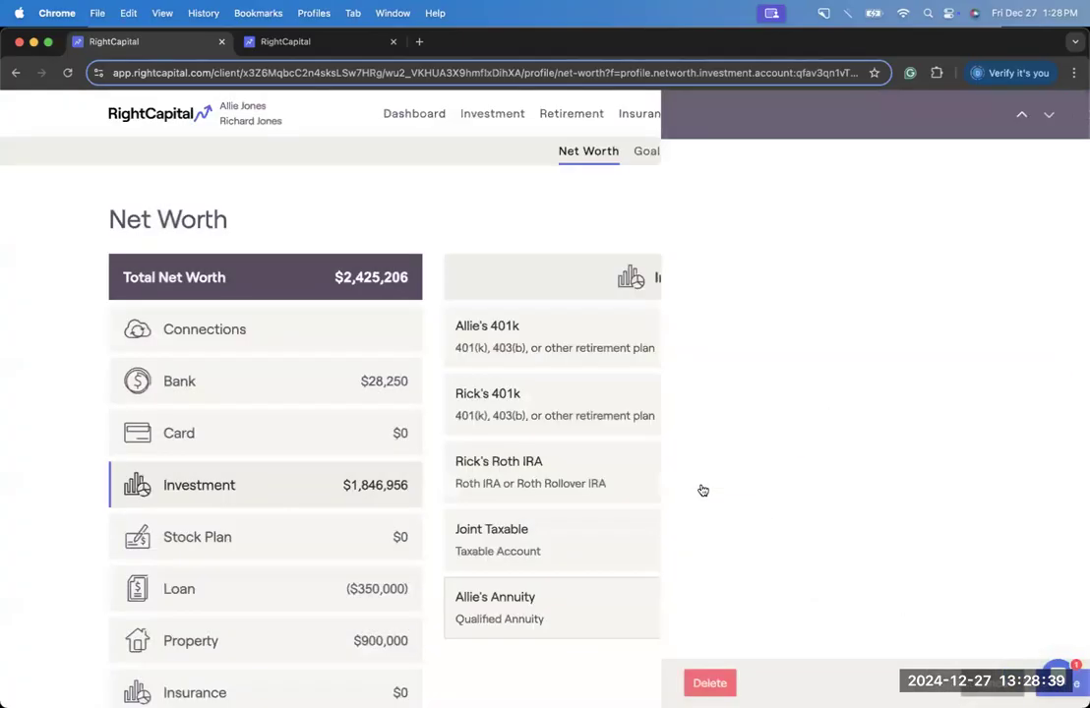
Refresh the retirement Cash Flows and examine the annuities' yearly ending balances by account through 2061.
click(285, 41)
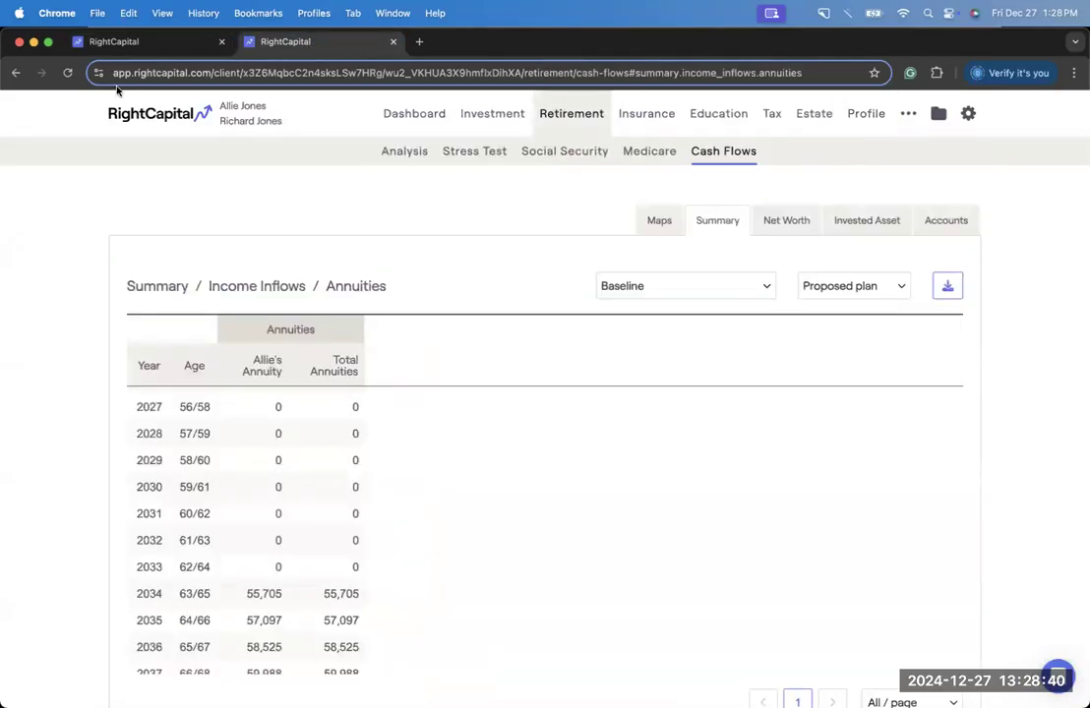
click(67, 72)
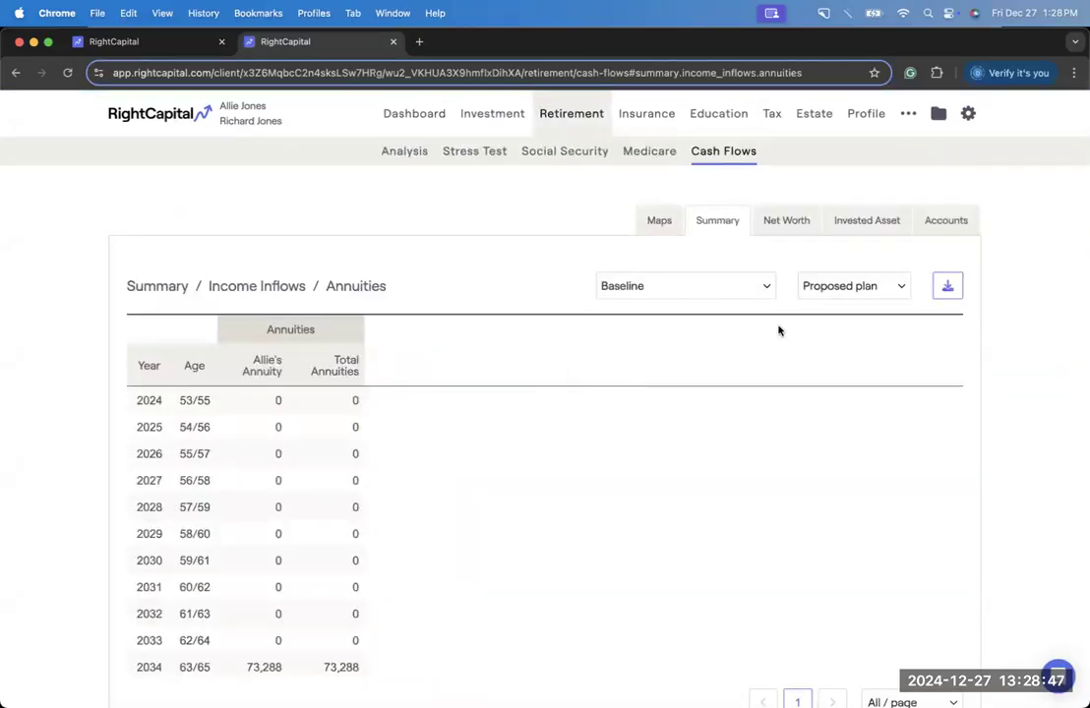
click(928, 227)
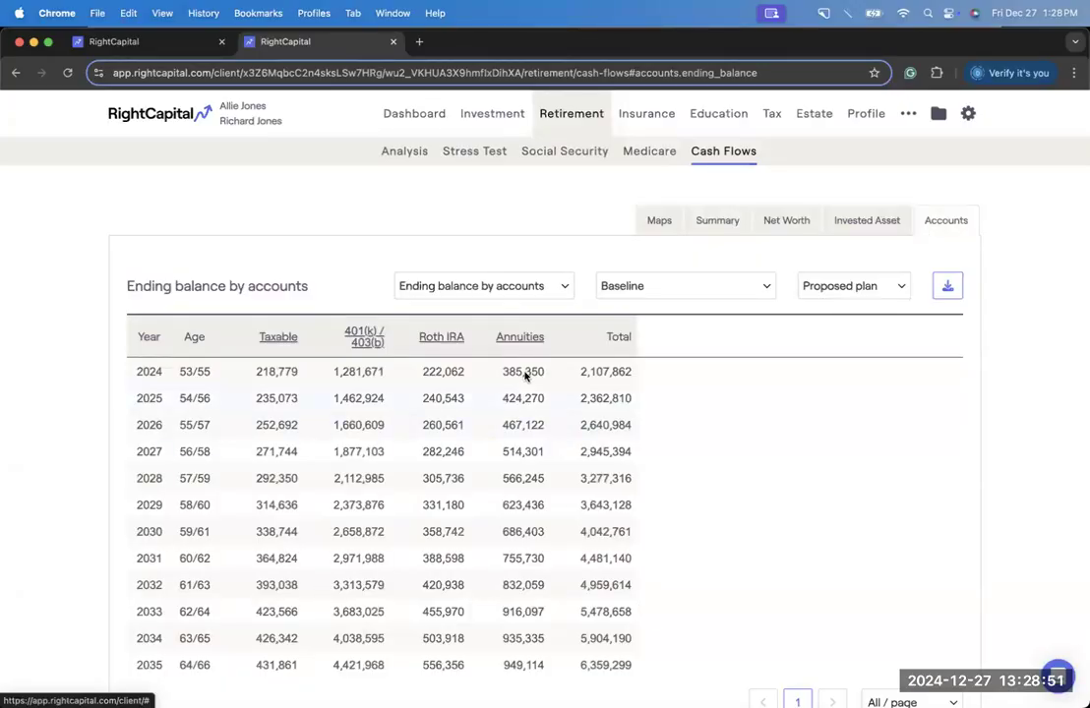
scroll(530, 388, down, 10)
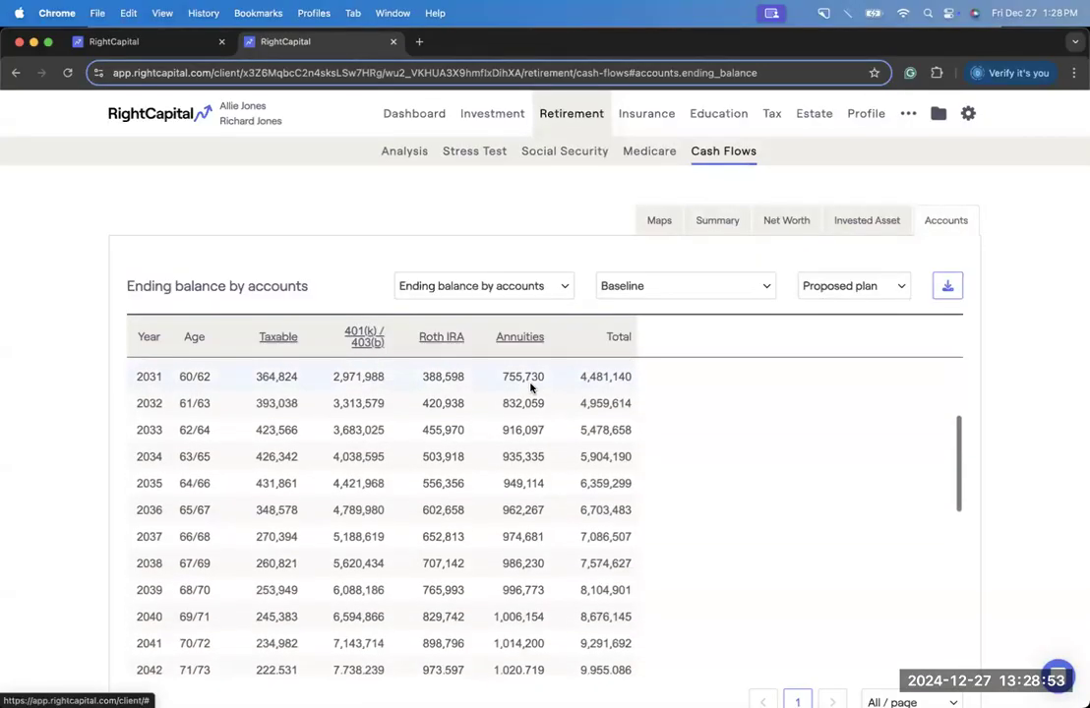
scroll(530, 388, down, 12)
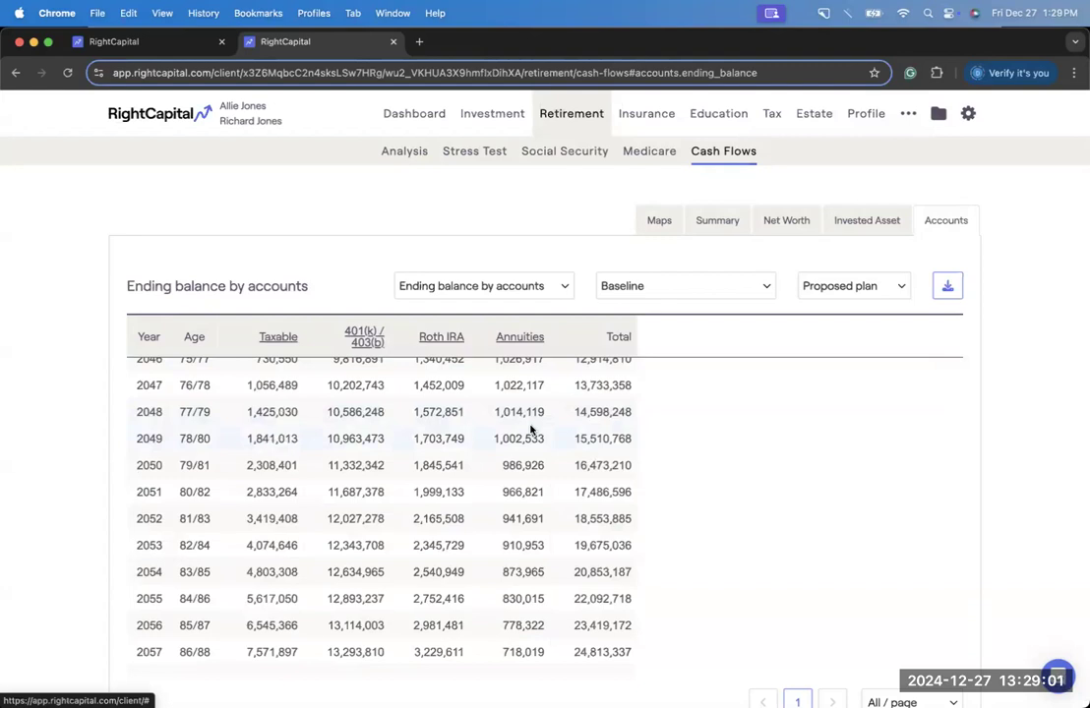
scroll(530, 429, down, 5)
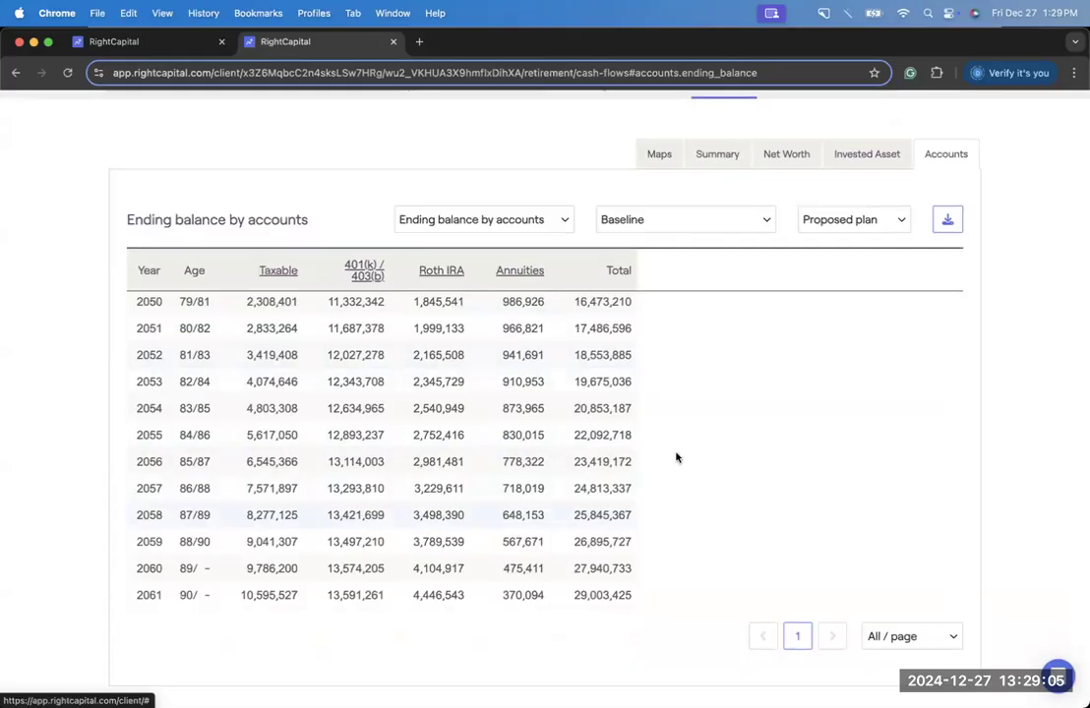
scroll(675, 454, up, 3)
scroll(592, 451, down, 4)
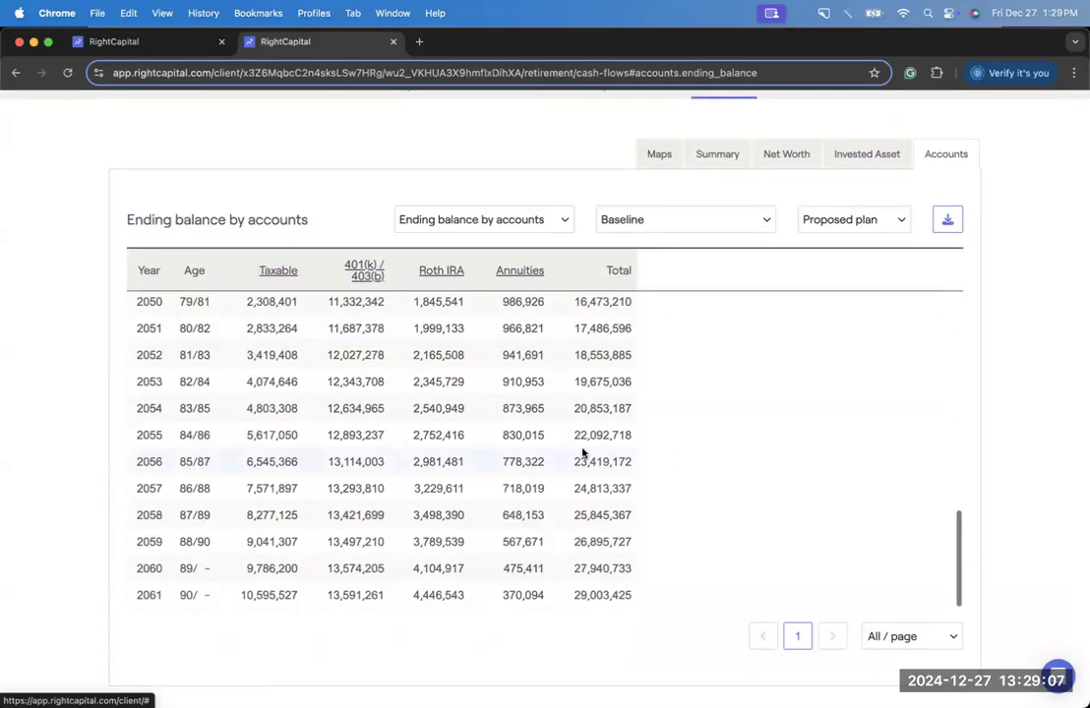
scroll(553, 402, up, 1)
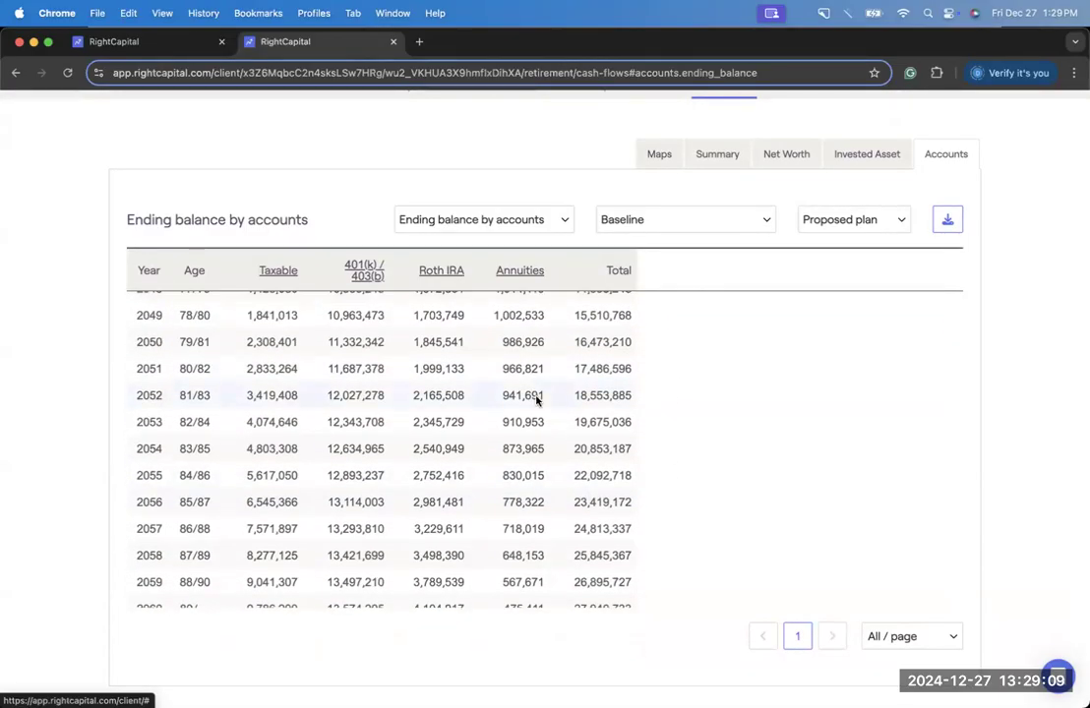
scroll(536, 400, down, 2)
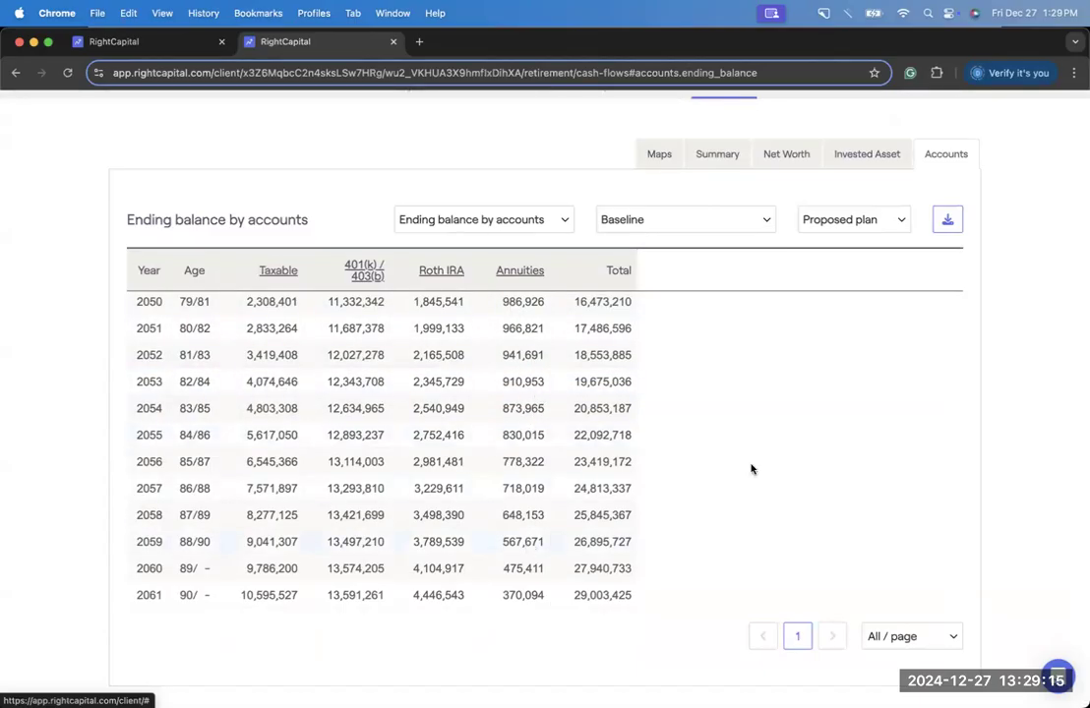
scroll(750, 469, up, 1)
scroll(751, 469, down, 1)
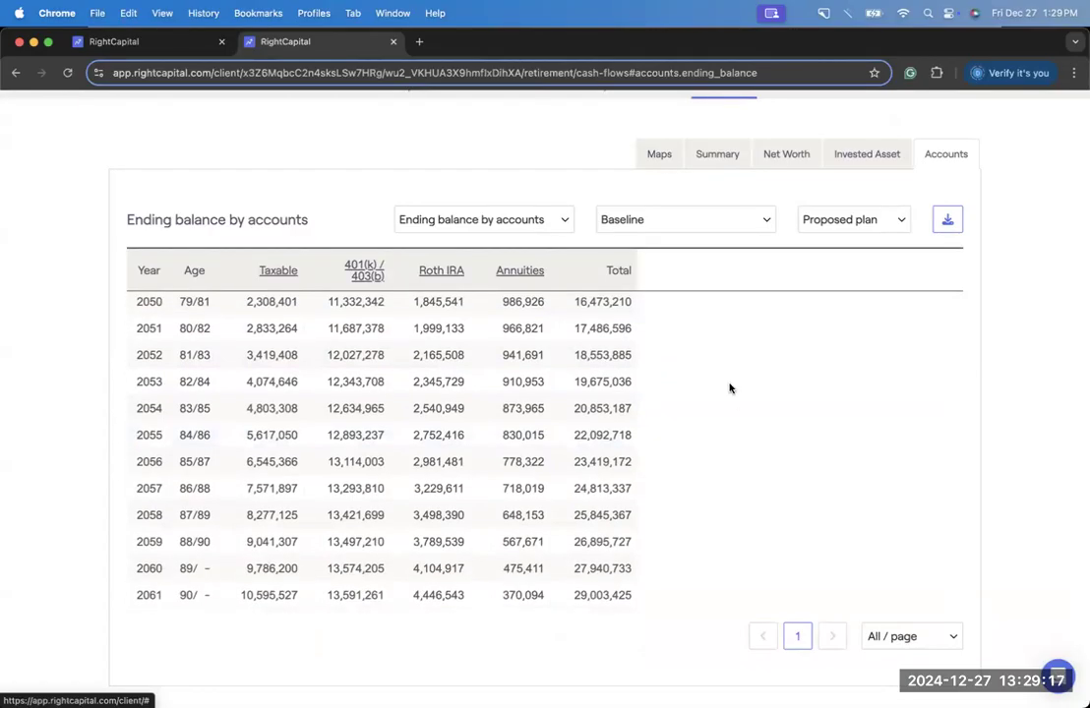
Open the Income Inflows breakdown in the Cash Flows summary and review the annuity income from 2034 through 2061.
click(711, 162)
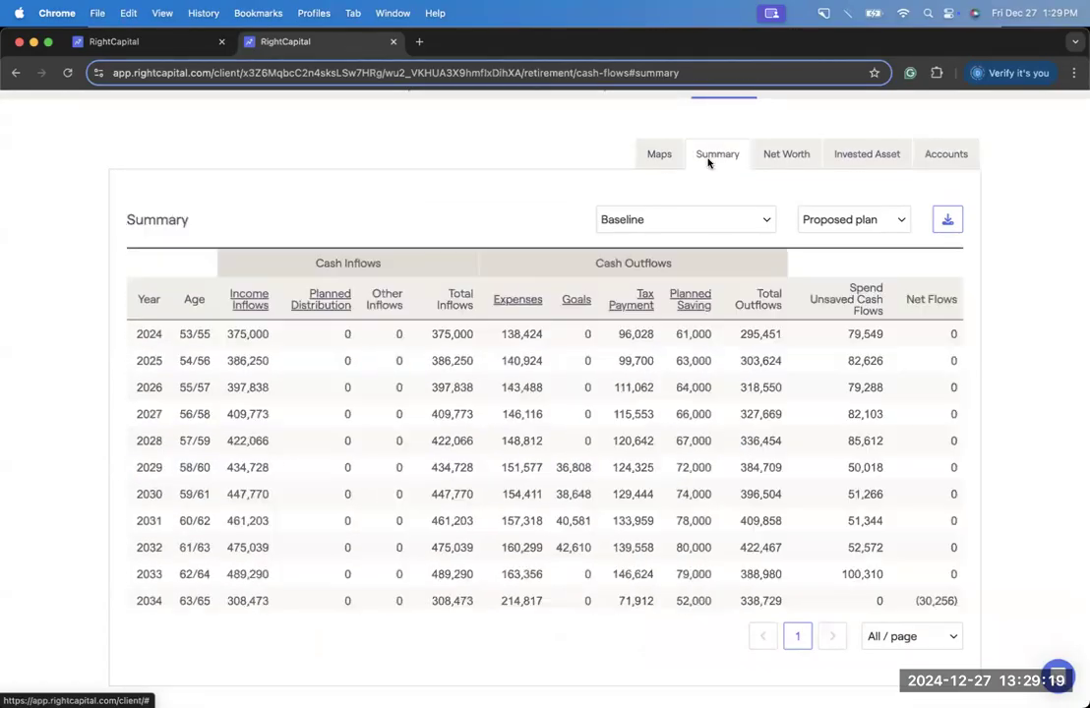
click(251, 306)
scroll(418, 364, down, 3)
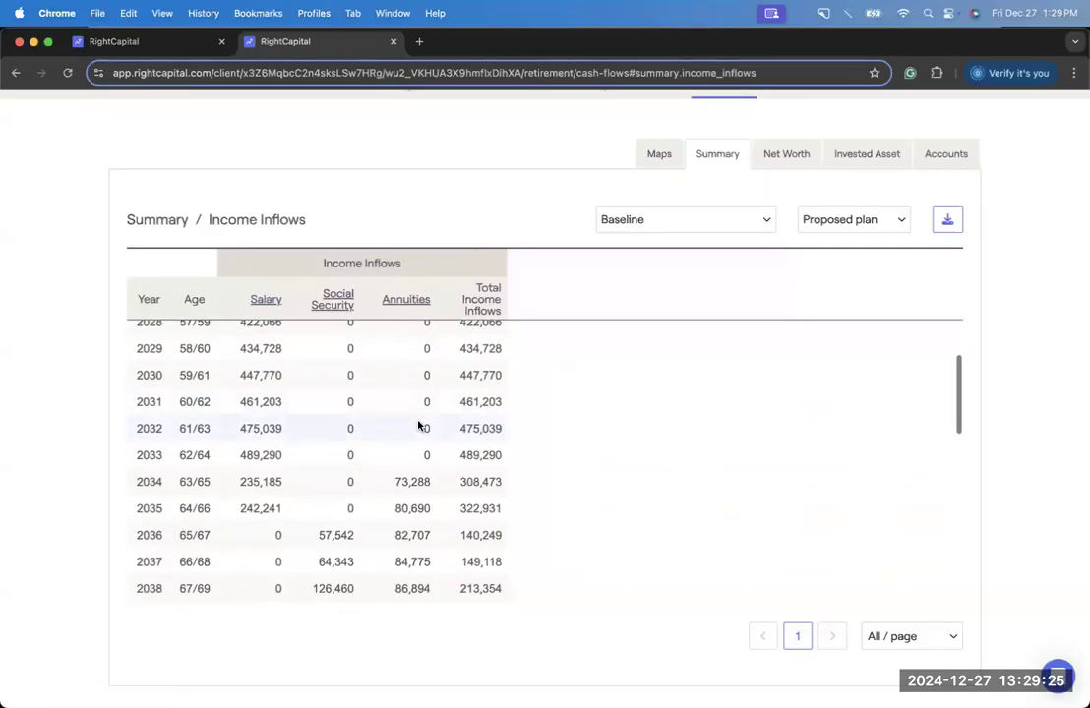
scroll(418, 425, down, 5)
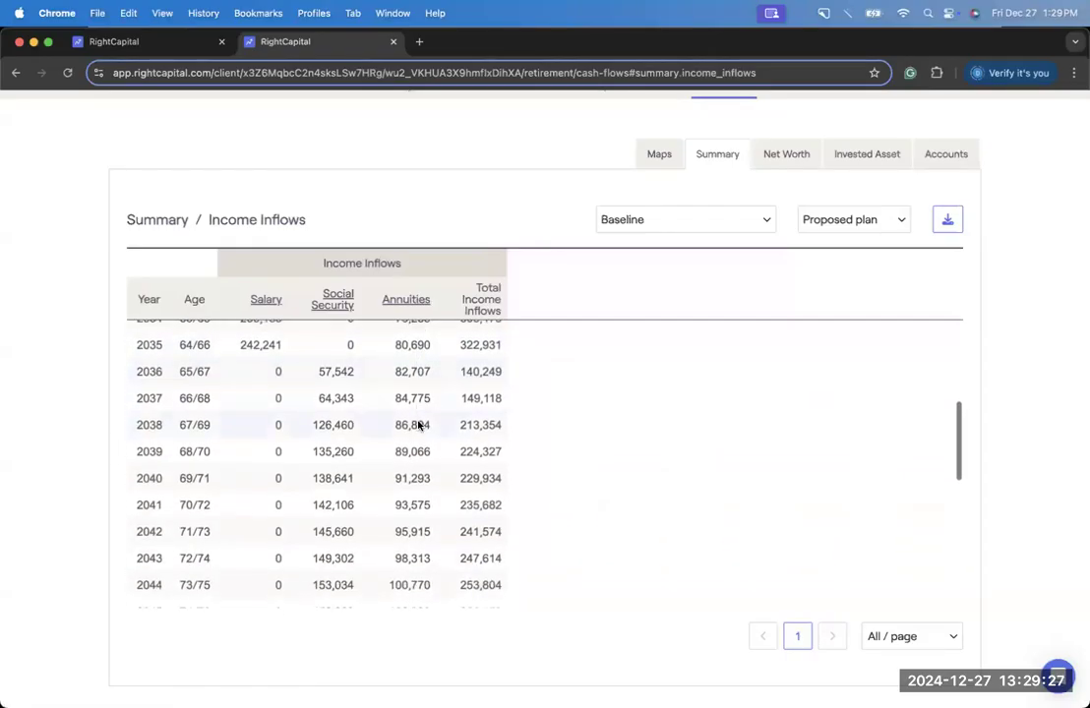
scroll(418, 425, down, 4)
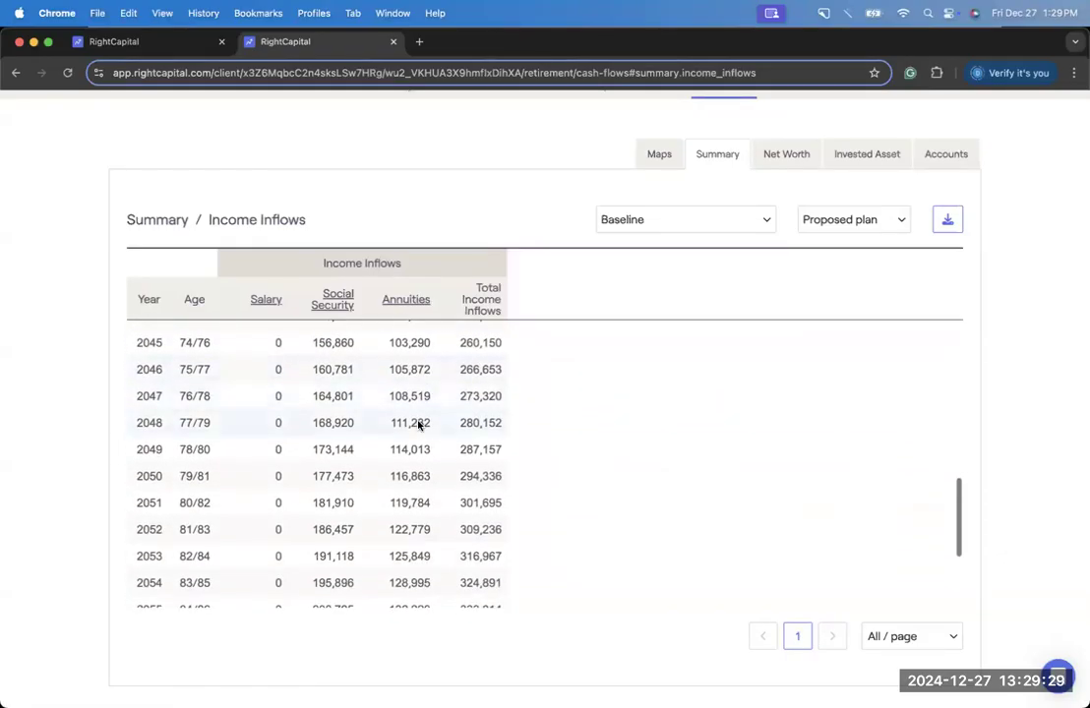
scroll(418, 424, down, 2)
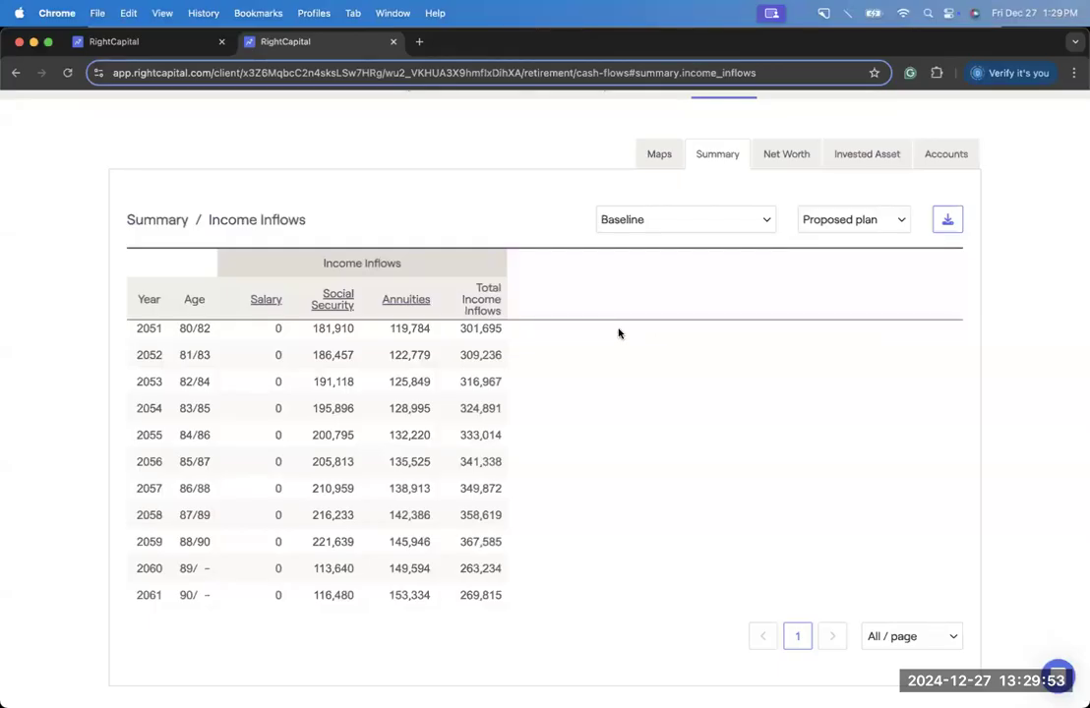
scroll(620, 333, up, 10)
scroll(538, 312, up, 2)
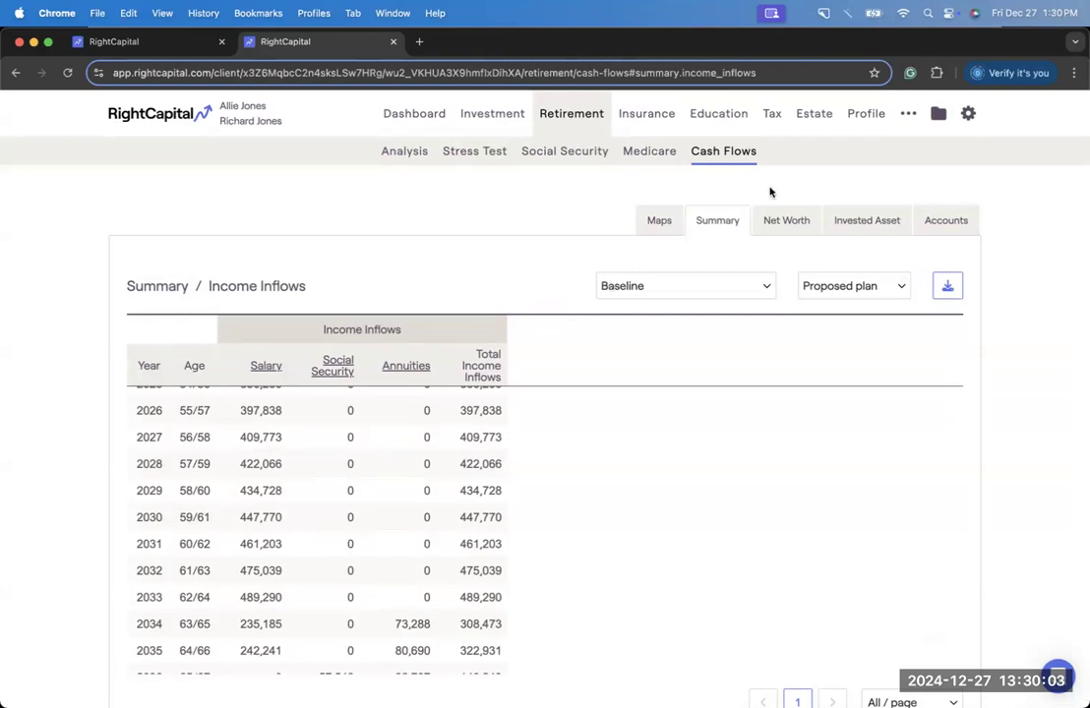
Go to the client profile's Income page and view the income types that can be added, including Annuity.
click(863, 115)
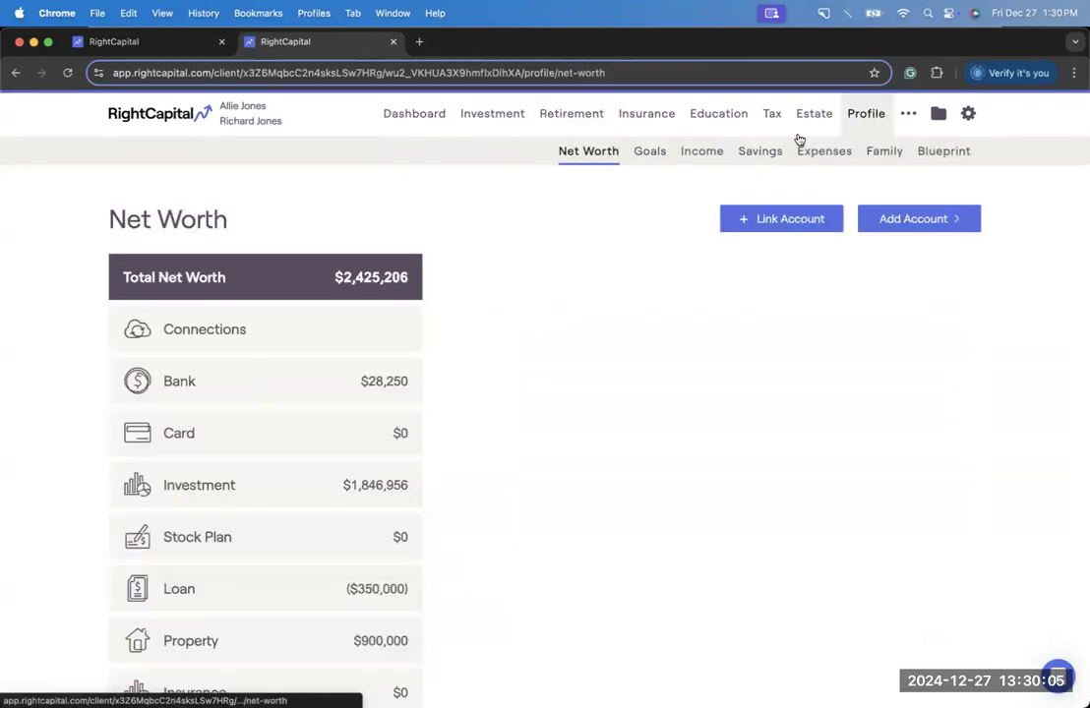
click(707, 153)
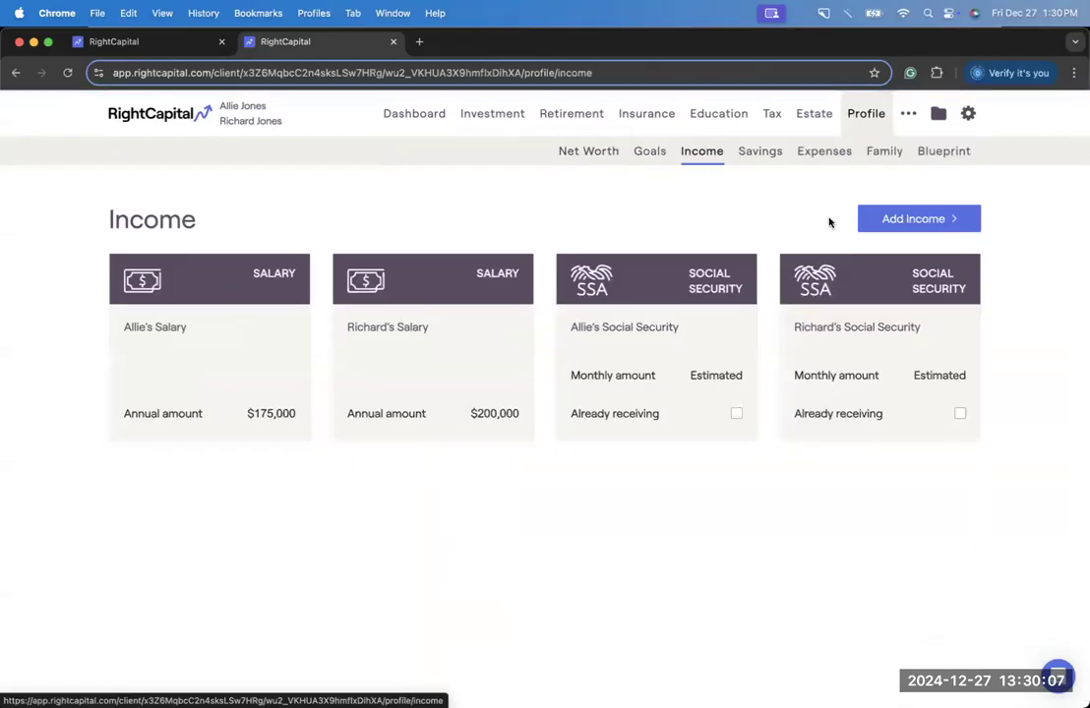
click(866, 219)
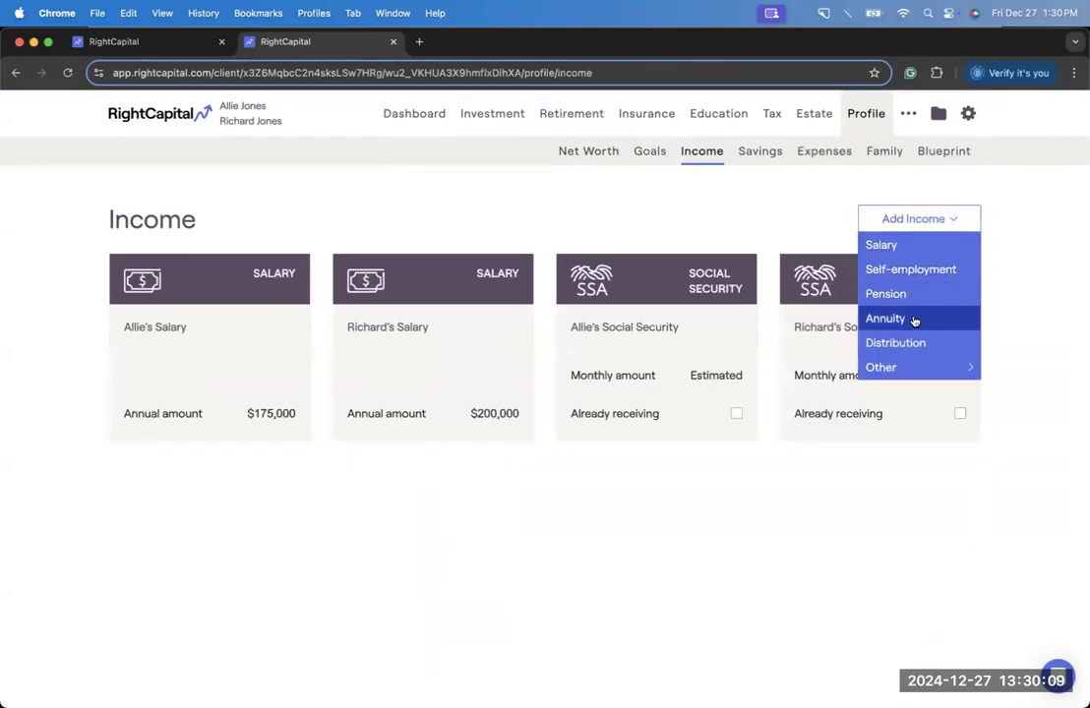
click(763, 219)
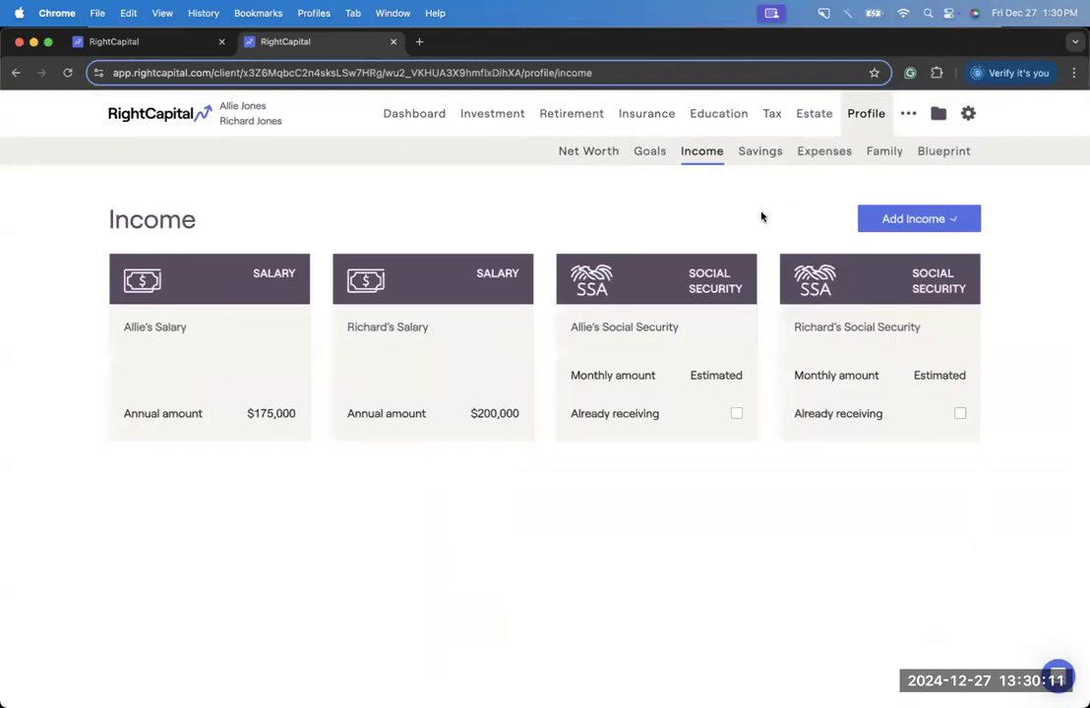
Open the $350,000 qualified annuity in the Net Worth investments, view the available annuity types, and leave it without saving.
click(591, 157)
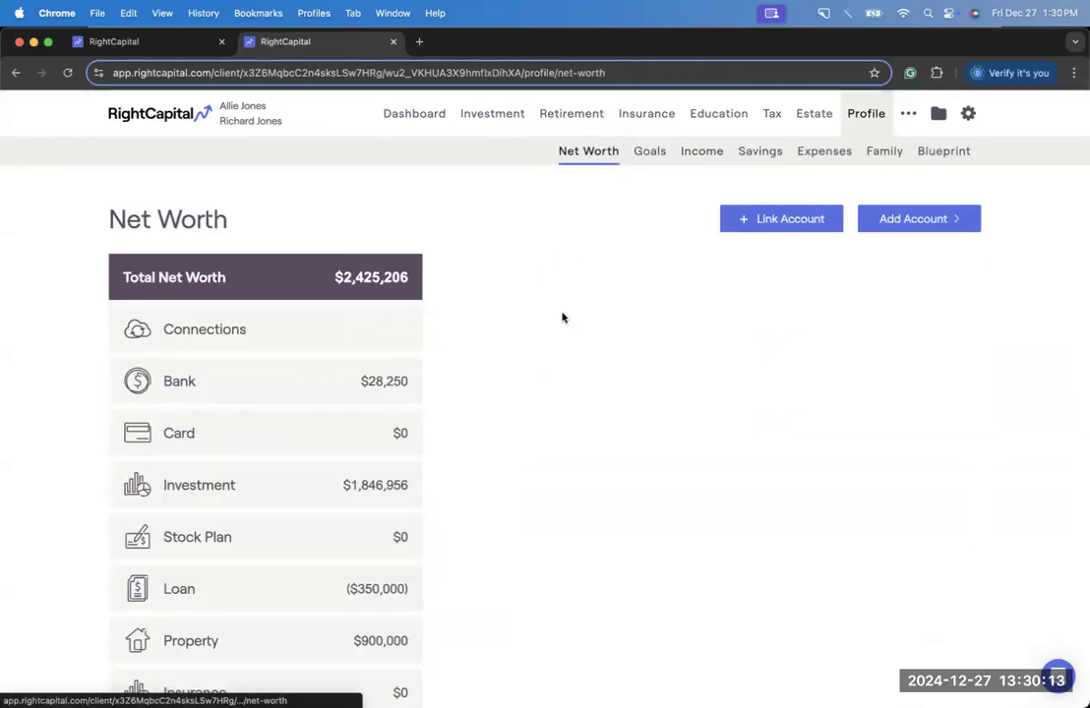
click(878, 220)
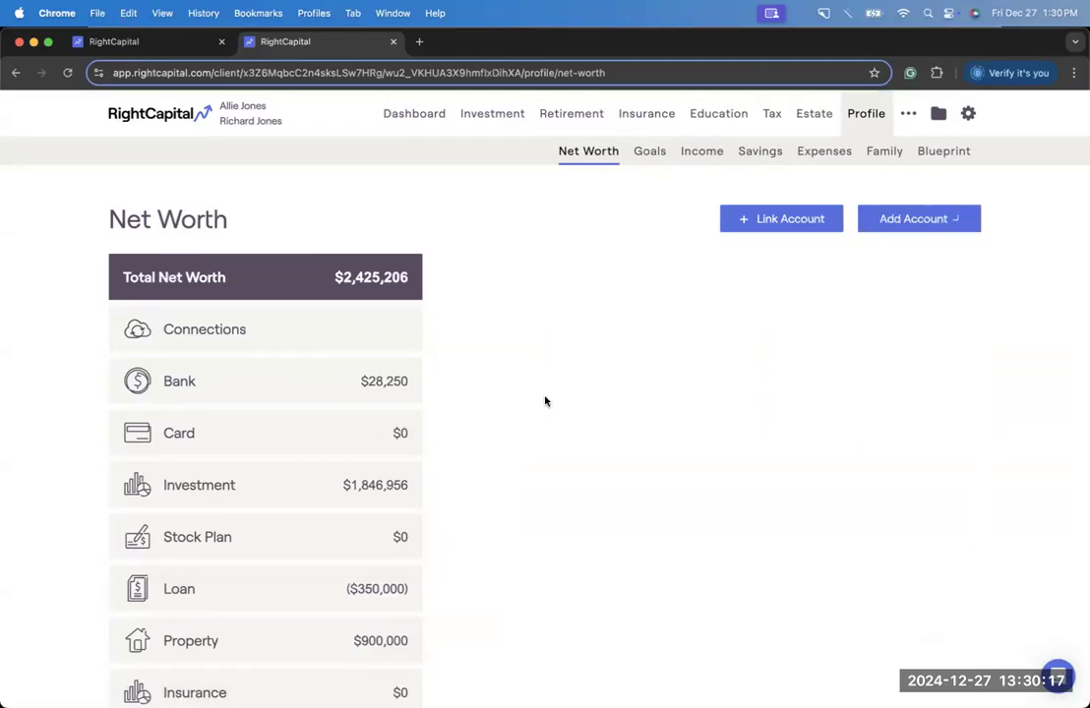
click(379, 481)
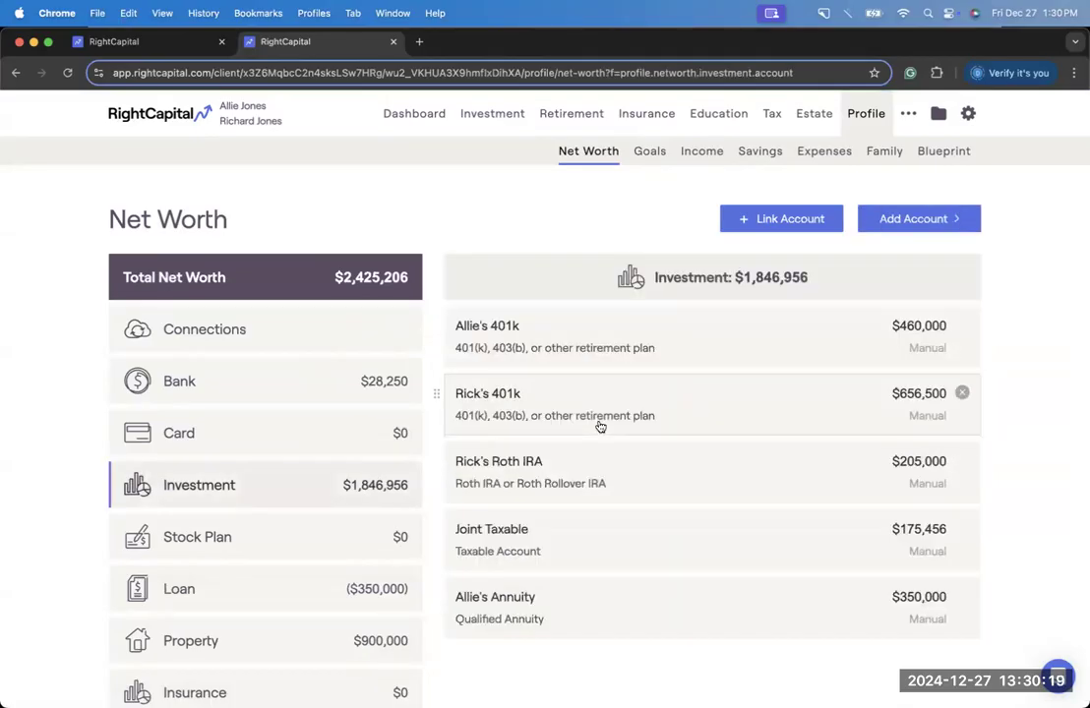
click(552, 608)
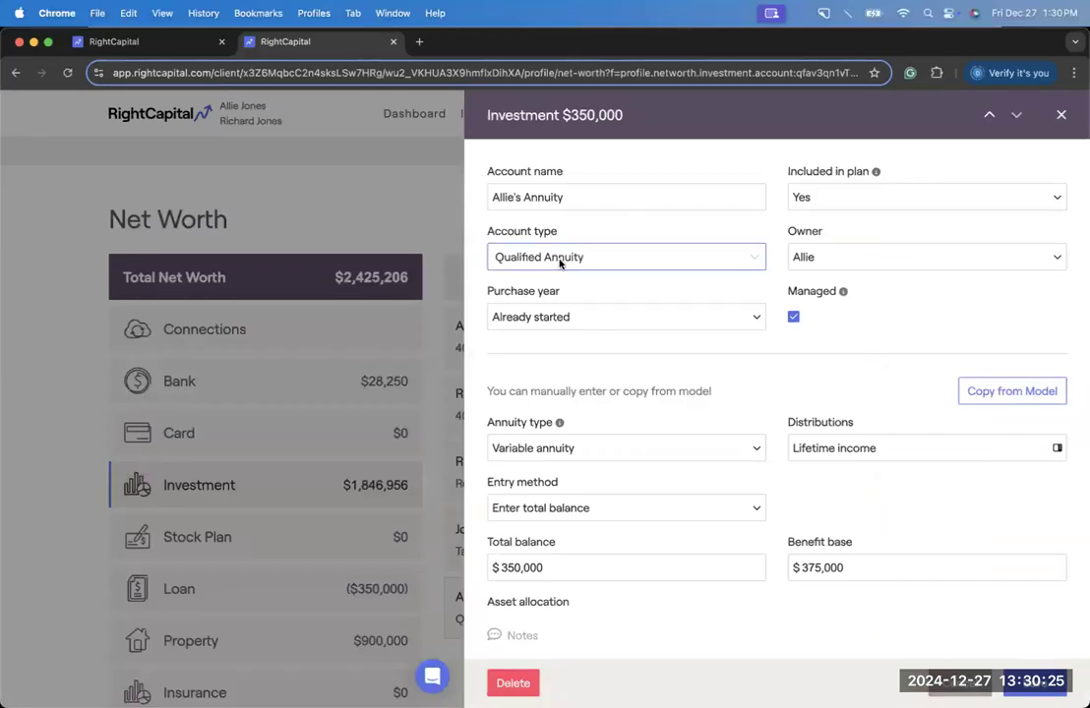
scroll(561, 261, down, 1)
click(584, 415)
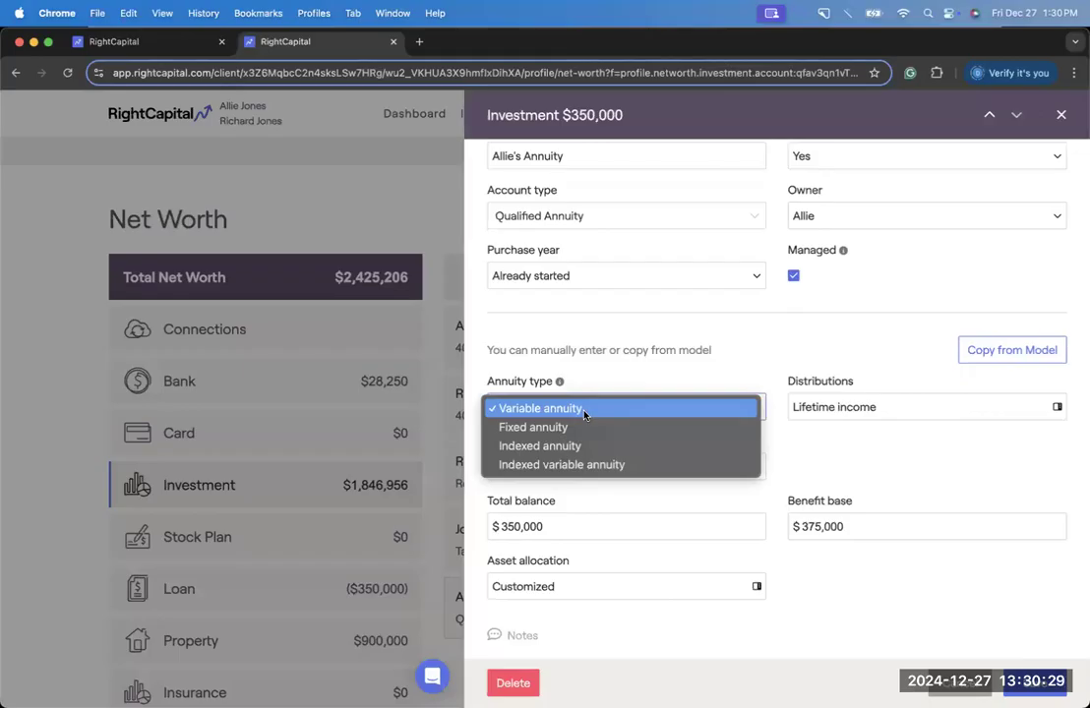
click(613, 370)
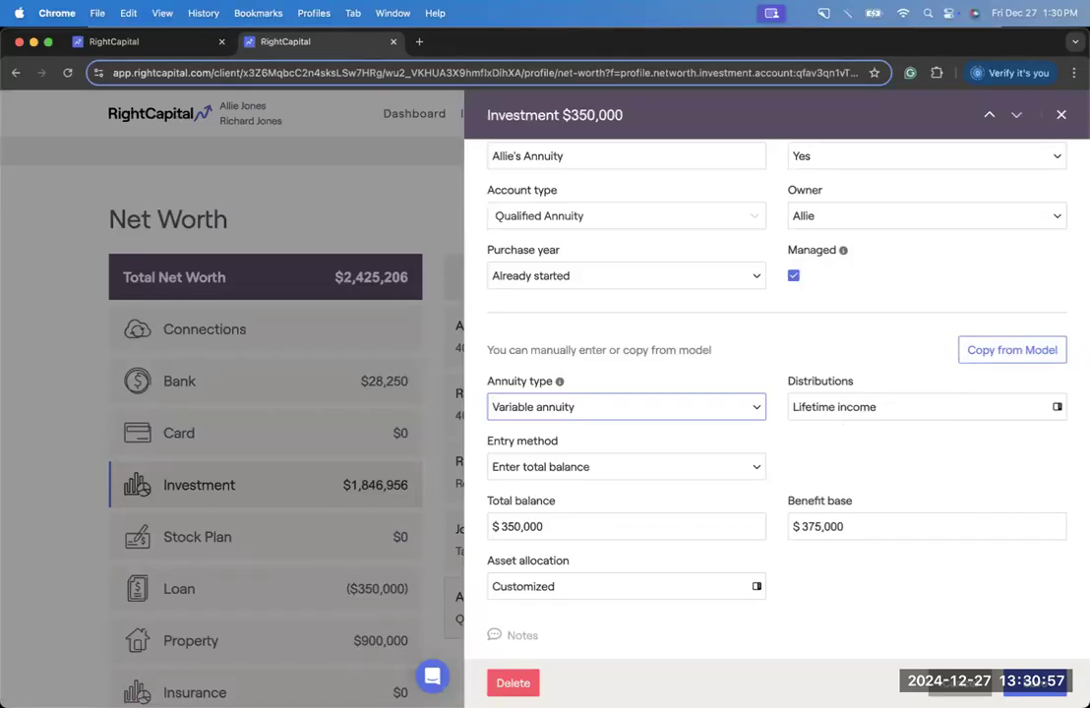
click(960, 683)
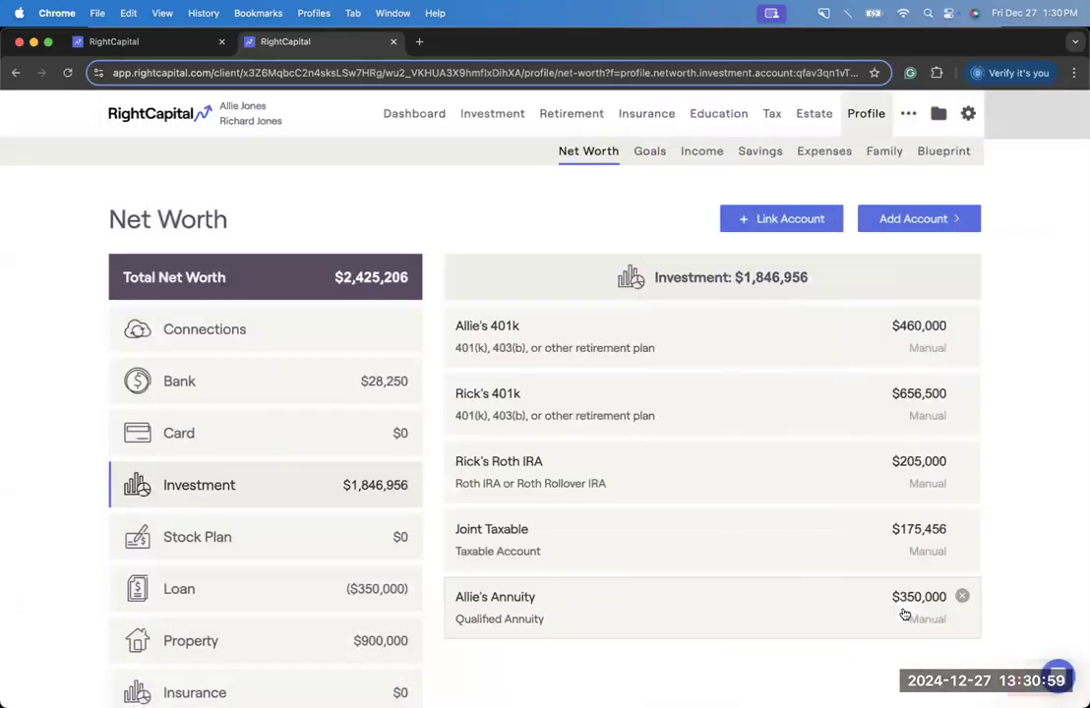
Go to the RightCapital Help Center, search for "annuity", and open the "Annuities - Data Entry" article.
click(1056, 677)
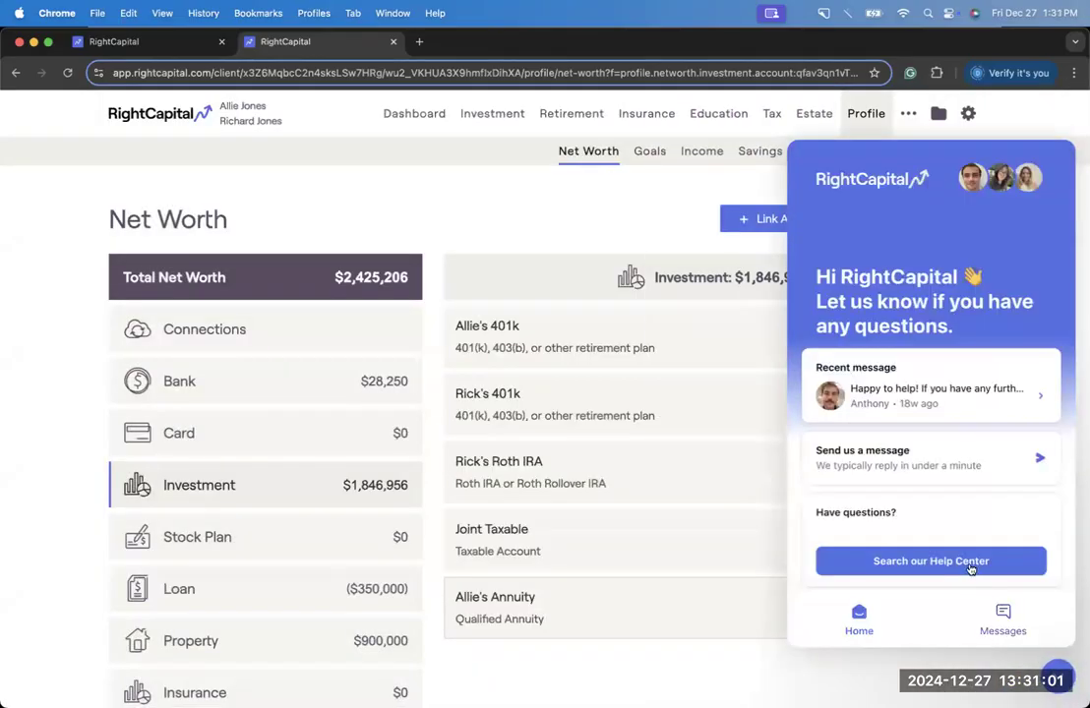
click(966, 560)
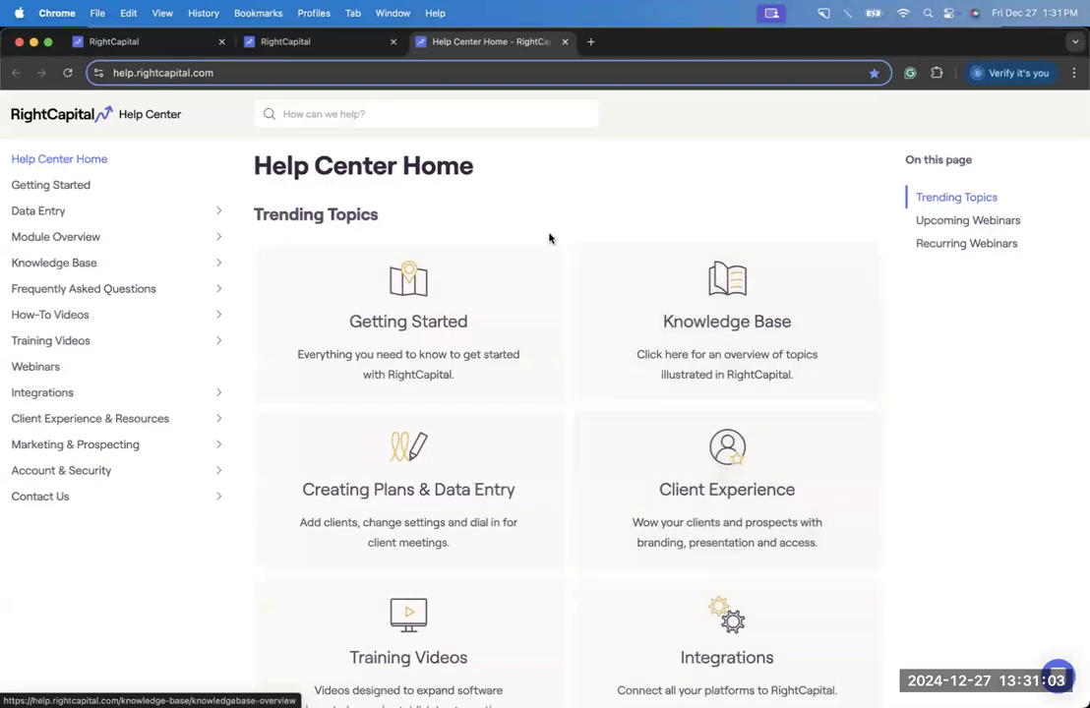
click(469, 117)
text(annuity)
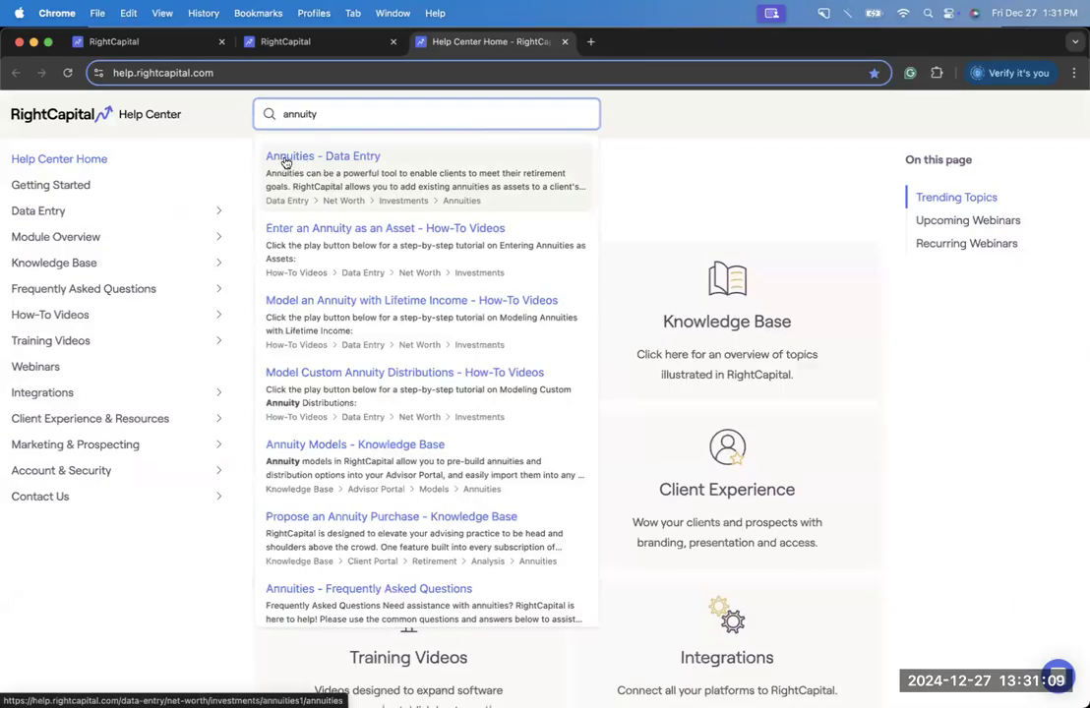
click(313, 169)
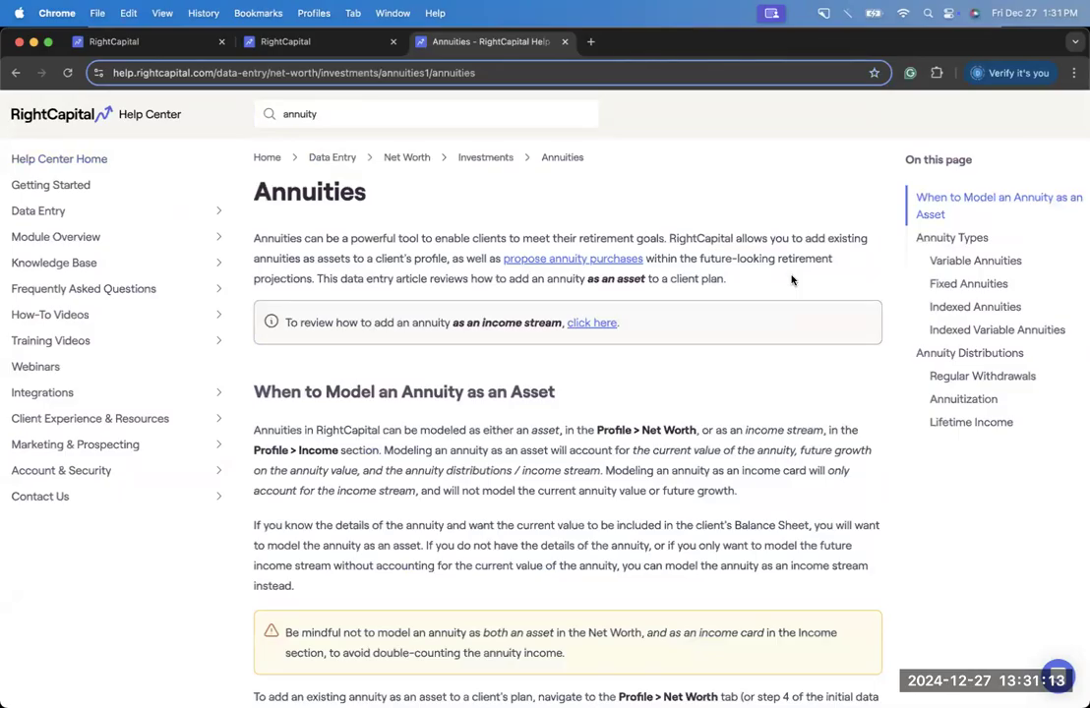
Review the article's Annuity Types and Annuity Distributions sections and read the Lifetime Income table of entry fields and descriptions.
click(960, 240)
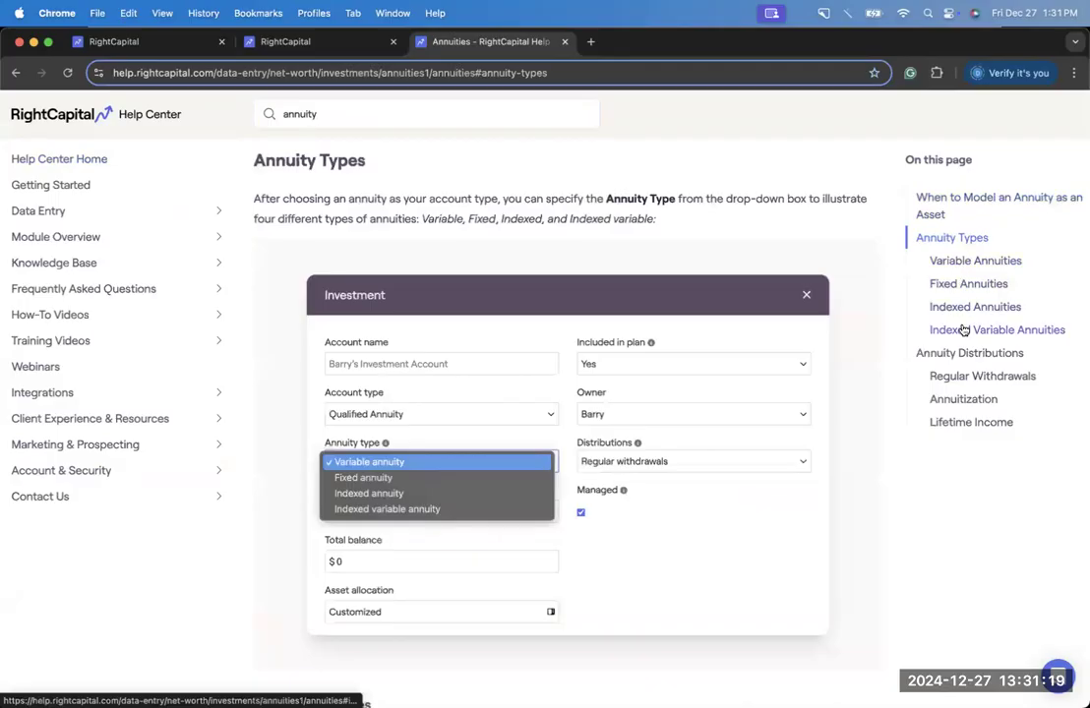
click(962, 356)
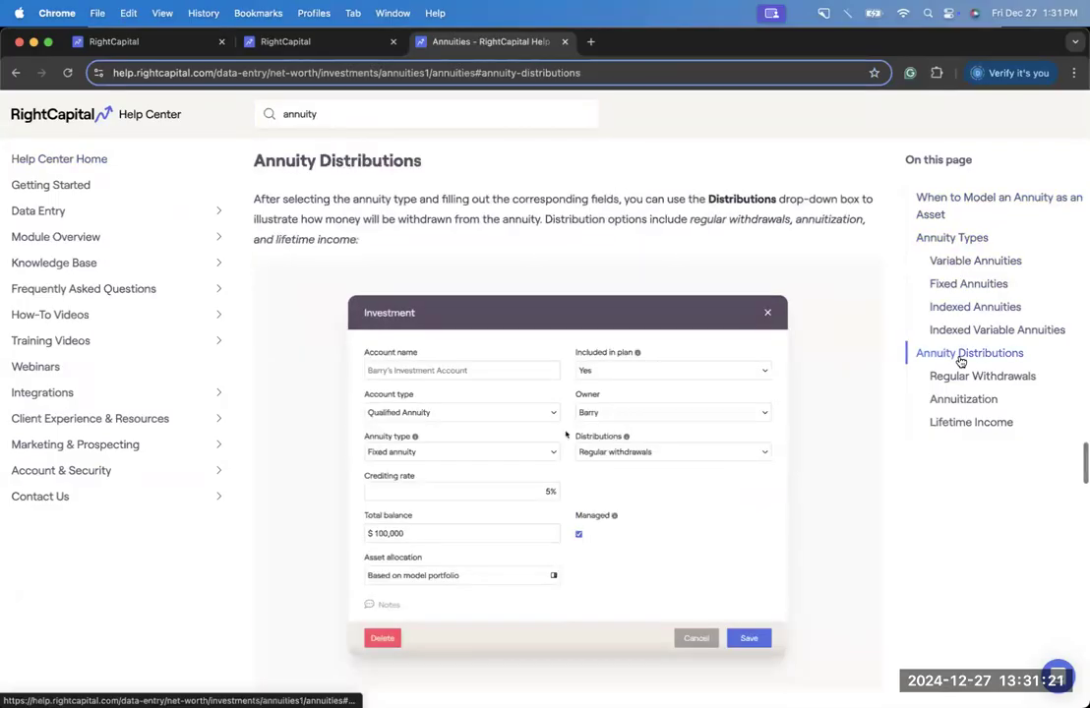
click(960, 423)
scroll(687, 414, down, 5)
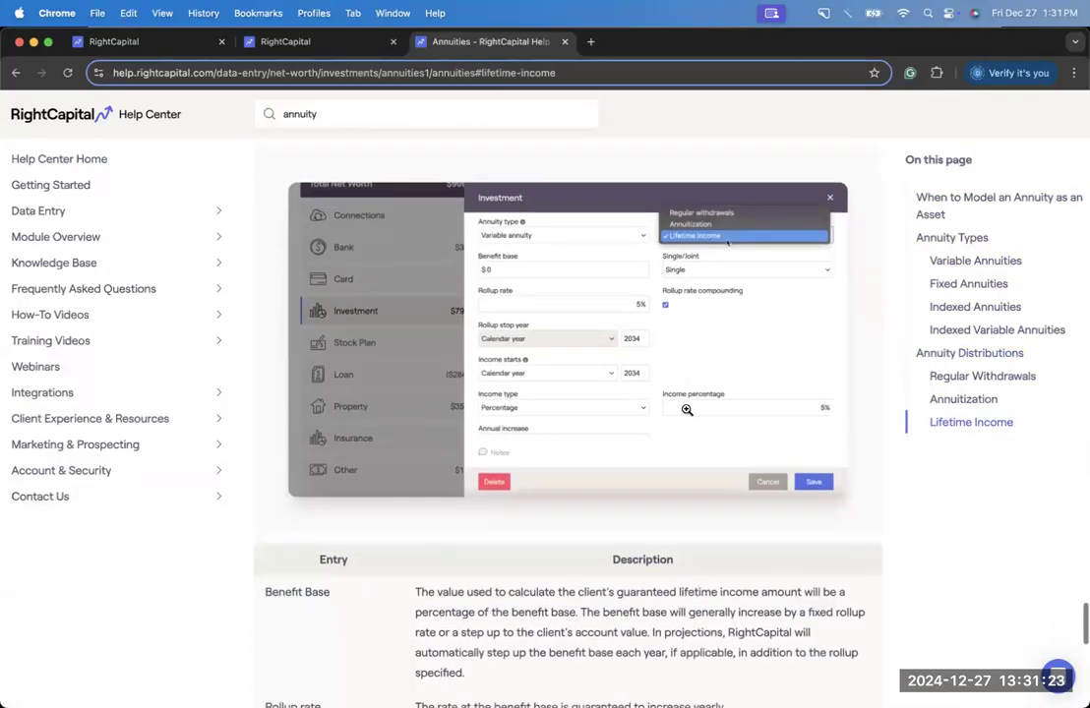
scroll(669, 453, down, 3)
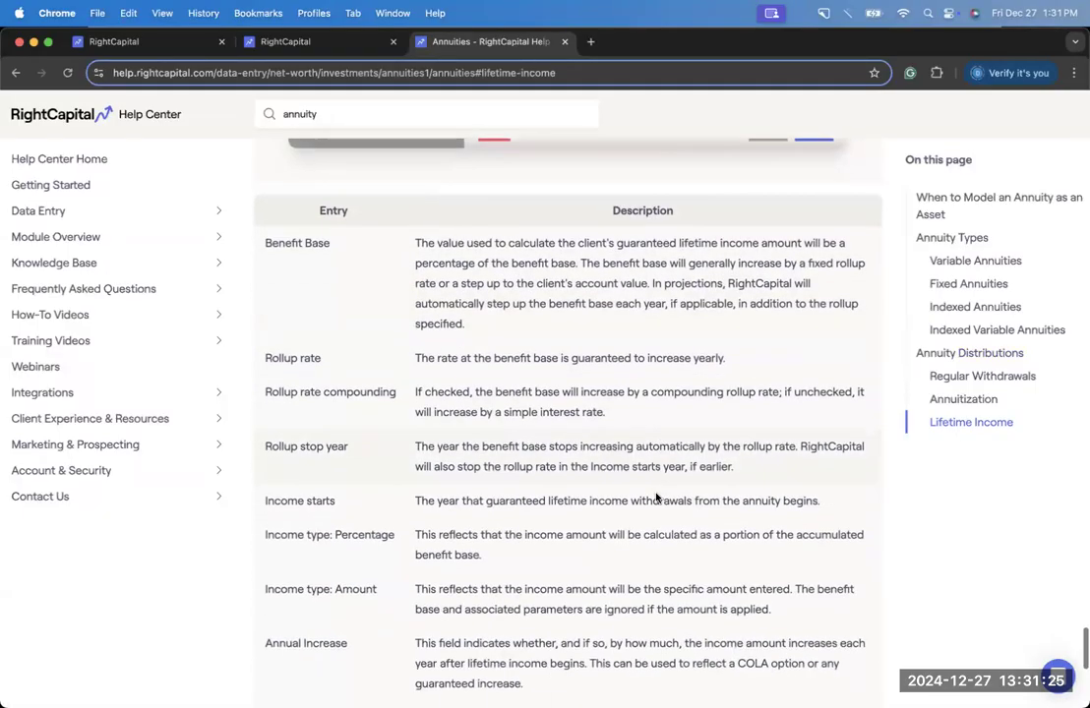
scroll(655, 499, down, 2)
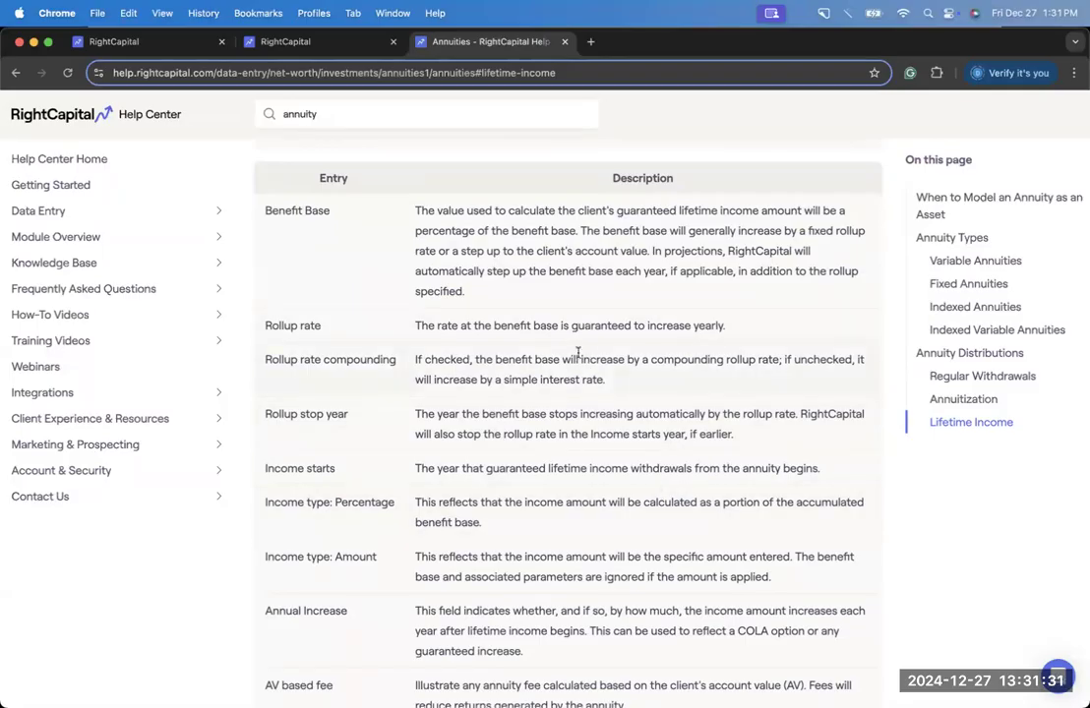
Return to the client plan, close its duplicate browser tab, and open the plan's Settings.
click(163, 46)
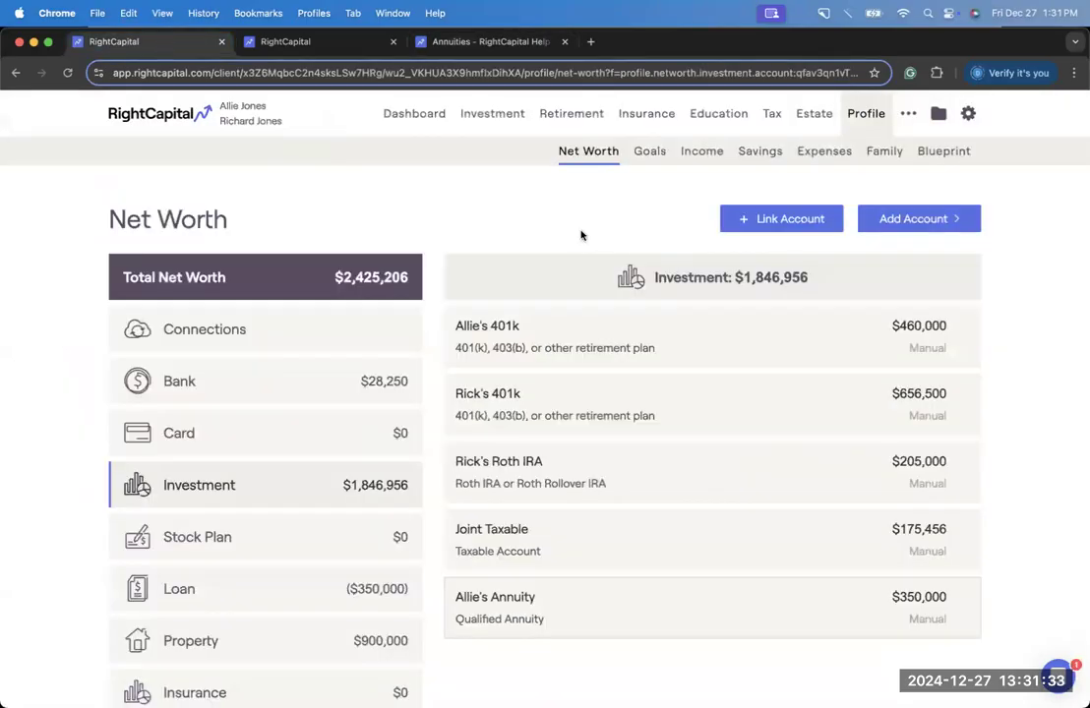
click(393, 42)
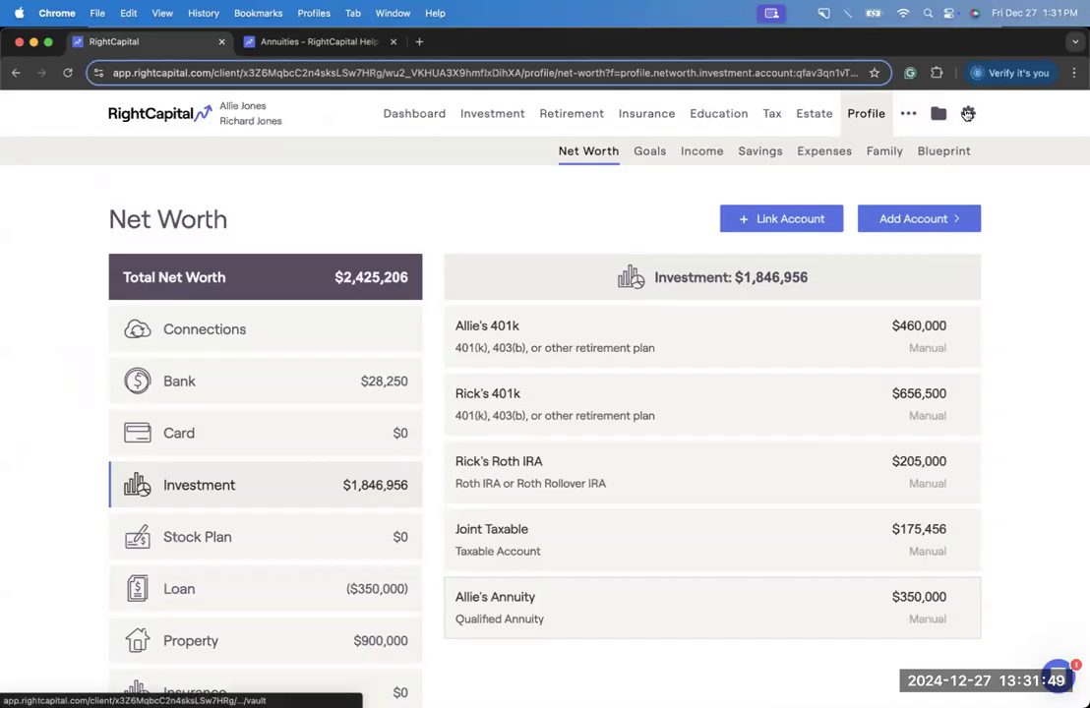
click(970, 117)
click(787, 153)
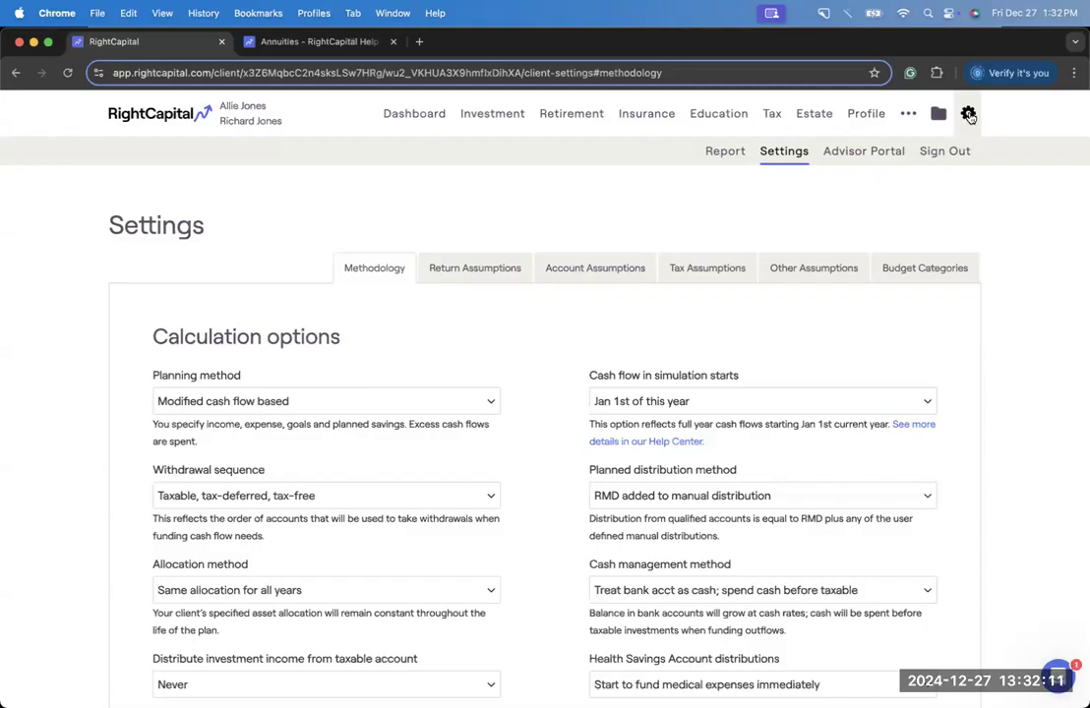
Review the plan's Return Assumptions table and set the assumption source to Customized Assumptions.
click(484, 265)
scroll(646, 332, down, 1)
scroll(644, 329, down, 3)
scroll(648, 330, down, 1)
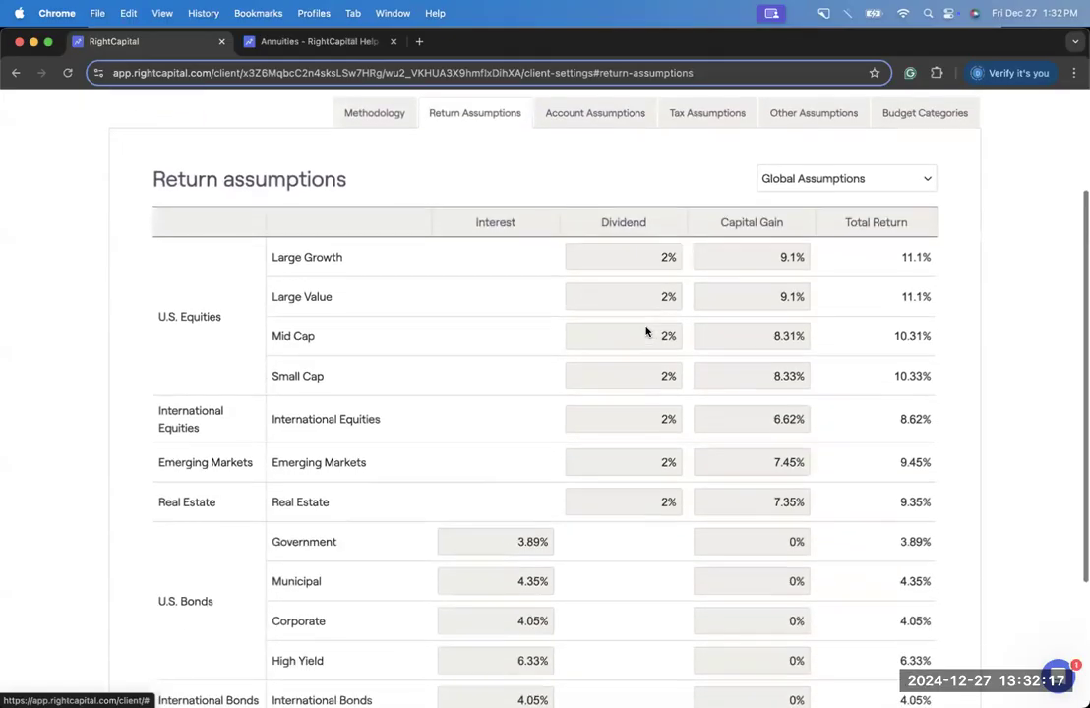
click(805, 177)
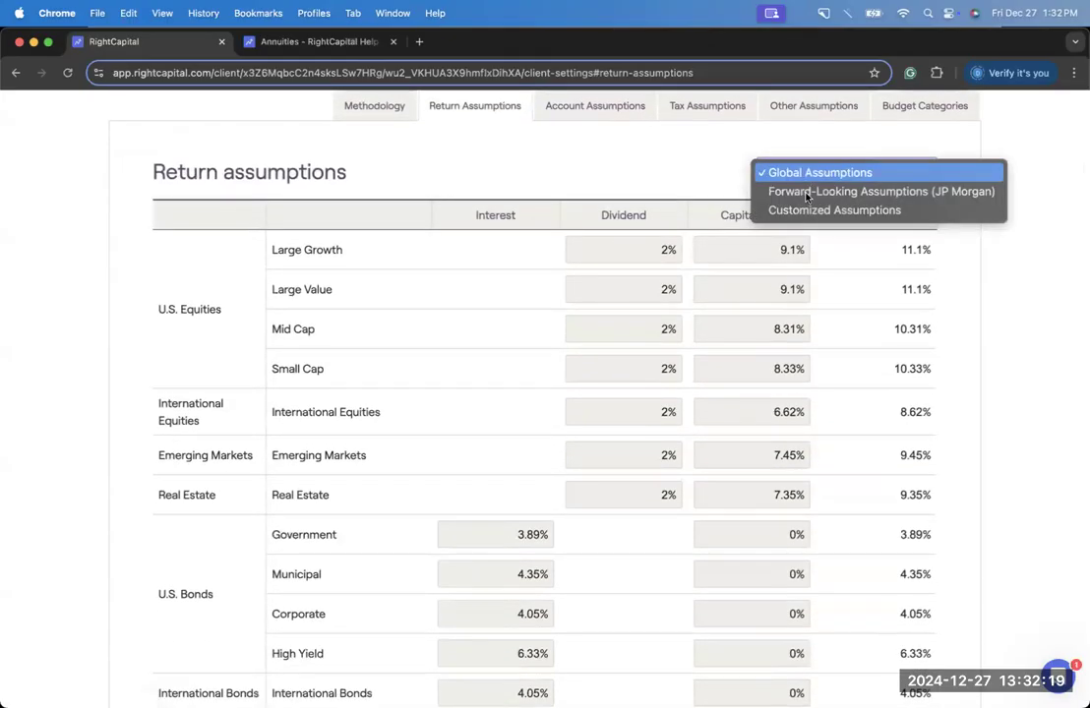
click(822, 207)
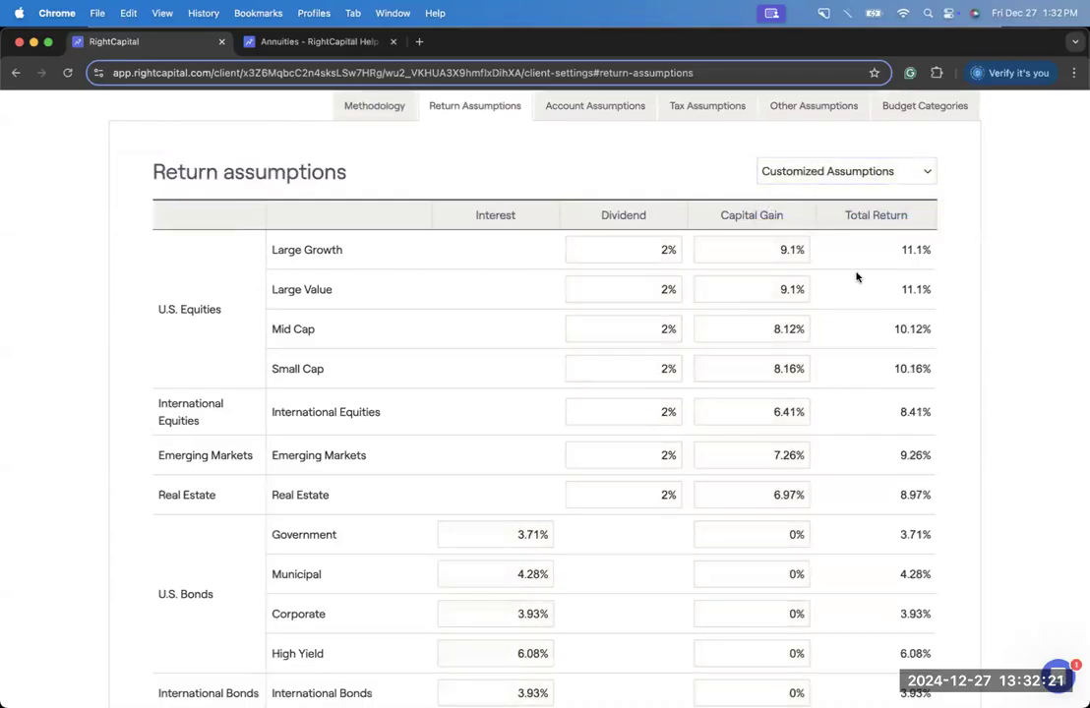
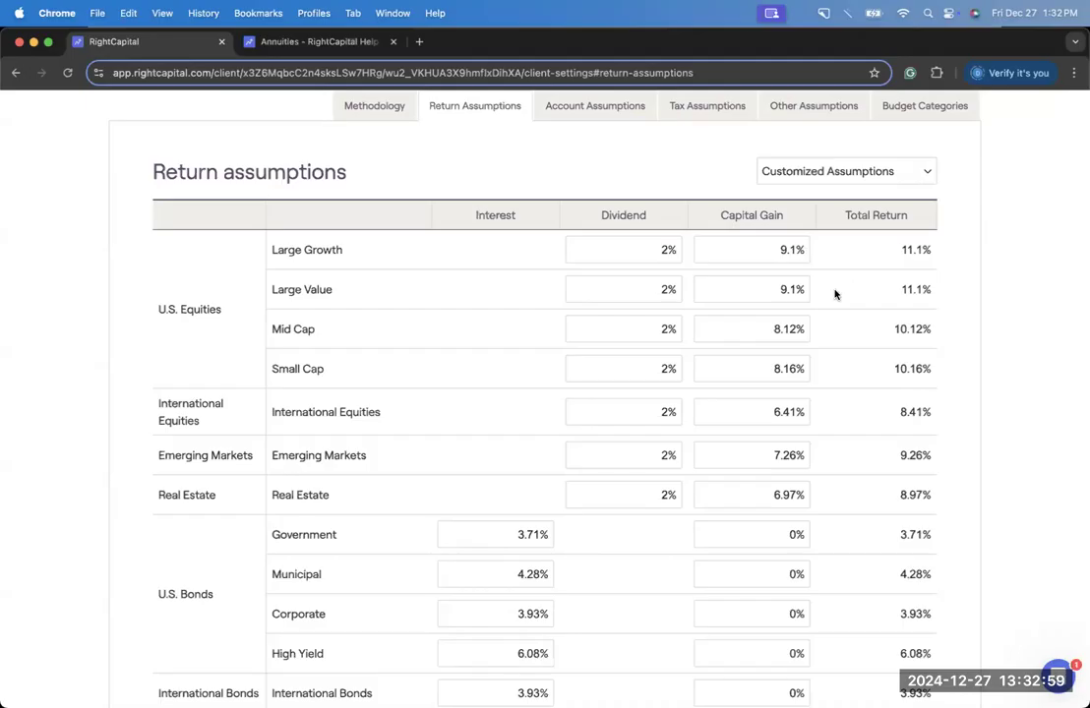
Read the explanation of "Take annuity RMD from IRA account first" in the Methodology settings, and switch the option on and off again.
scroll(834, 293, up, 3)
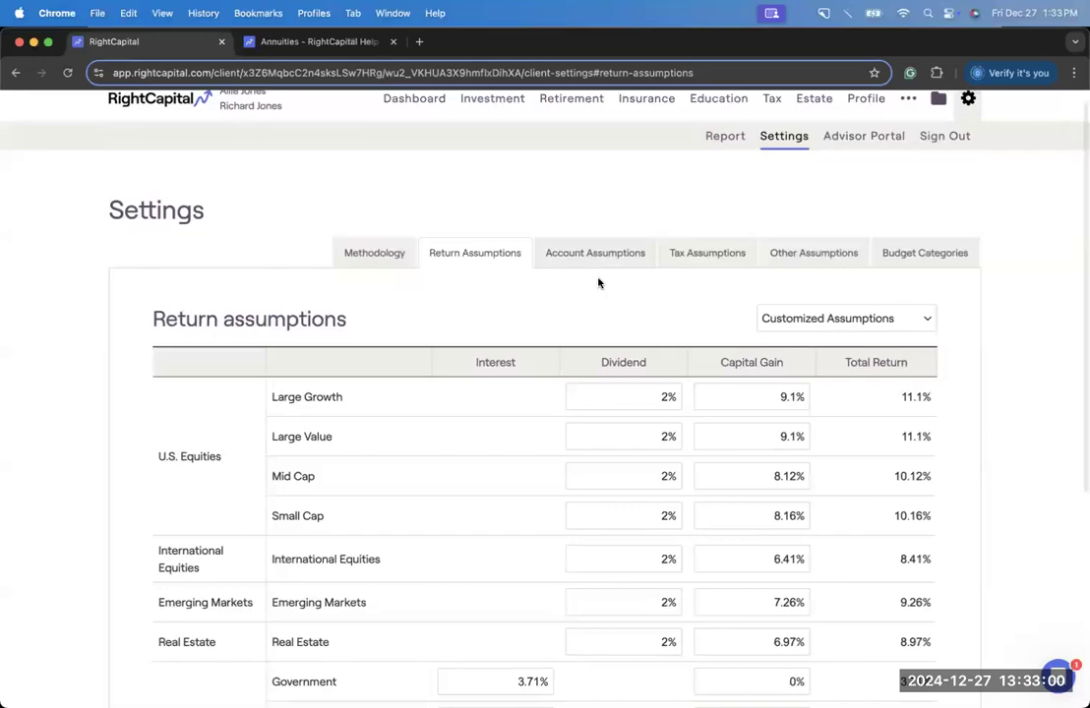
click(376, 257)
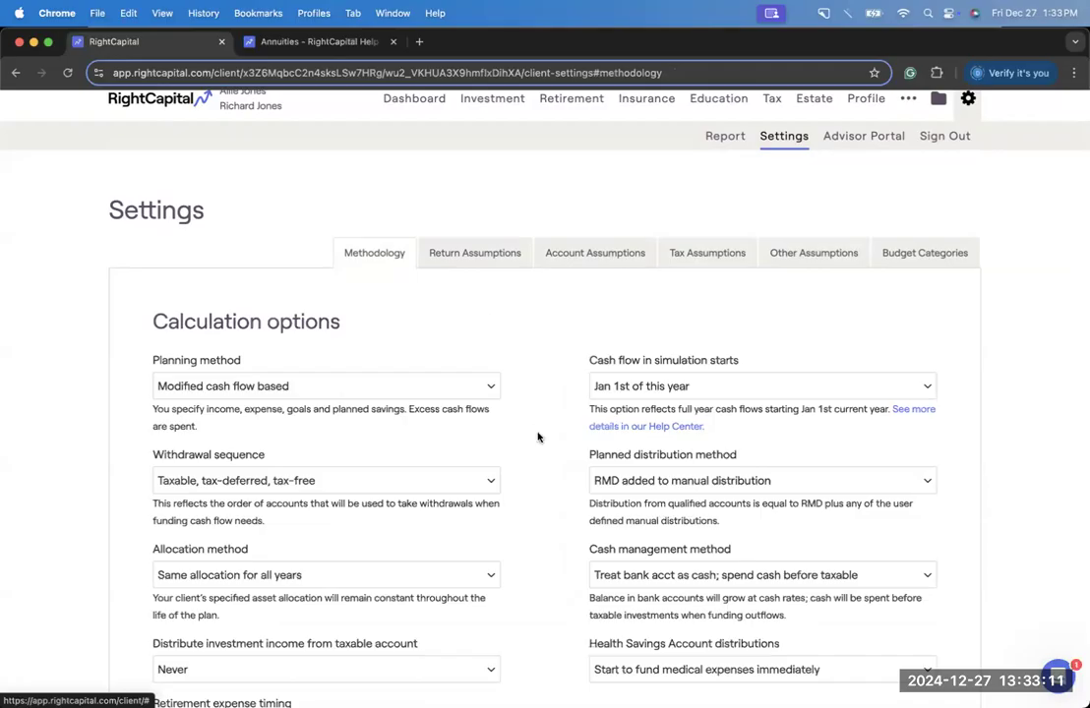
scroll(540, 438, down, 5)
scroll(335, 554, down, 1)
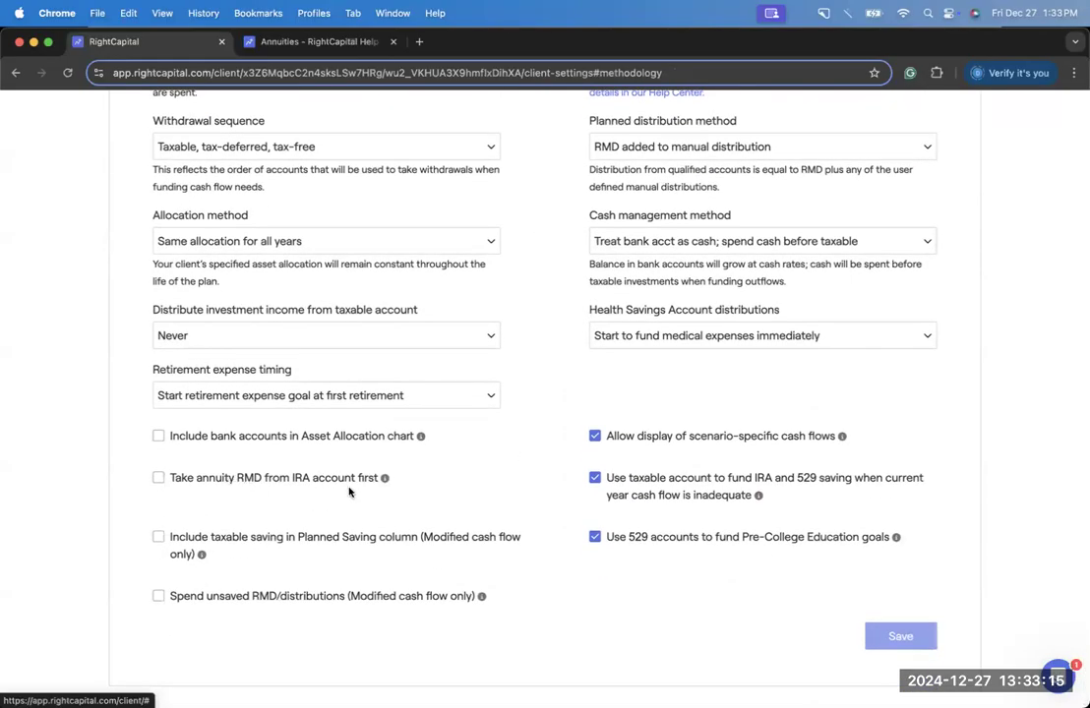
mouse_move(384, 482)
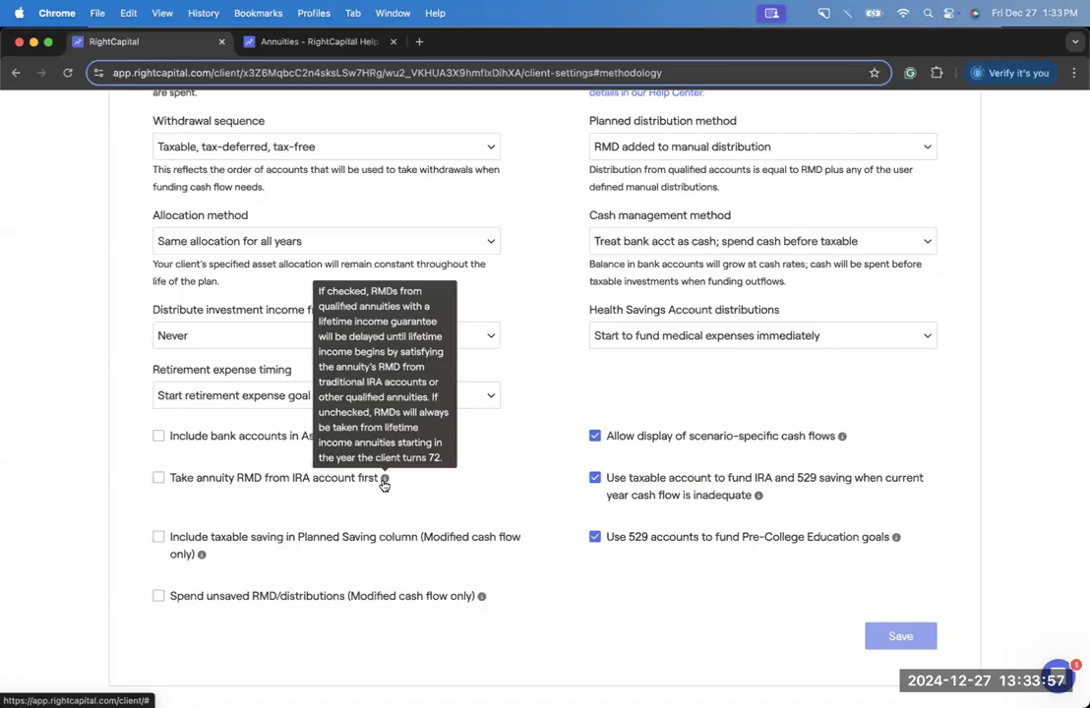
click(273, 481)
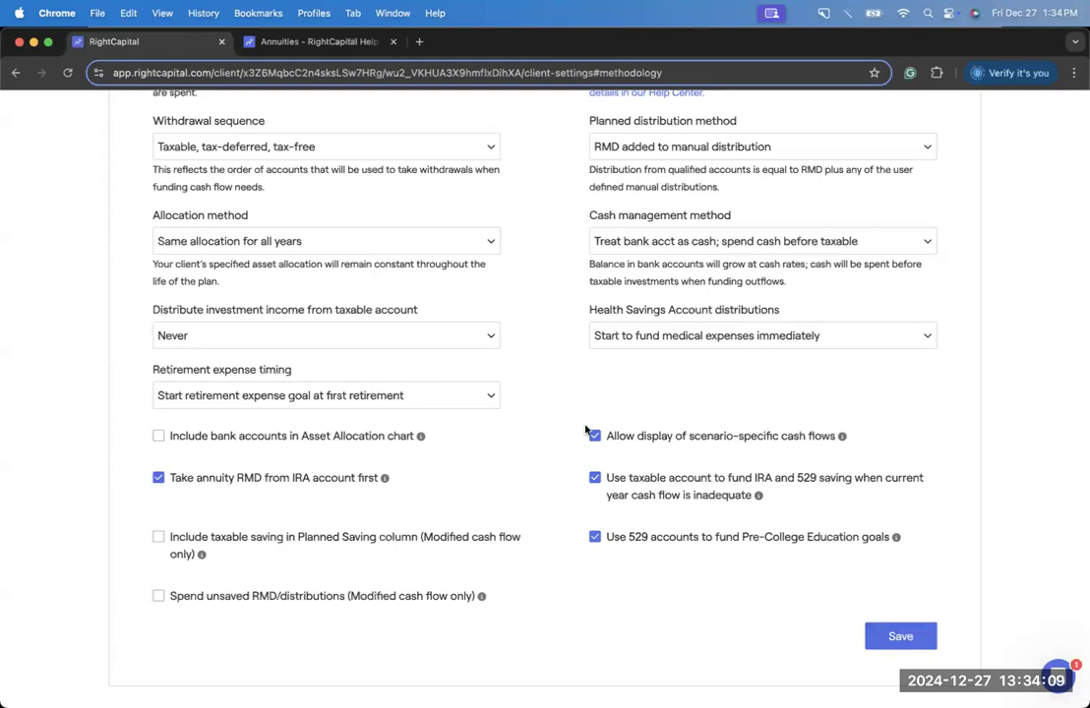
click(318, 478)
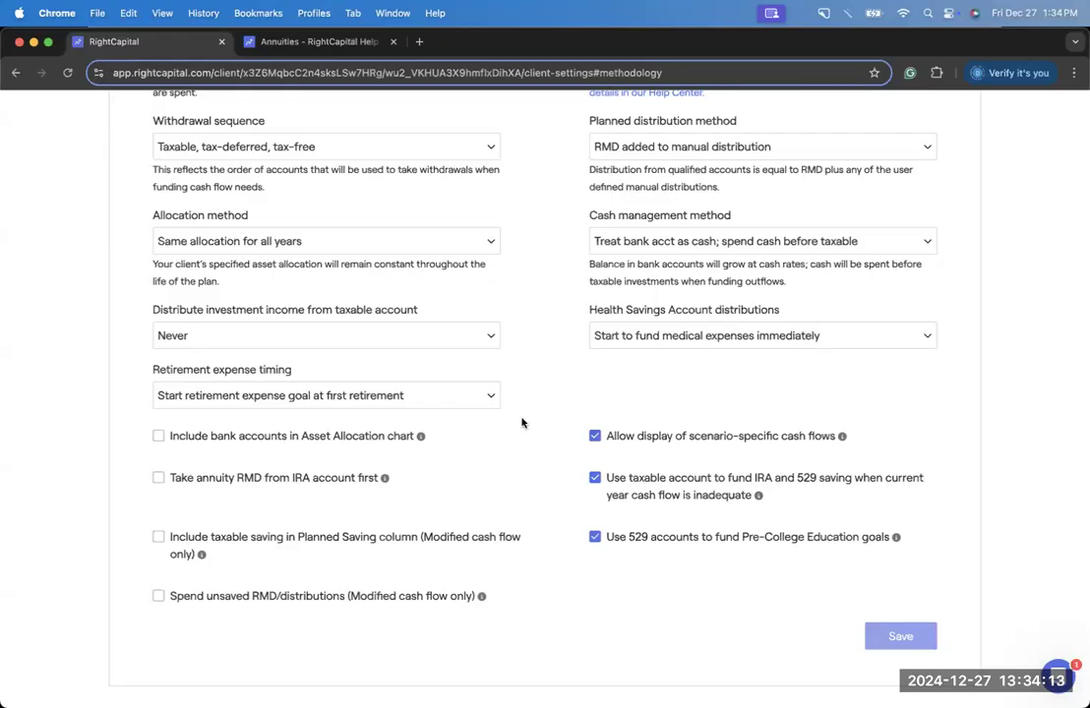
Reopen the $350,000 qualified annuity from the profile's Net Worth investments and view its Included in plan choices.
scroll(522, 423, up, 5)
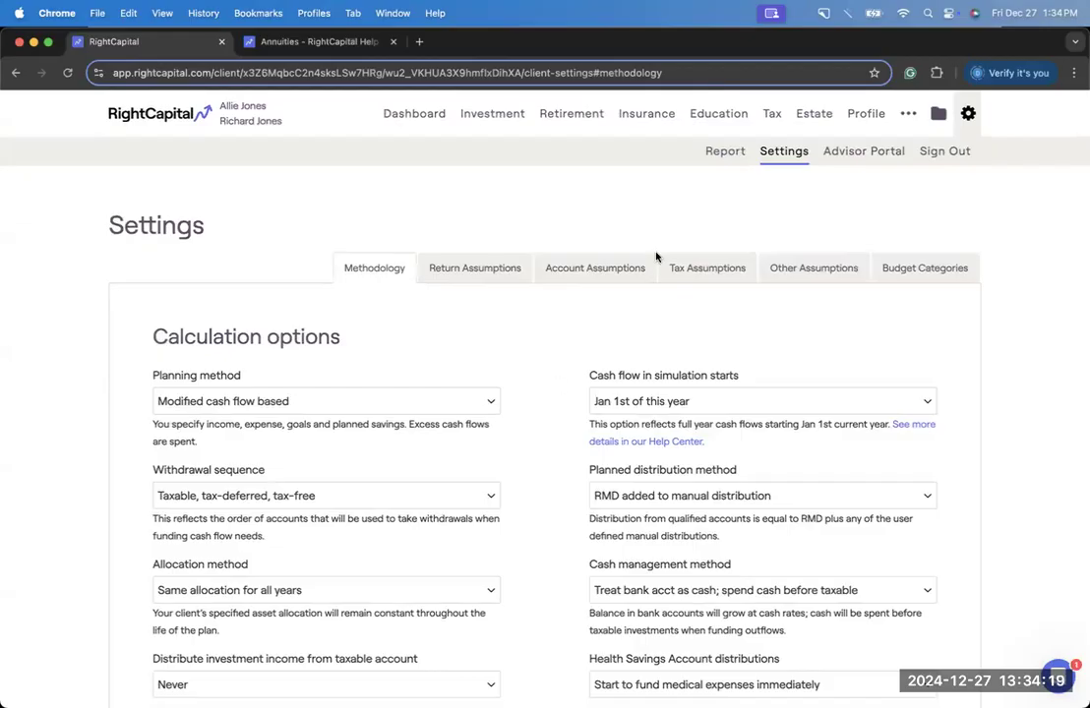
click(861, 120)
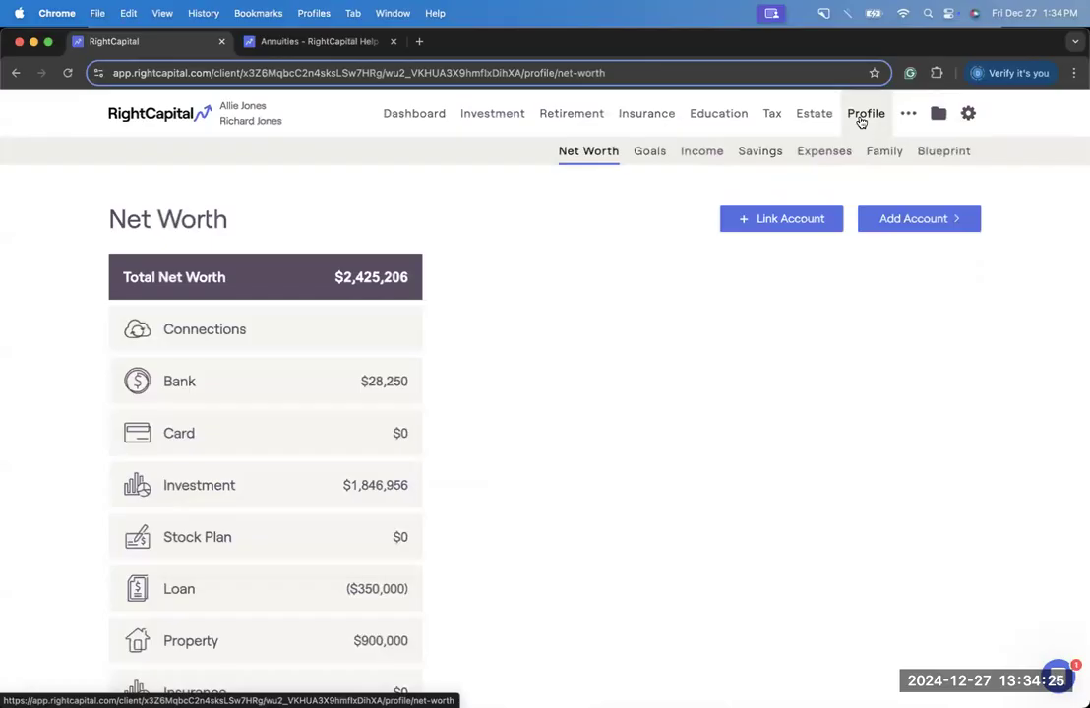
click(328, 482)
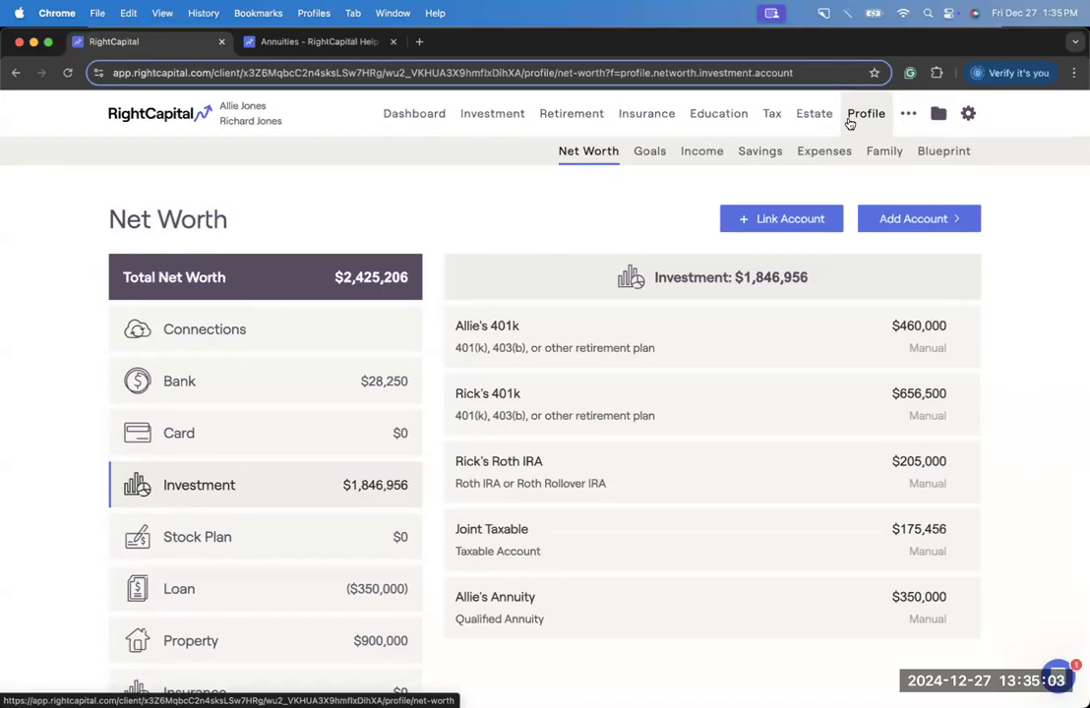
click(603, 596)
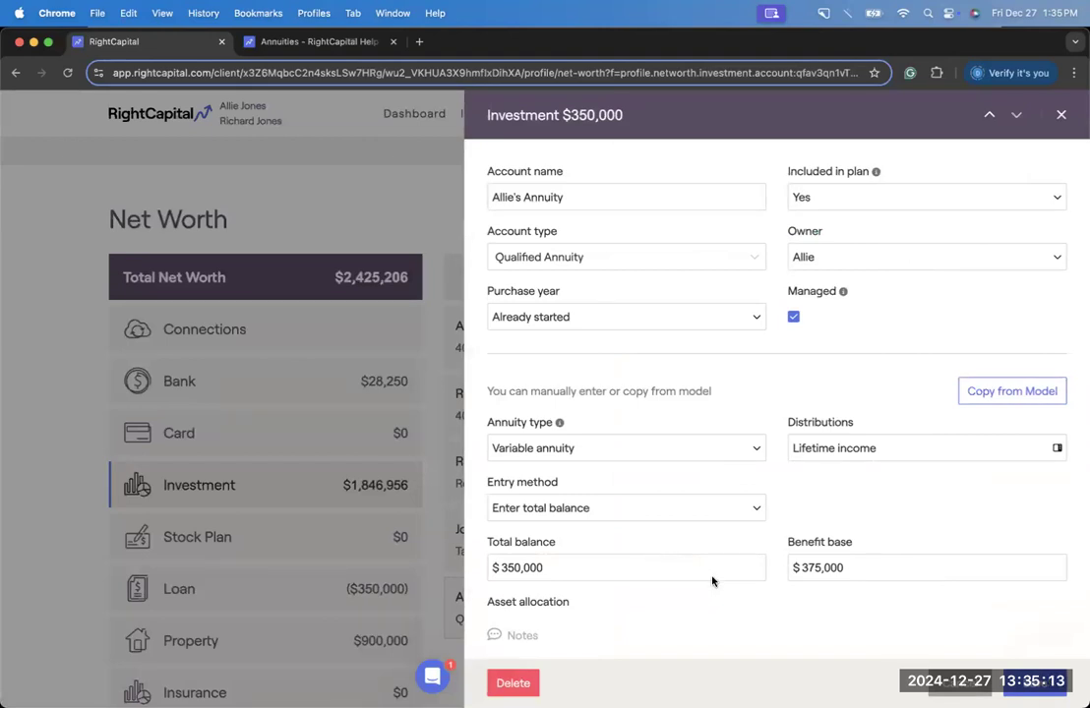
key(Escape)
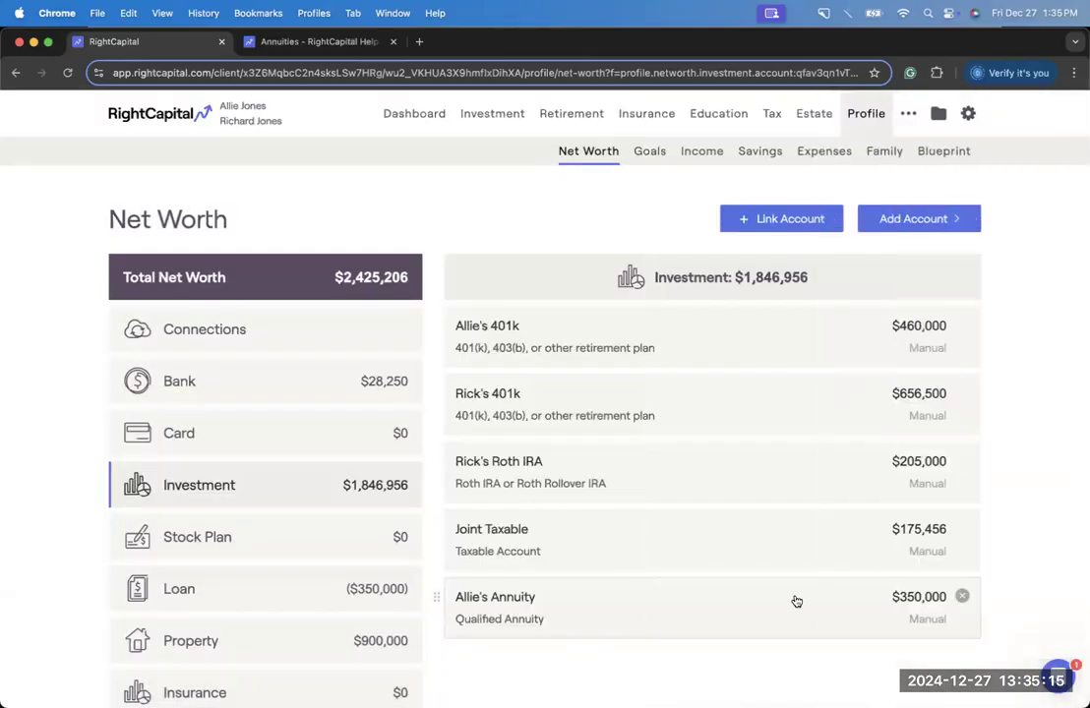
click(796, 601)
click(795, 202)
click(859, 322)
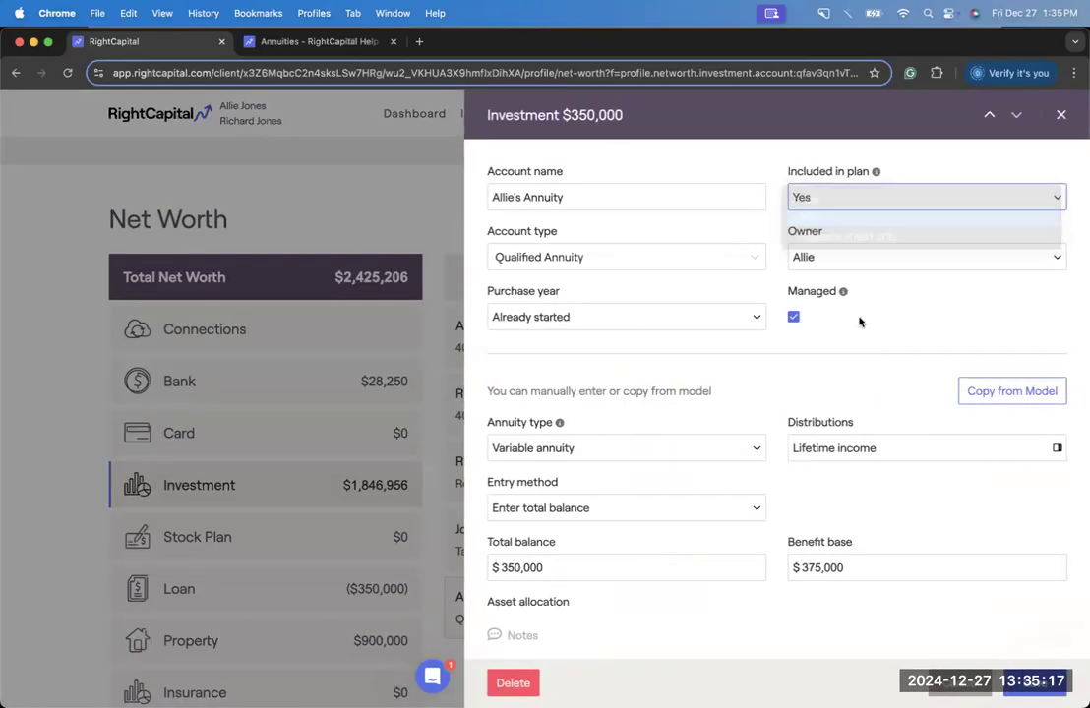
Save the $350,000 qualified annuity as excluded from the plan and open the Retirement Analysis.
click(1017, 691)
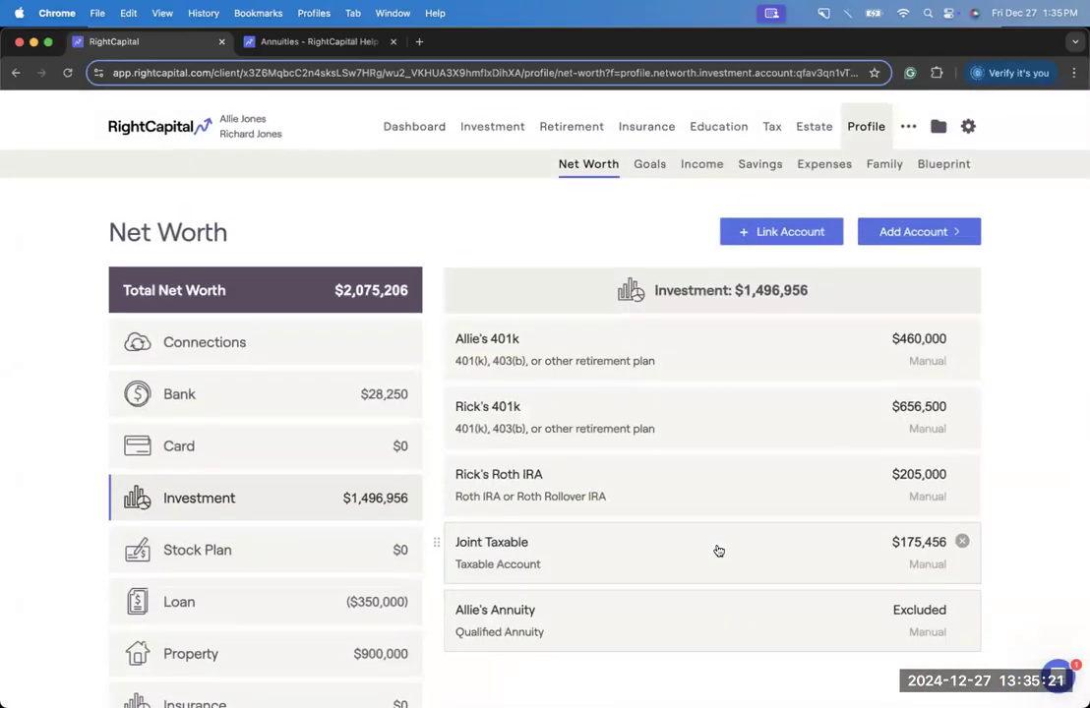
click(559, 114)
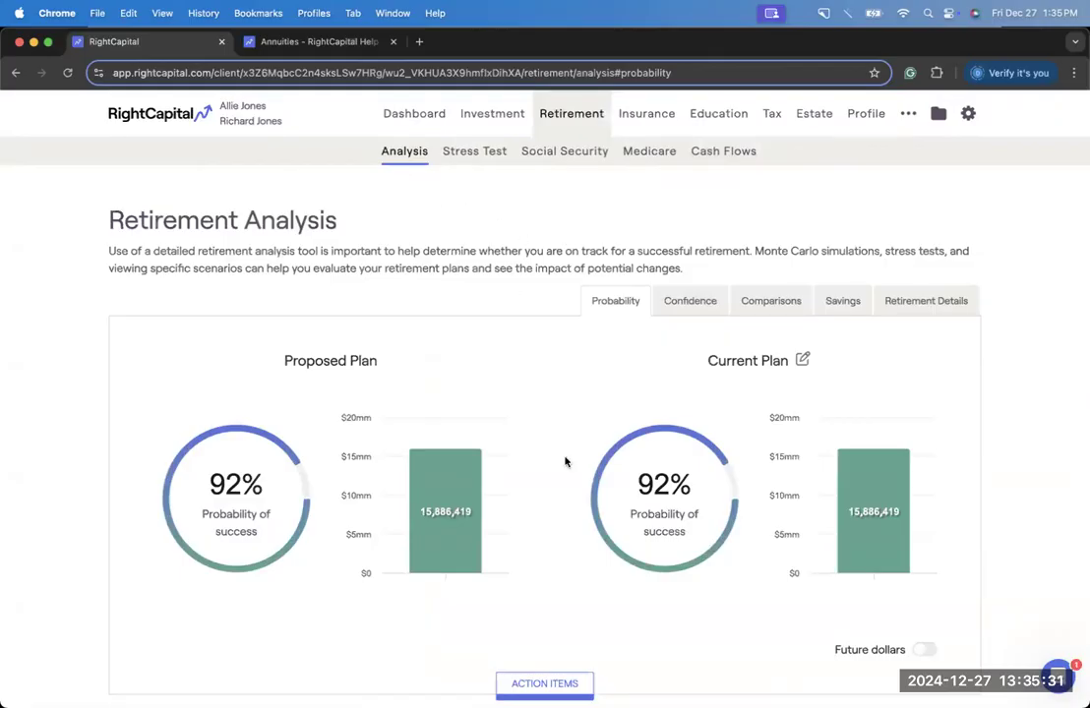
Compare the proposed and current plans' probability of success and examine the action items listed below the charts.
scroll(565, 462, down, 1)
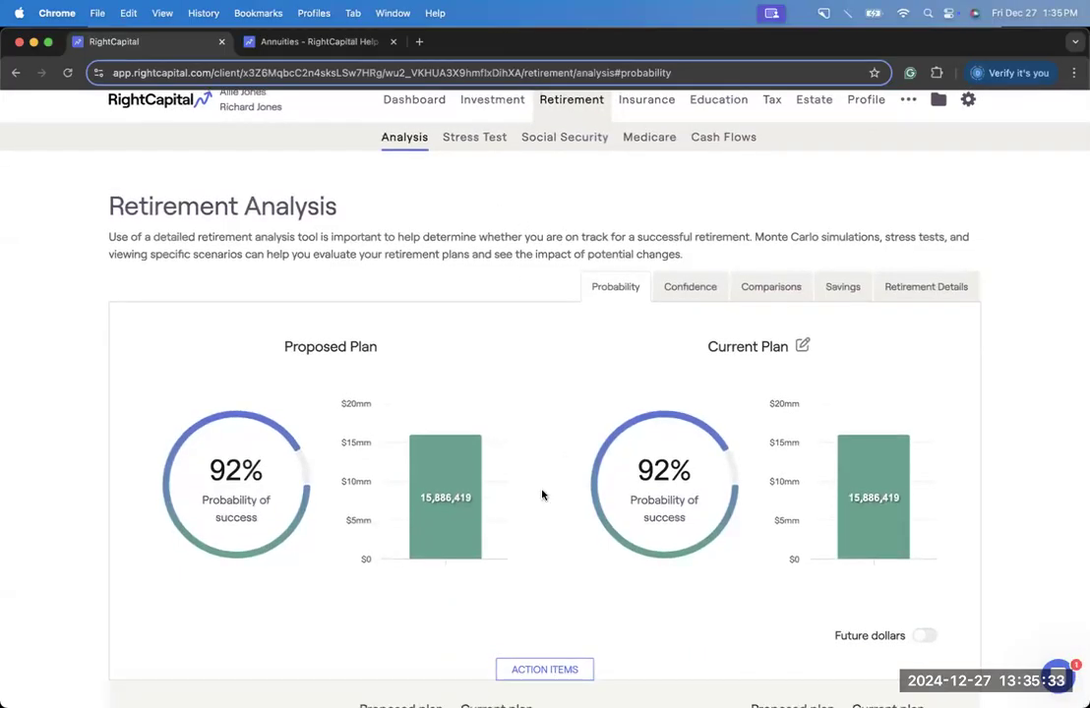
scroll(542, 495, down, 3)
scroll(541, 495, down, 2)
scroll(542, 495, down, 3)
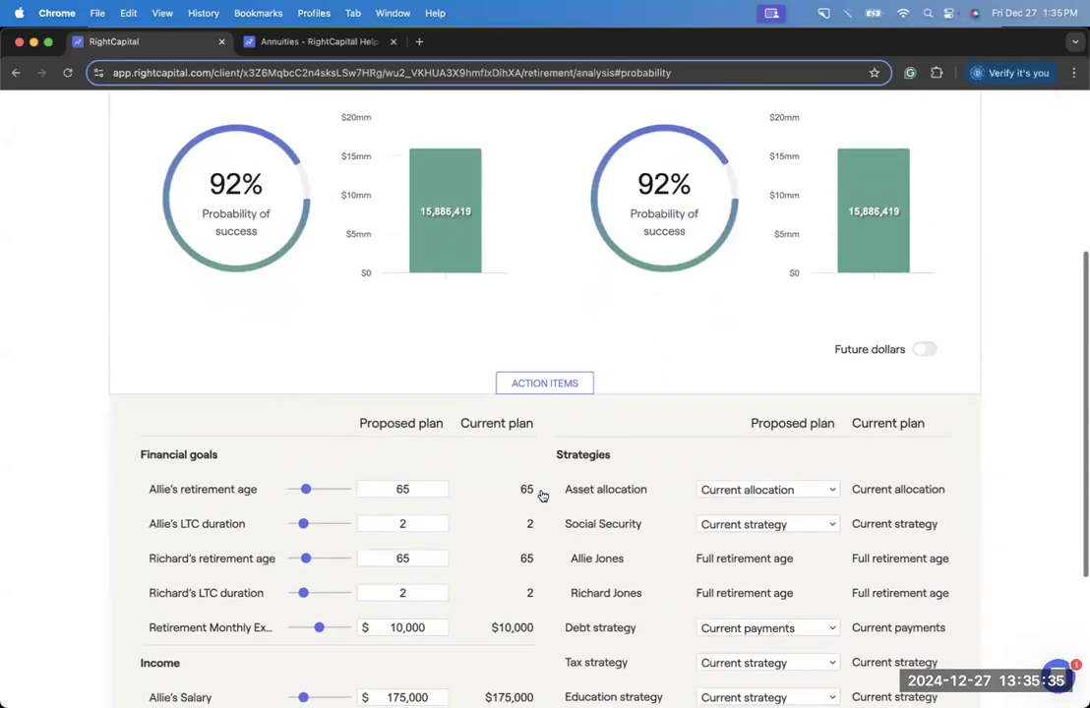
scroll(542, 495, down, 2)
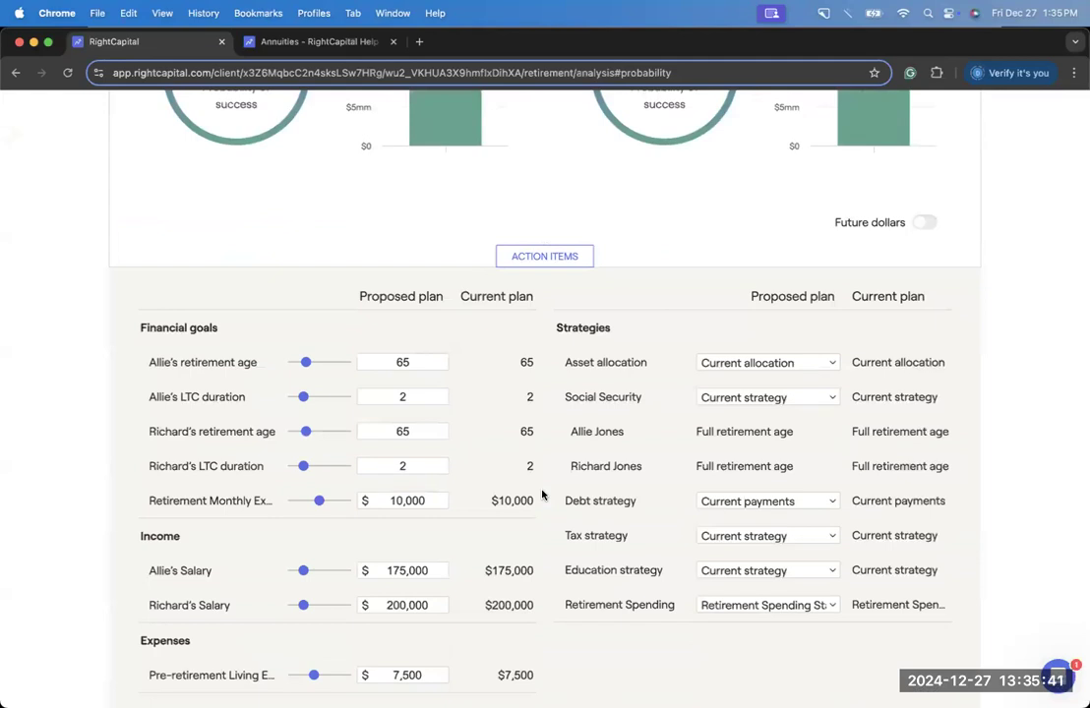
scroll(541, 495, up, 5)
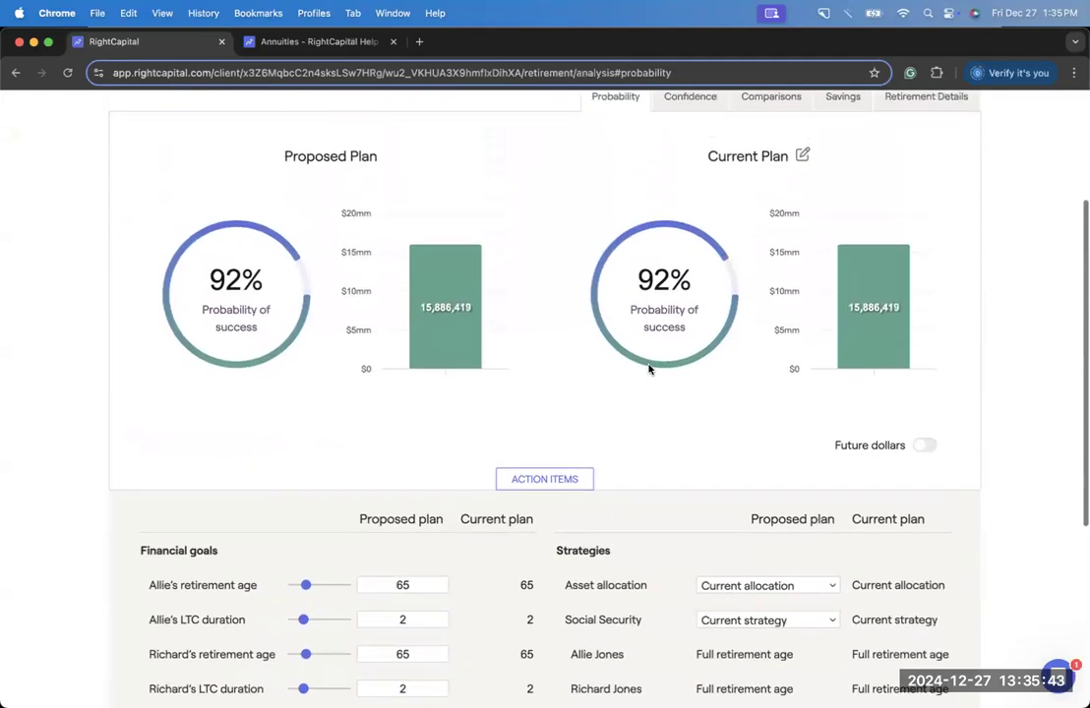
scroll(705, 294, up, 4)
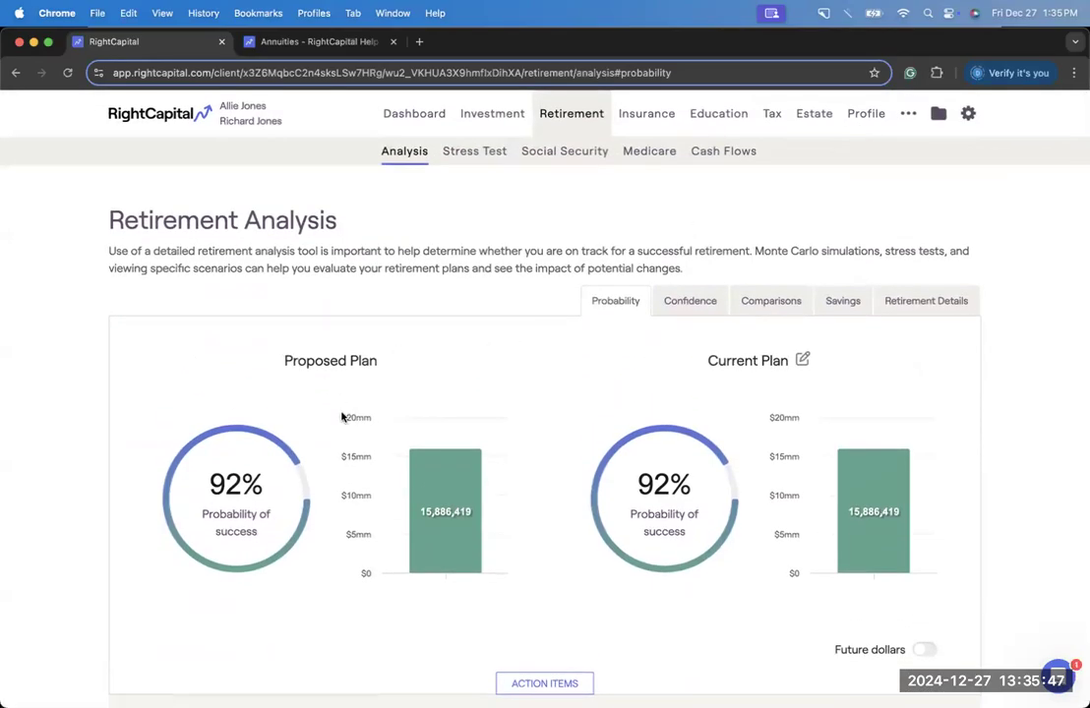
scroll(342, 417, down, 4)
scroll(342, 417, down, 3)
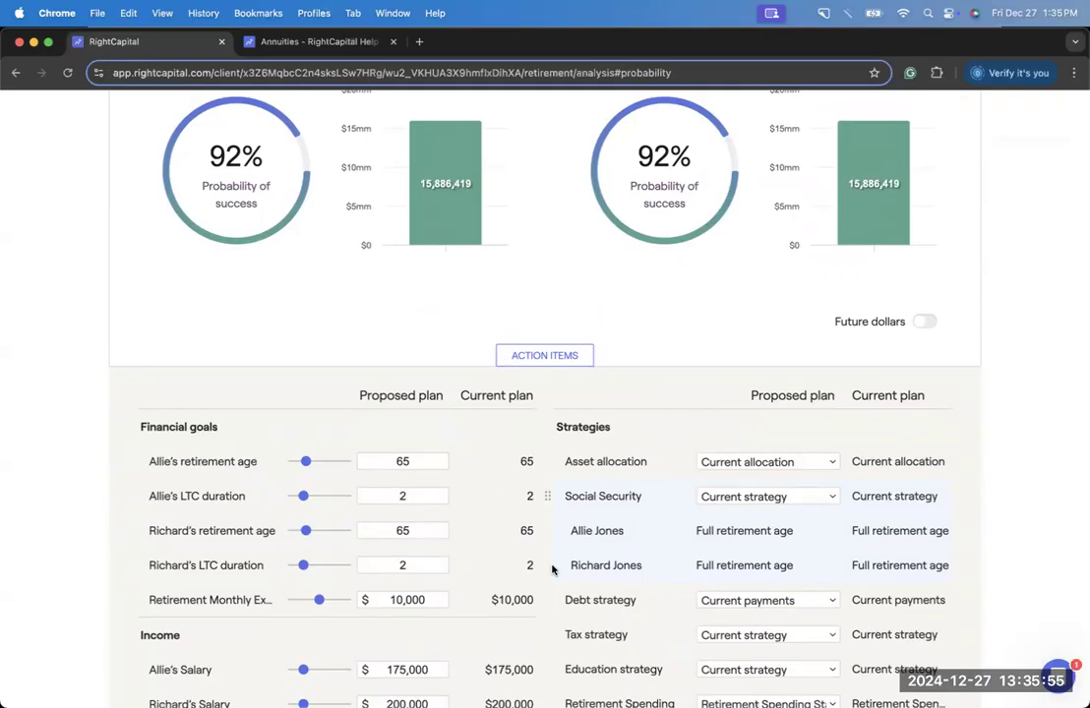
scroll(552, 570, down, 2)
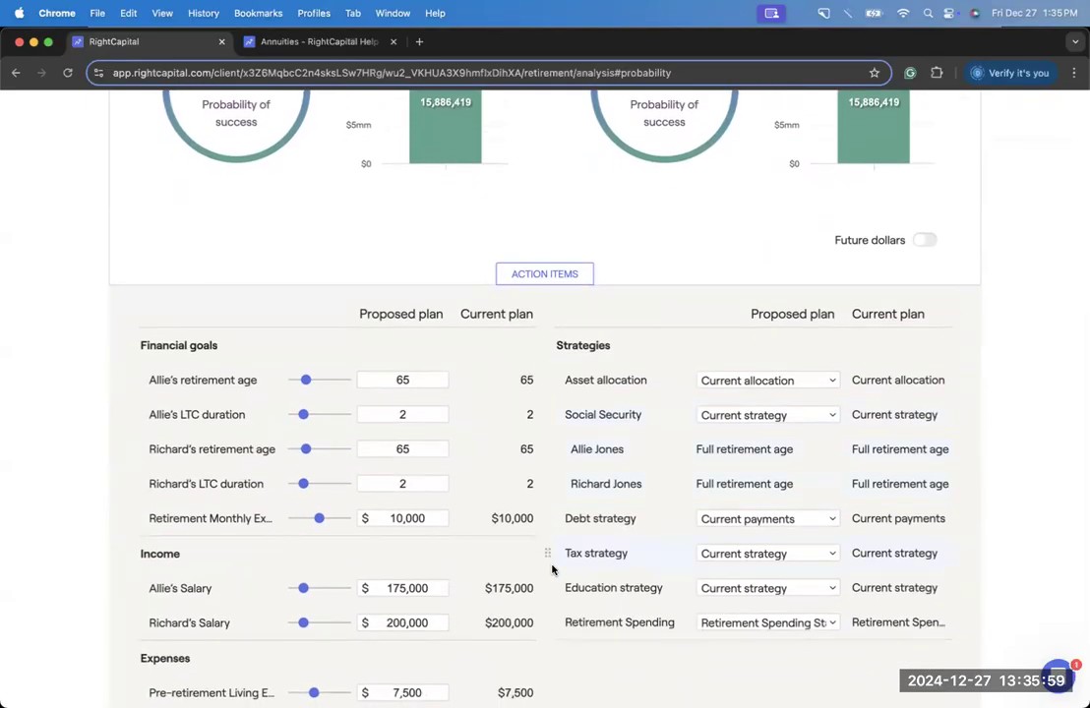
Edit the plan's action items and add a new Annuity item to the proposed plan.
scroll(552, 569, down, 3)
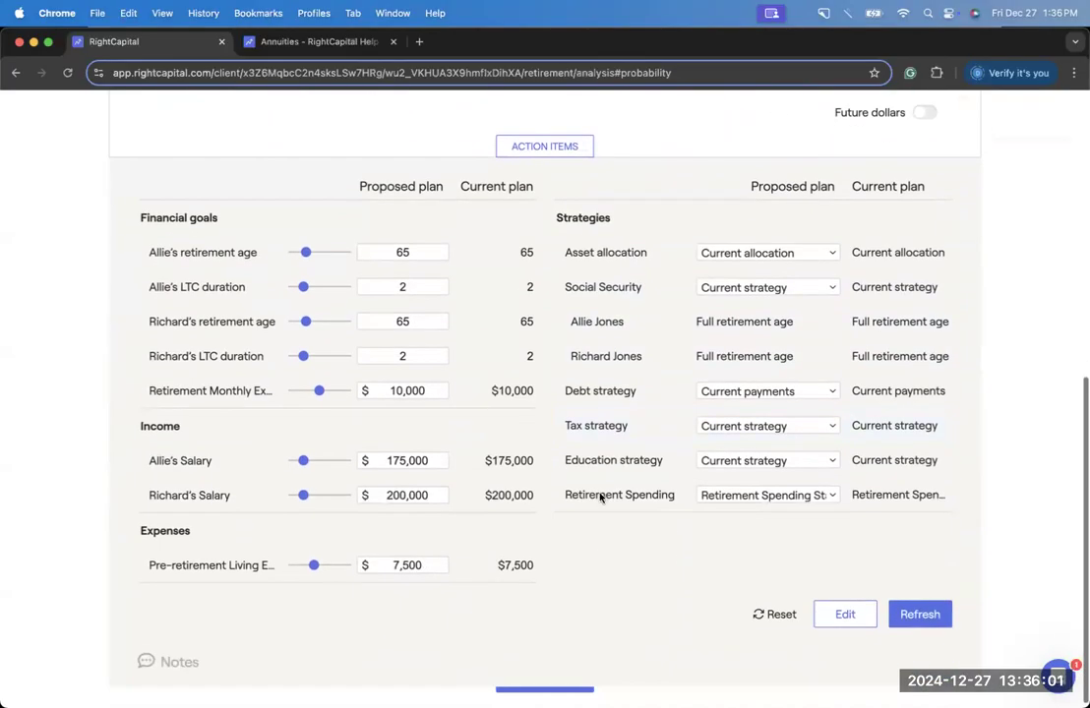
click(836, 616)
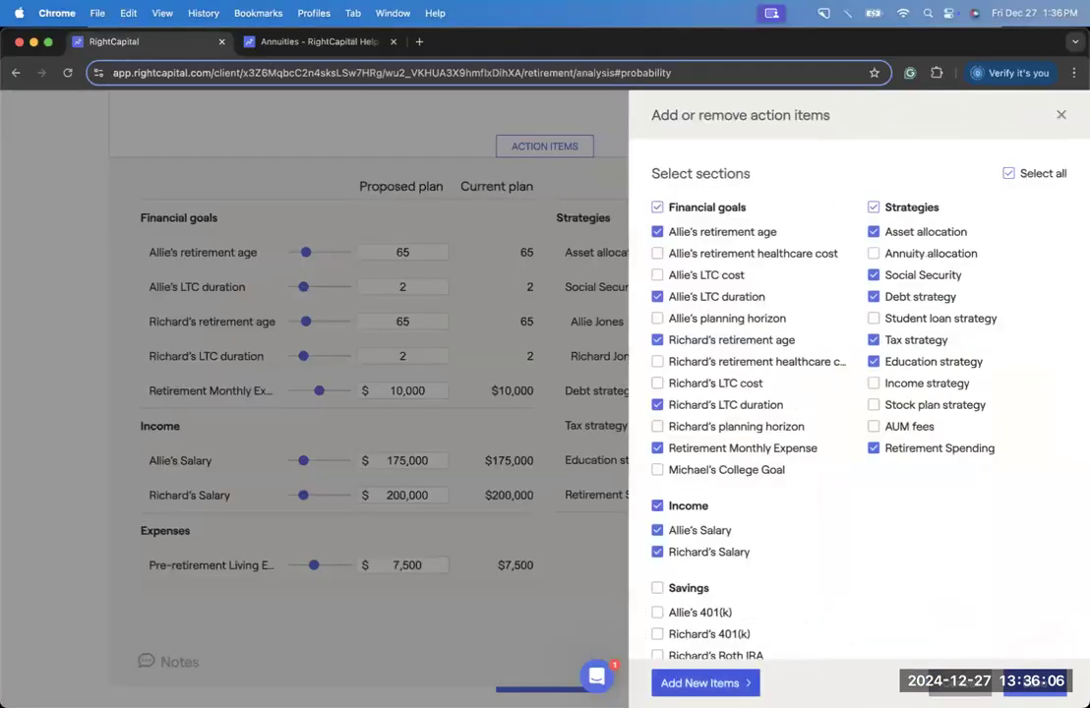
click(733, 685)
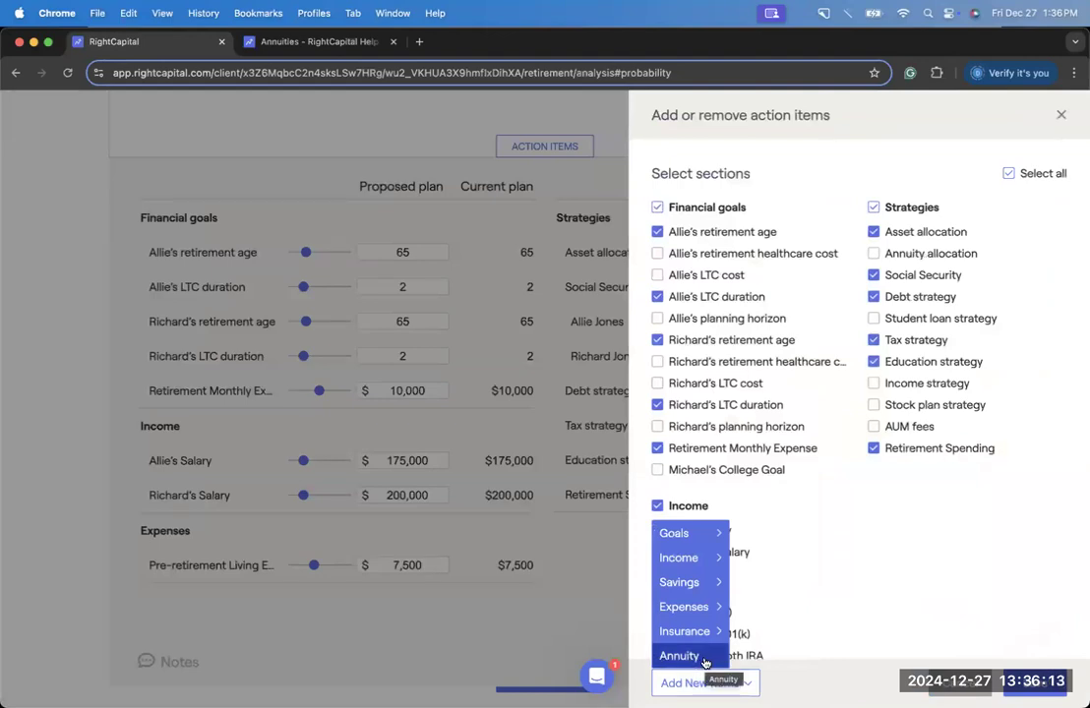
click(703, 658)
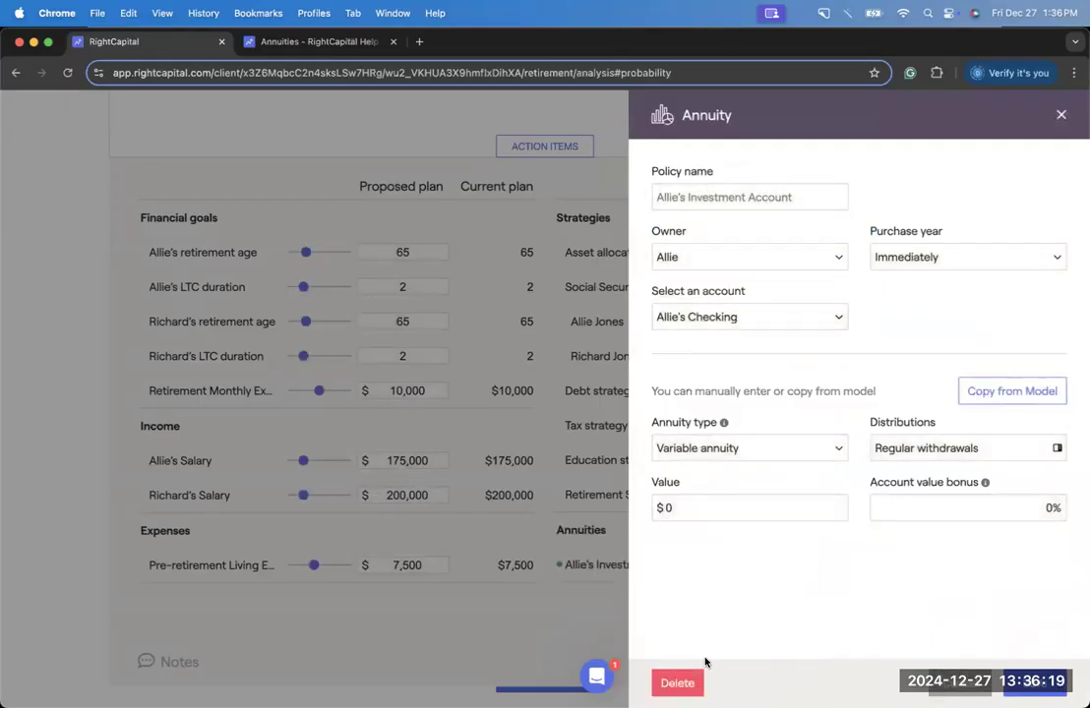
Check the new annuity's owner choices, keep the preset owner, and set the purchase year to Calendar year 2025.
click(708, 260)
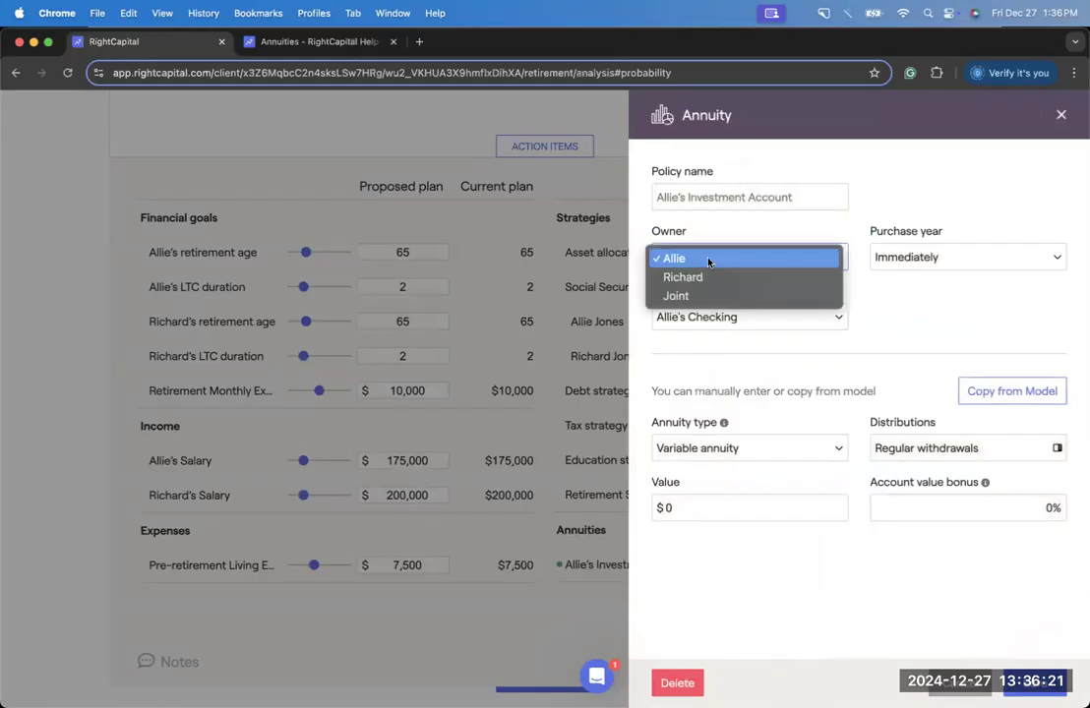
click(708, 259)
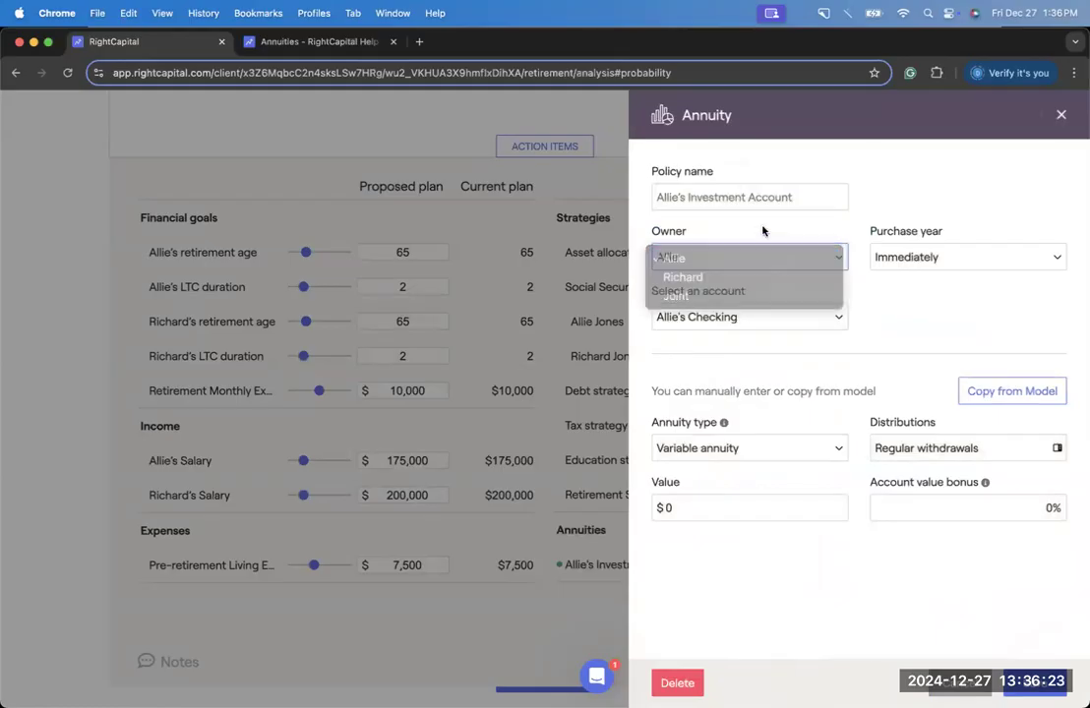
drag(870, 231, 944, 231)
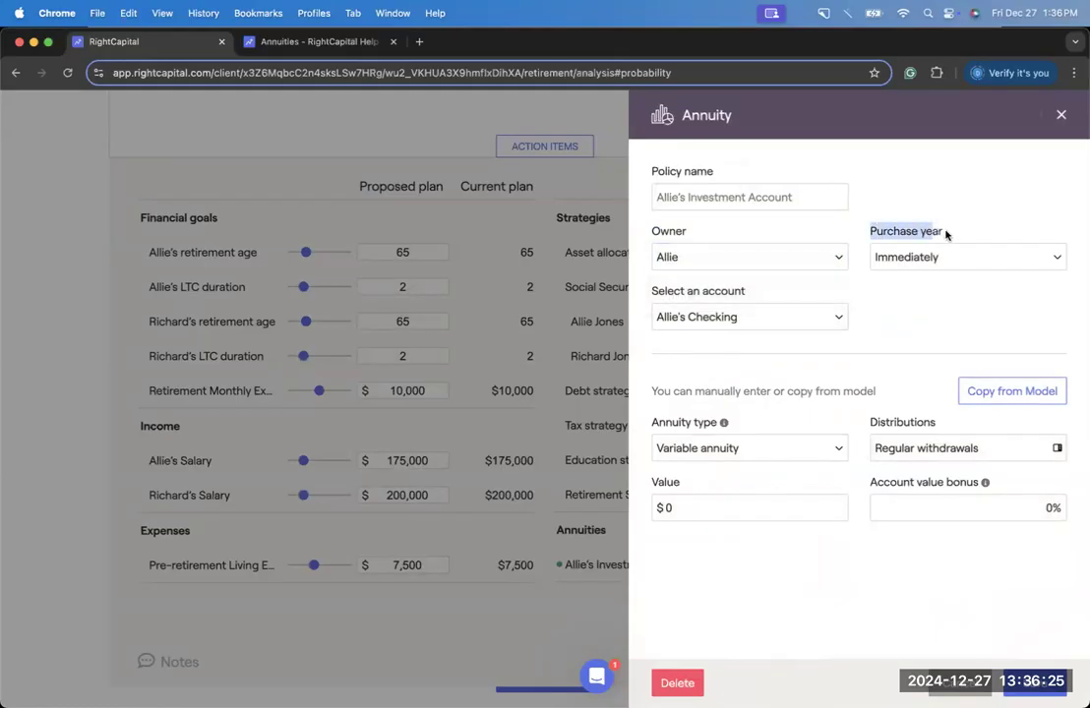
click(951, 233)
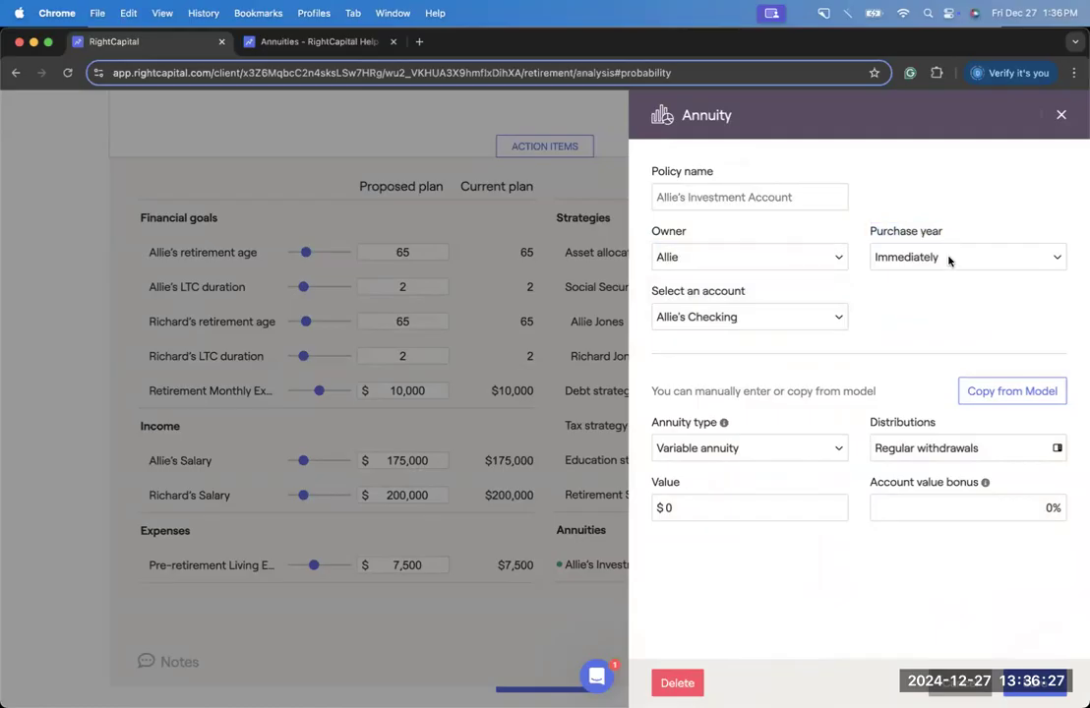
click(949, 260)
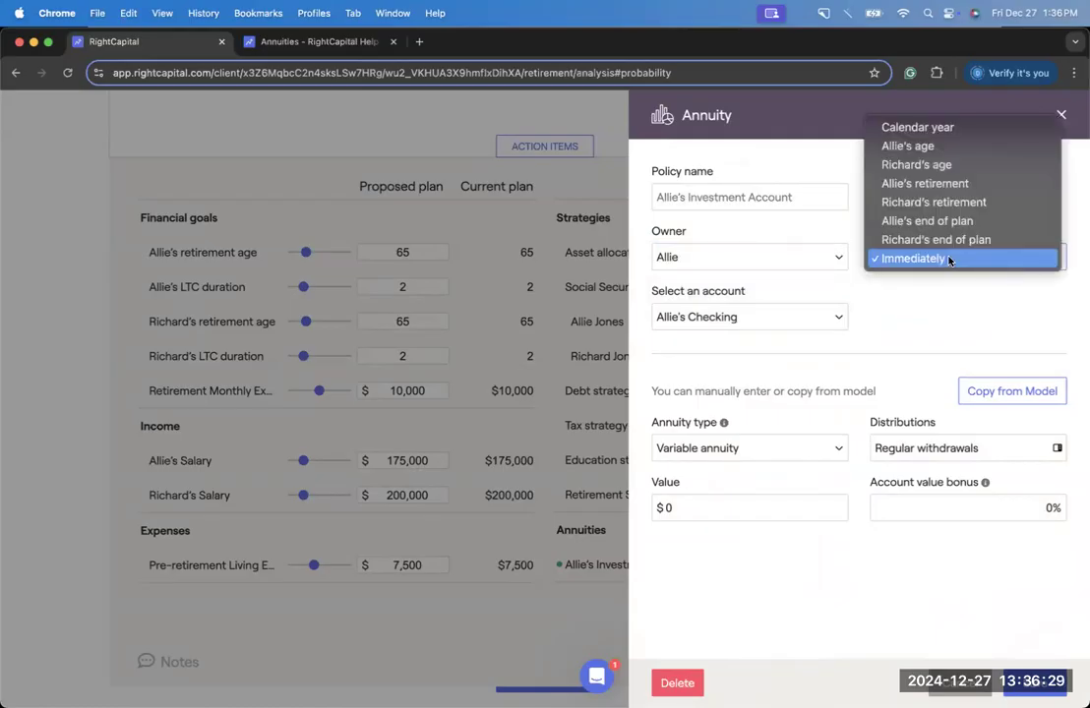
click(917, 127)
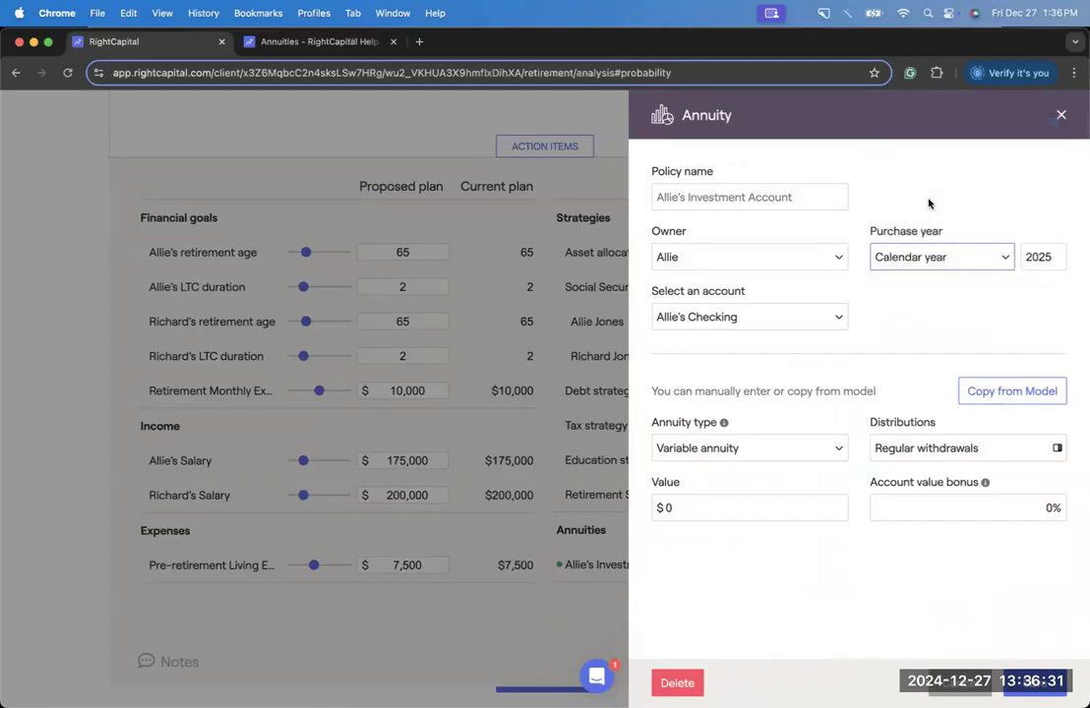
Choose the owner's 401k as the account that funds the annuity purchase.
drag(648, 292, 746, 295)
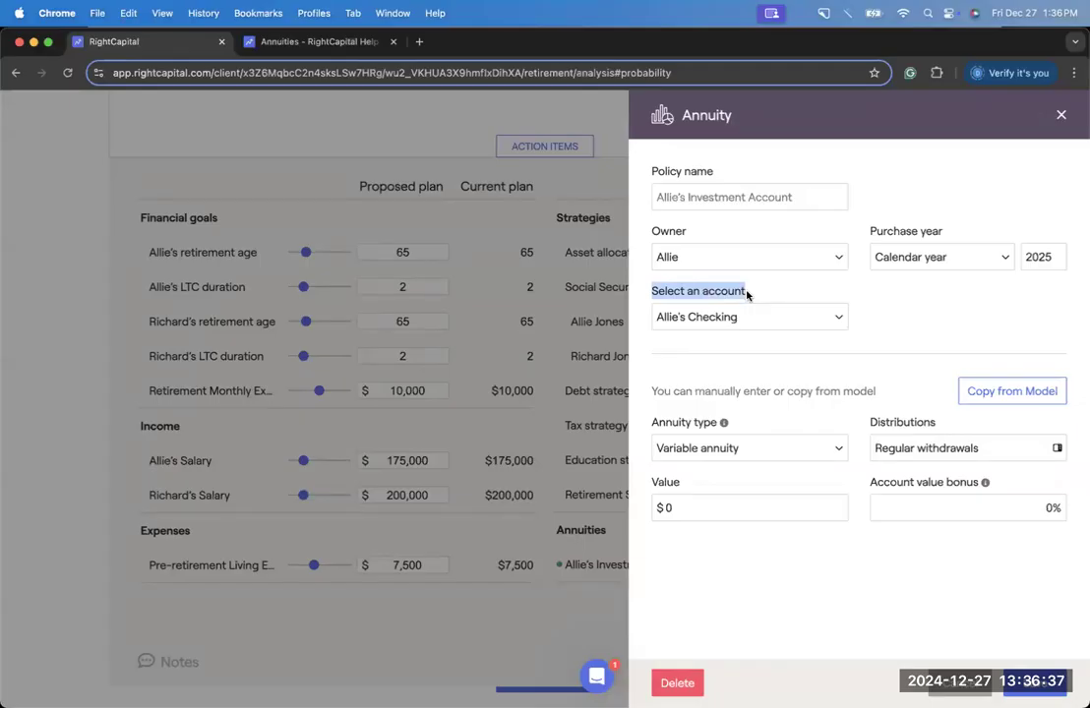
click(770, 319)
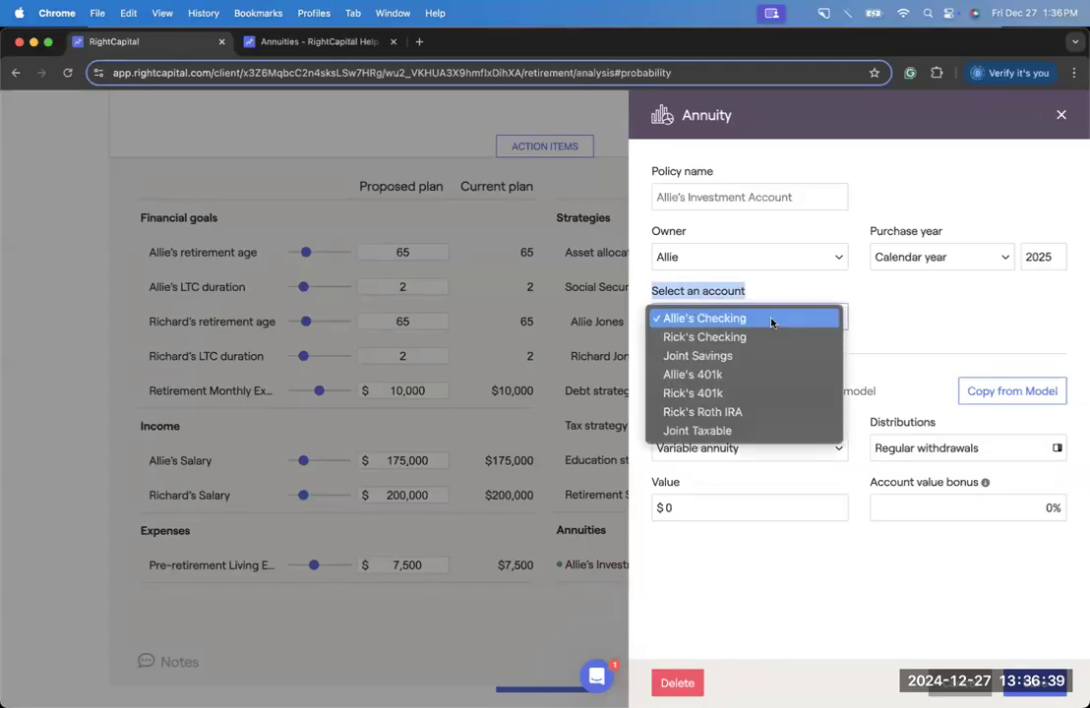
click(735, 377)
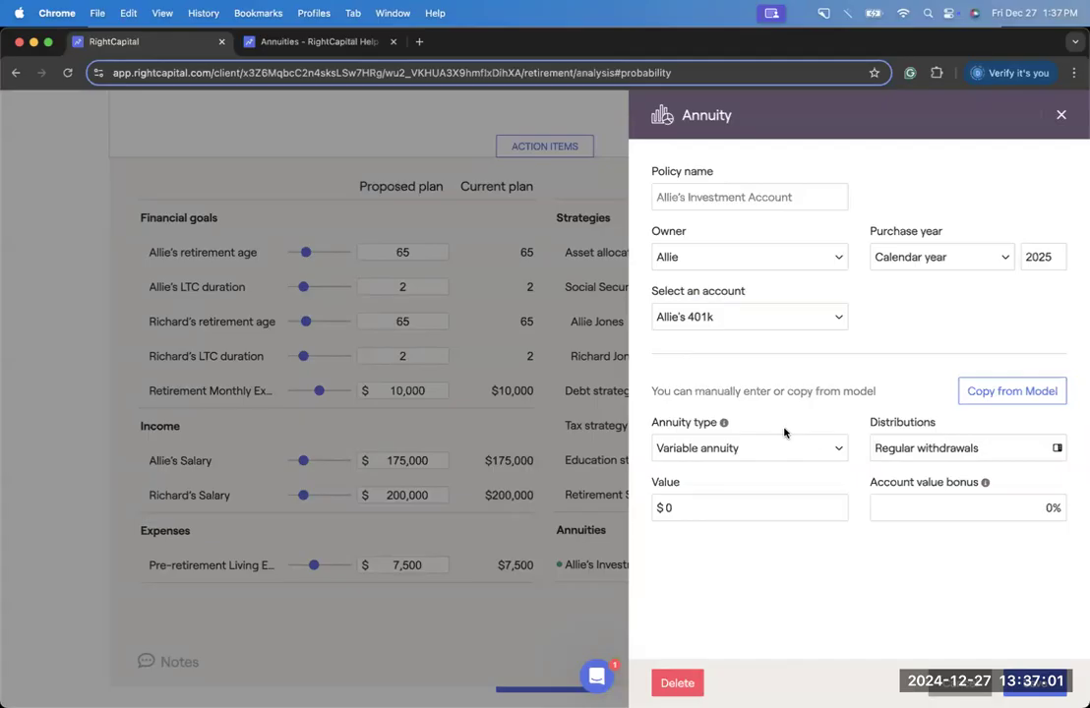
Set the annuity type to Indexed annuity to view its additional fields, and switch it back to Variable annuity.
click(757, 449)
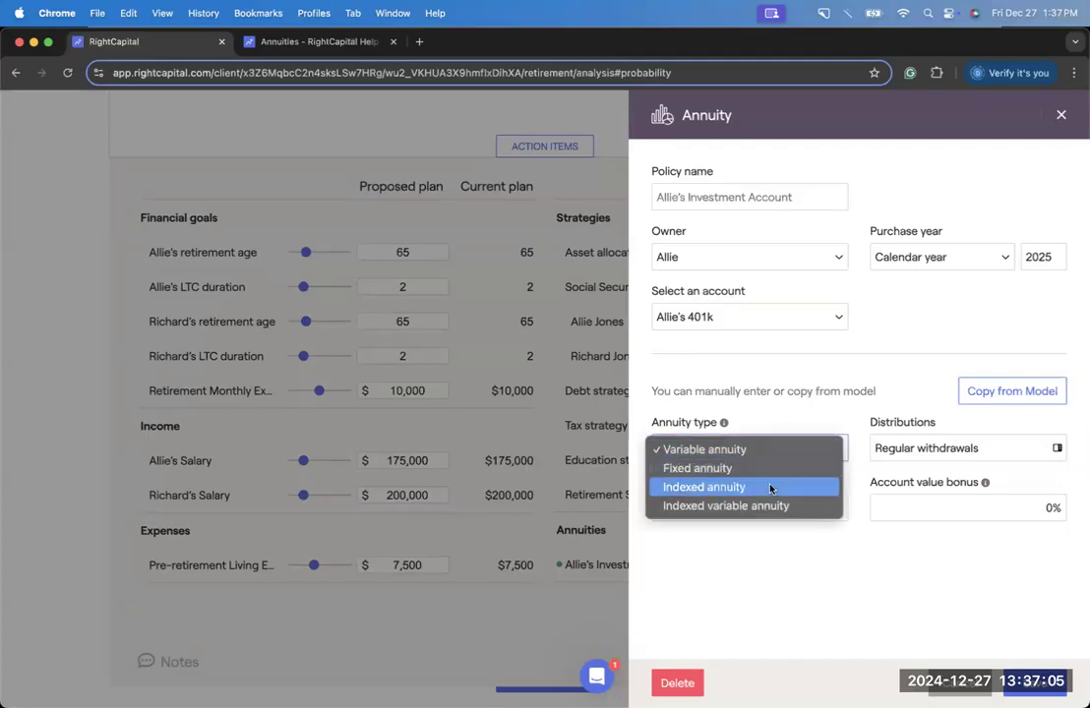
click(770, 488)
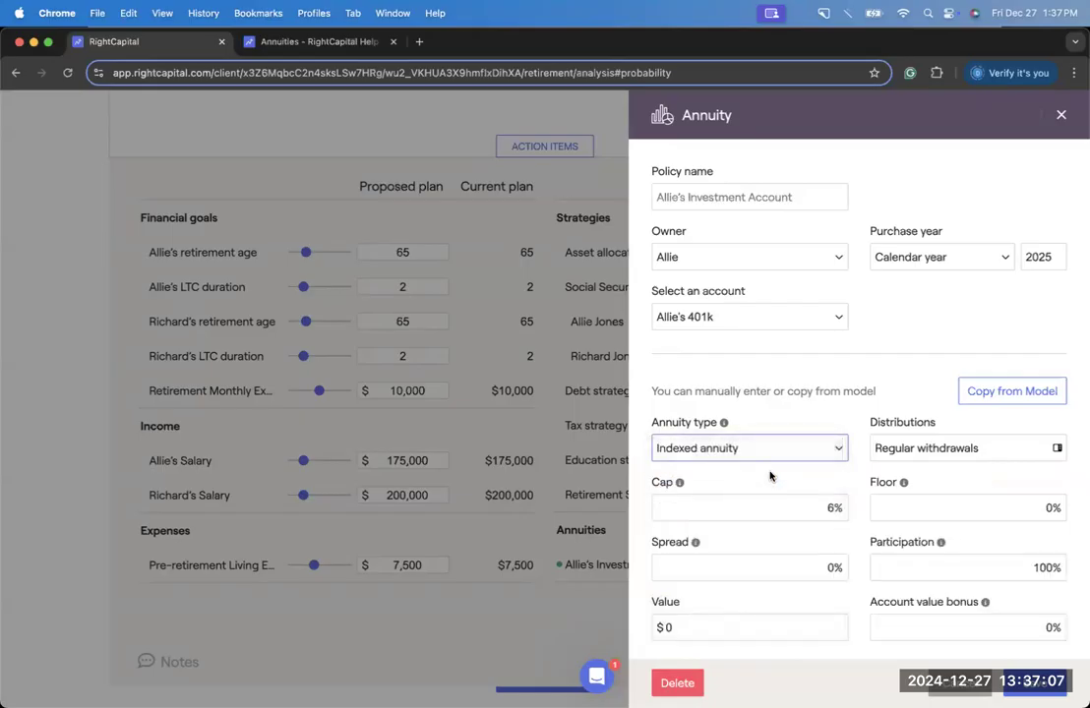
scroll(770, 476, down, 1)
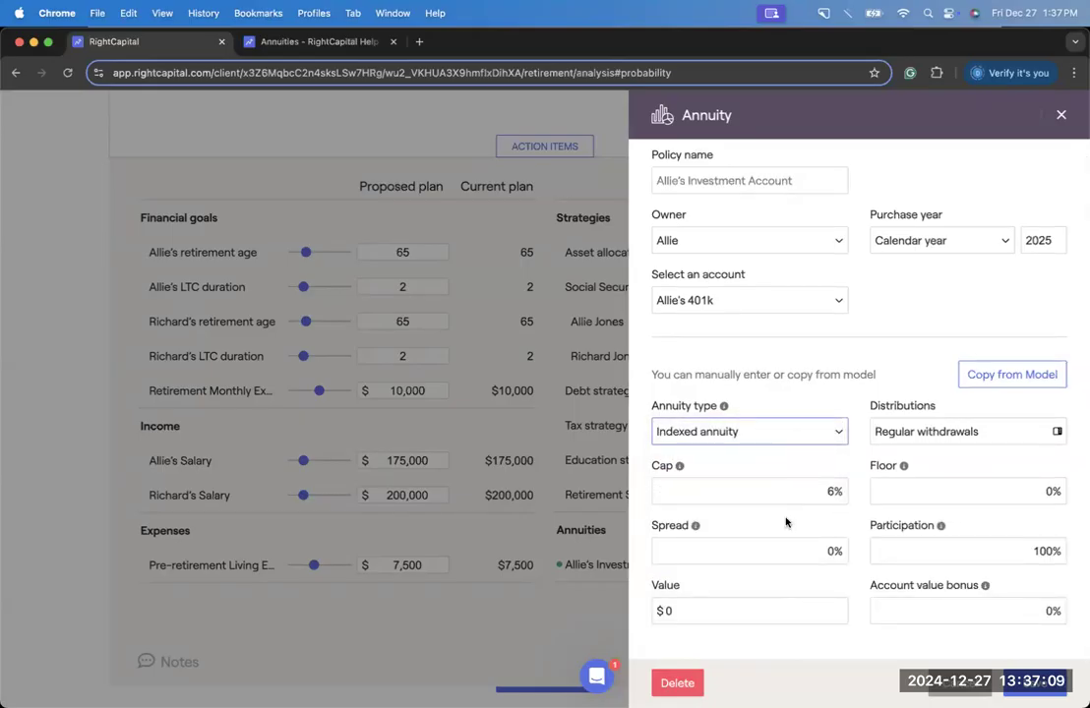
click(782, 433)
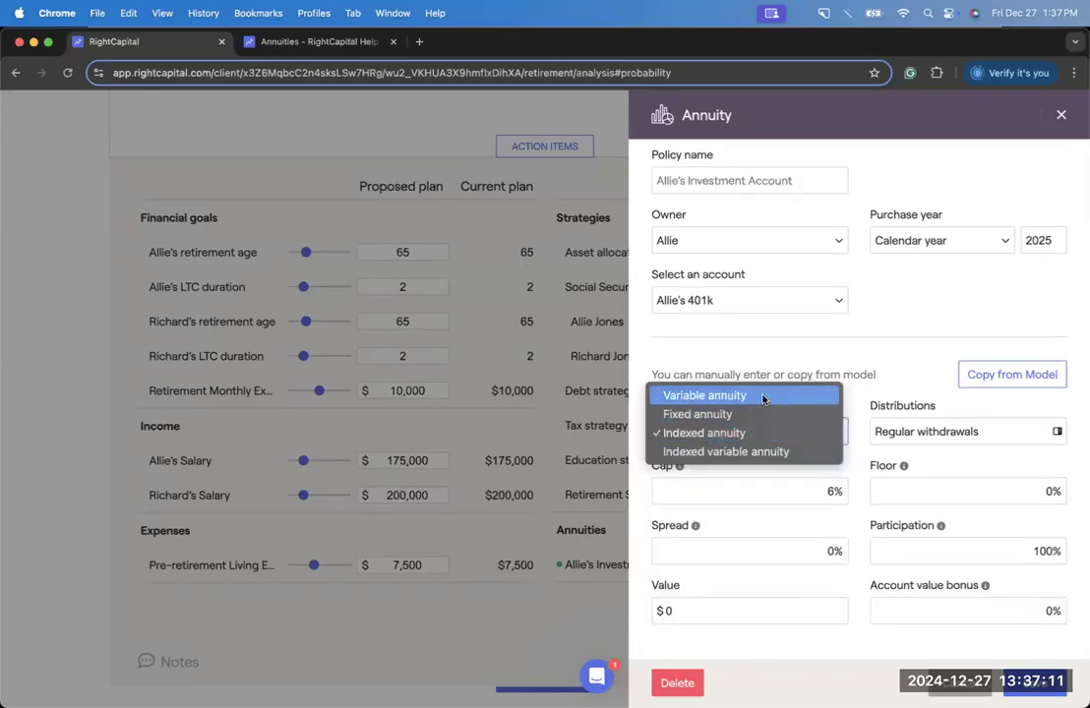
click(762, 397)
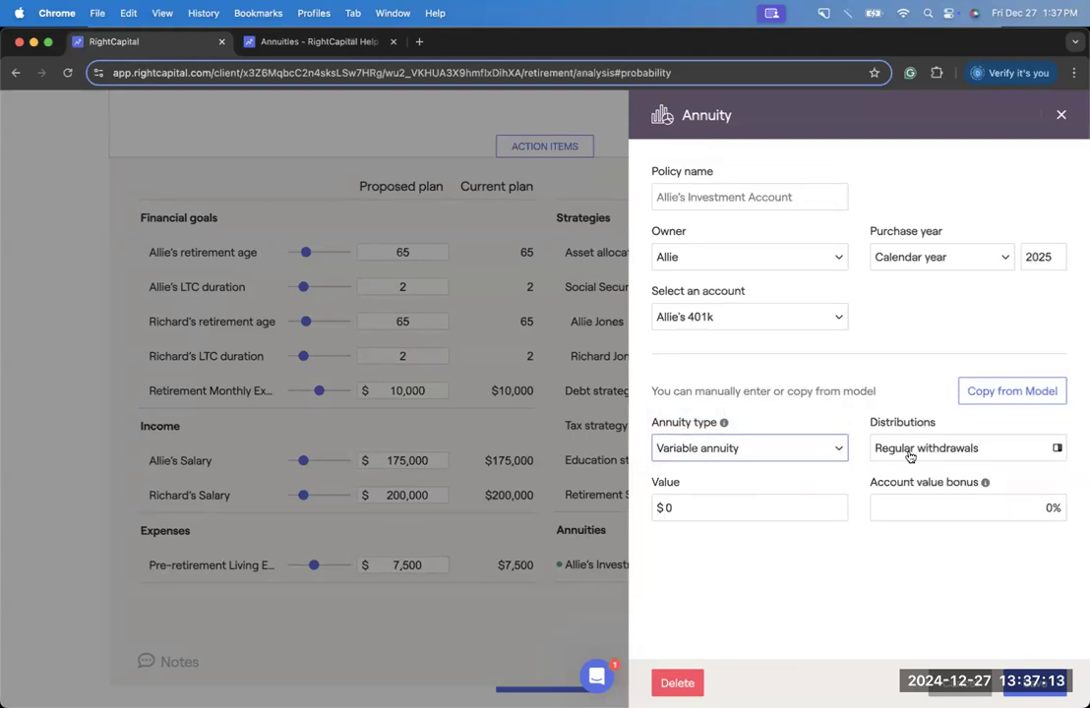
Set the proposed annuity's distribution type to Lifetime income and return to the annuity details.
click(880, 447)
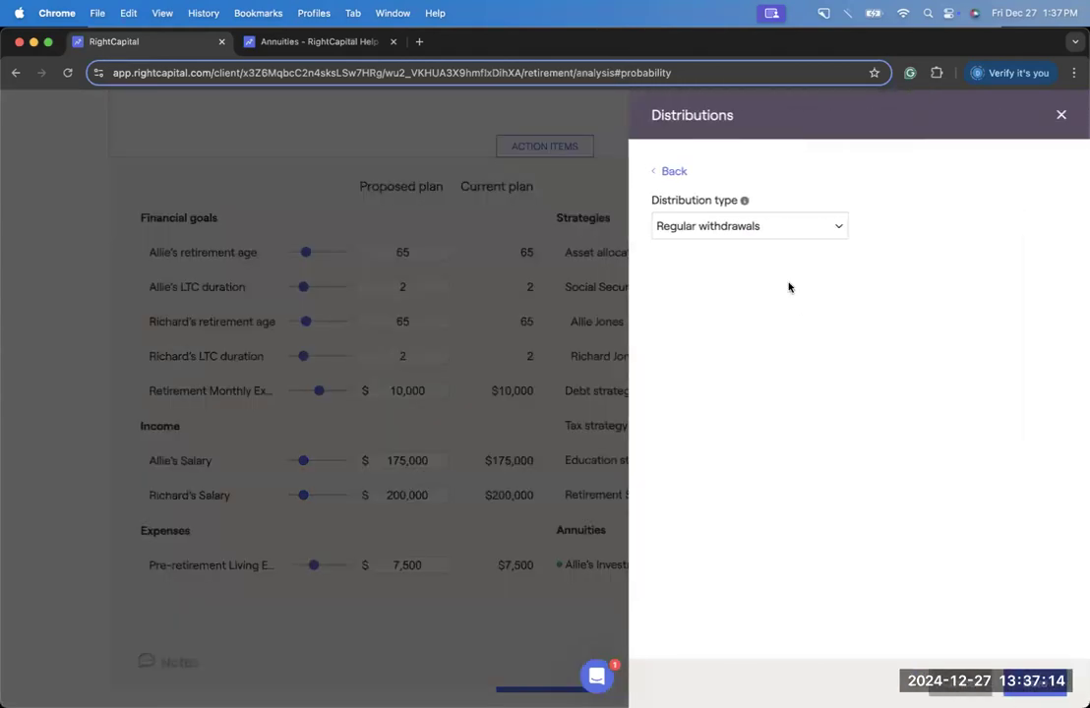
click(765, 223)
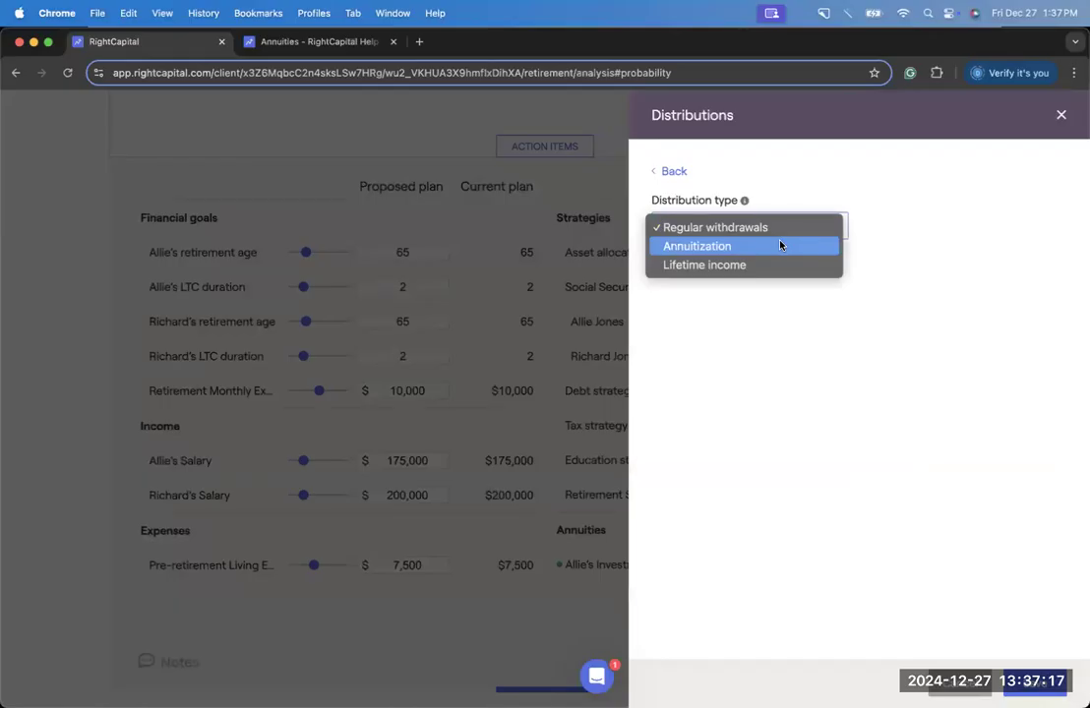
click(746, 265)
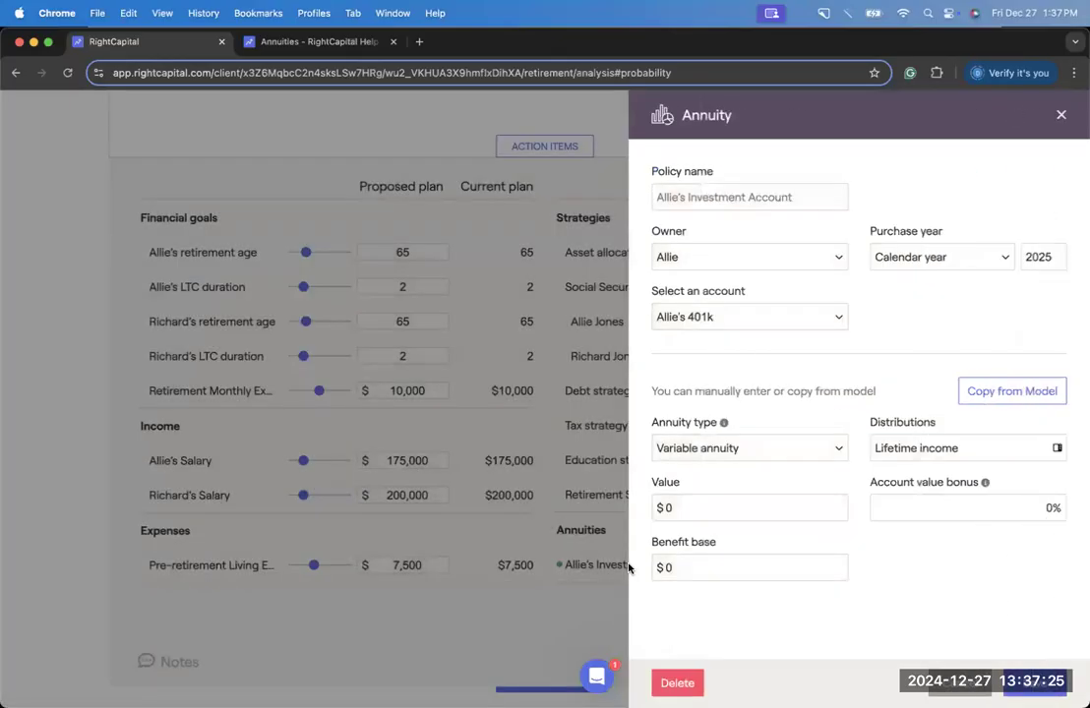
Set the annuity's value to $100,000, read the account value bonus explanation, and set that bonus to 5%.
click(689, 508)
text(100,000)
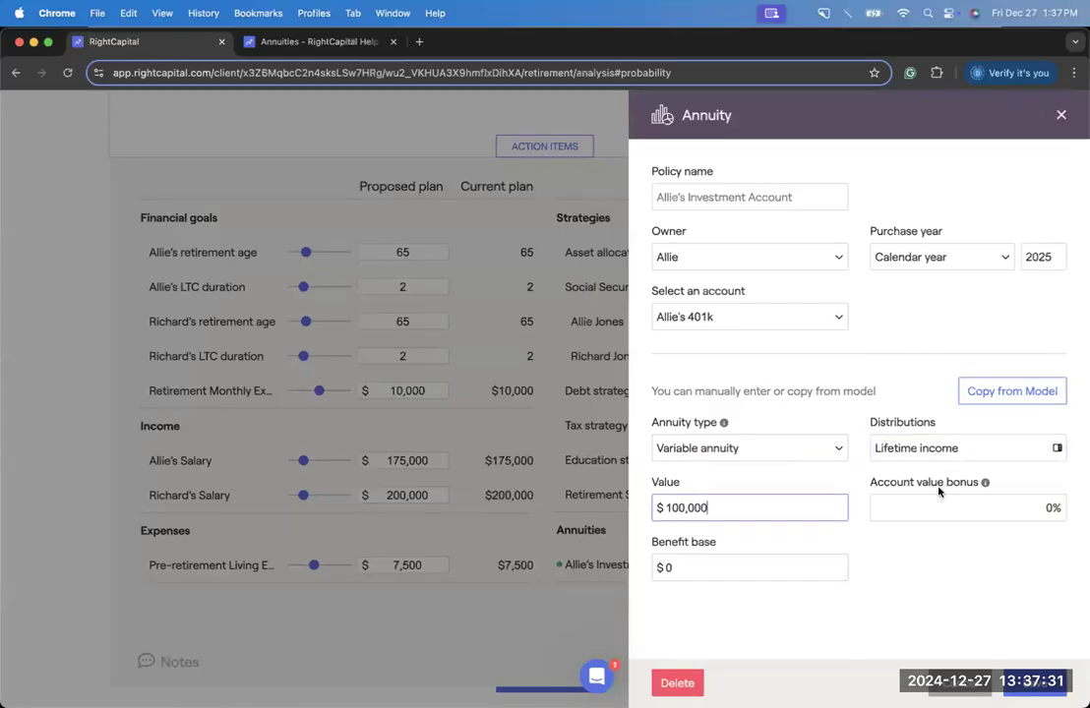
mouse_move(984, 484)
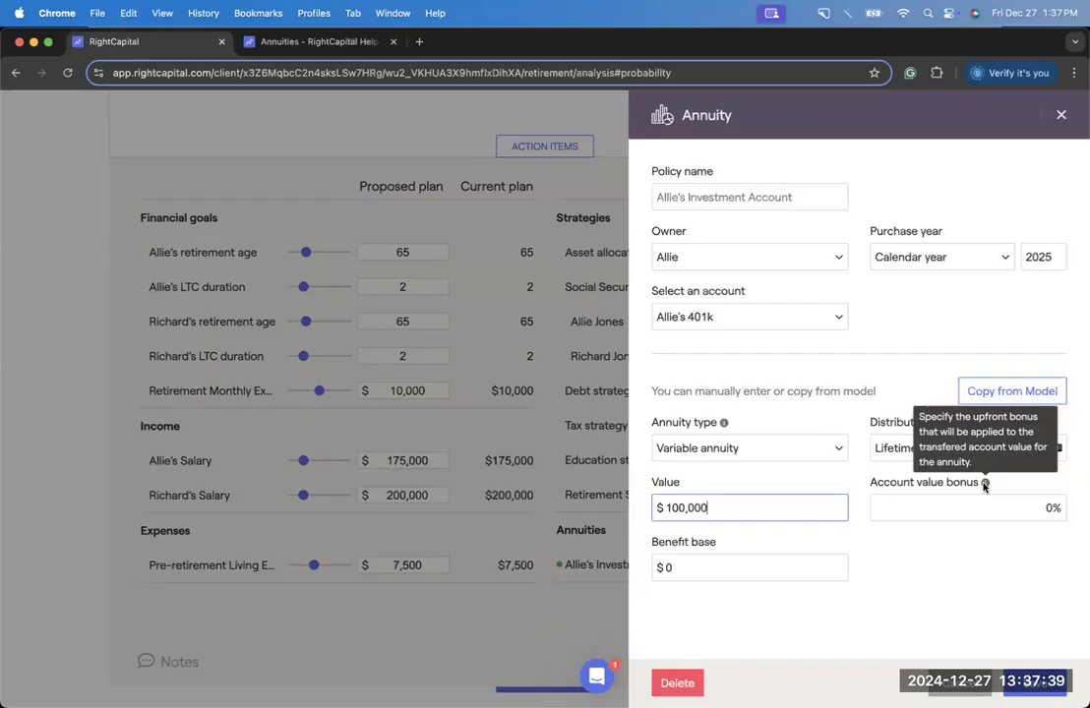
click(1033, 508)
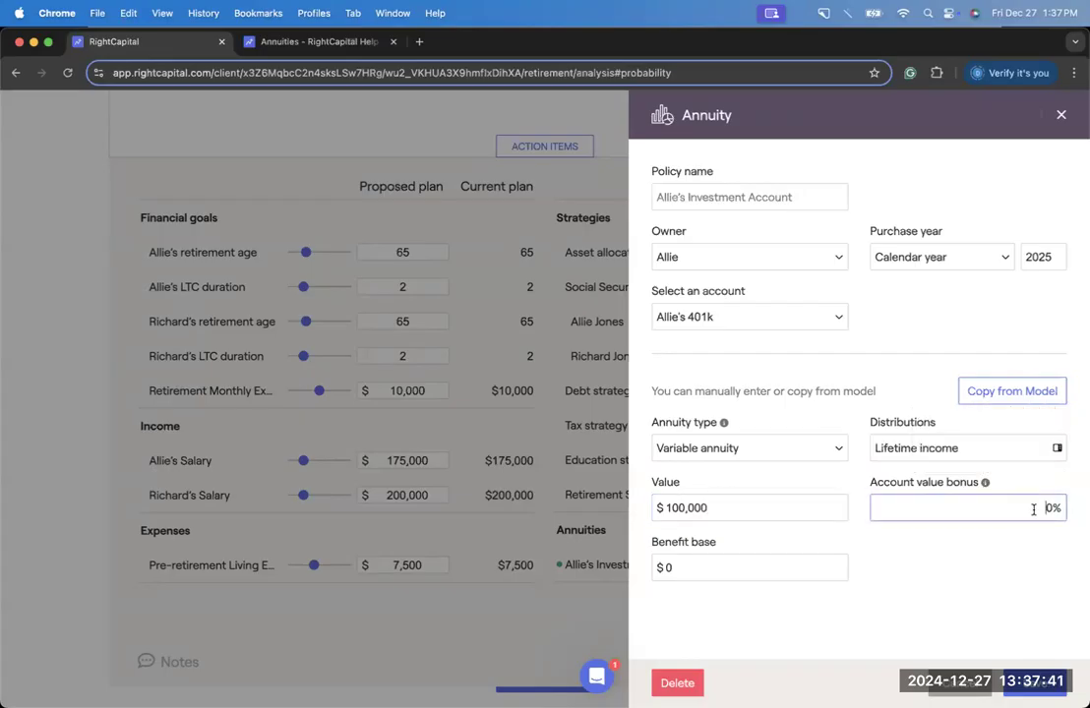
text(5)
Set the annuity's benefit base to $110,000.
click(705, 567)
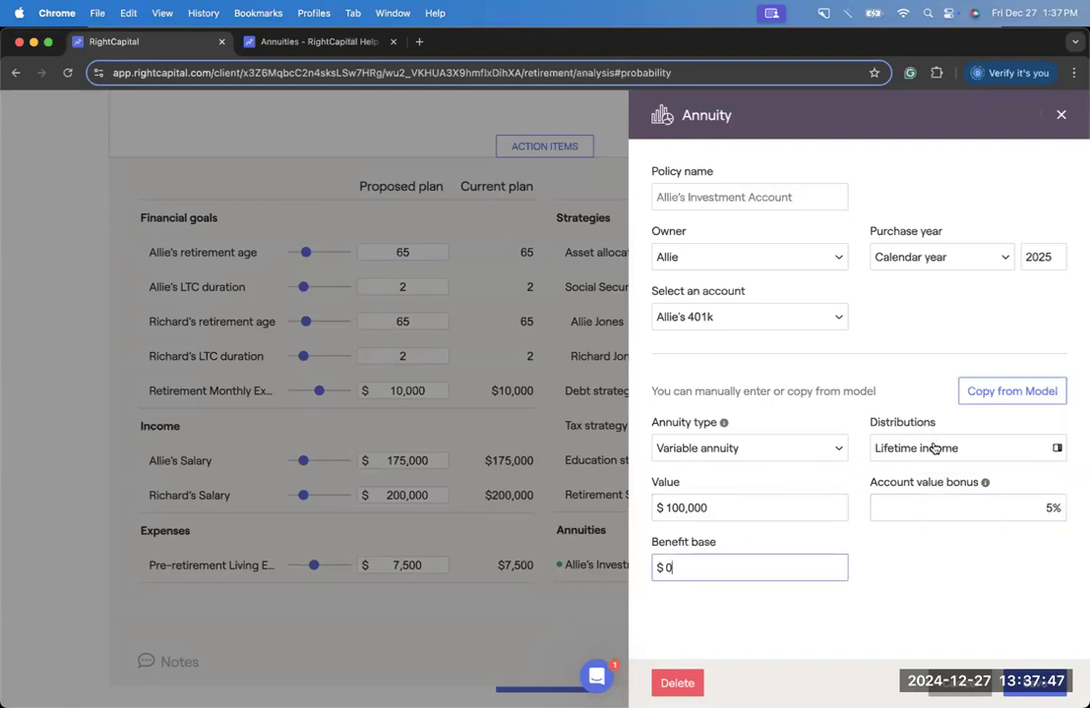
key(BackSpace)
text(100000)
click(668, 567)
text(1)
click(889, 555)
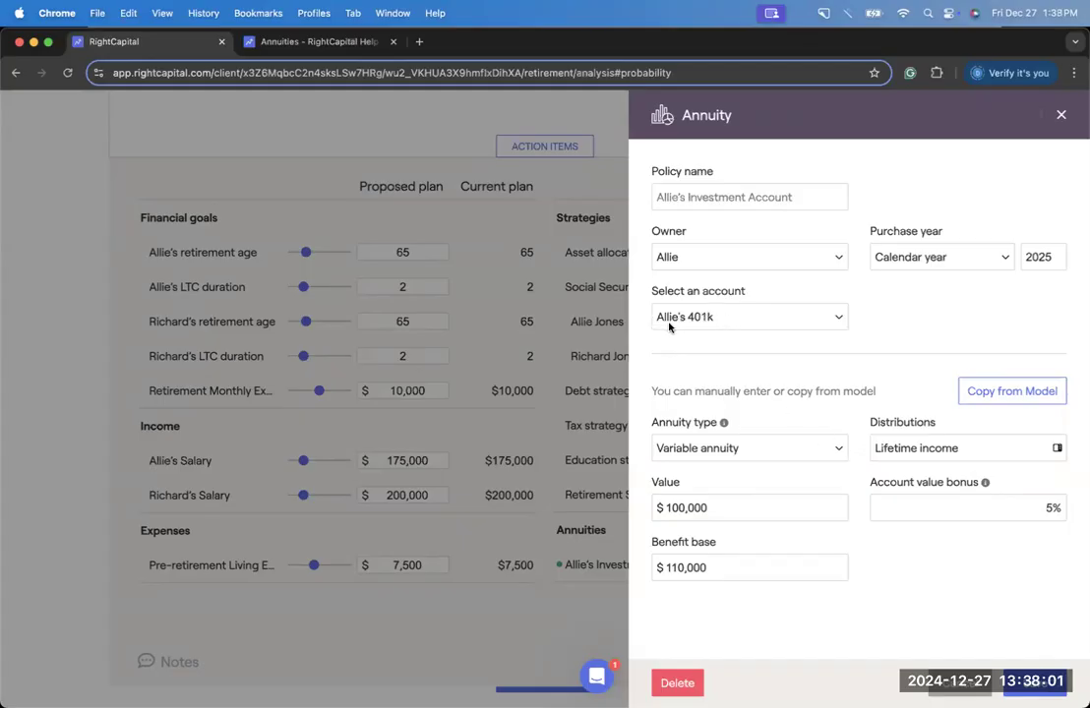
Keep the client's 401k as the source account, name the policy with the client's first name plus "Annuity", and save the proposed annuity.
click(724, 320)
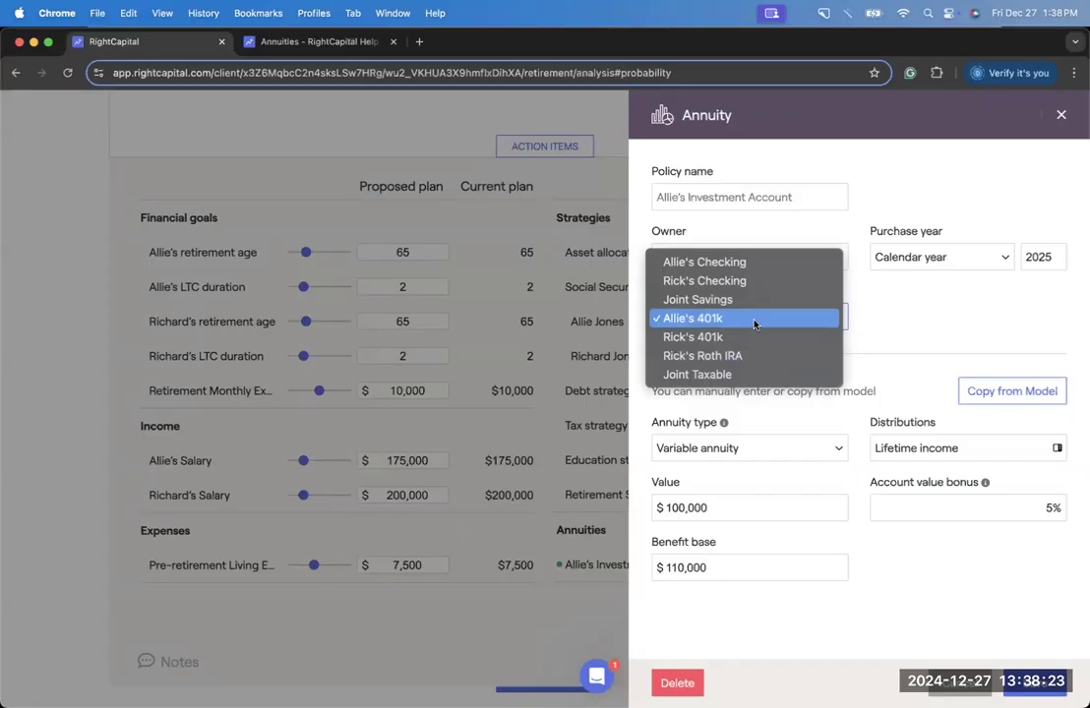
click(754, 320)
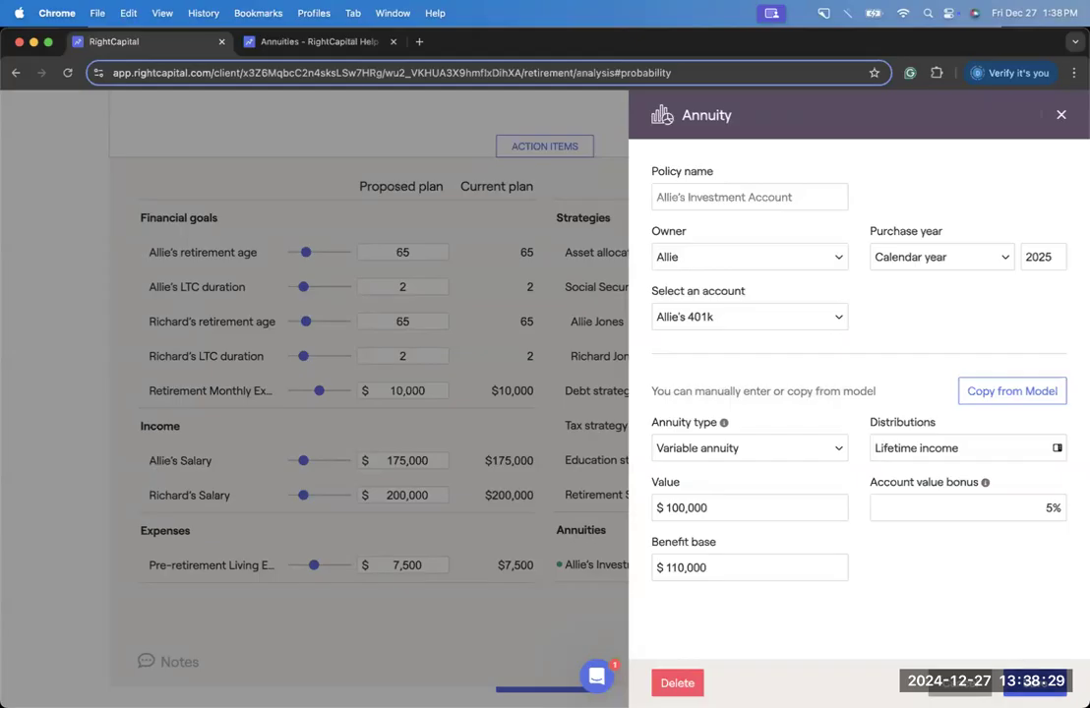
click(721, 197)
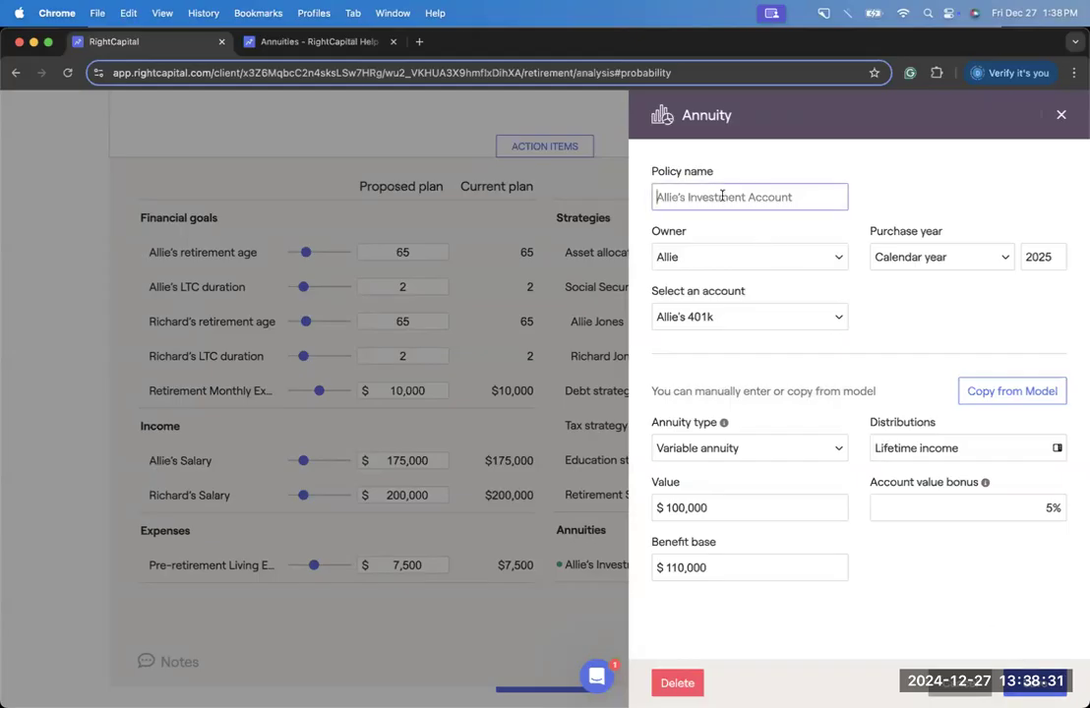
text(Allie's Annuity)
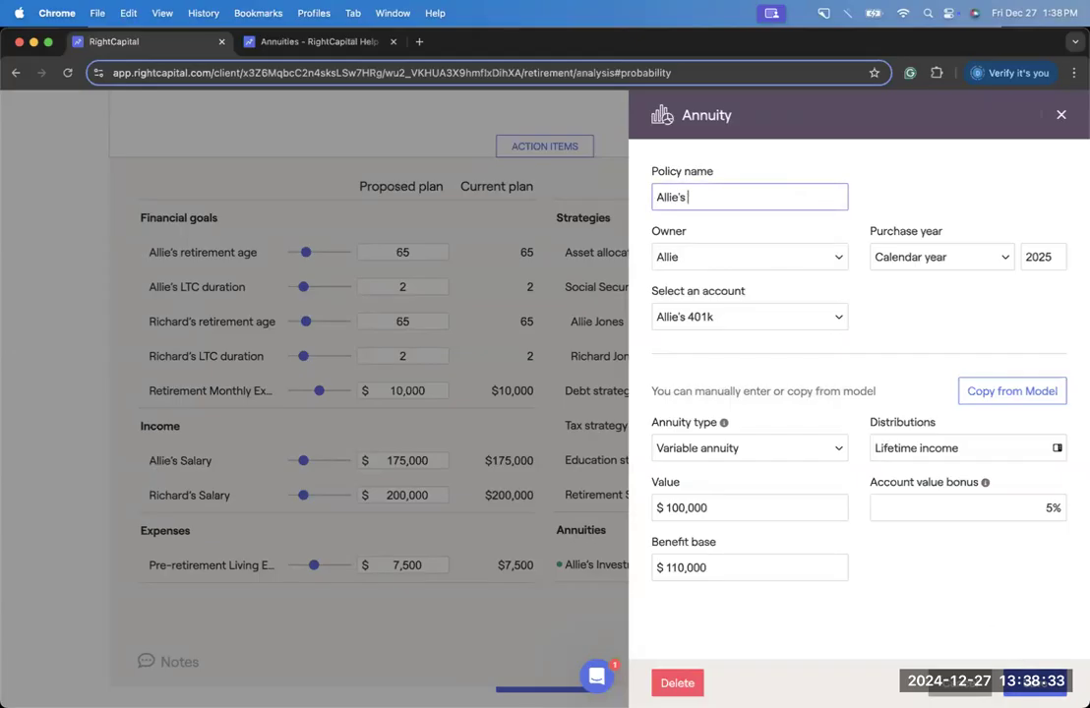
click(873, 186)
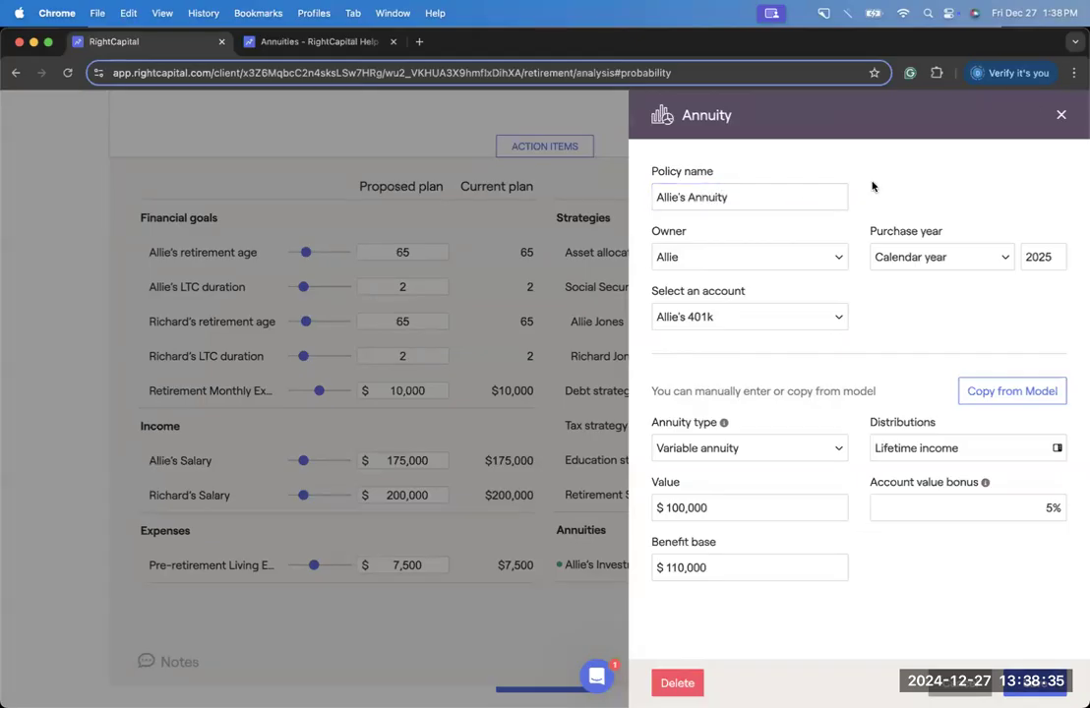
click(1033, 685)
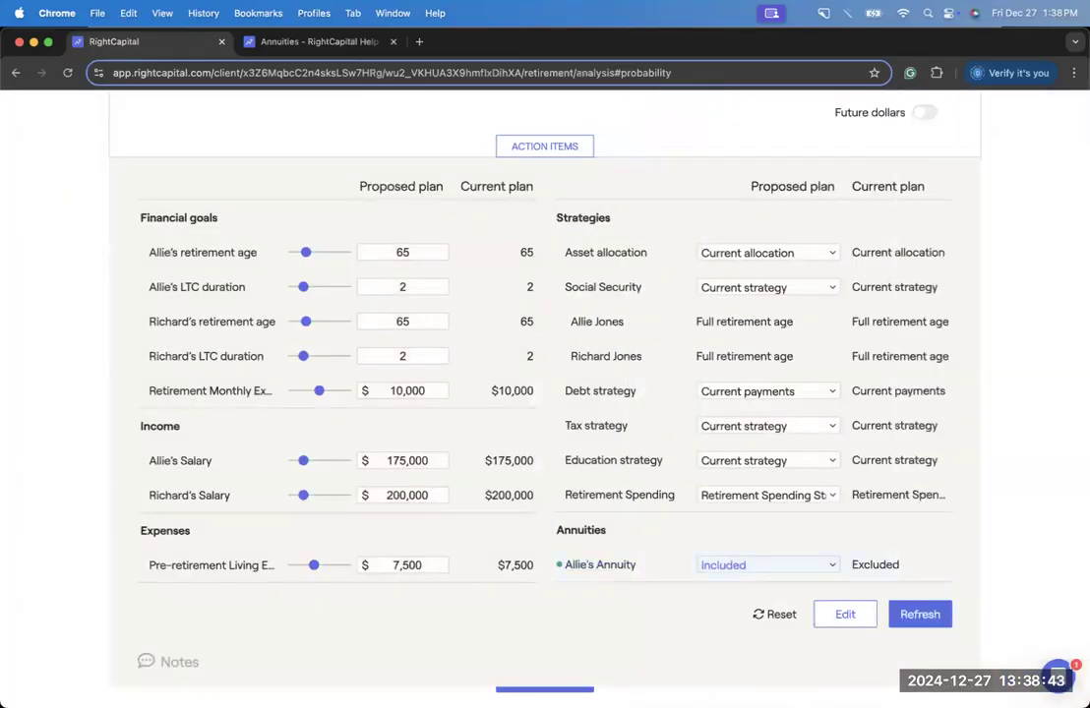
Compare the probability of success and ending assets of the proposed and current plans.
scroll(554, 486, up, 5)
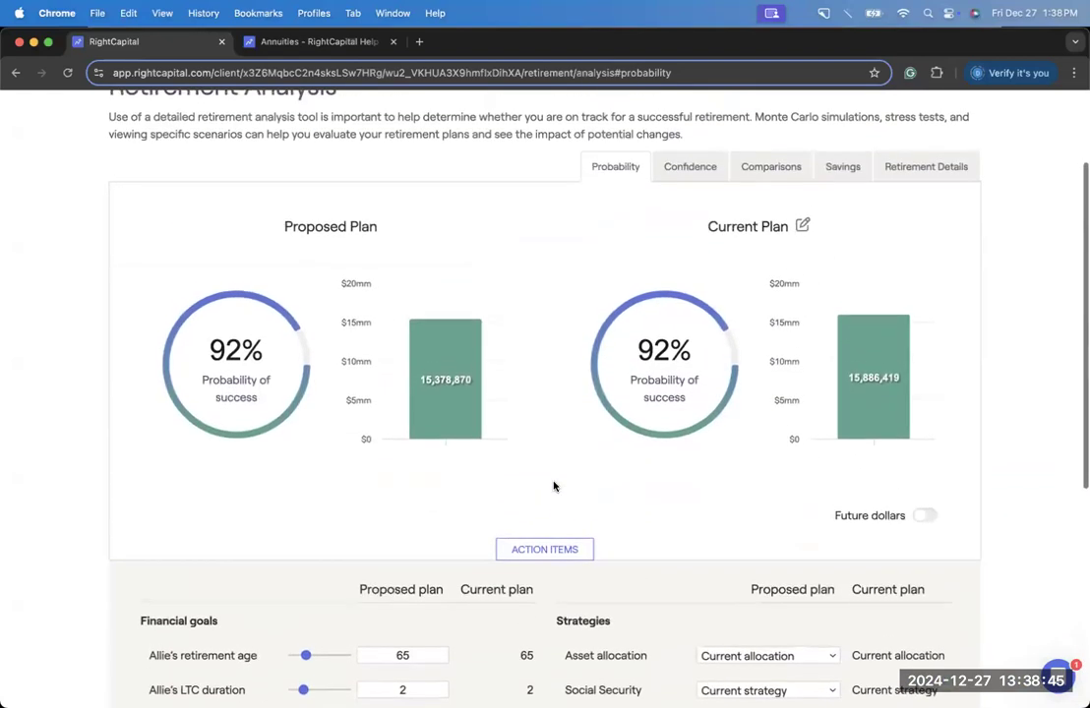
scroll(554, 486, up, 1)
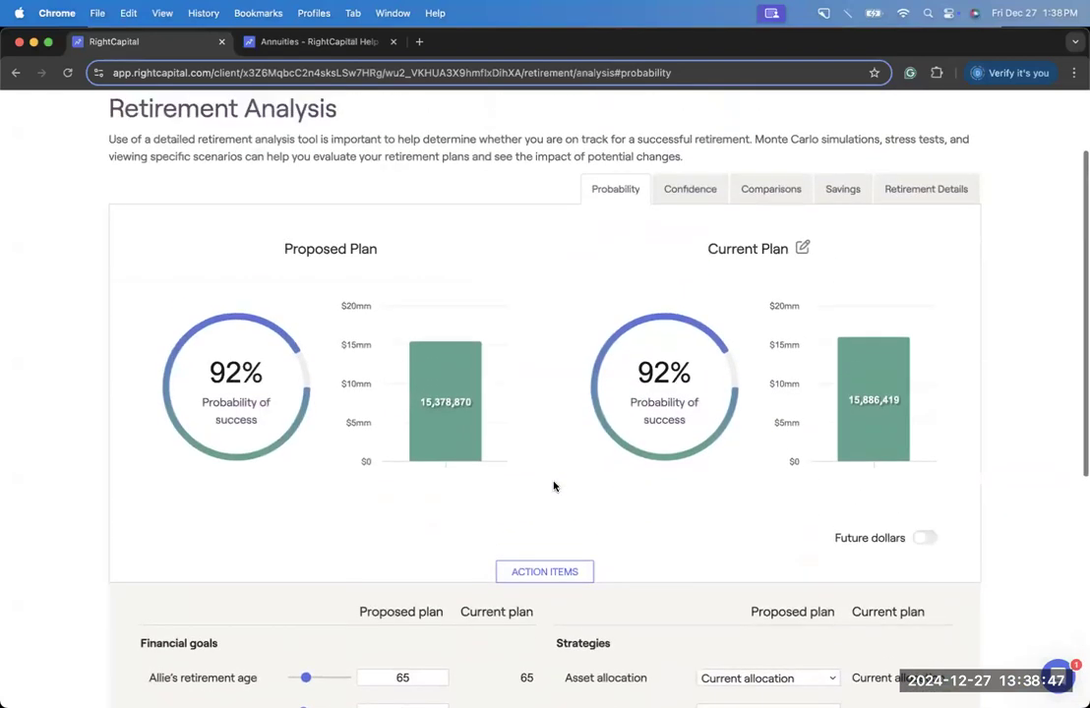
scroll(553, 484, down, 1)
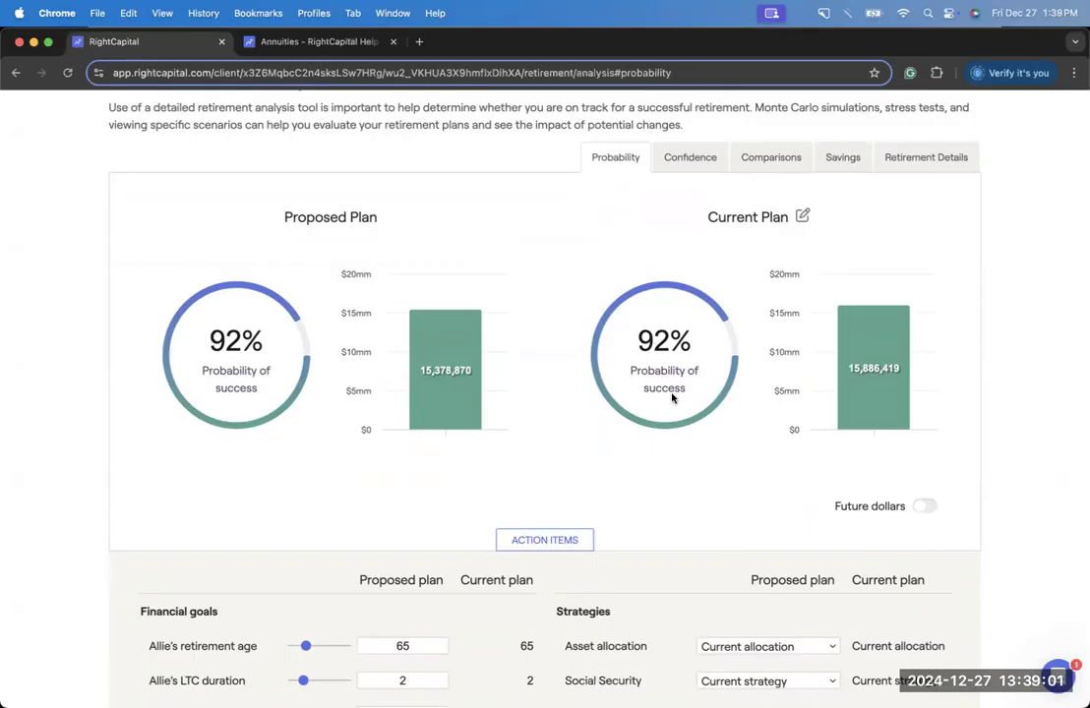
scroll(671, 401, down, 1)
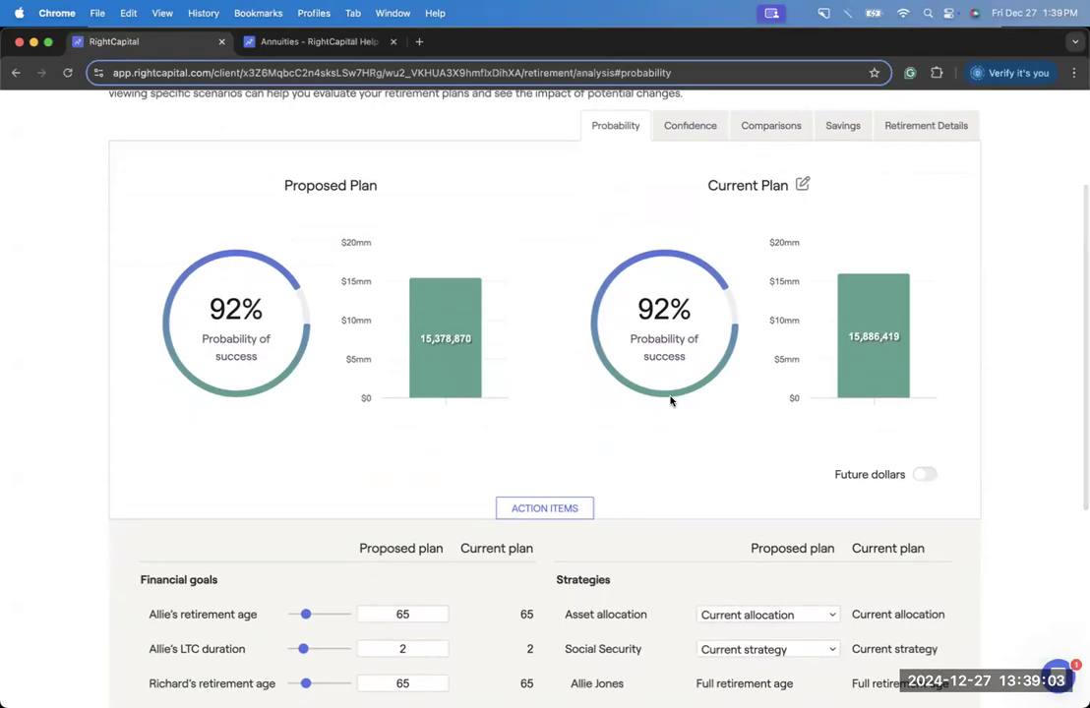
scroll(670, 401, up, 3)
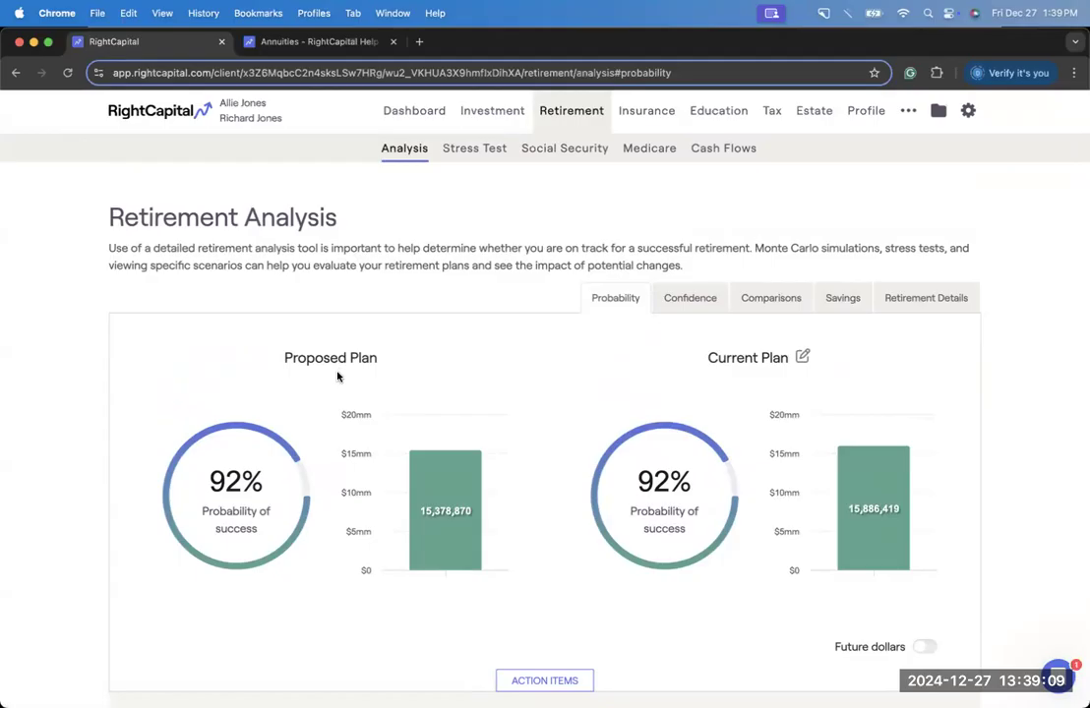
Check the inclusion options of the new annuity action item in the proposed plan, keeping it Included.
scroll(337, 377, down, 5)
scroll(453, 374, down, 3)
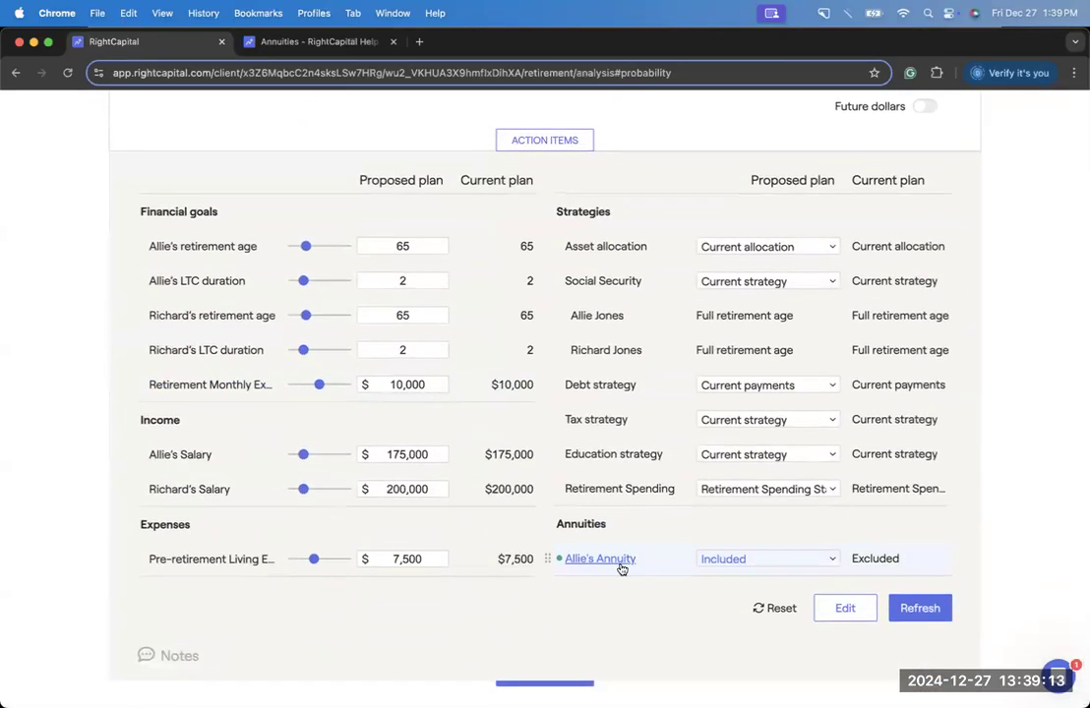
click(721, 558)
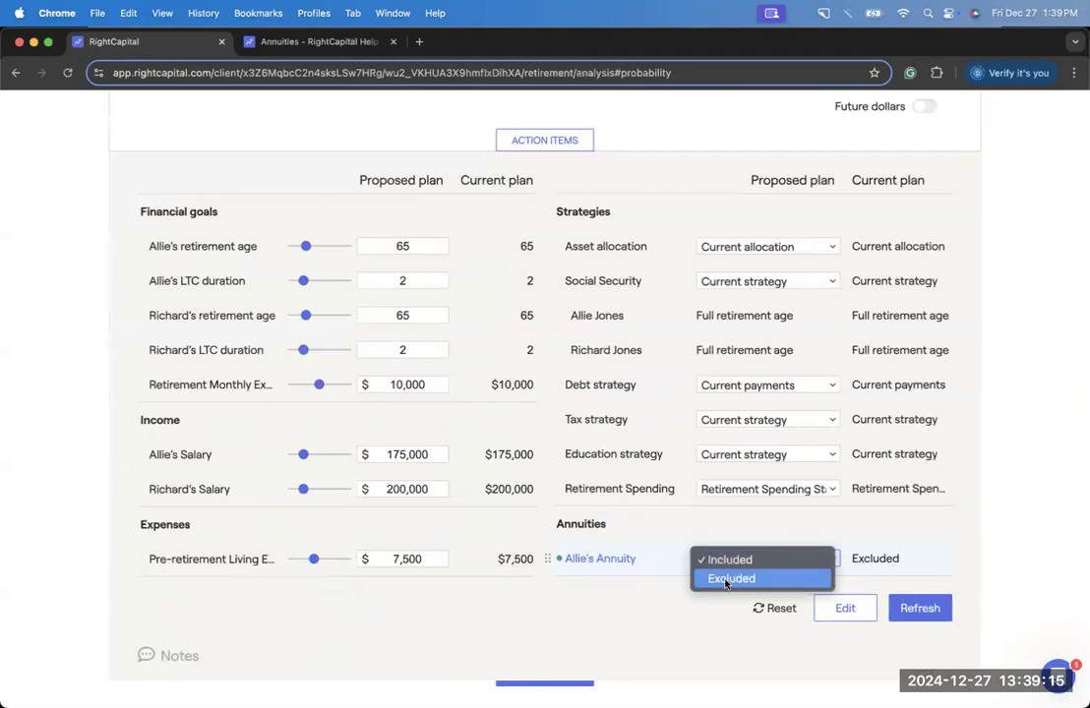
click(722, 559)
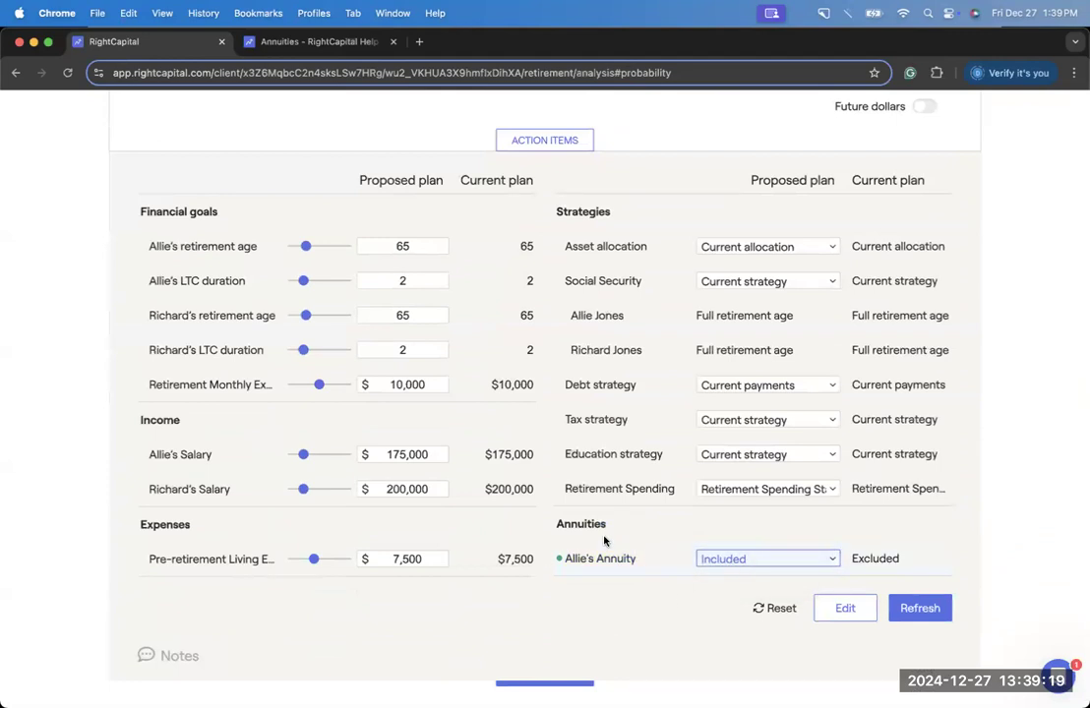
Review the plan probabilities again and examine the Comparisons scenario analysis of invested assets under the Baseline scenario.
scroll(605, 540, up, 3)
scroll(605, 540, up, 3)
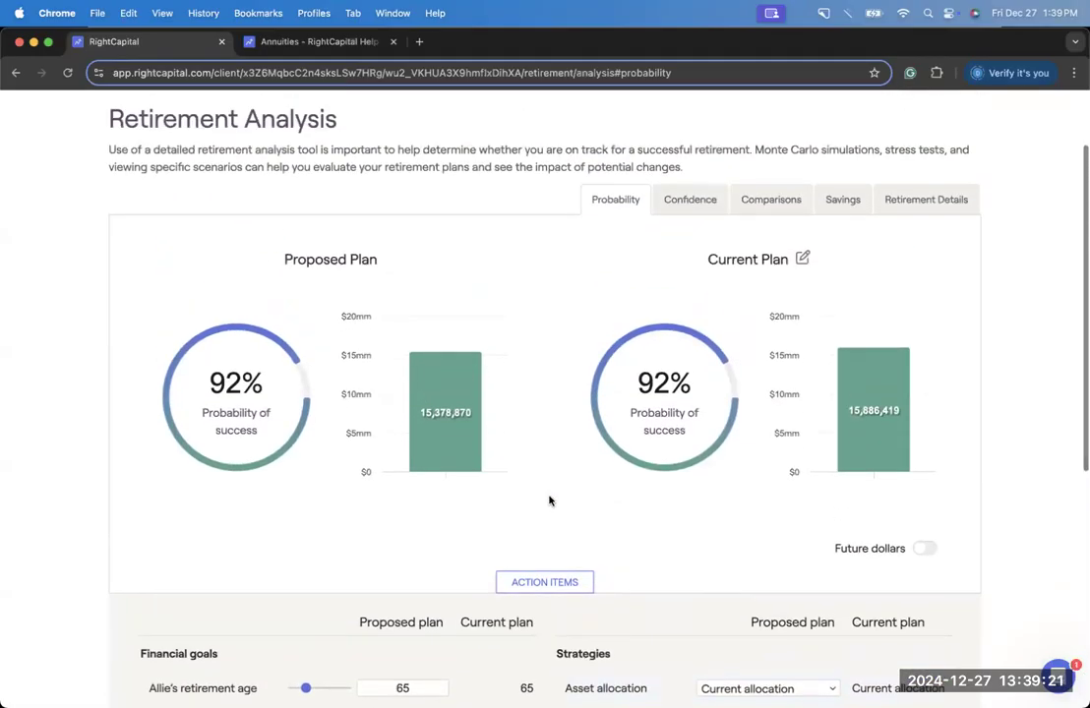
scroll(549, 501, up, 1)
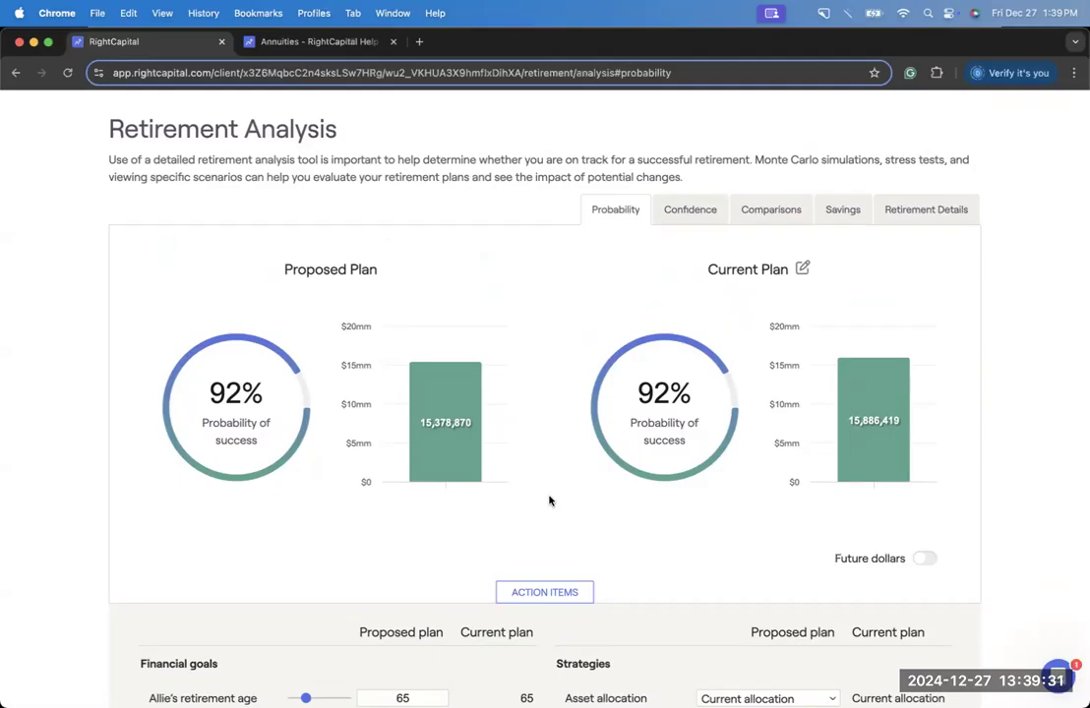
scroll(687, 224, up, 2)
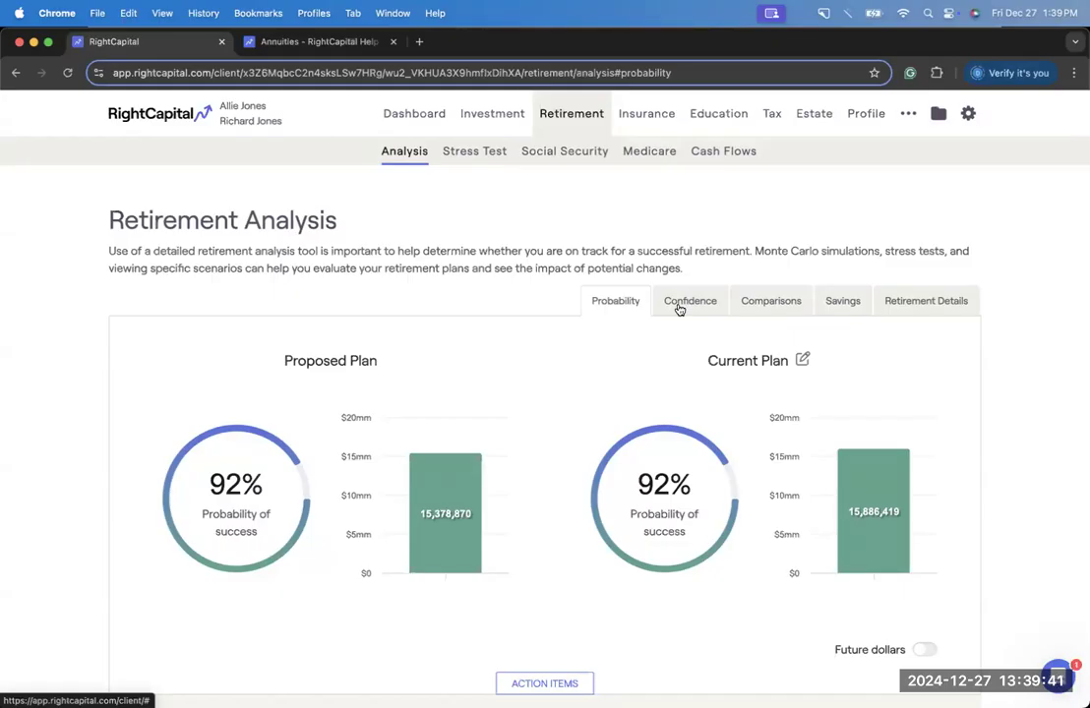
click(754, 307)
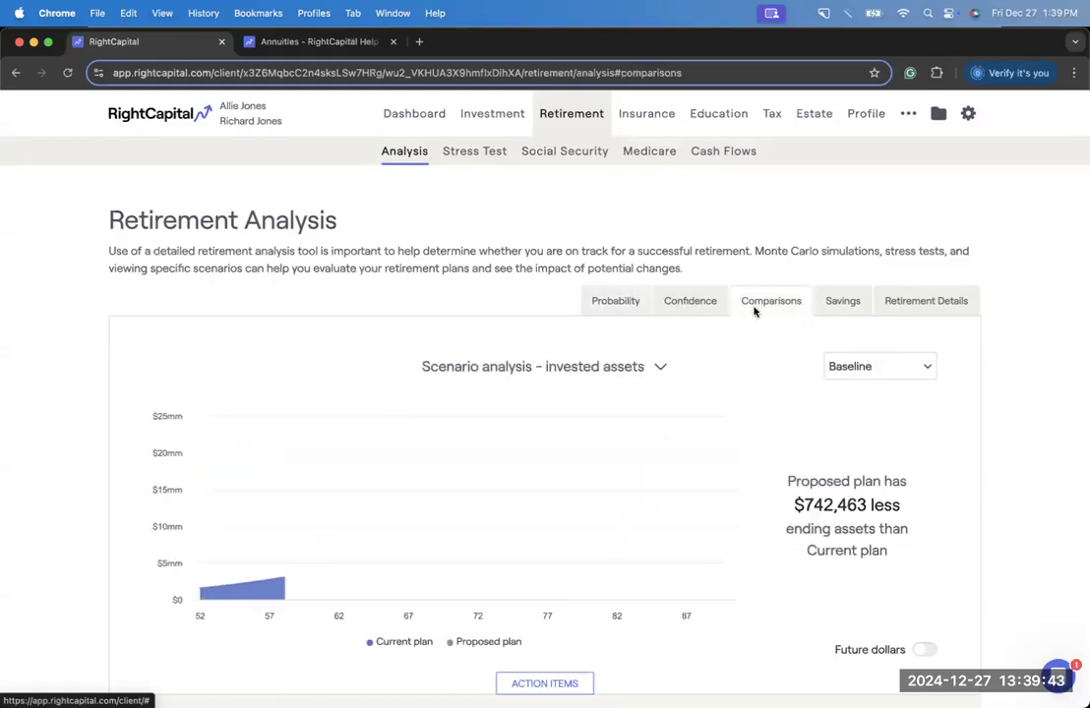
scroll(765, 421, down, 2)
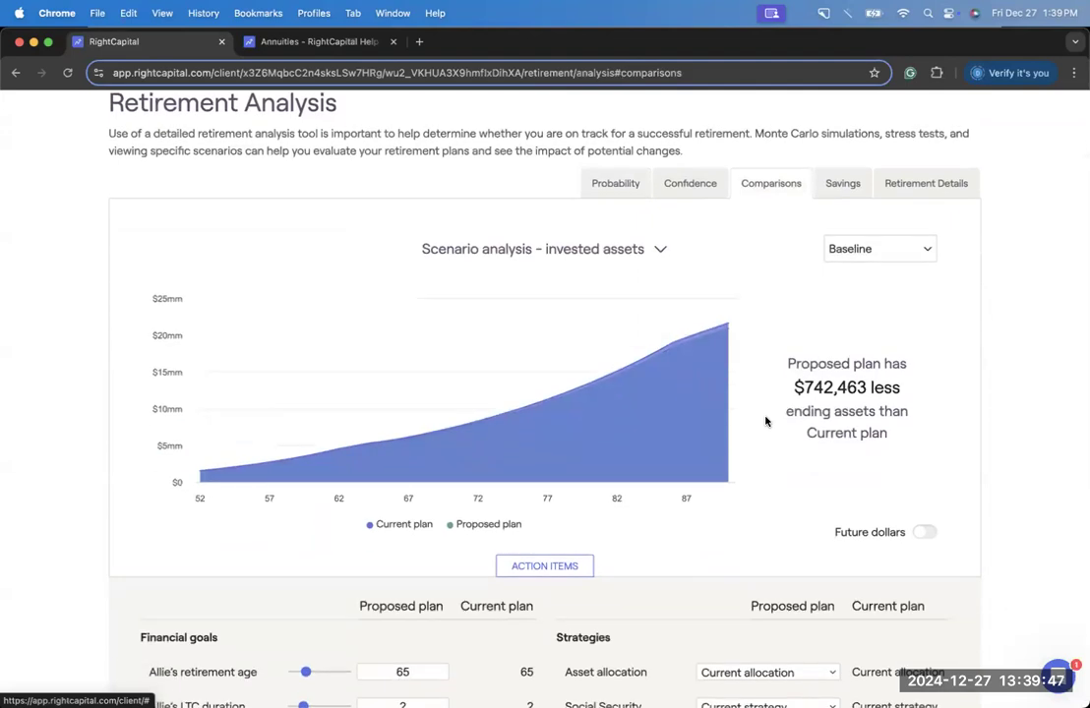
scroll(765, 420, down, 1)
scroll(765, 421, down, 1)
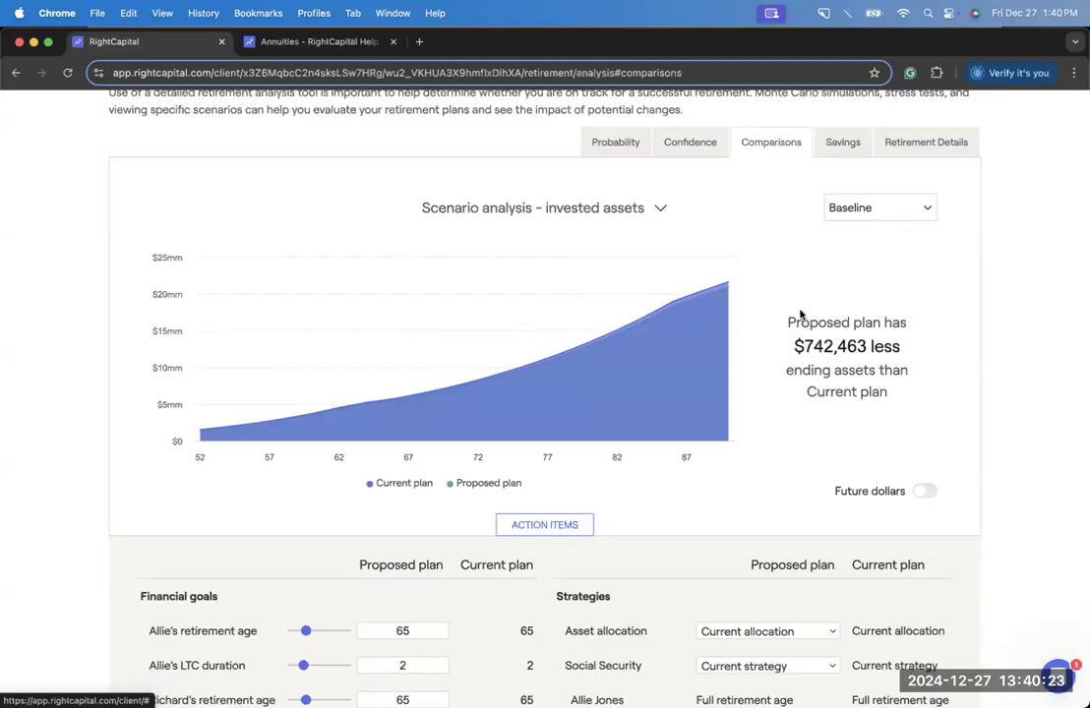
Switch the comparison scenario to Flat 6% return and examine the difference in ending assets between the plans.
click(881, 210)
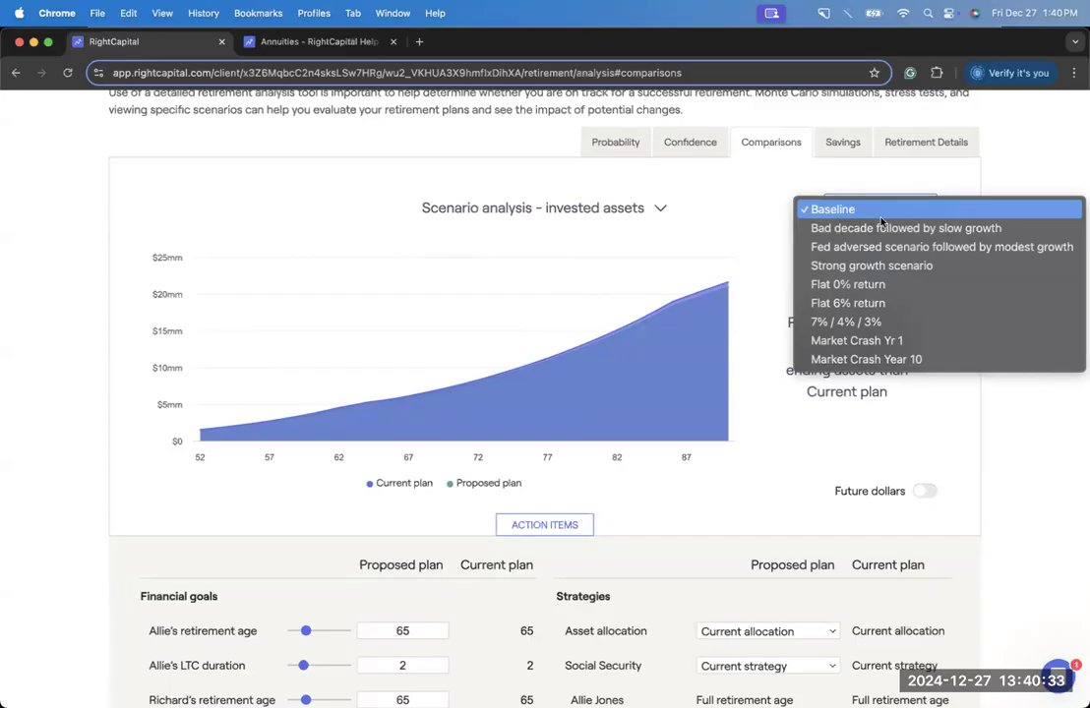
click(894, 303)
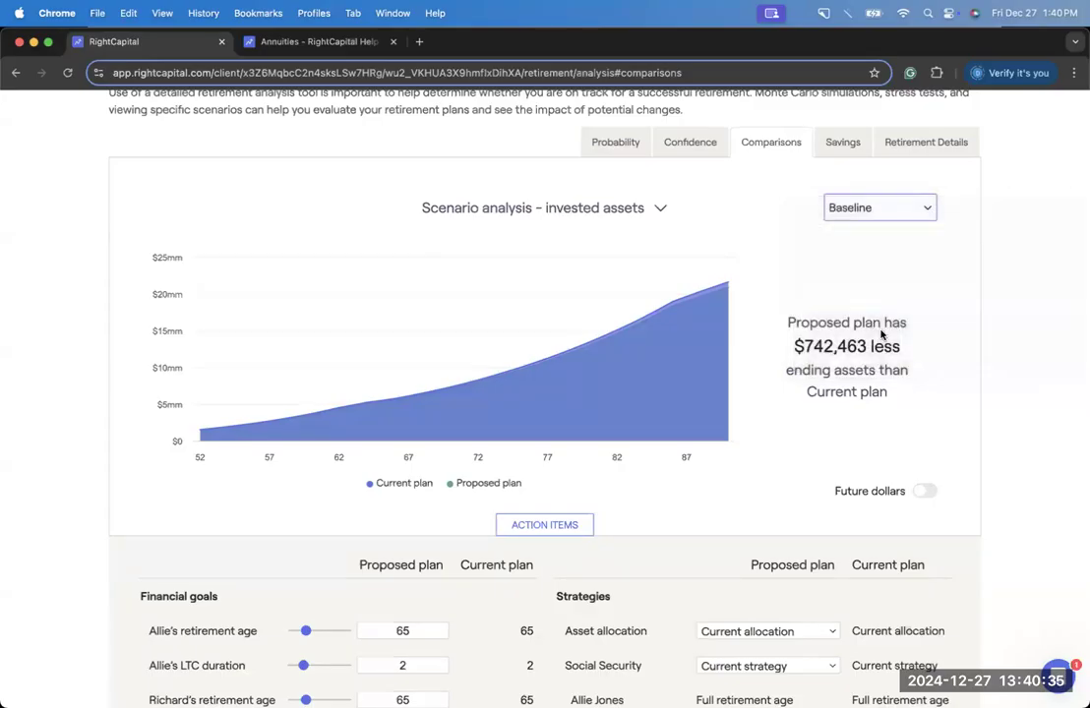
scroll(816, 302, down, 1)
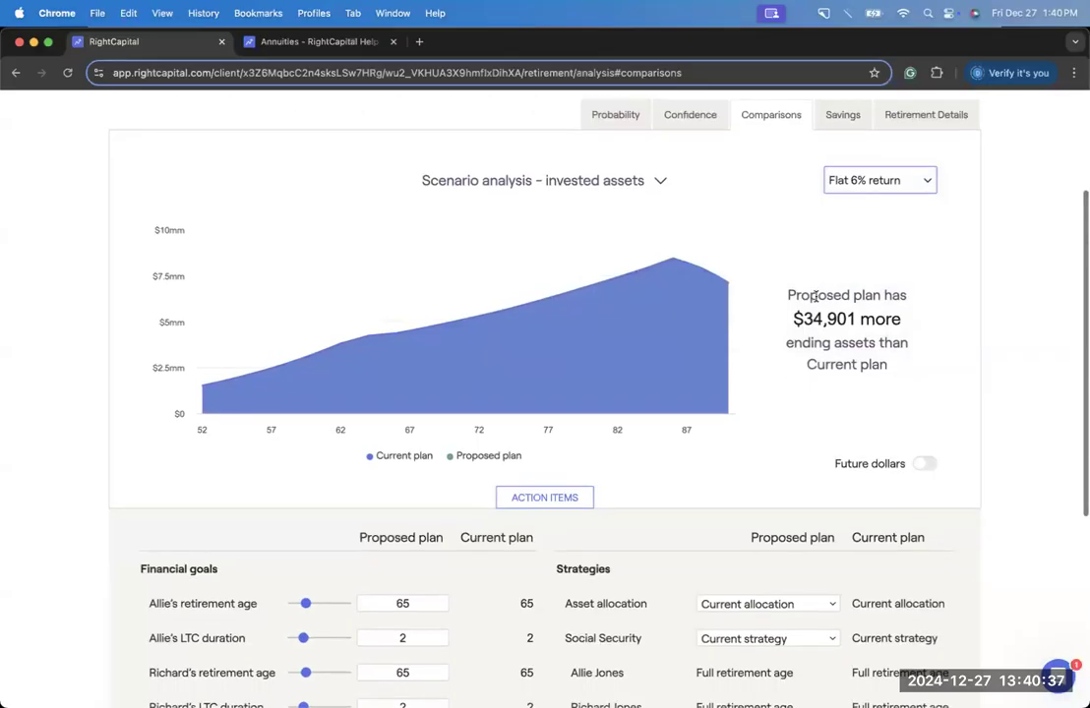
drag(795, 321, 901, 325)
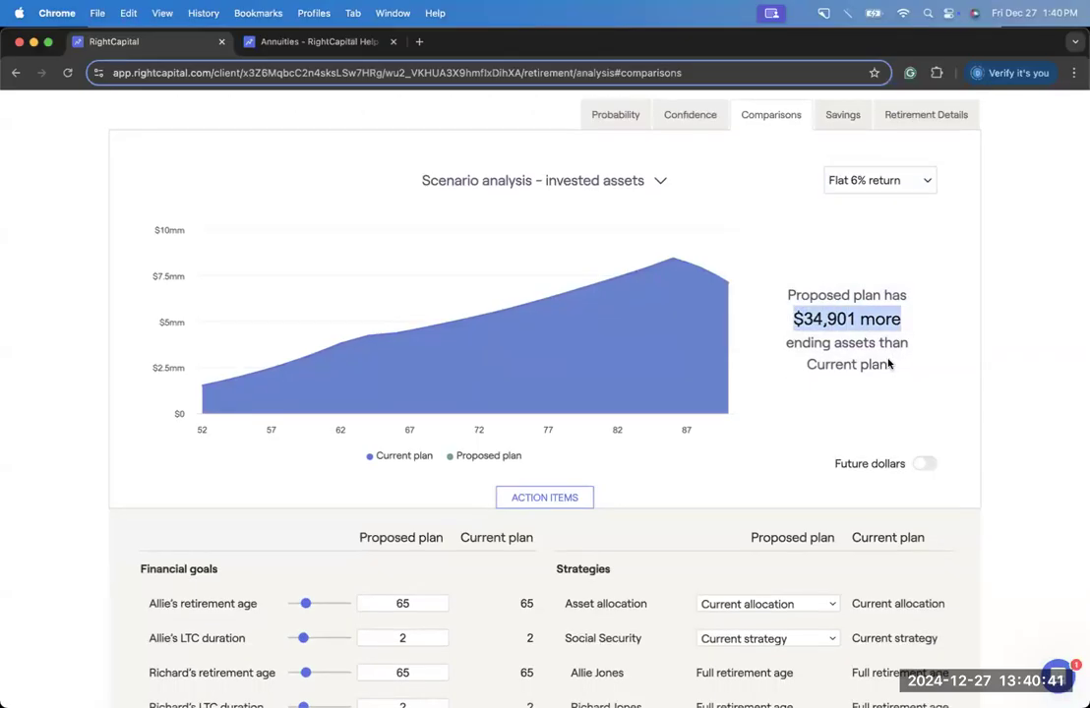
click(890, 361)
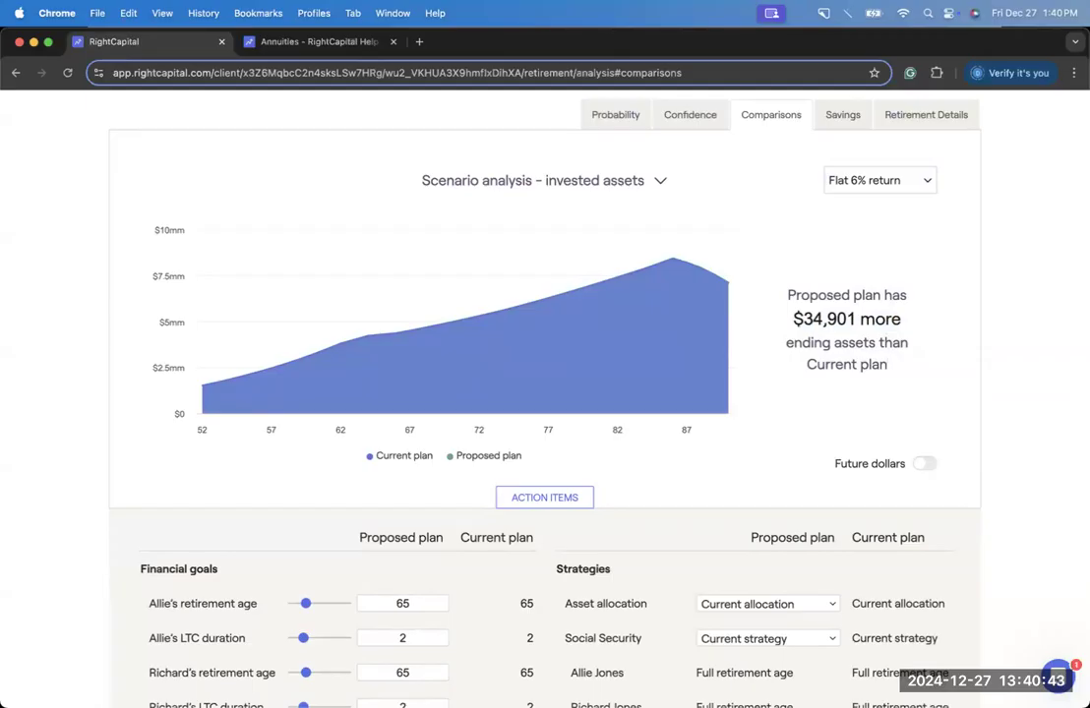
Switch the comparison scenario to Bad decade followed by slow growth, examine the chart, and check the other available scenarios.
click(871, 179)
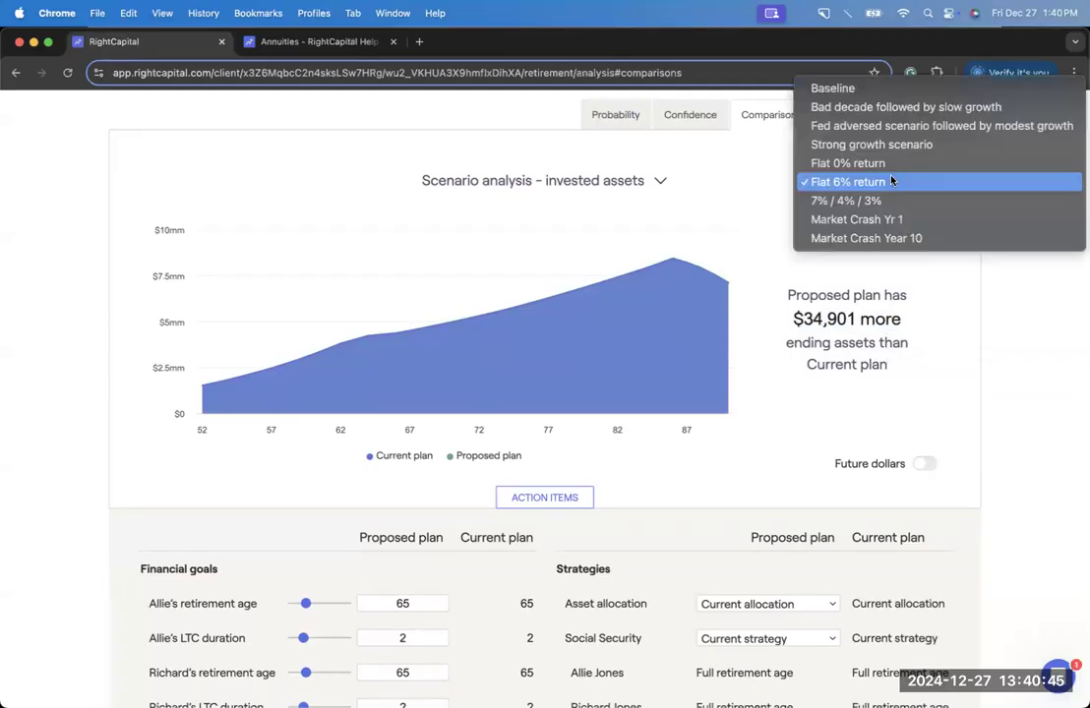
click(879, 108)
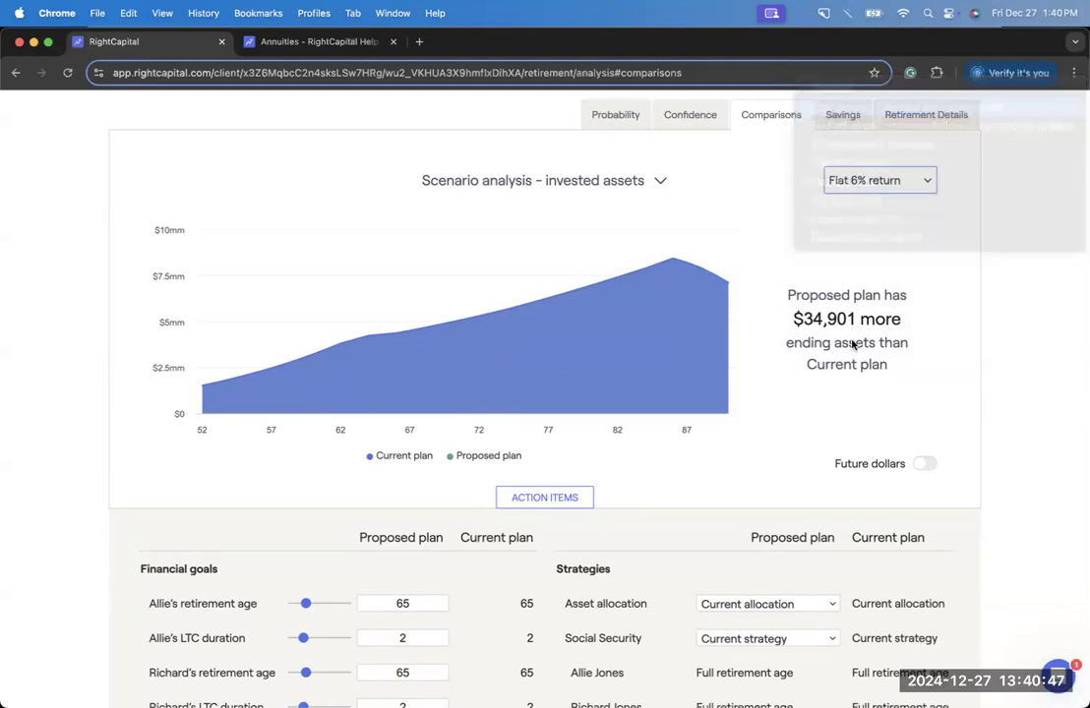
scroll(815, 408, down, 1)
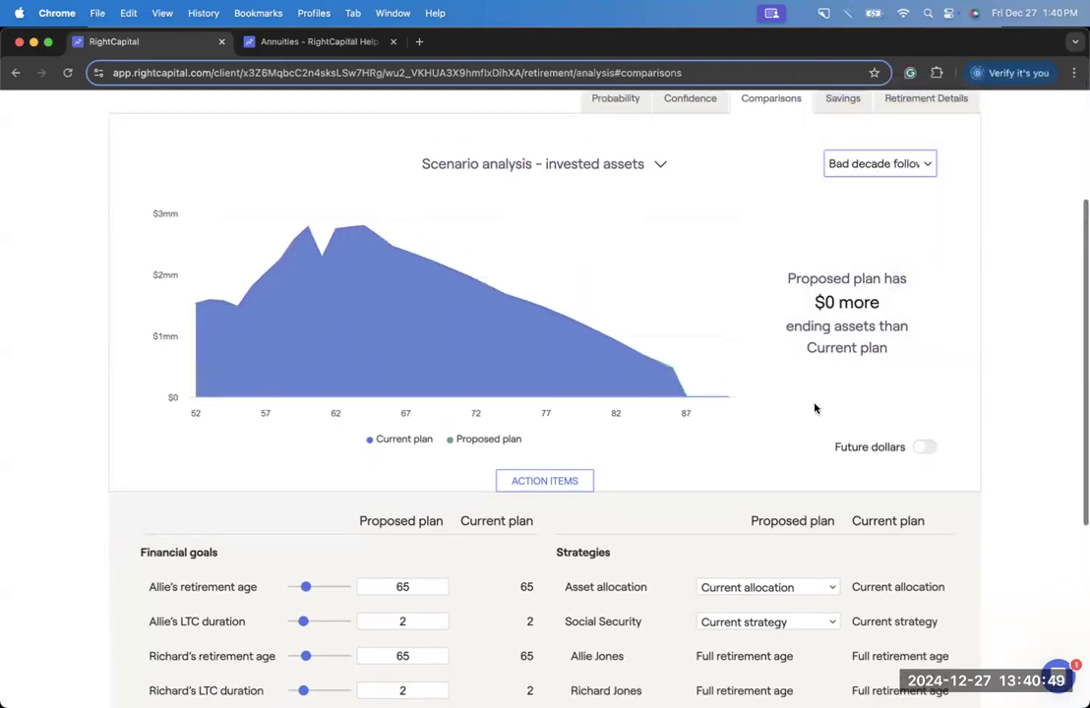
mouse_move(689, 378)
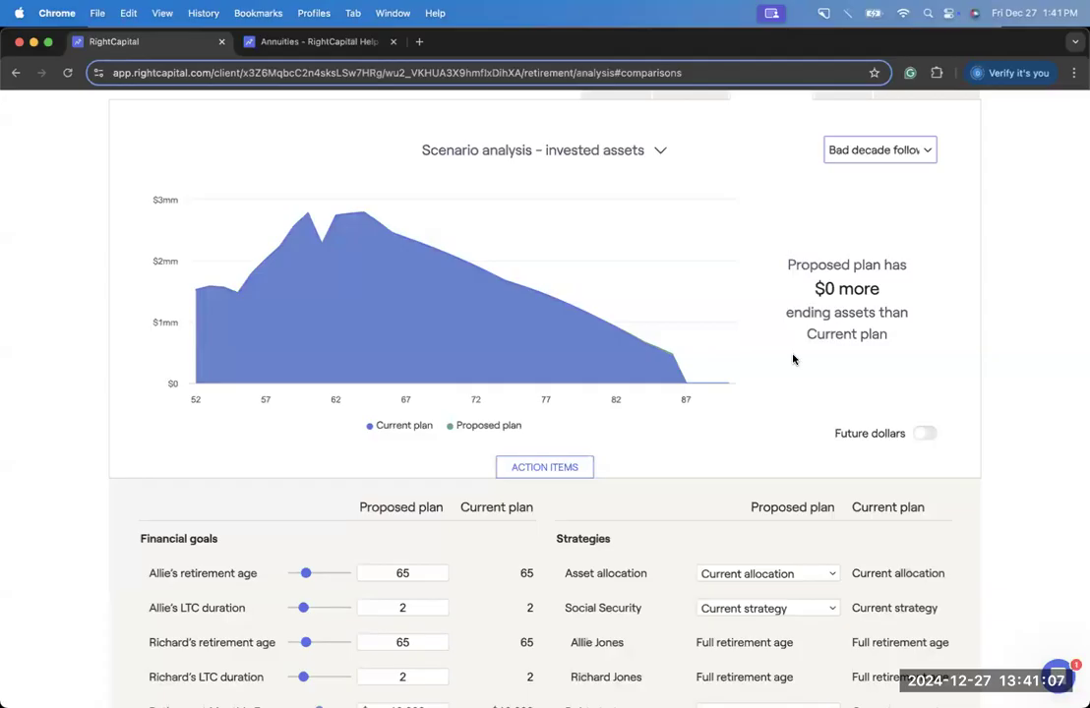
click(890, 150)
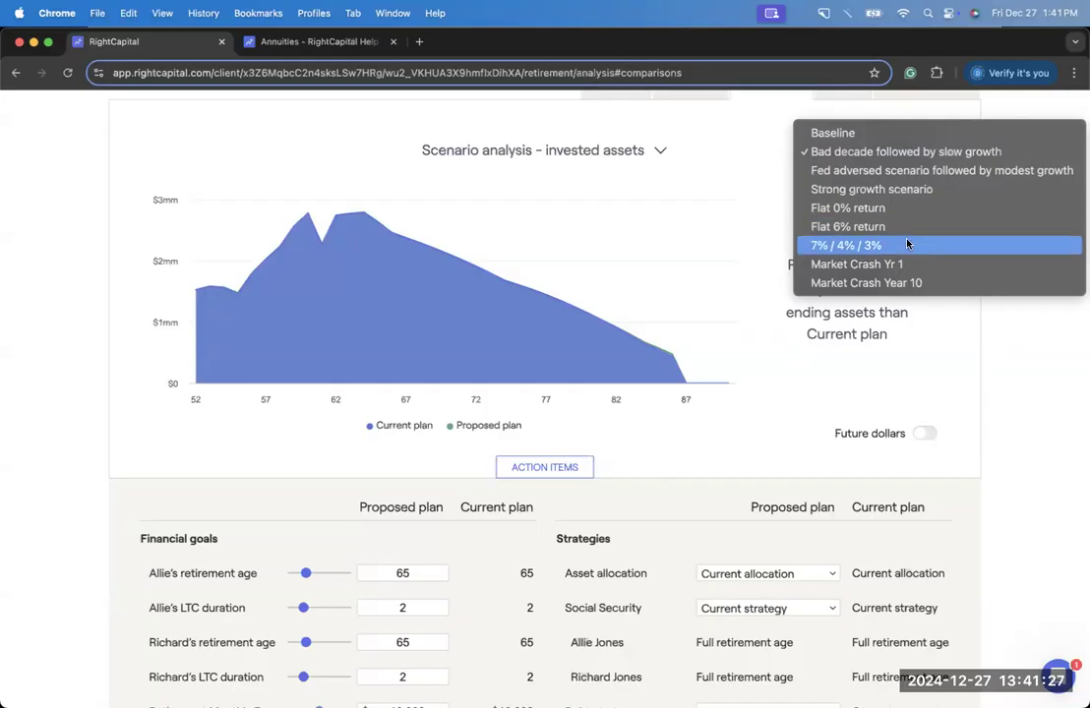
click(850, 380)
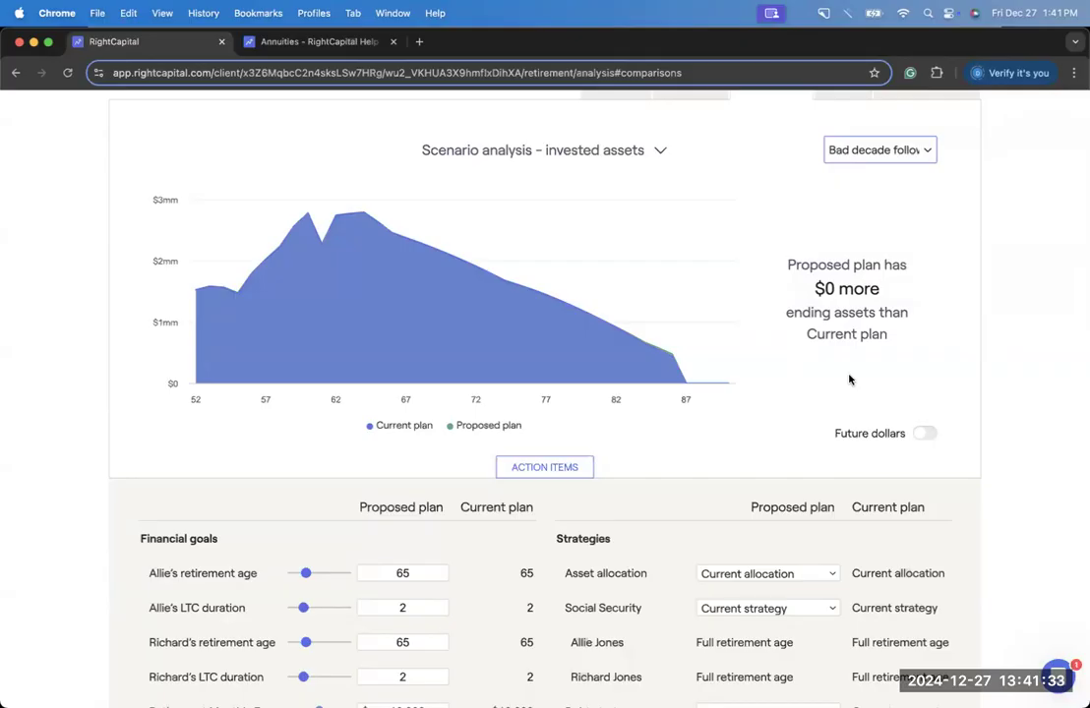
View the Retirement Details chart of the proposed plan's income sources and highlight its annuity income.
scroll(850, 378, up, 2)
click(892, 167)
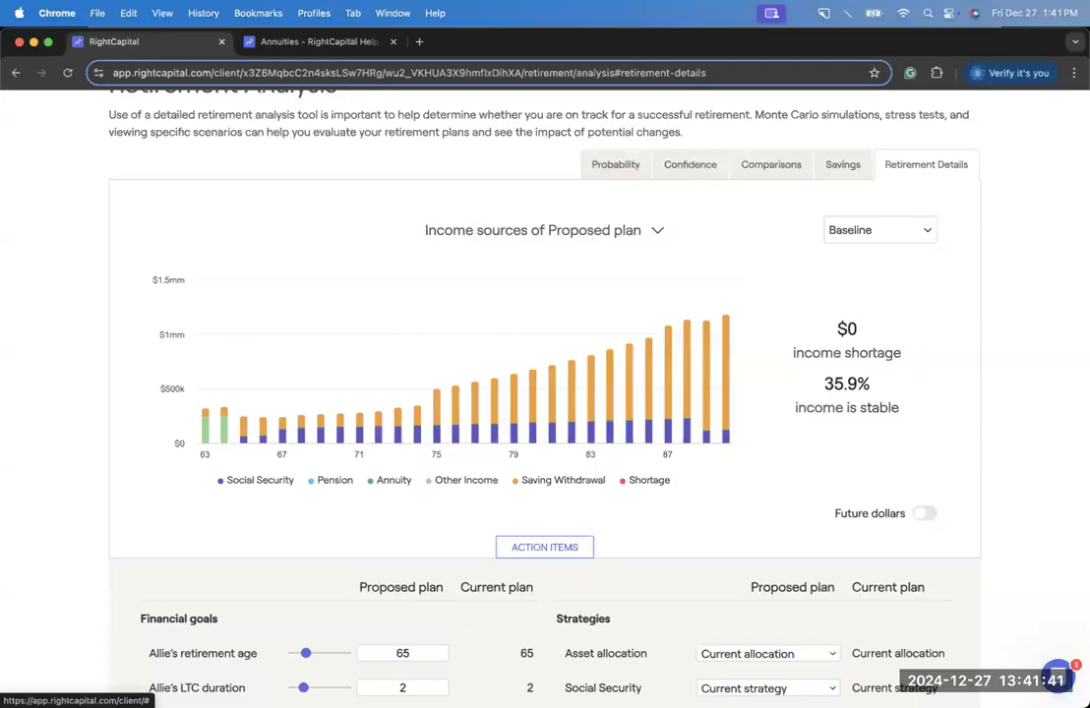
scroll(941, 534, down, 1)
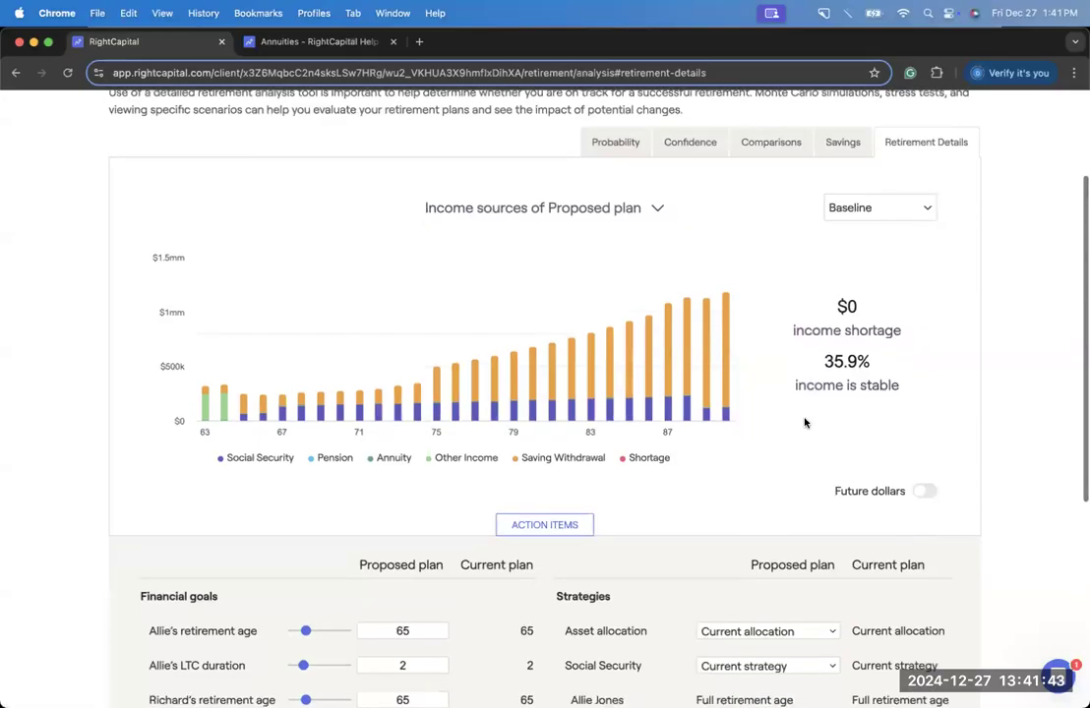
click(568, 205)
click(568, 200)
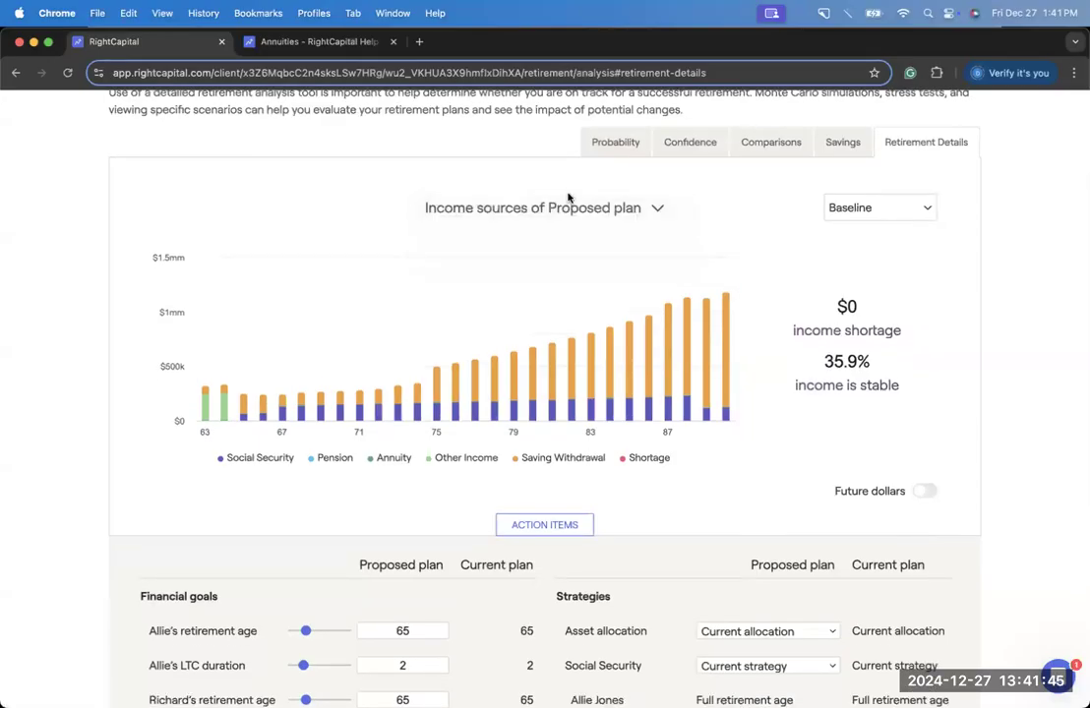
scroll(775, 331, down, 1)
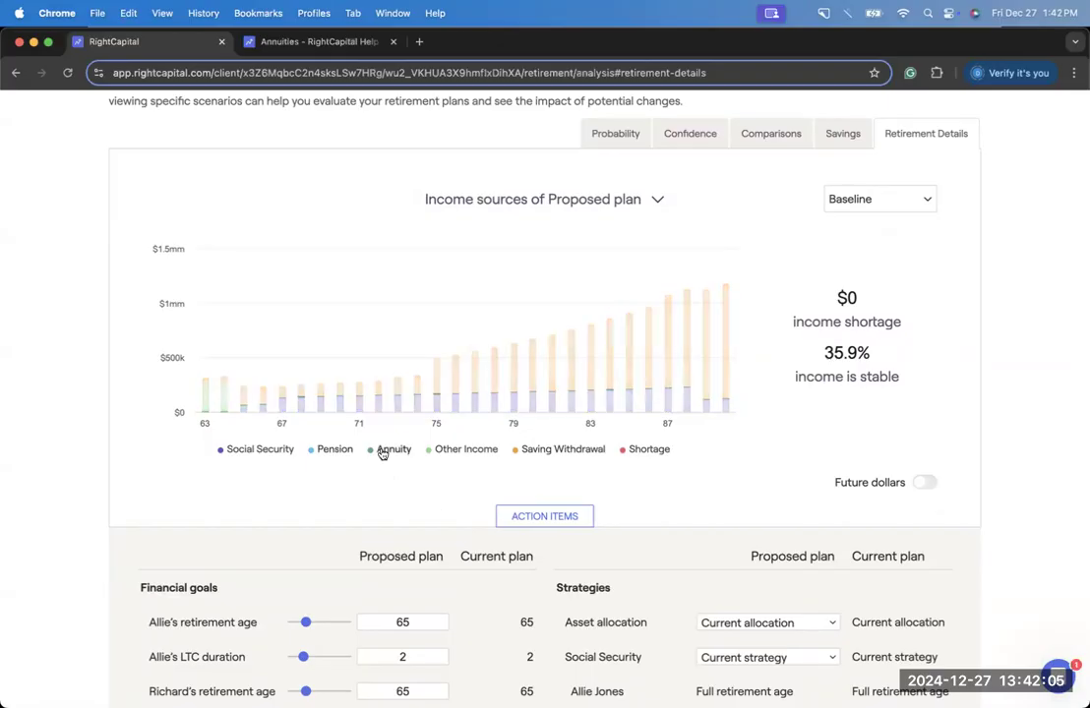
Set the income percentage to 10% in the proposed annuity's lifetime income distribution and save the annuity.
scroll(694, 483, down, 1)
scroll(695, 484, down, 5)
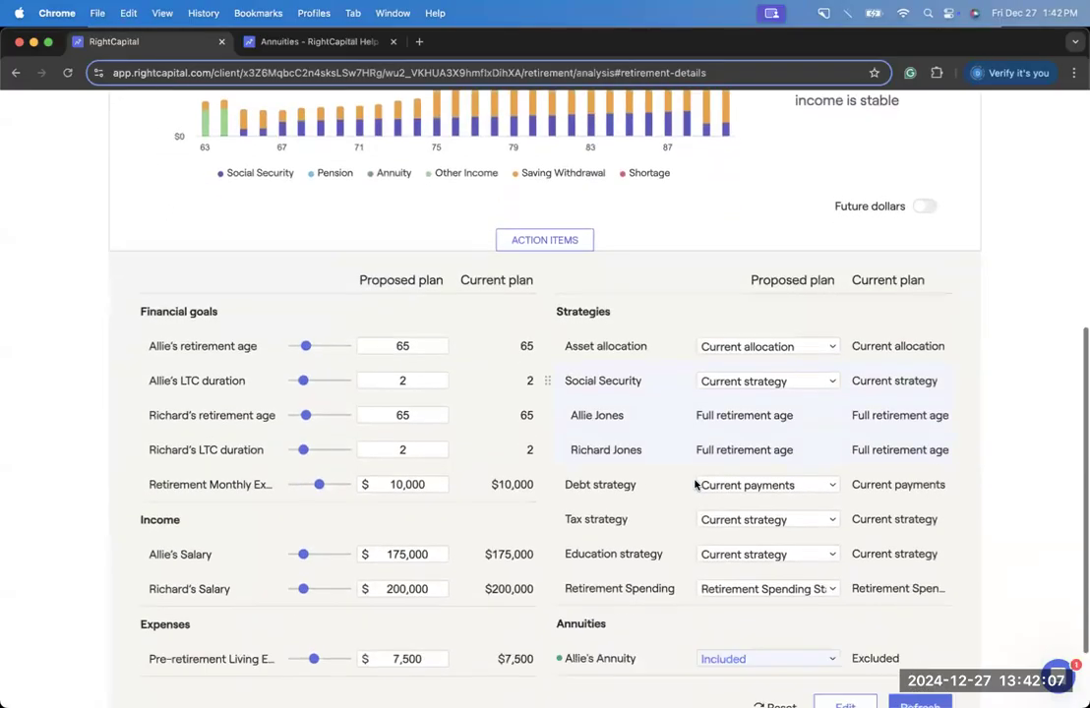
click(618, 575)
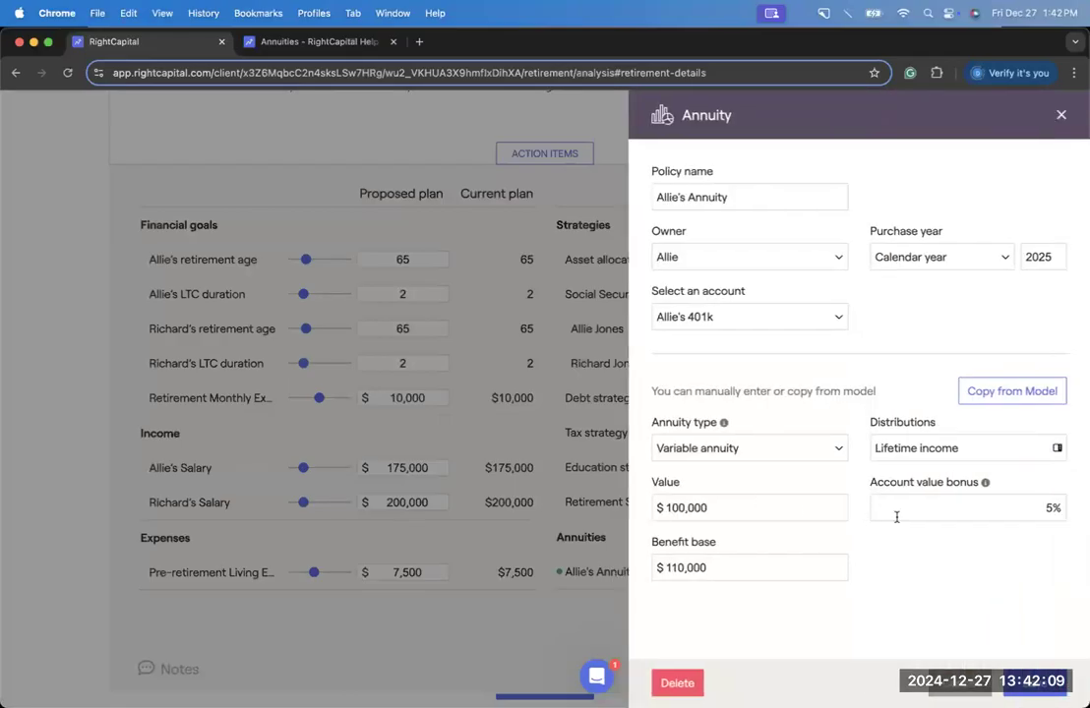
click(942, 450)
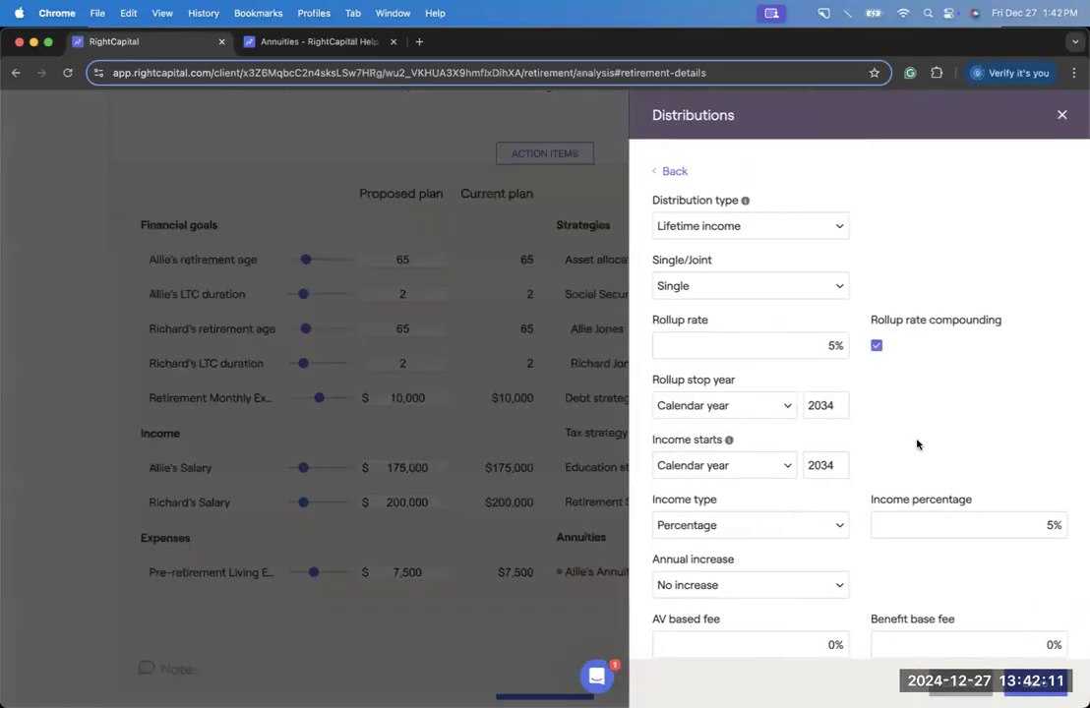
scroll(915, 442, down, 1)
click(1045, 495)
key(BackSpace)
text(10)
click(986, 537)
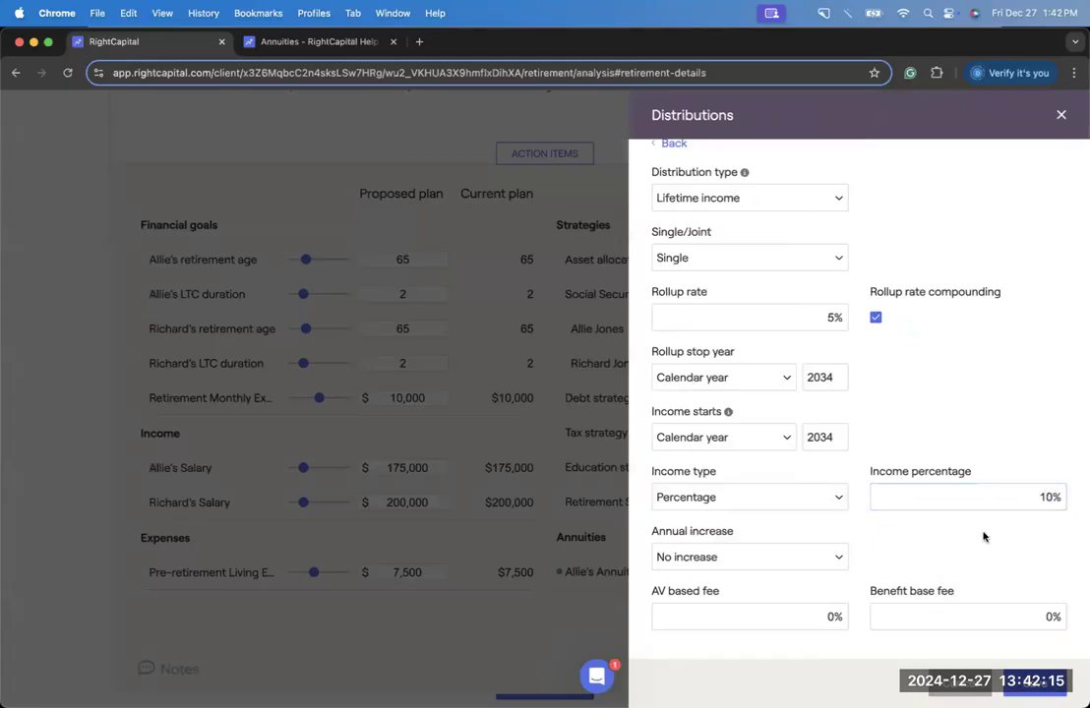
scroll(985, 537, down, 1)
click(1035, 683)
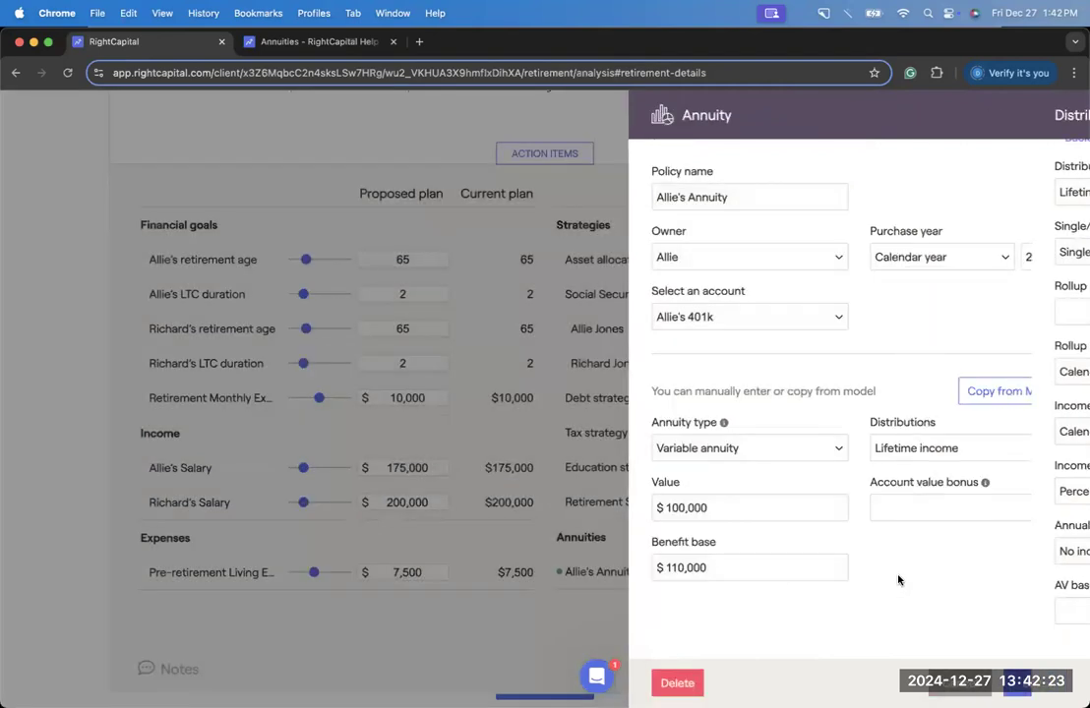
click(1025, 685)
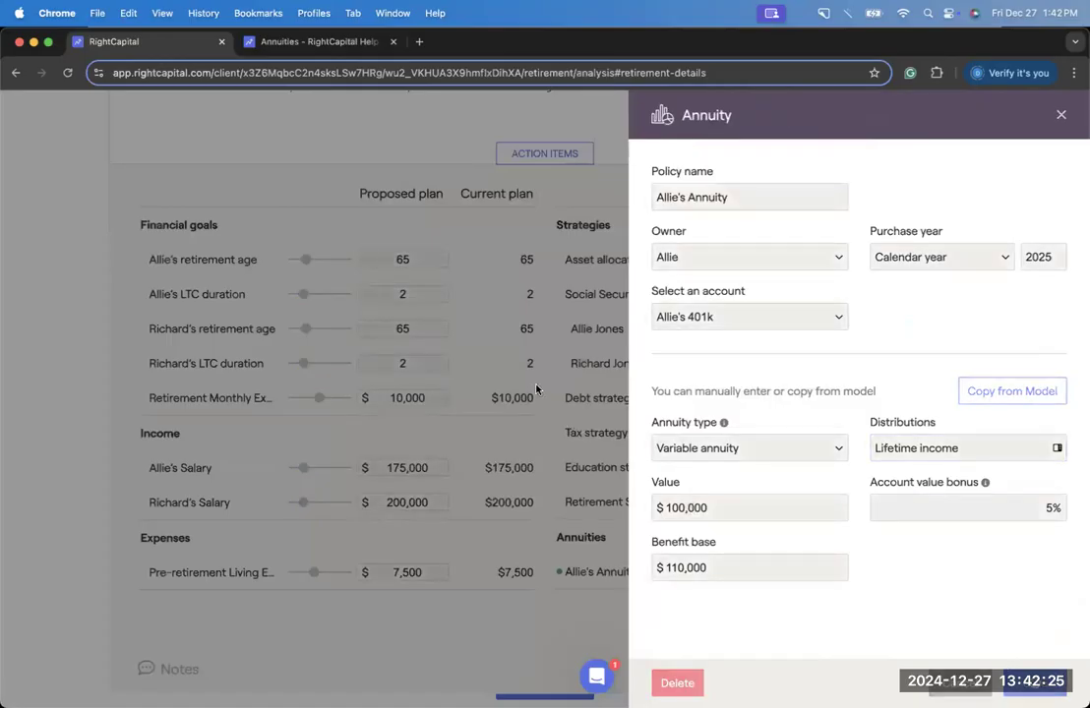
Examine the annuity income and the stable-income percentage in the proposed plan's chart, and check which scenarios are available.
scroll(536, 390, up, 5)
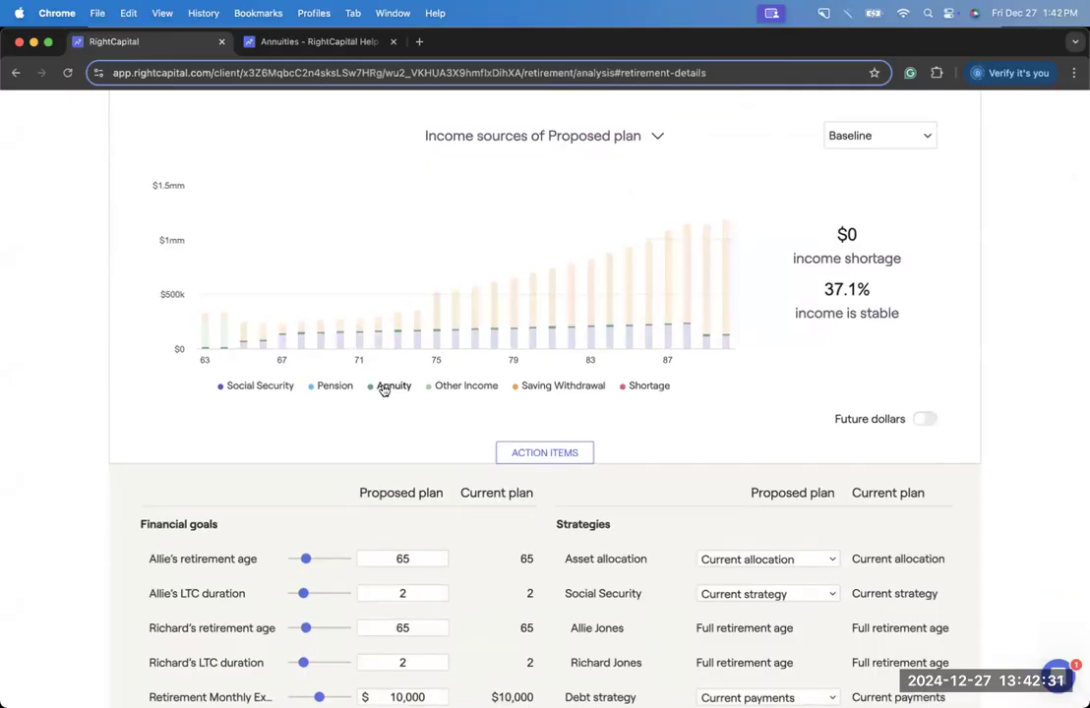
scroll(383, 393, up, 1)
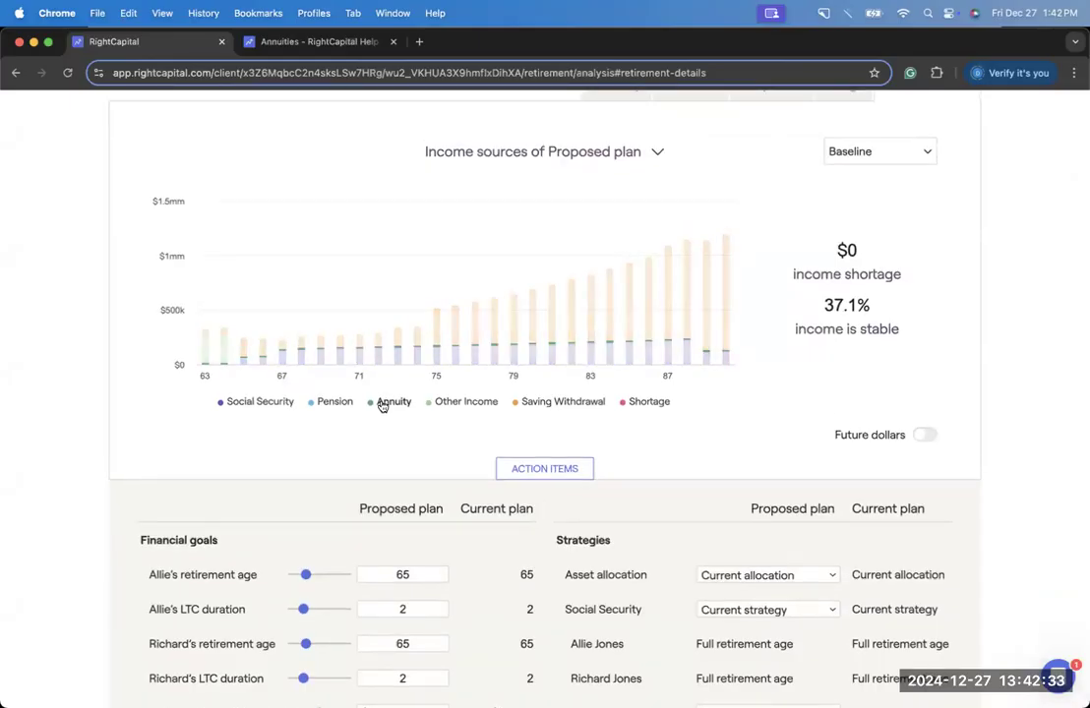
mouse_move(398, 350)
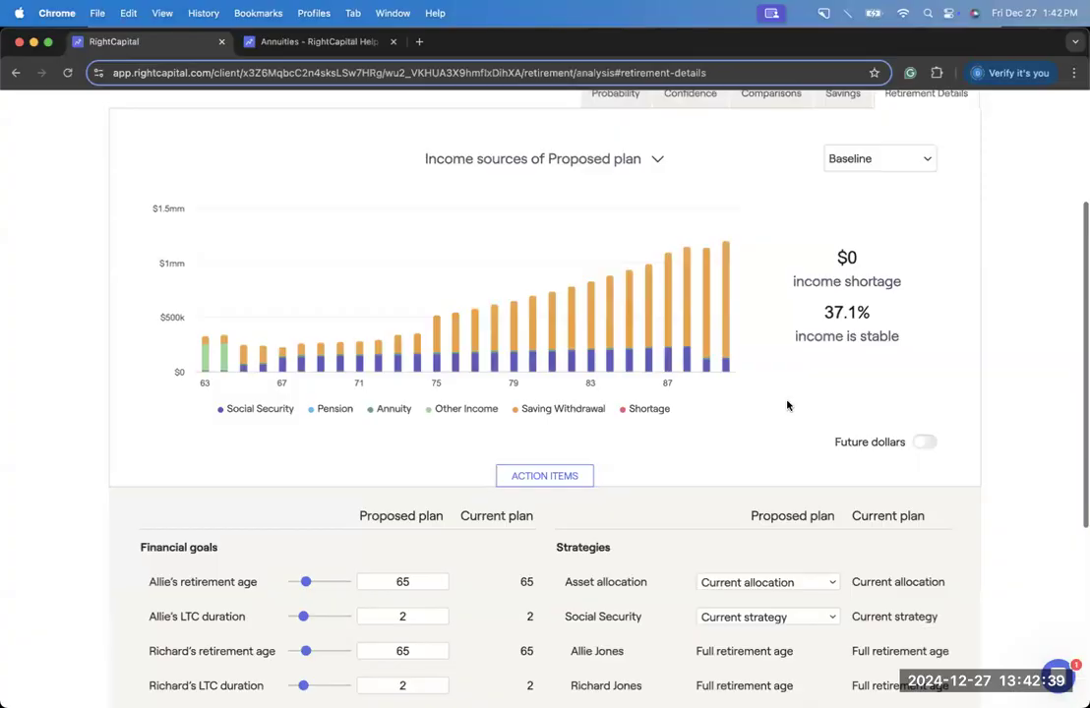
scroll(787, 405, up, 2)
drag(821, 345, 916, 378)
click(830, 423)
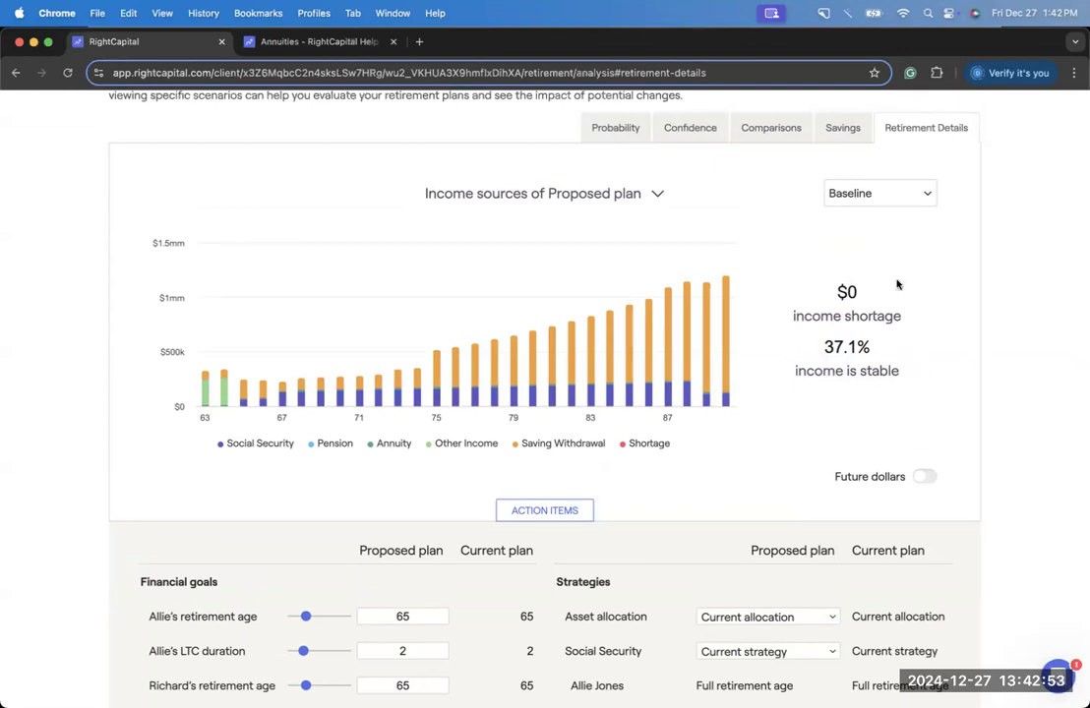
click(883, 194)
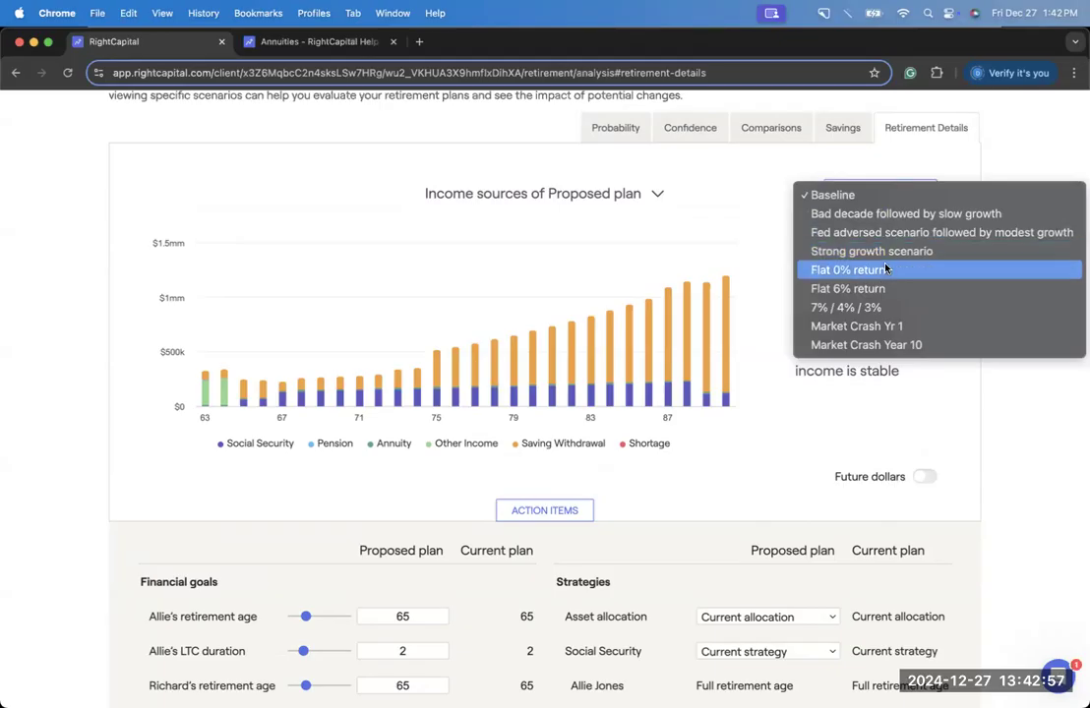
click(775, 448)
Exclude the annuity from the proposed plan, refresh the analysis, and check the stable-income percentage without it.
scroll(775, 448, down, 5)
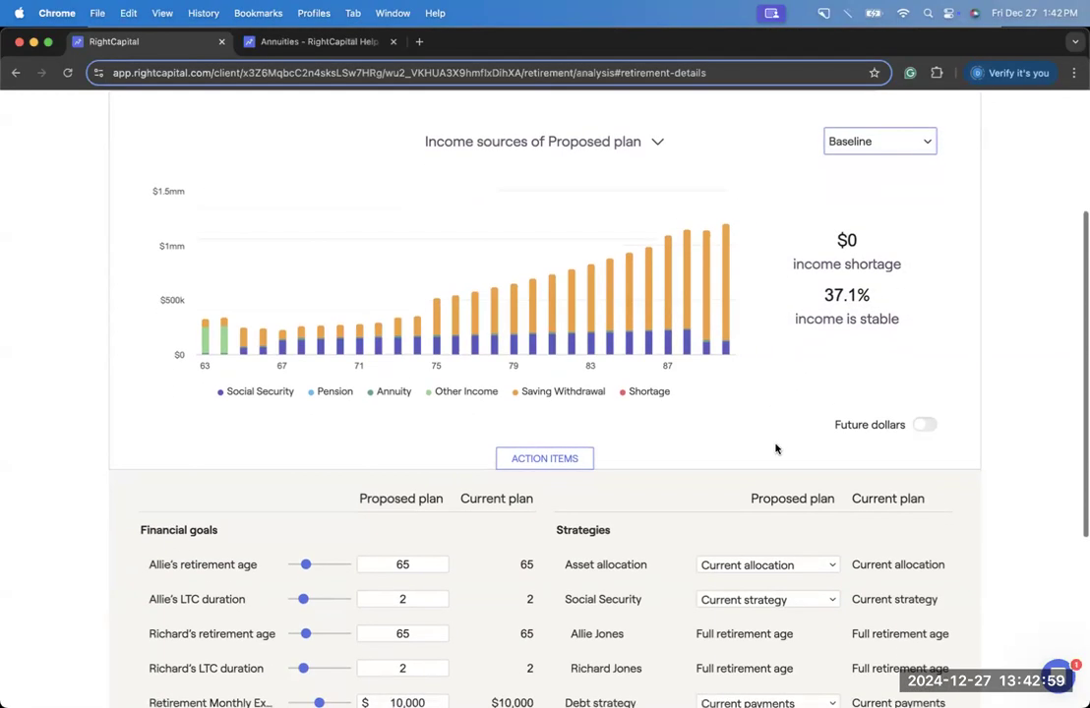
click(749, 572)
click(743, 590)
click(920, 619)
scroll(823, 486, up, 4)
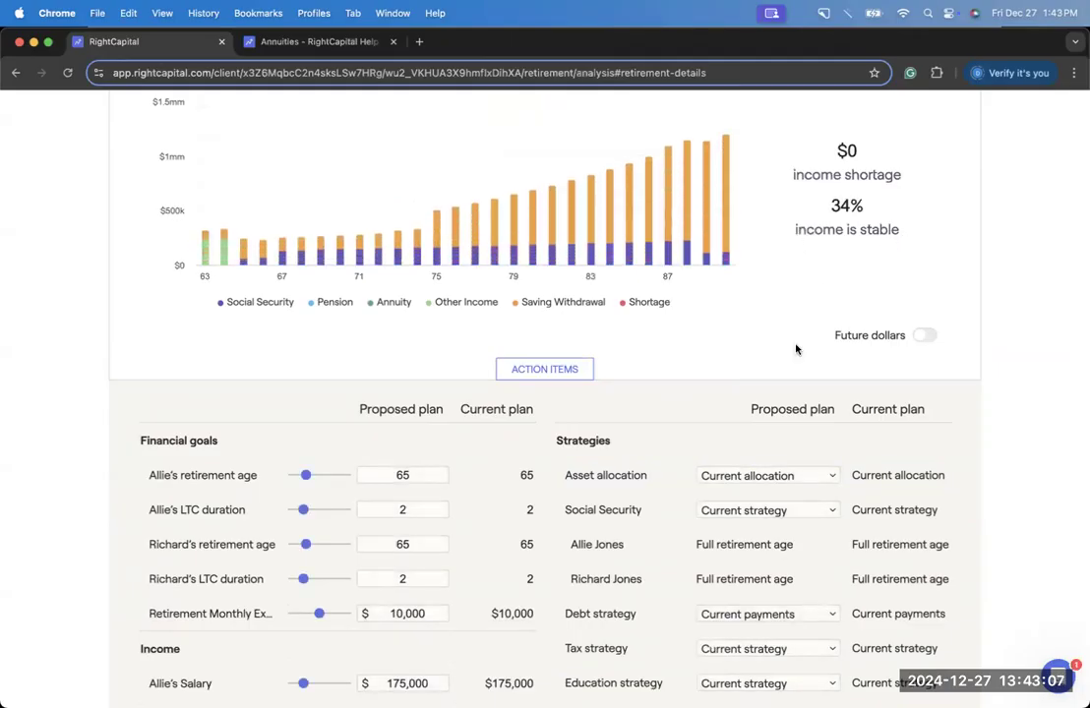
Include the annuity in the proposed plan again and recheck the income sources chart.
scroll(787, 442, down, 3)
click(744, 615)
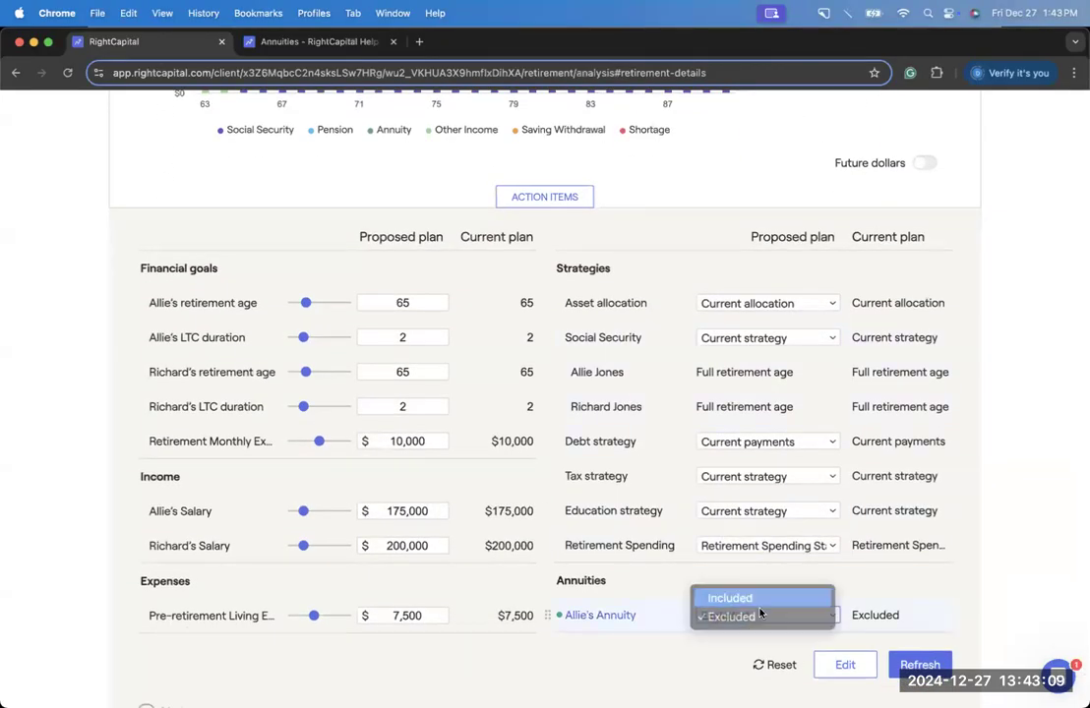
click(746, 598)
scroll(851, 571, up, 3)
scroll(852, 570, up, 2)
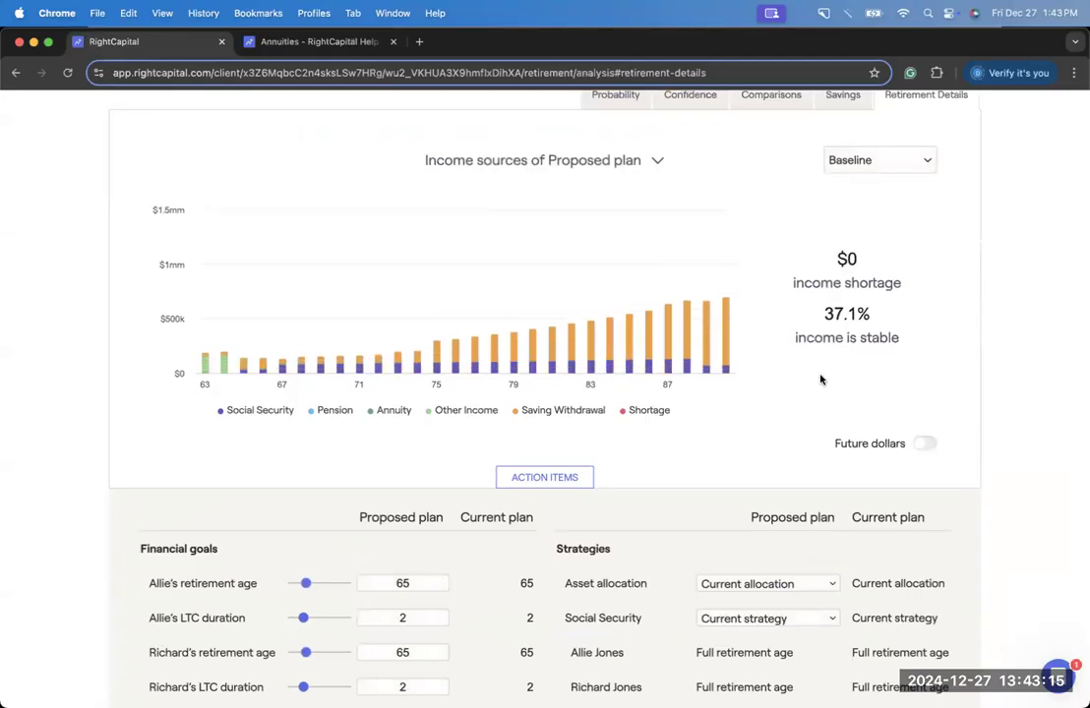
Switch the income sources scenario to Bad decade followed by slow growth and examine the stable-income percentage.
click(878, 163)
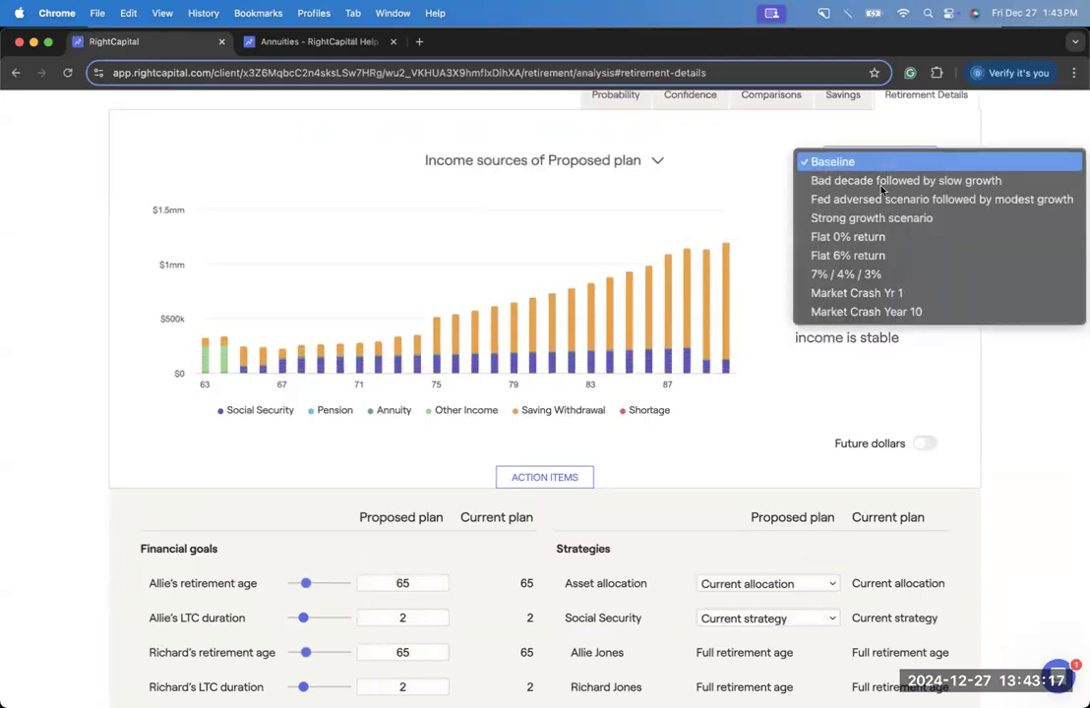
click(881, 181)
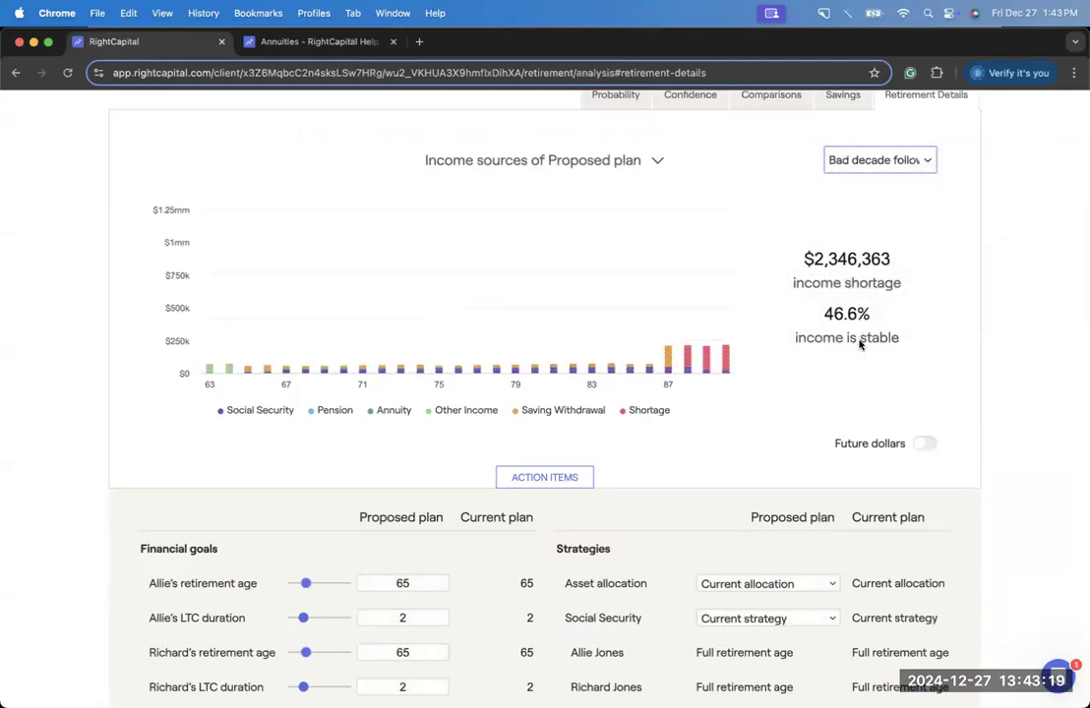
drag(823, 314, 857, 314)
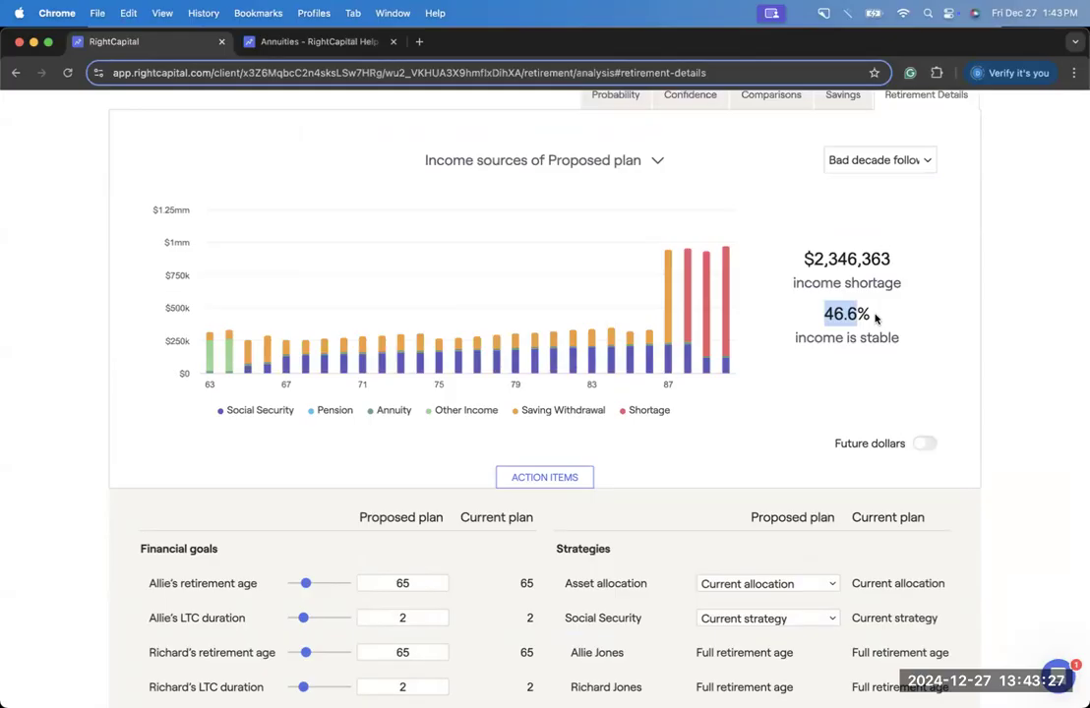
click(874, 318)
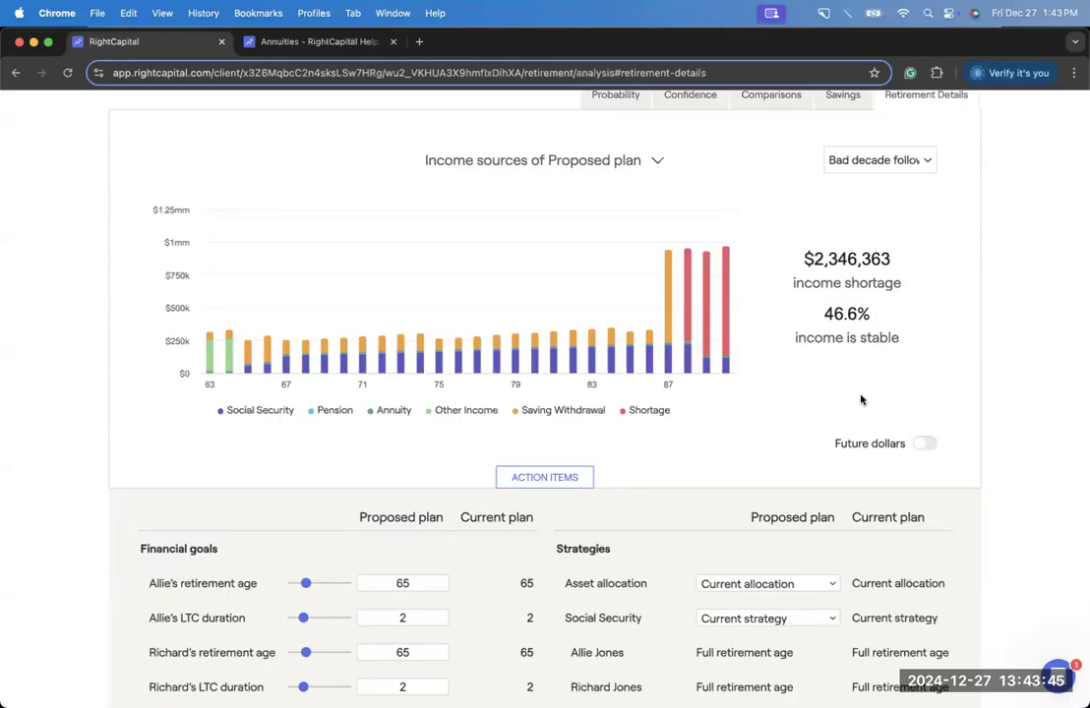
Return to the Probability view and compare the proposed and current plans' probability of success.
scroll(861, 399, up, 1)
scroll(860, 399, up, 2)
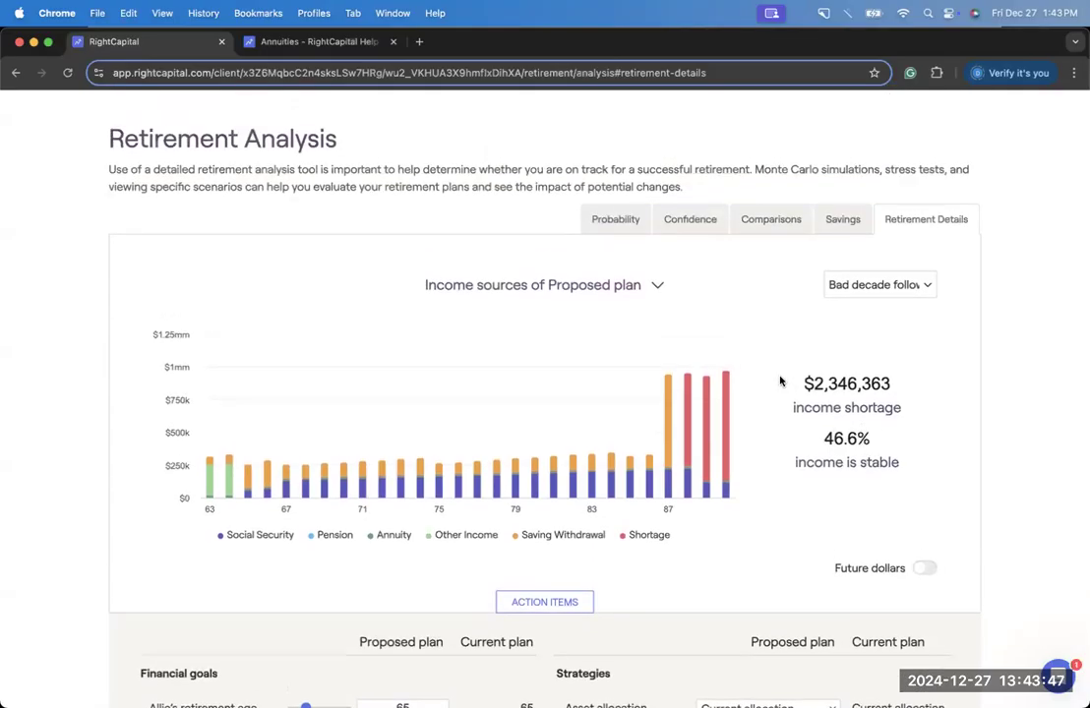
scroll(725, 335, up, 2)
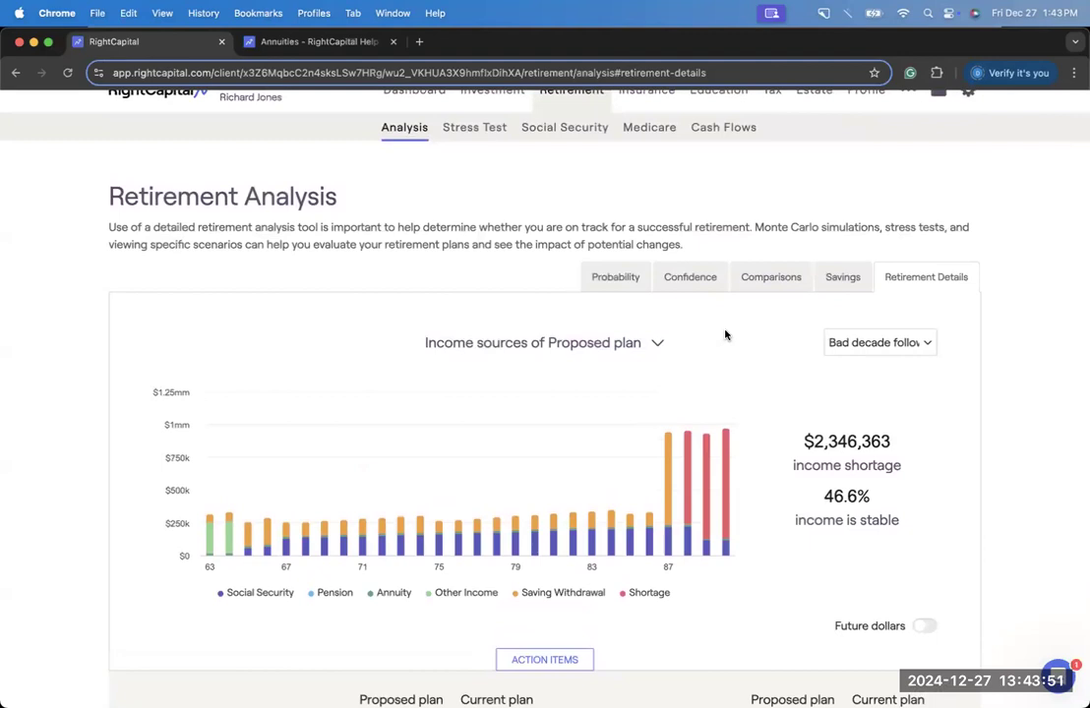
click(609, 280)
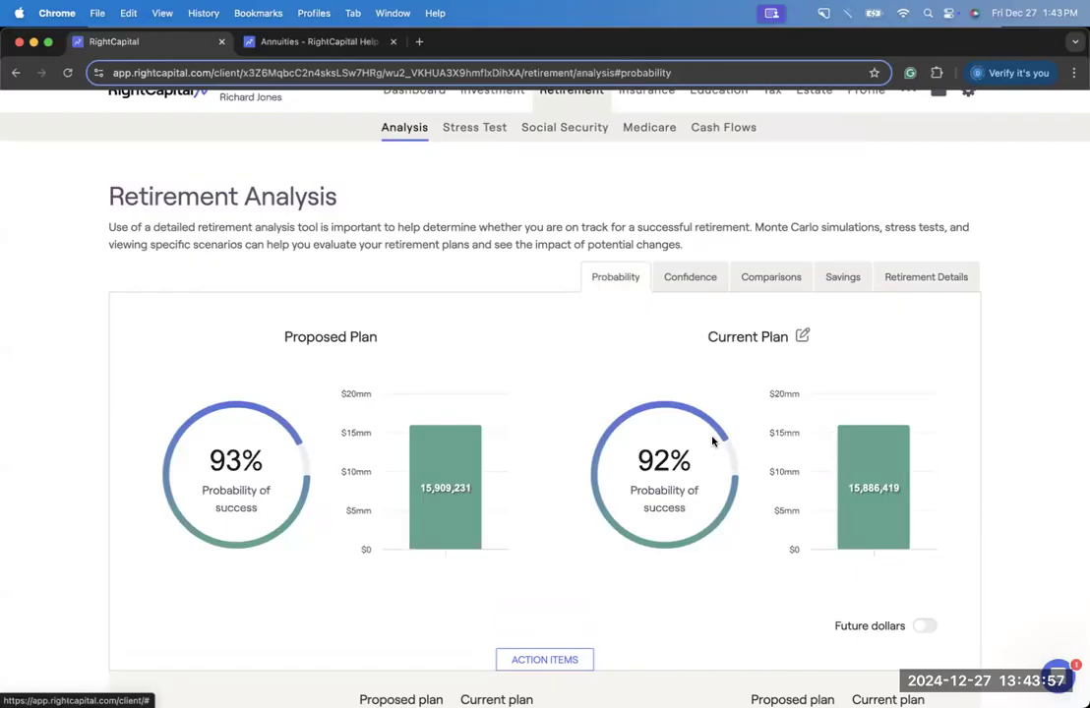
scroll(713, 442, down, 3)
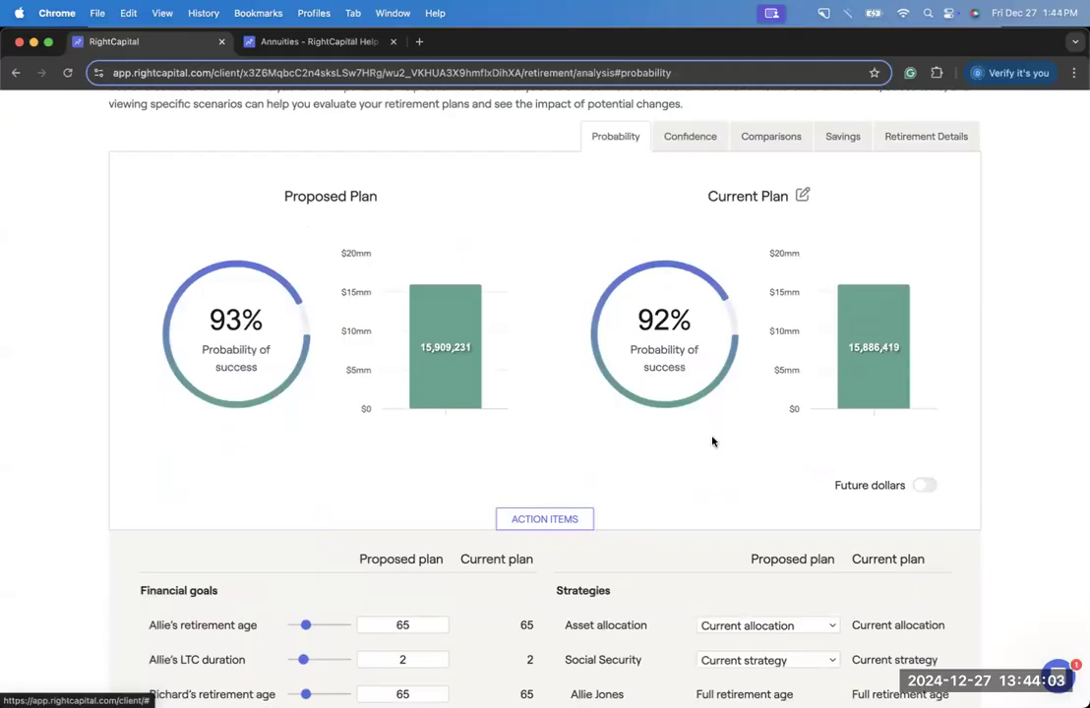
Review the portfolio options available for the proposed plan's asset allocation without changing the selection.
scroll(713, 442, down, 7)
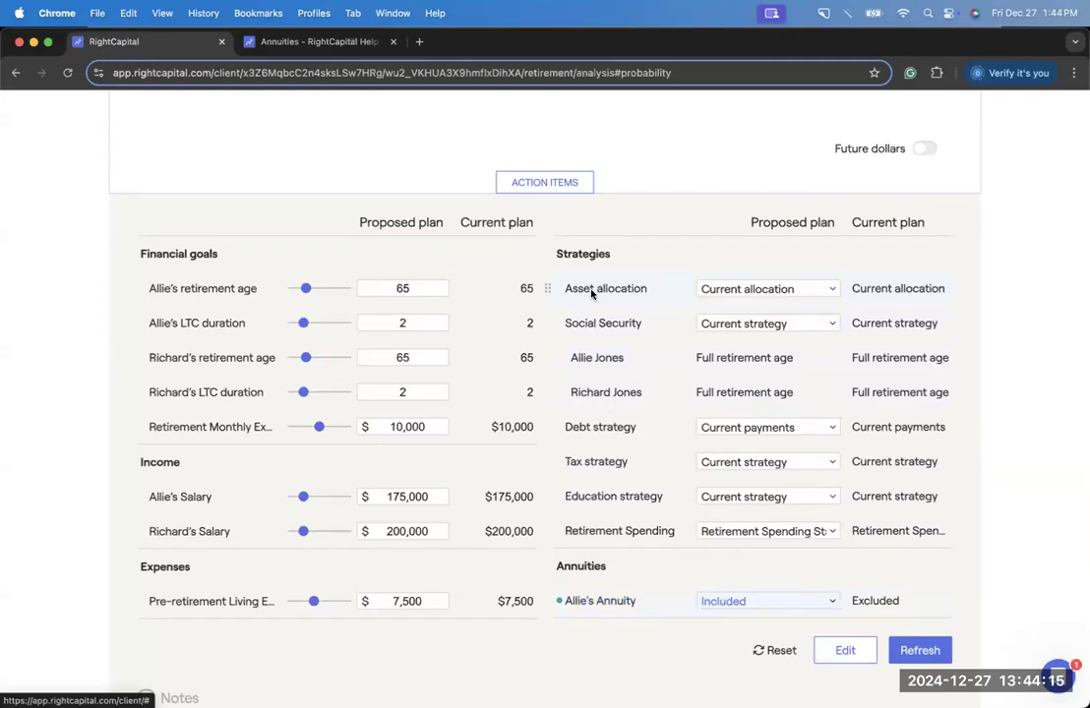
click(714, 291)
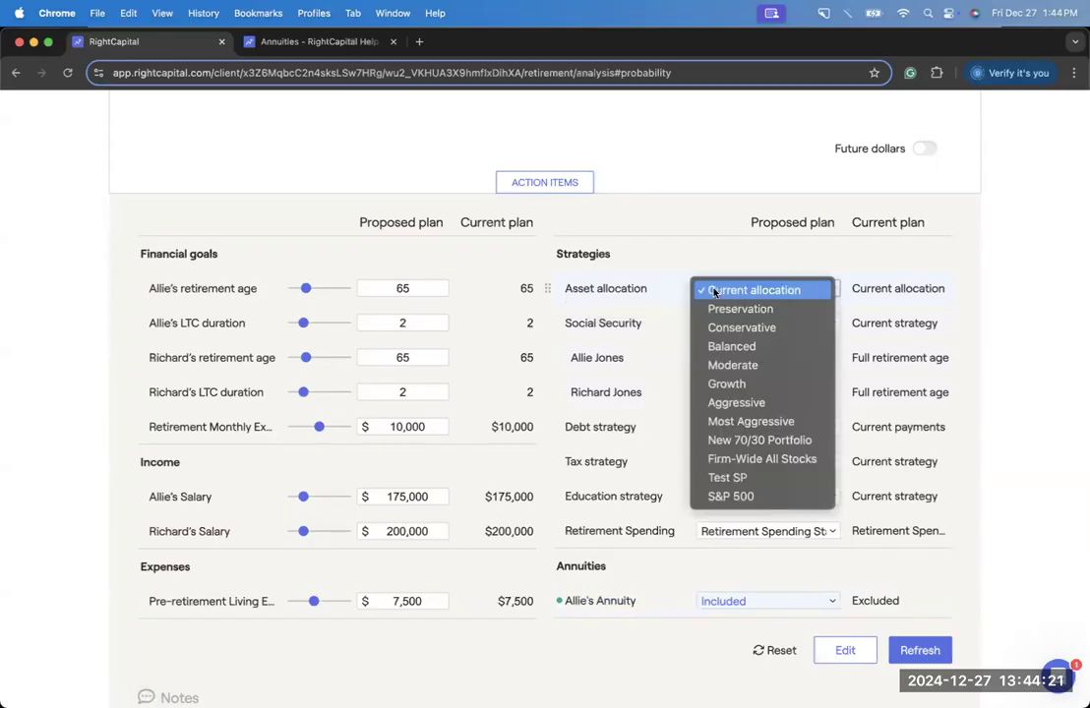
click(708, 245)
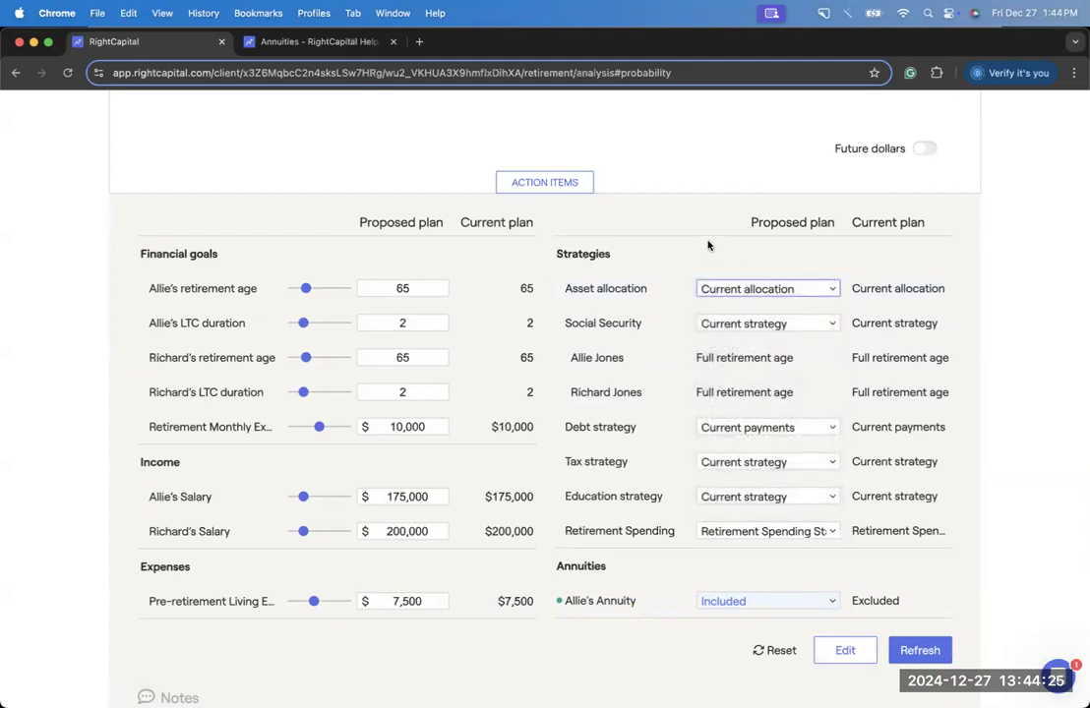
scroll(708, 245, down, 1)
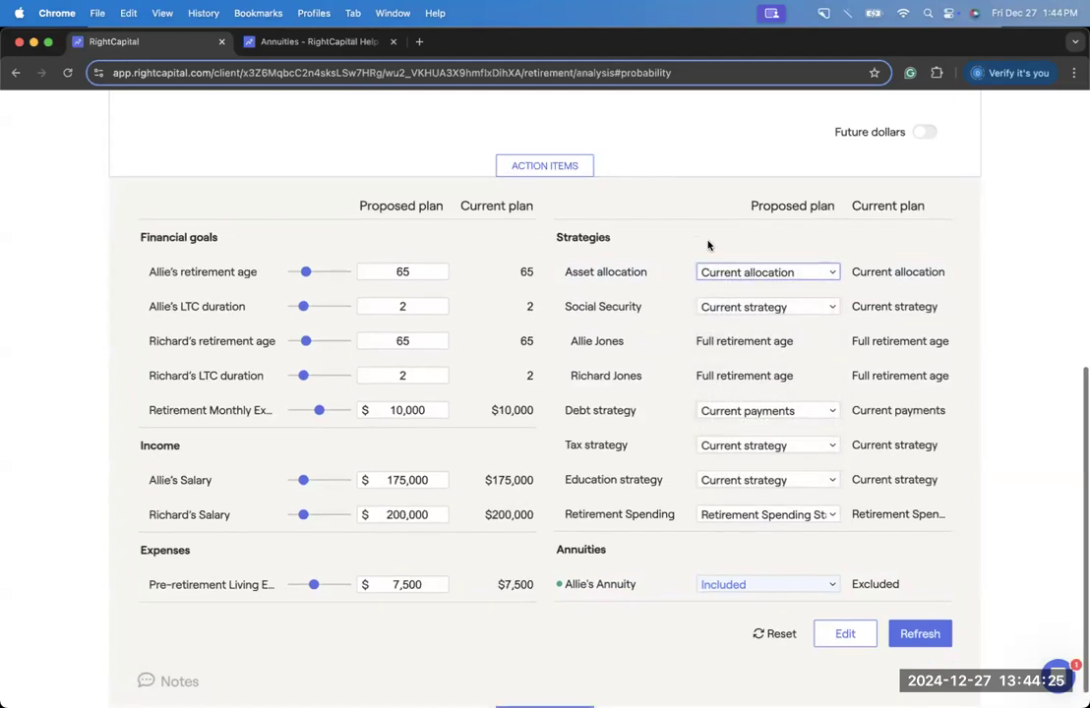
Add Annuity allocation to the Strategies section of the analysis's action items.
click(846, 634)
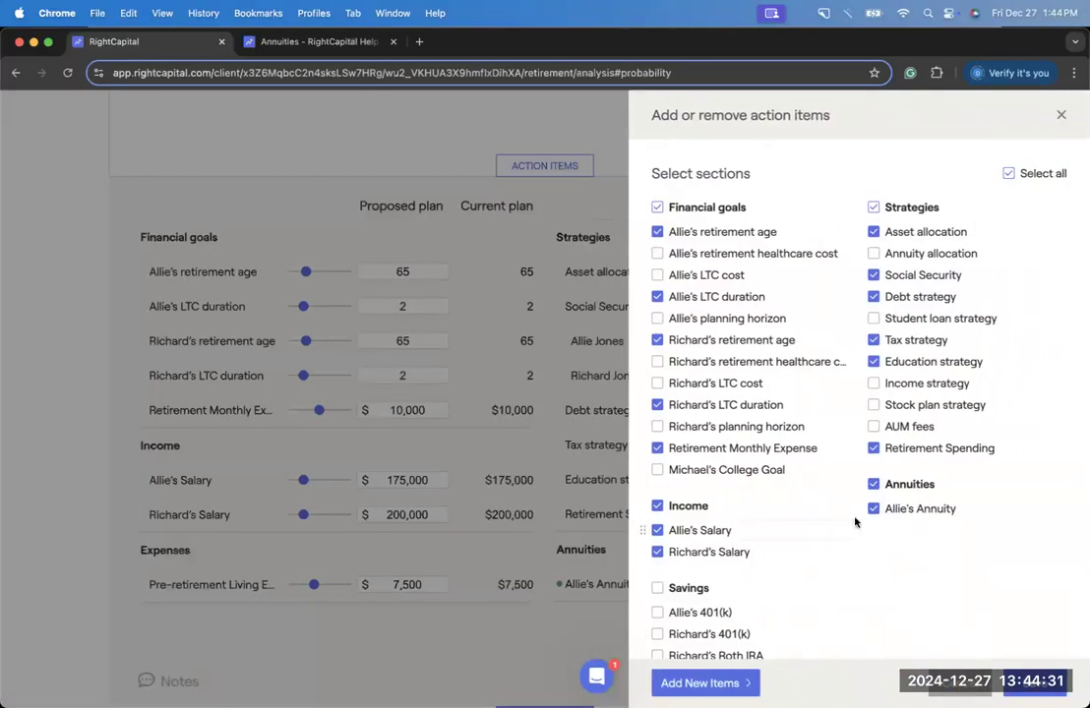
click(961, 685)
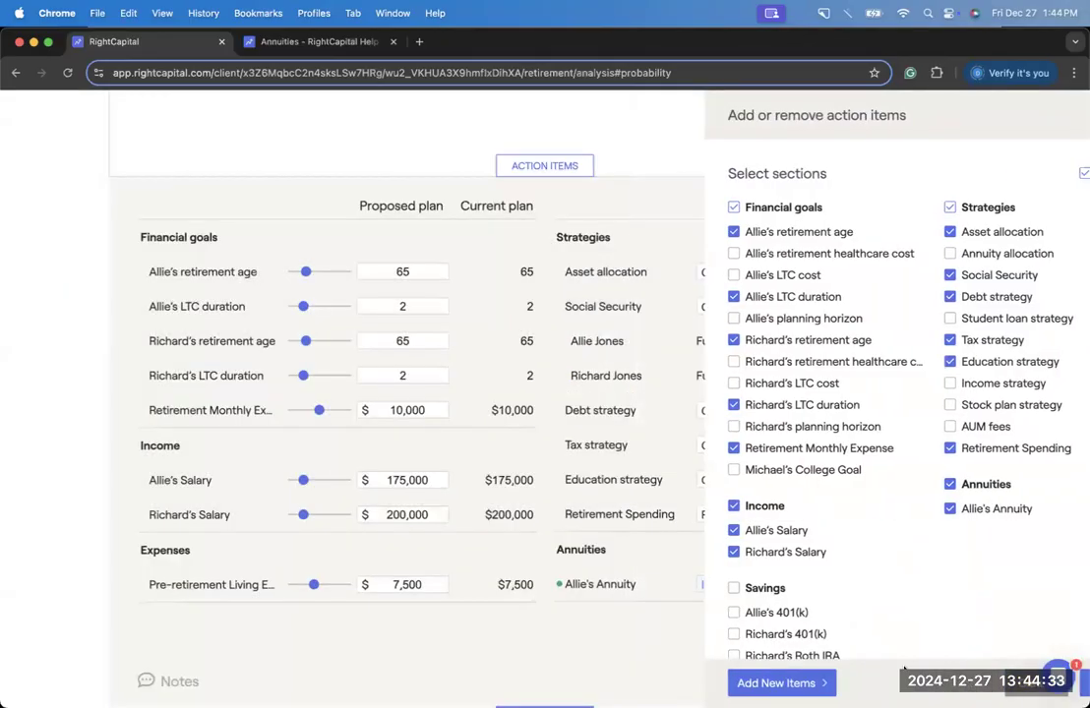
click(845, 634)
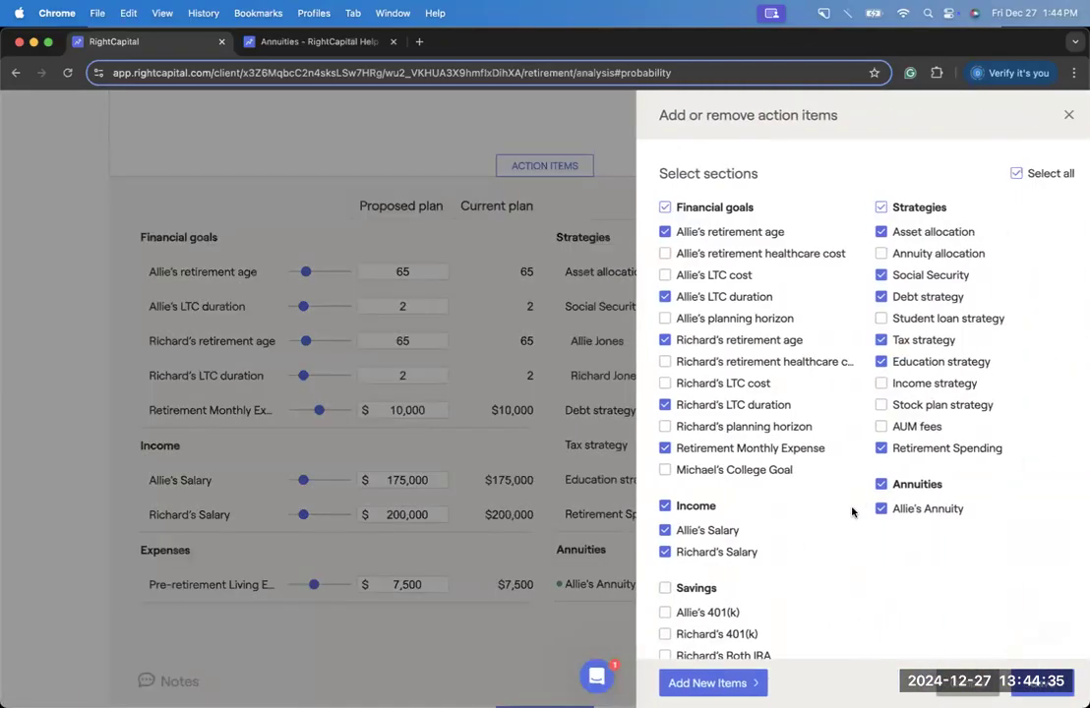
click(873, 255)
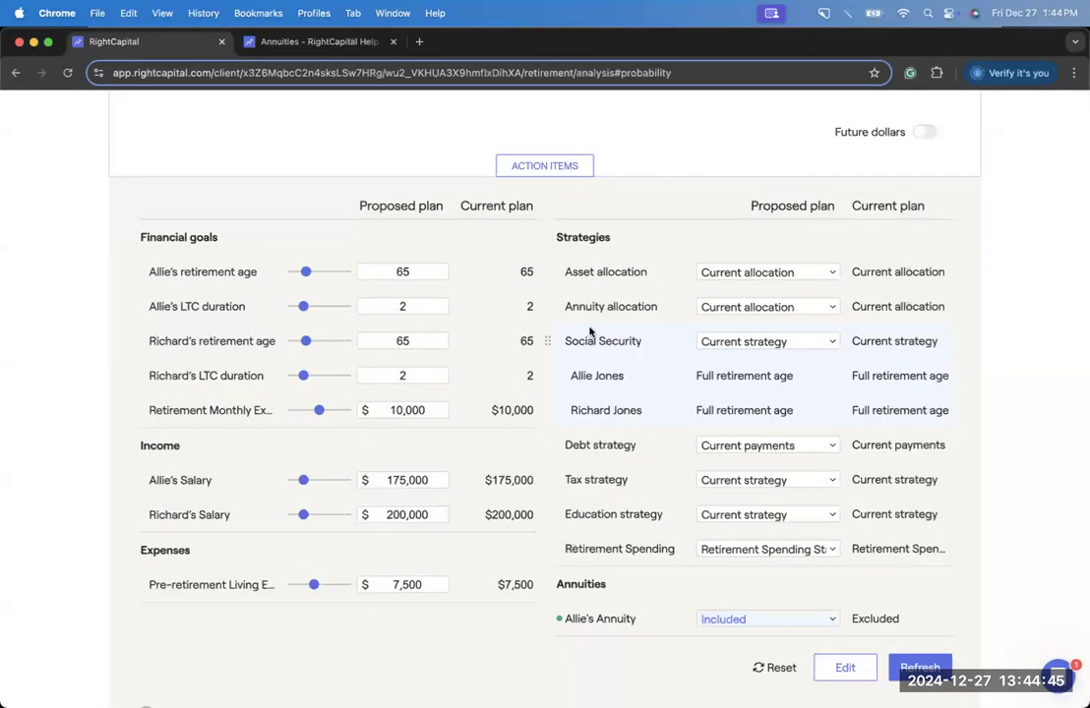
Set the proposed plan's annuity allocation to Moderate and its asset allocation to Aggressive.
click(719, 306)
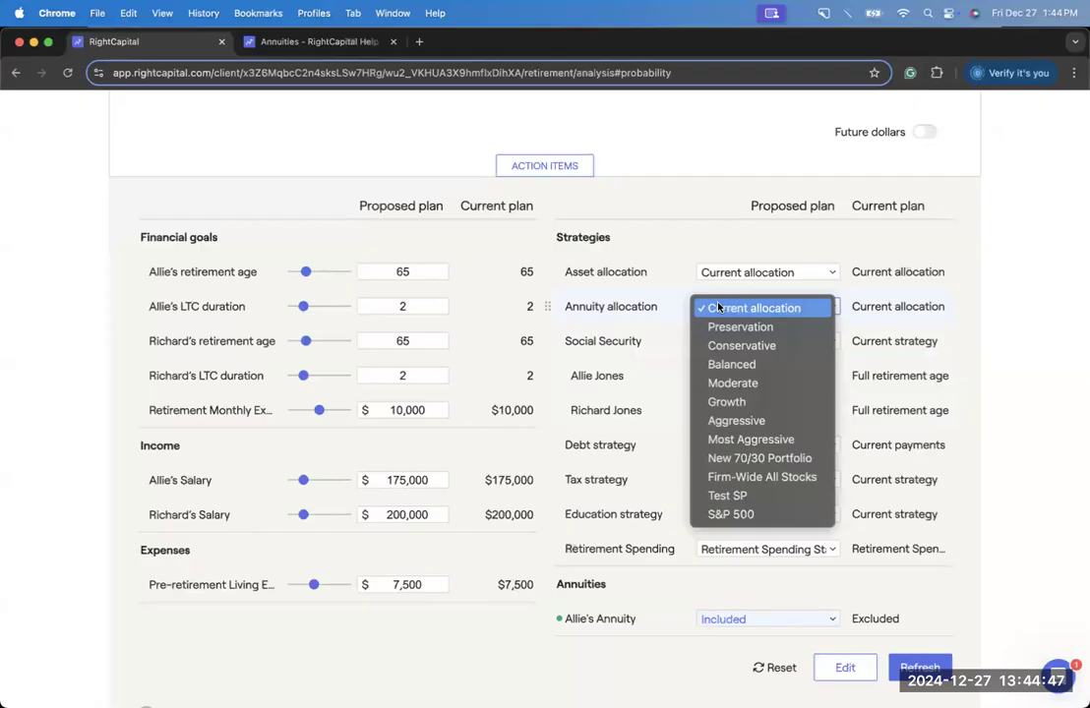
click(770, 383)
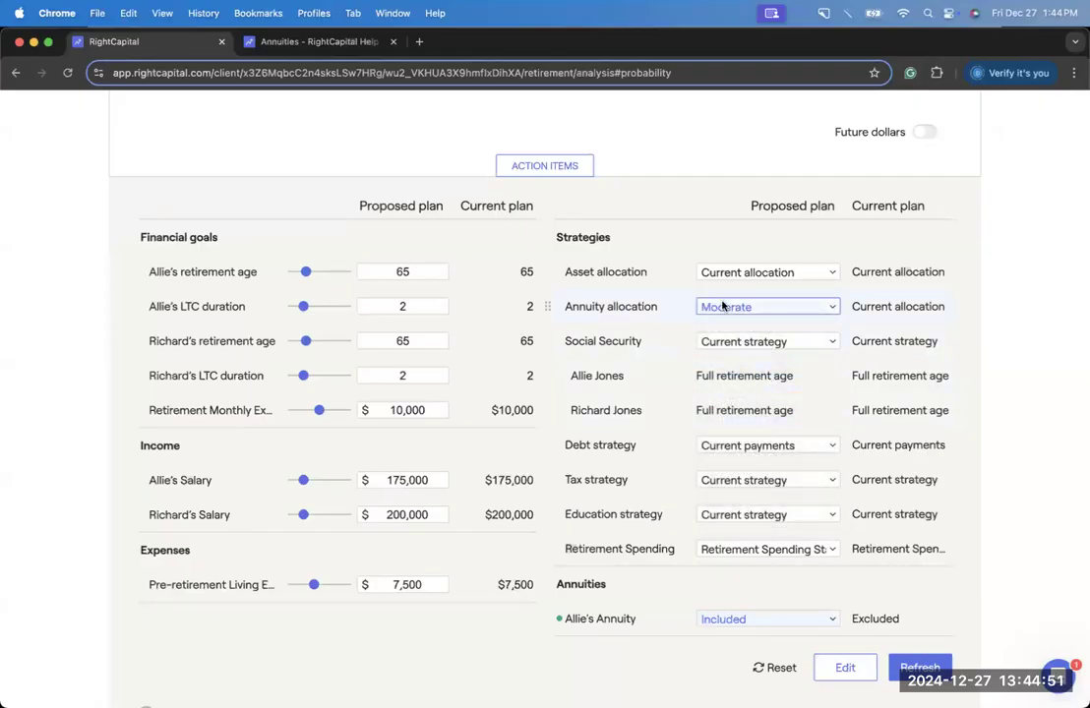
click(745, 273)
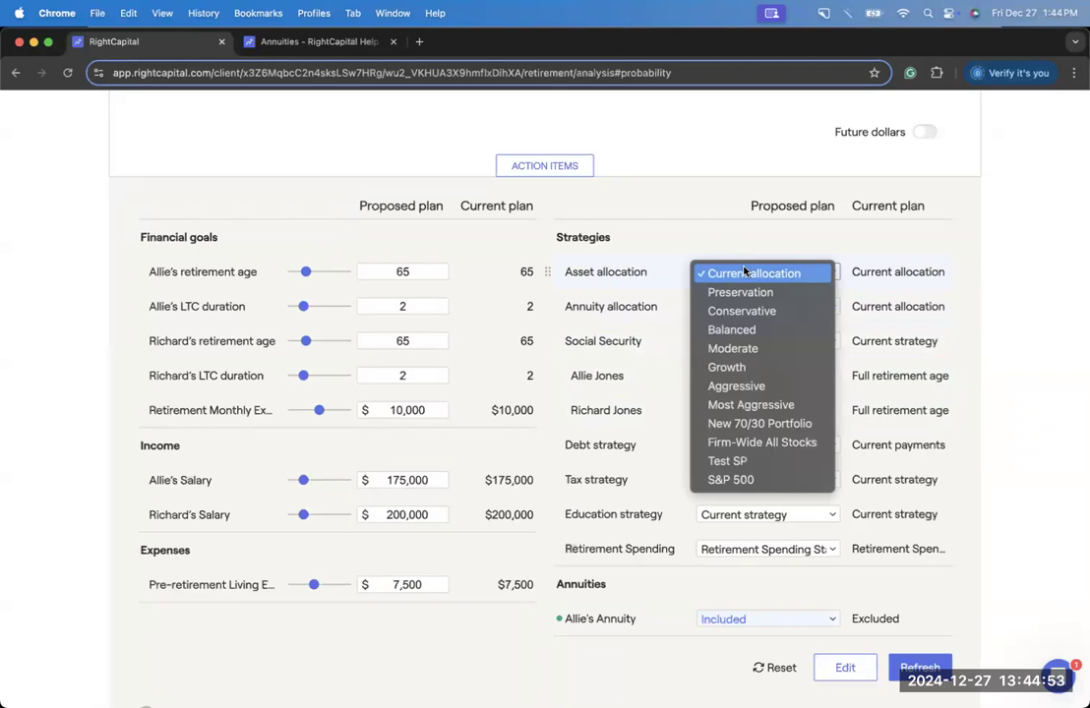
click(759, 384)
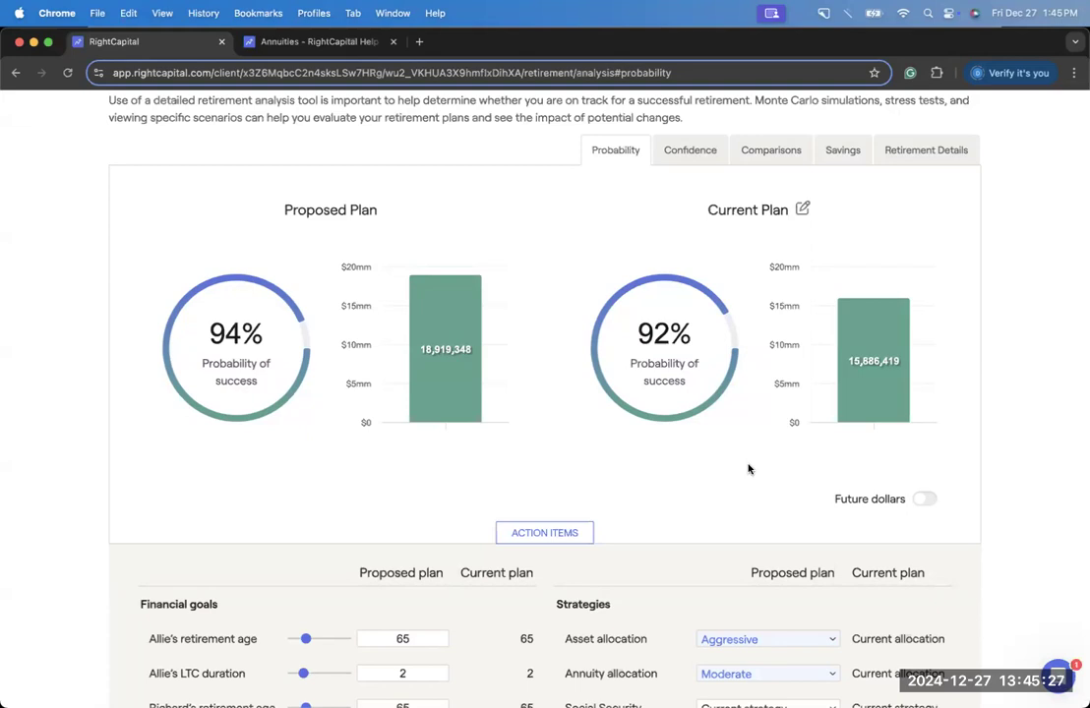
Review the proposed annuity's details from the analysis's action items and close them without changes.
scroll(748, 469, down, 9)
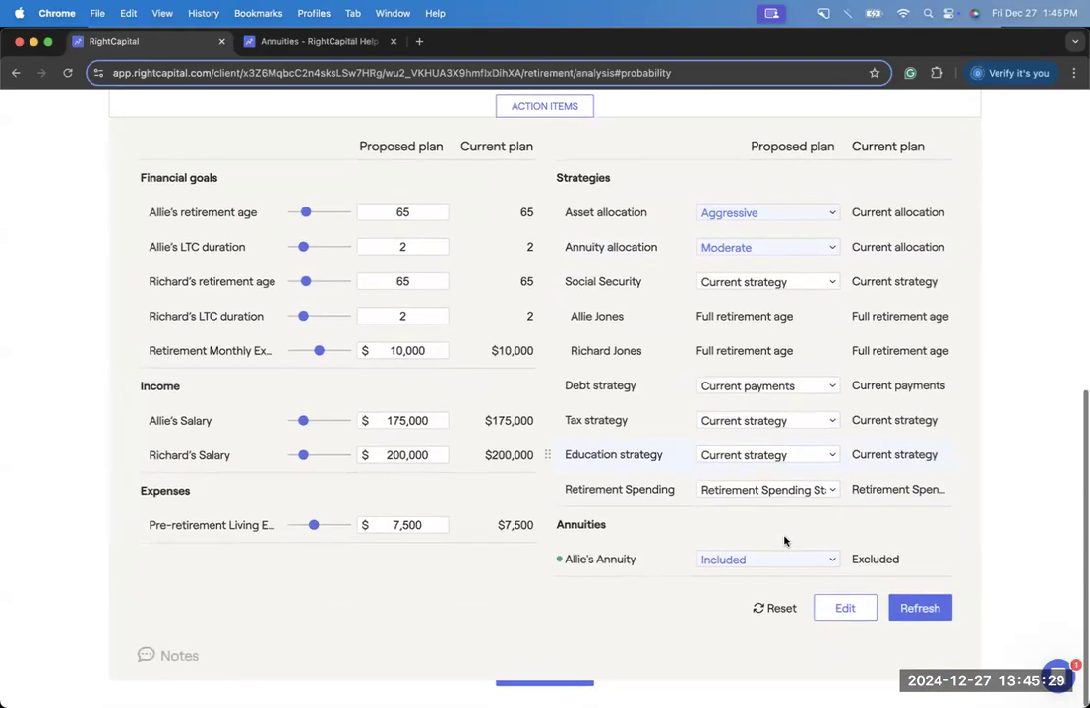
click(616, 561)
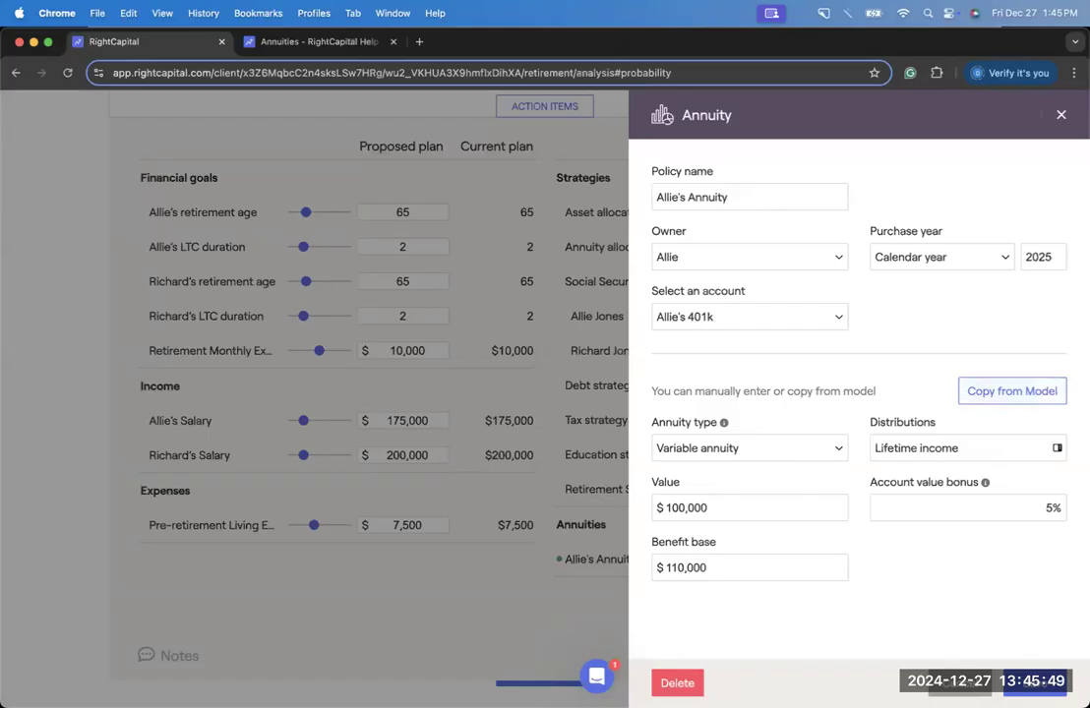
click(960, 683)
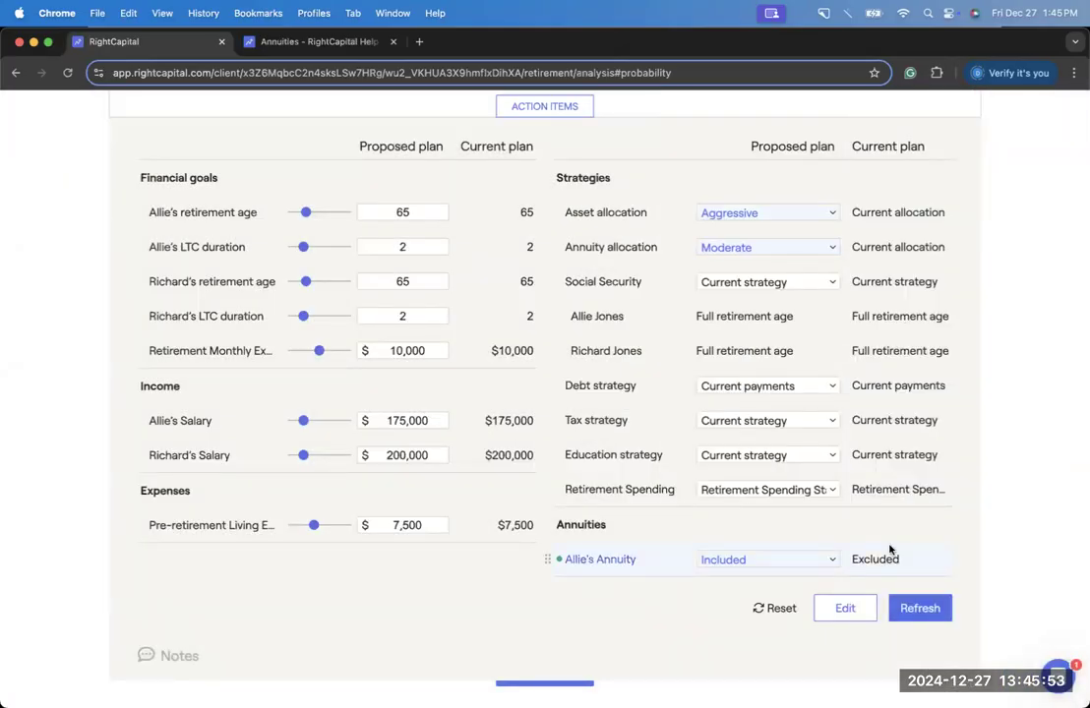
scroll(663, 413, up, 10)
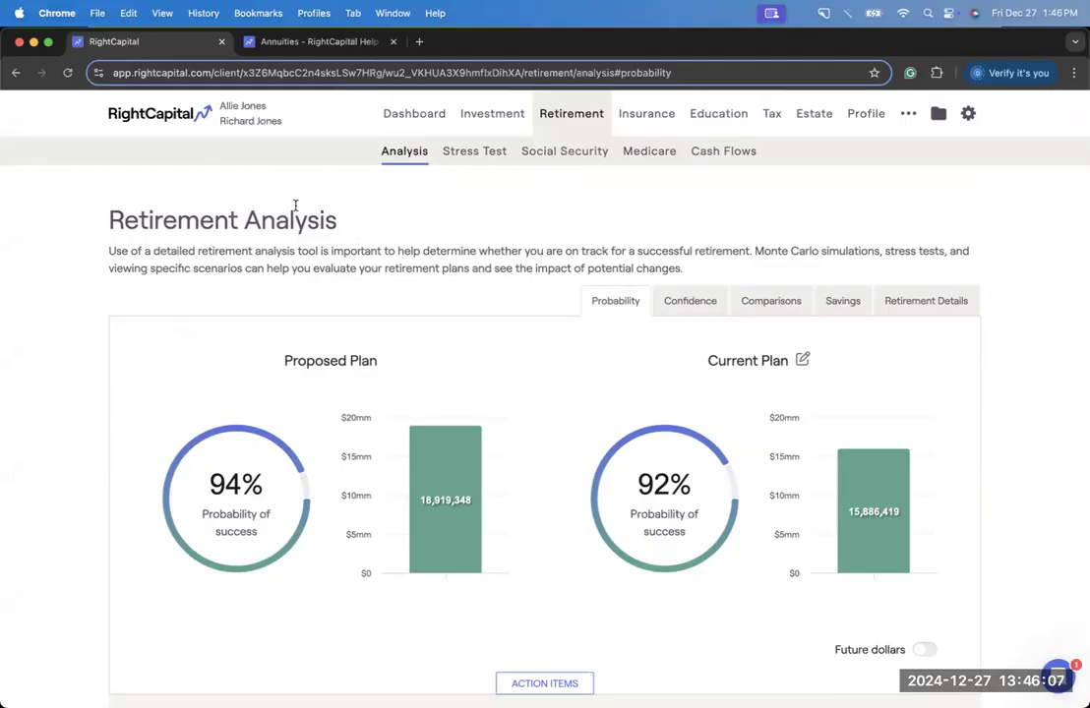
Leave the client's plan for the advisor's annuity models and add a new annuity model.
click(167, 109)
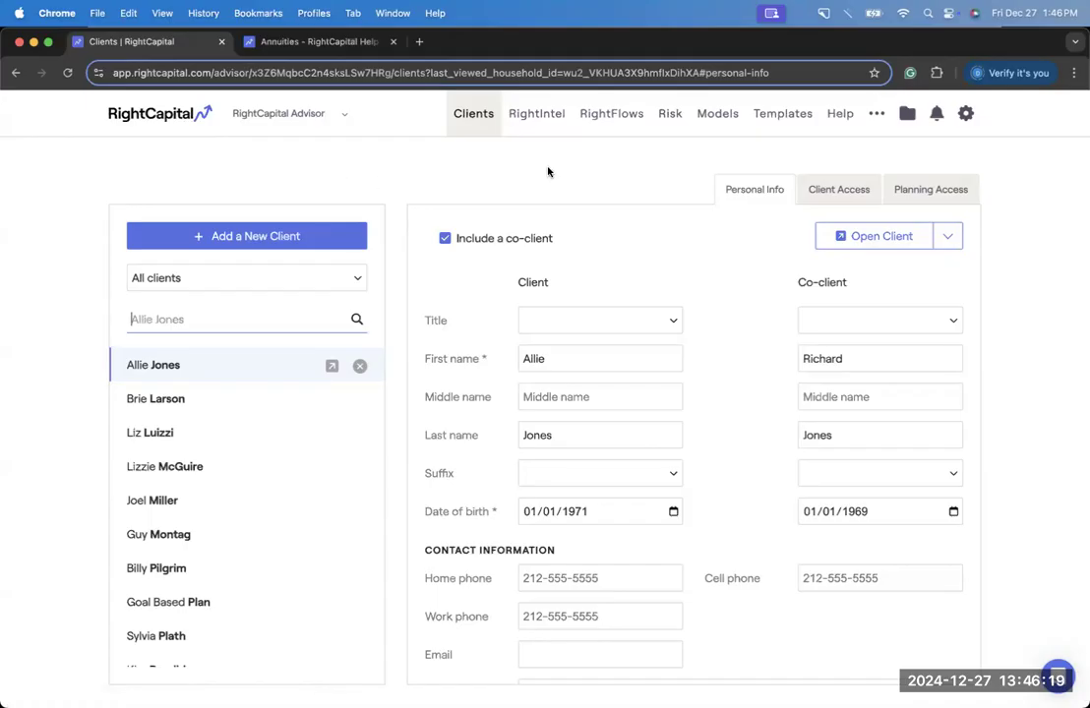
click(717, 114)
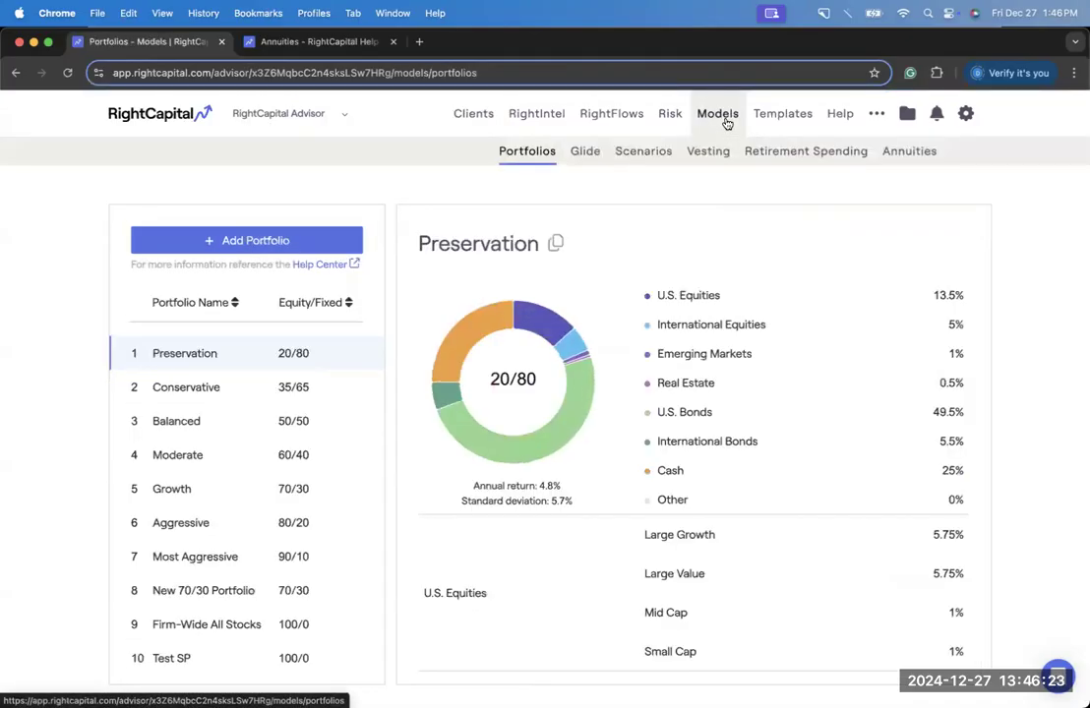
click(901, 155)
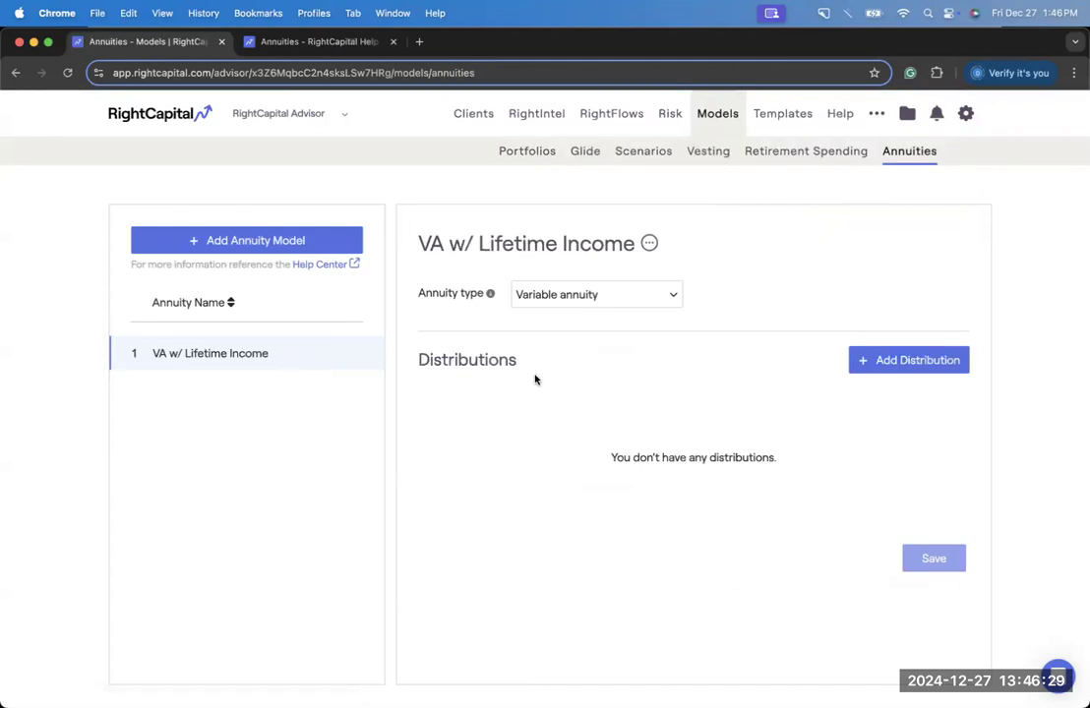
click(272, 244)
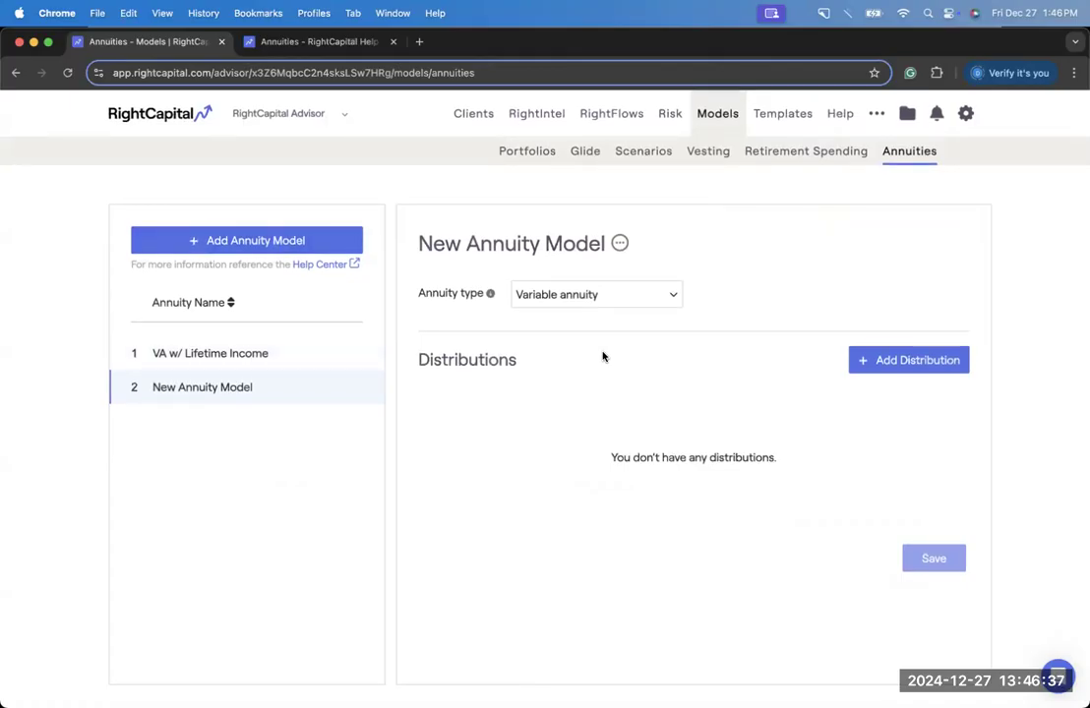
Set the new annuity model's type to Indexed annuity, keeping its default cap, floor, spread and participation.
mouse_move(492, 297)
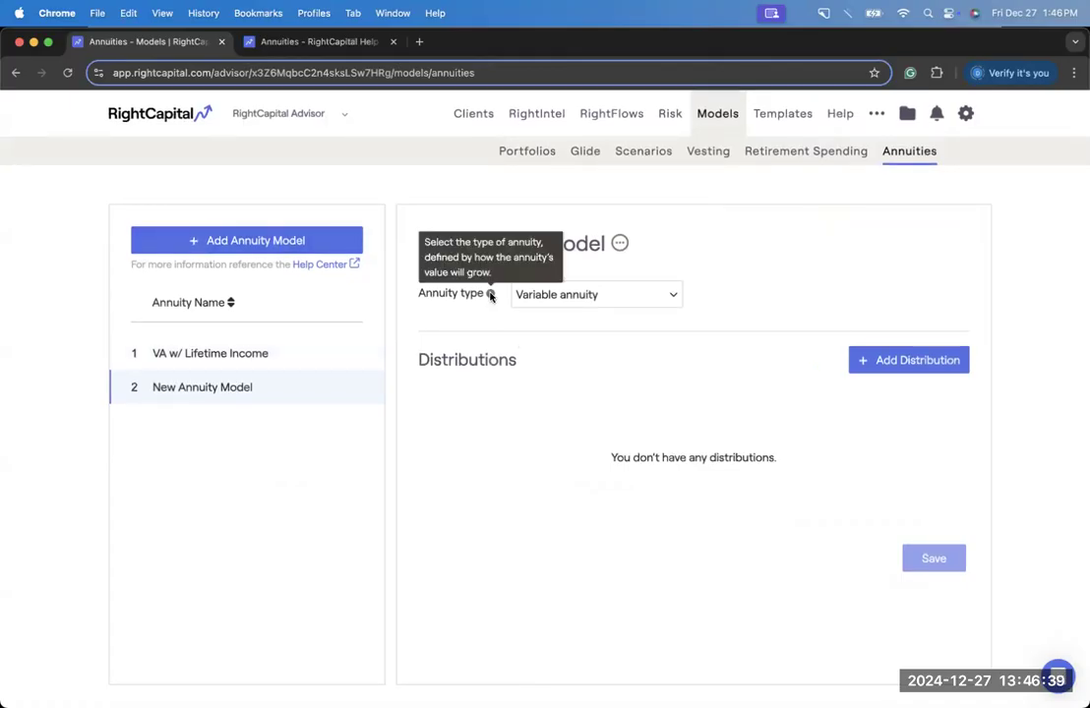
click(544, 297)
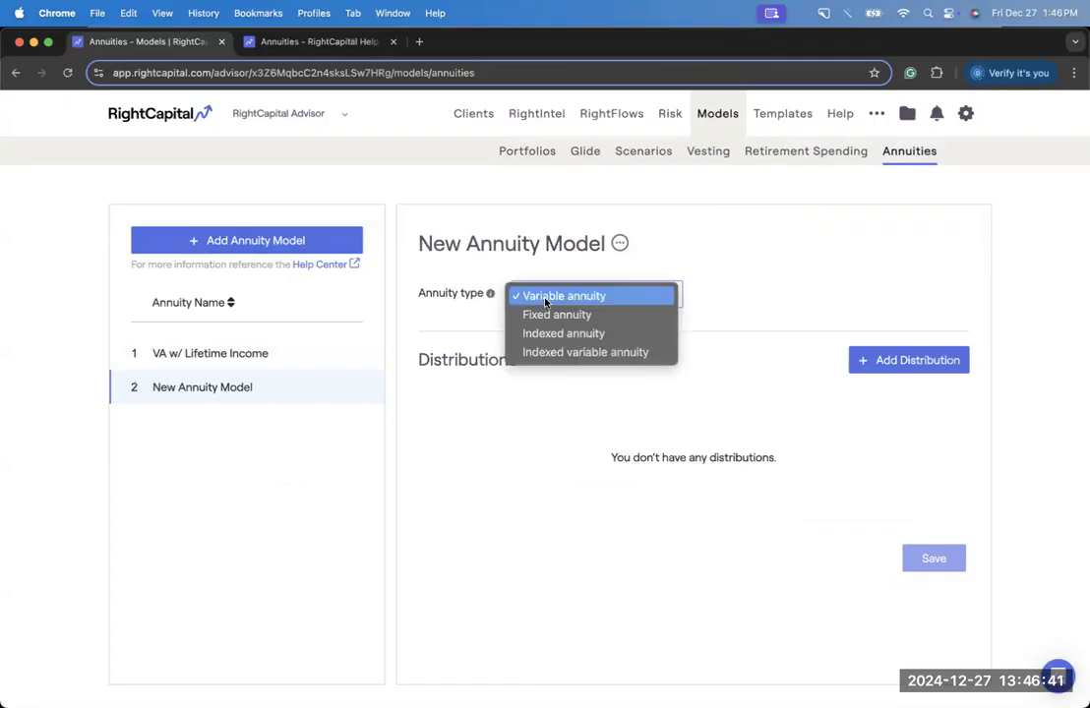
click(554, 315)
click(562, 295)
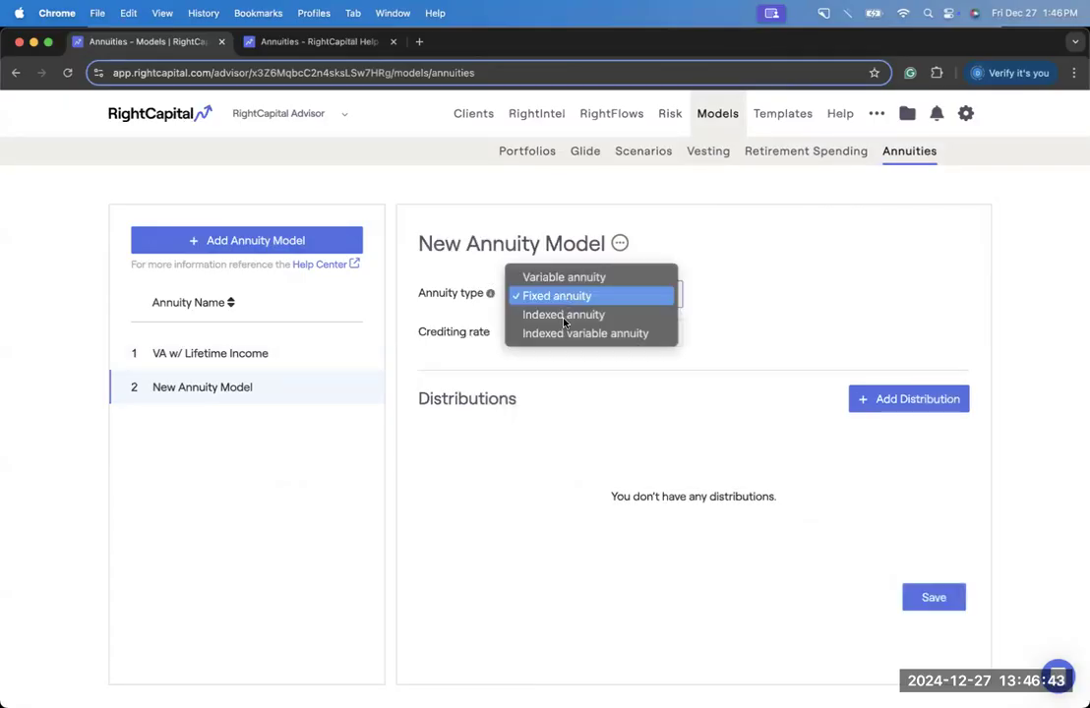
click(566, 316)
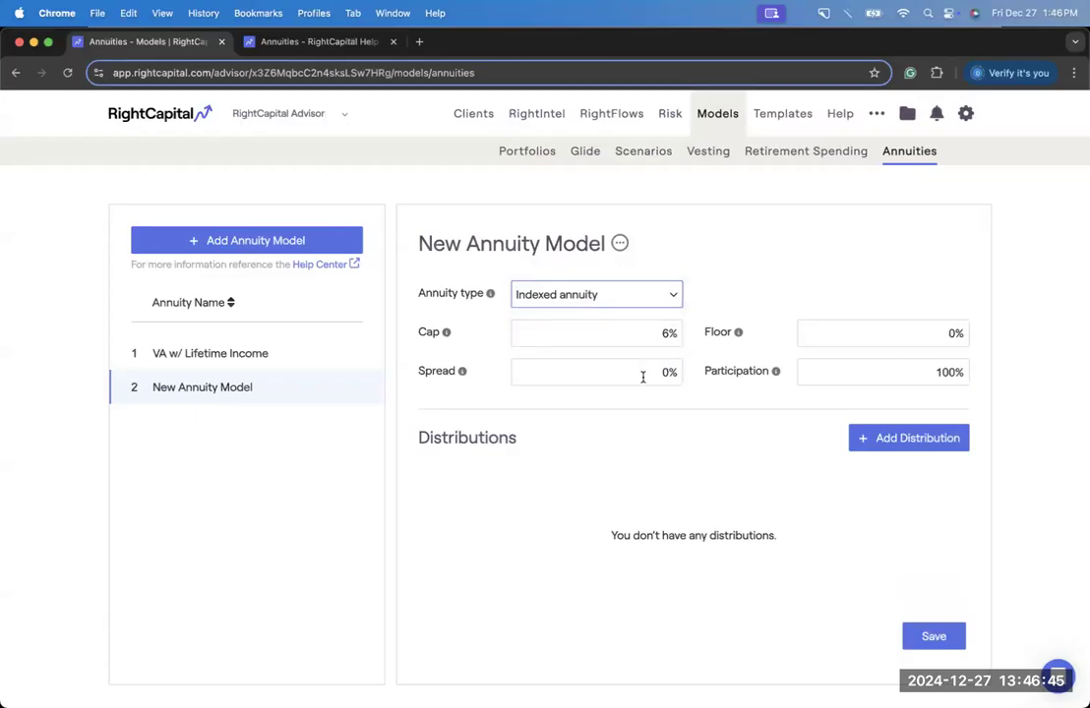
click(625, 303)
click(626, 303)
click(743, 470)
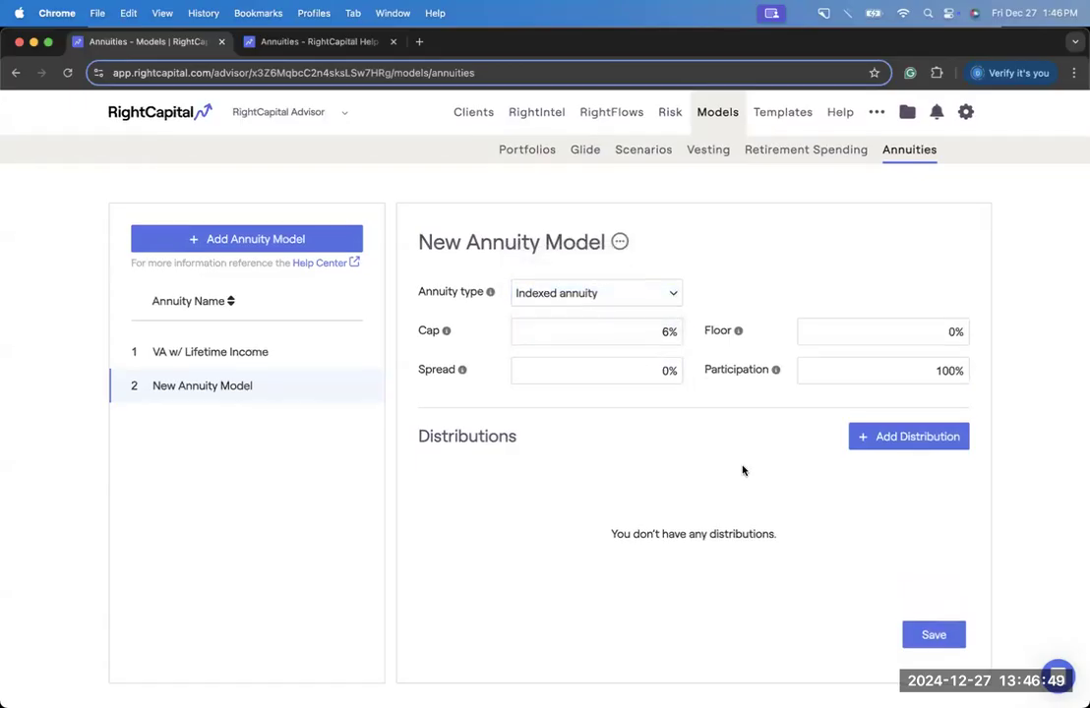
Add a distribution of type Lifetime income named Lifetime Income to the indexed annuity model, keeping the default settings.
click(871, 439)
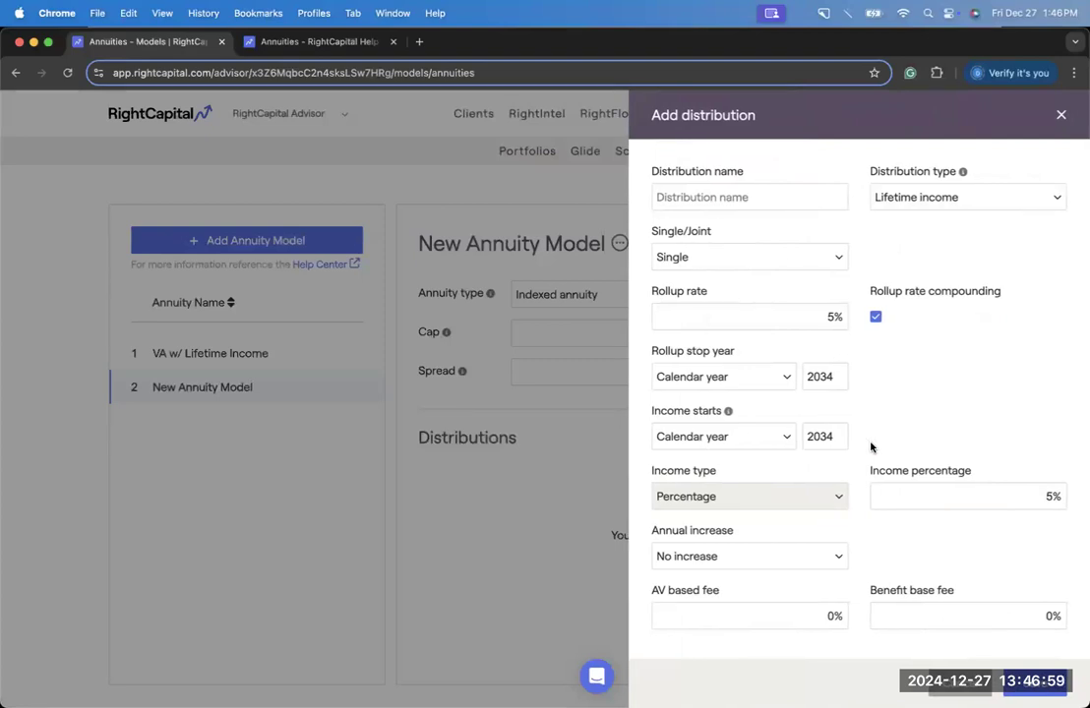
scroll(870, 445, down, 1)
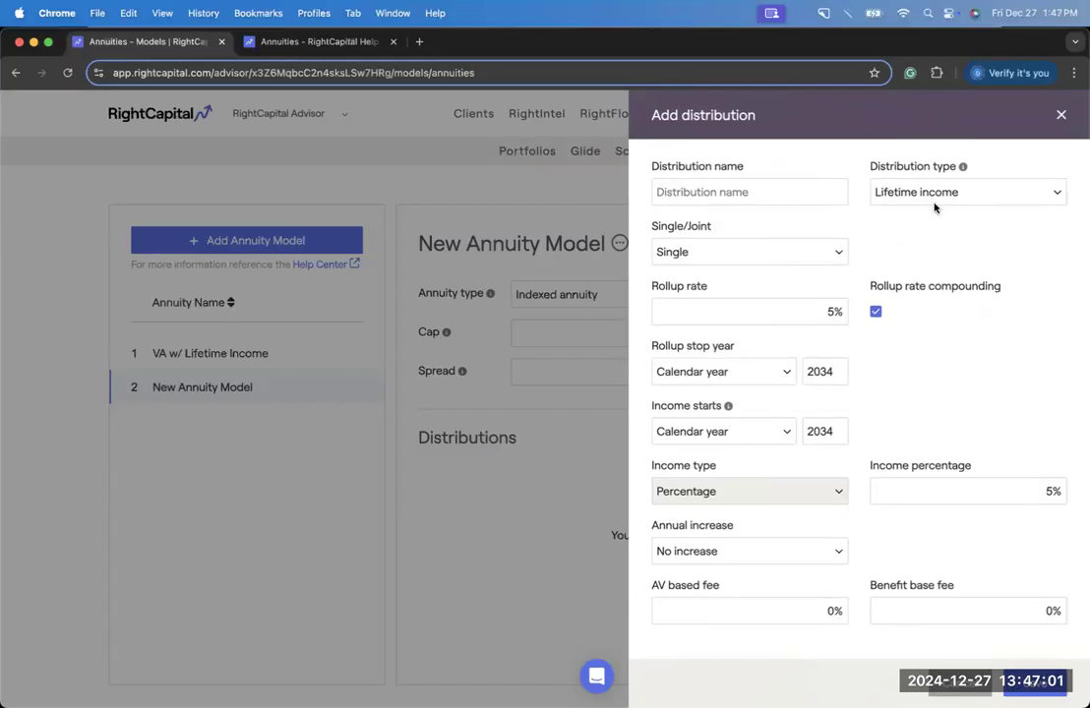
scroll(928, 349, up, 1)
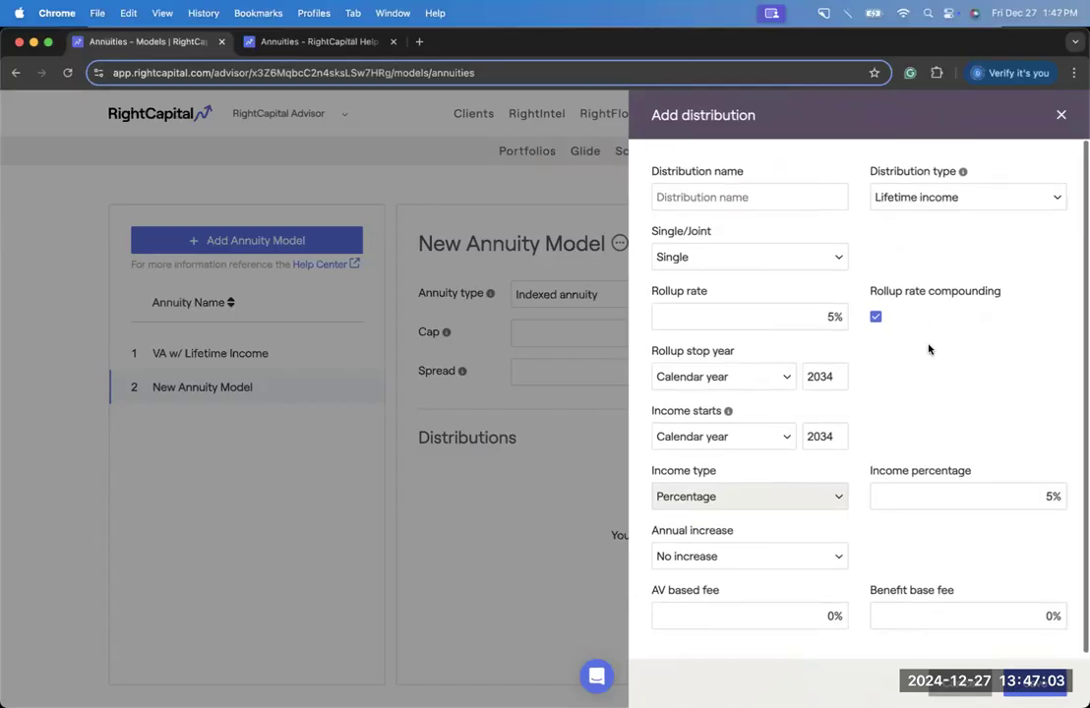
click(1034, 683)
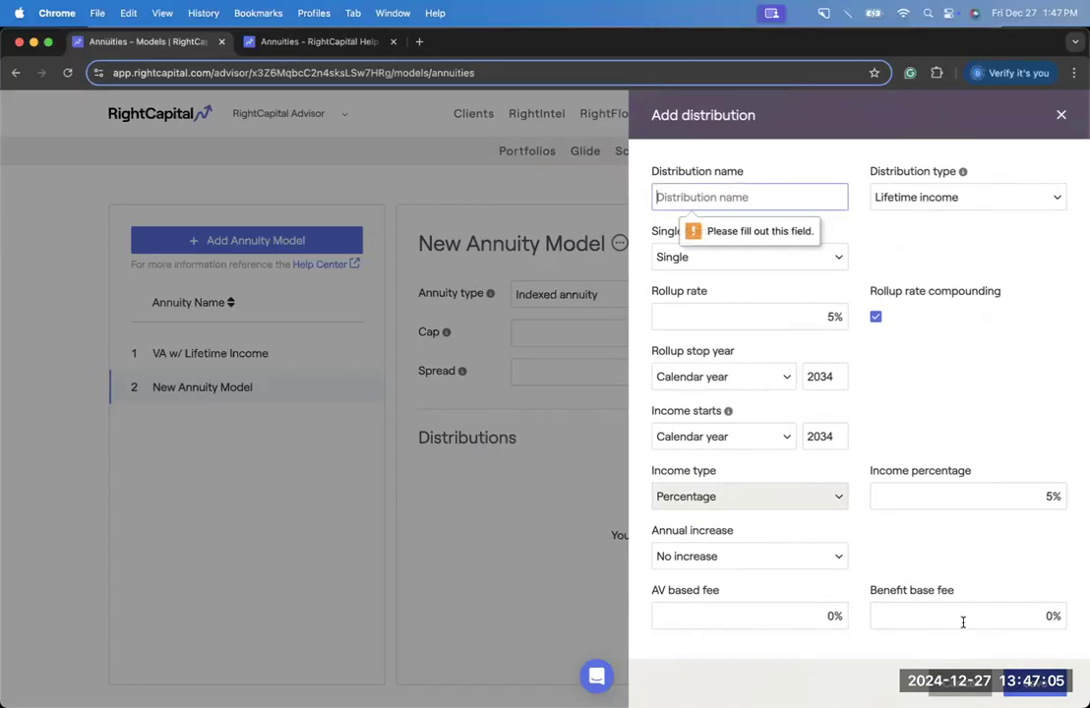
text(Lifet)
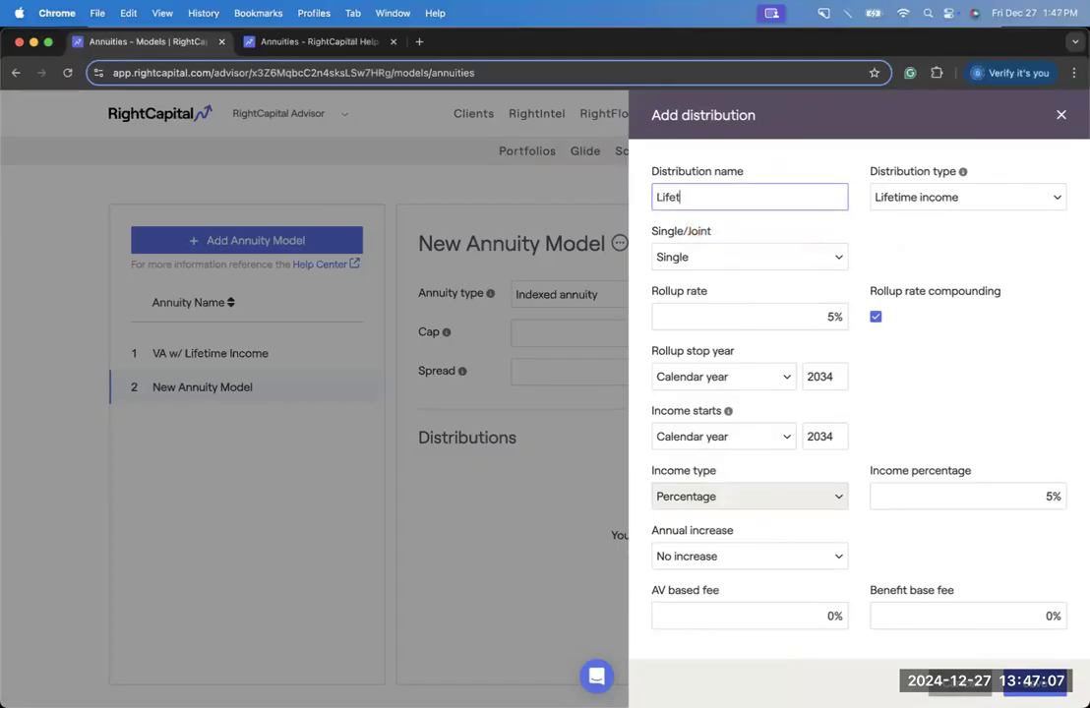
text(ime Income)
key(Return)
Add a second distribution of type Annuitization, named Annuitization, to the indexed annuity model.
click(871, 438)
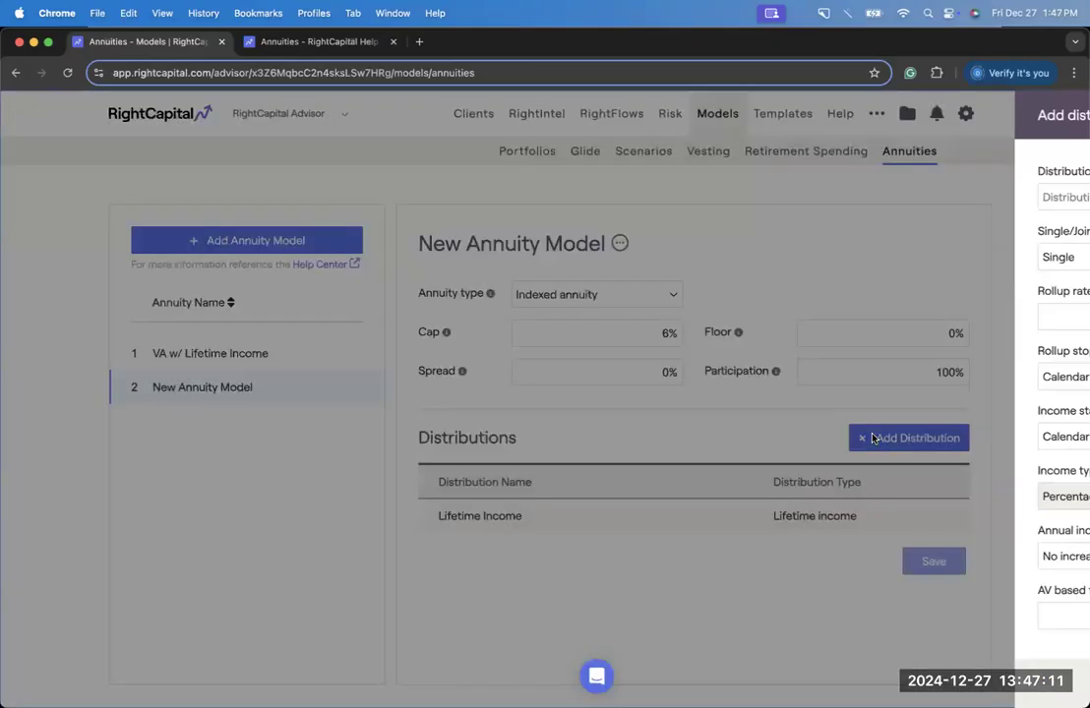
click(910, 196)
click(784, 207)
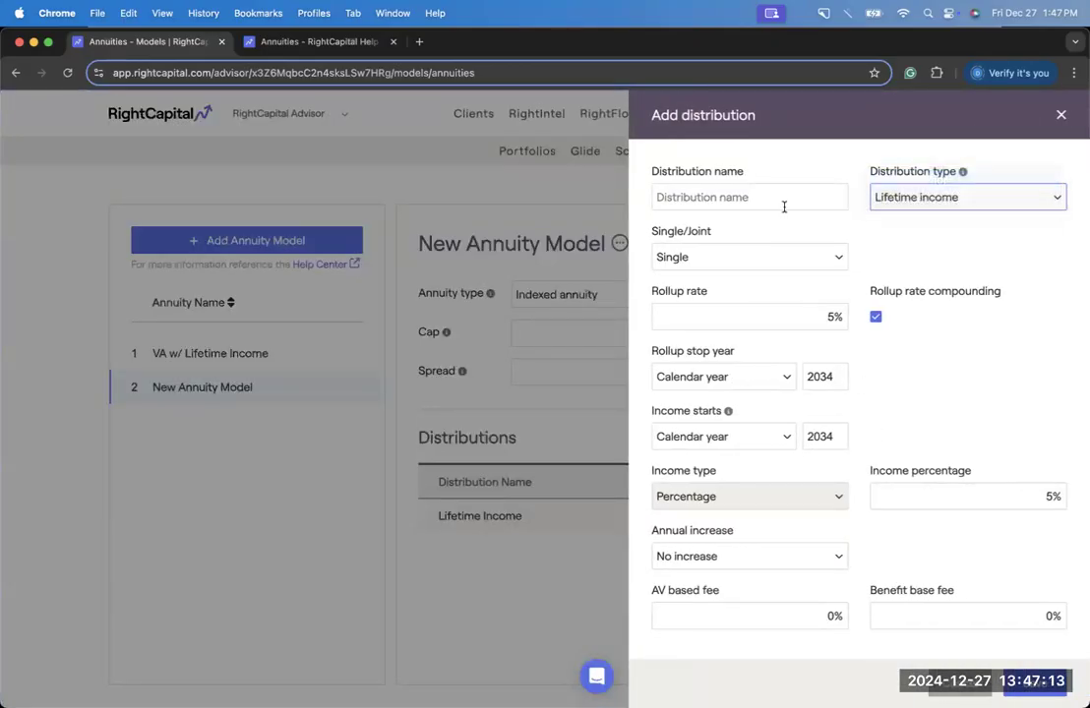
text(Annui)
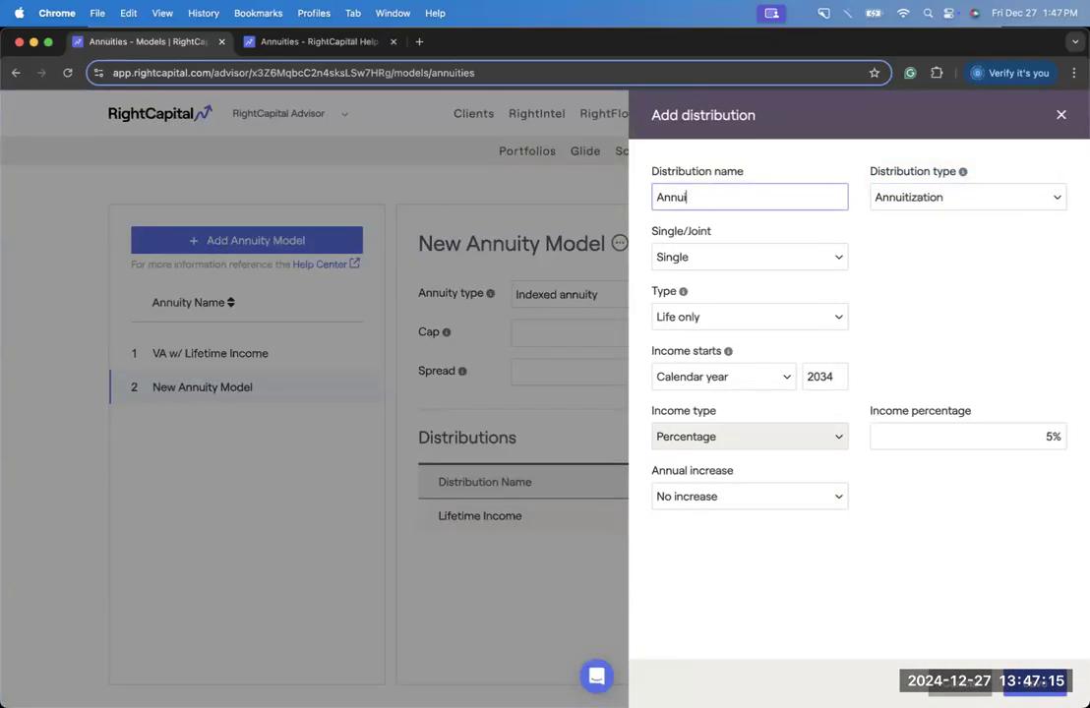
text(tization)
key(Return)
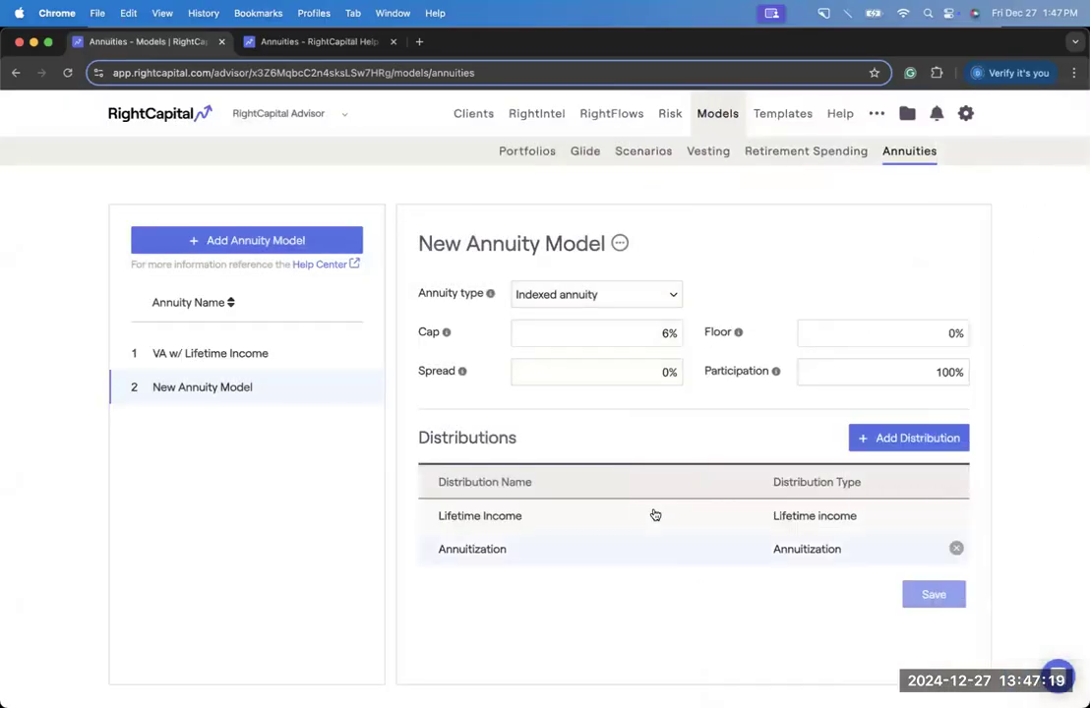
Rename the annuity model to New Indexed Annuity.
click(548, 246)
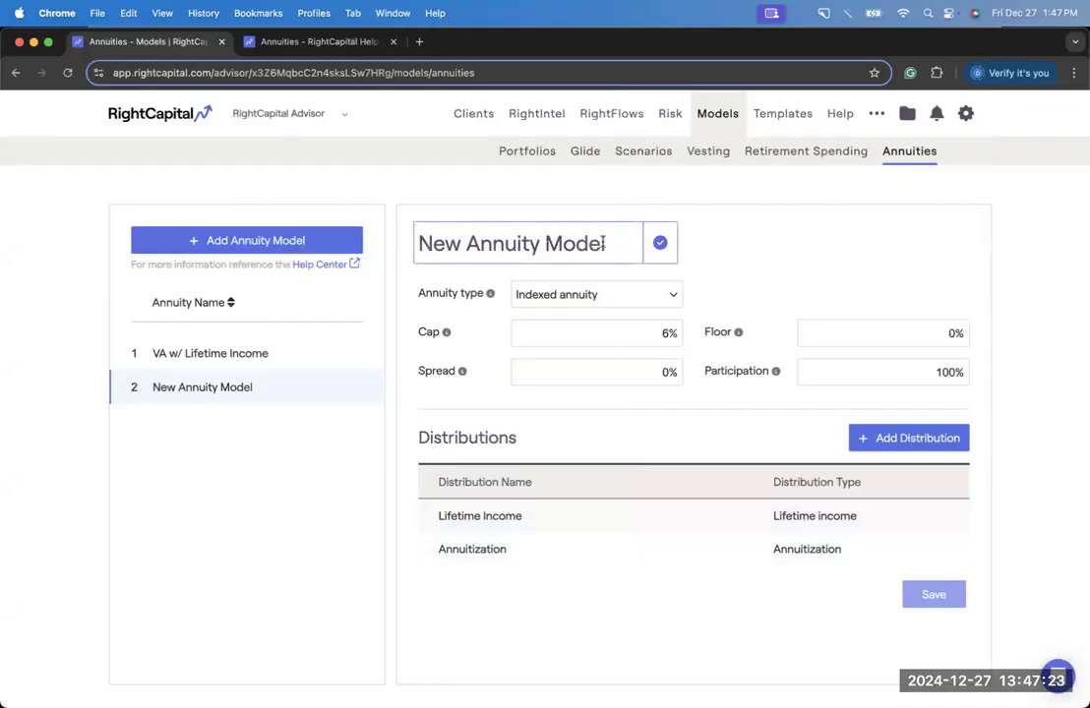
double_click(503, 243)
click(466, 242)
text(Indexed)
drag(632, 243, 676, 245)
key(BackSpace)
click(662, 245)
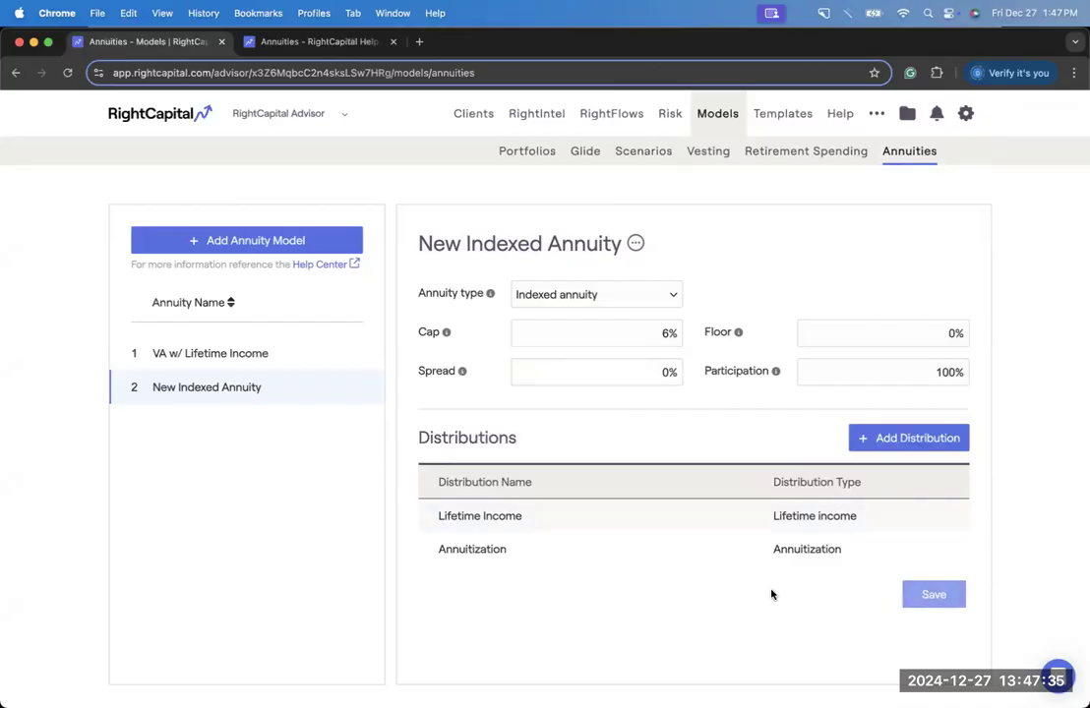
Search the client list for the previous client by first name and reopen that client's Retirement Analysis.
click(473, 115)
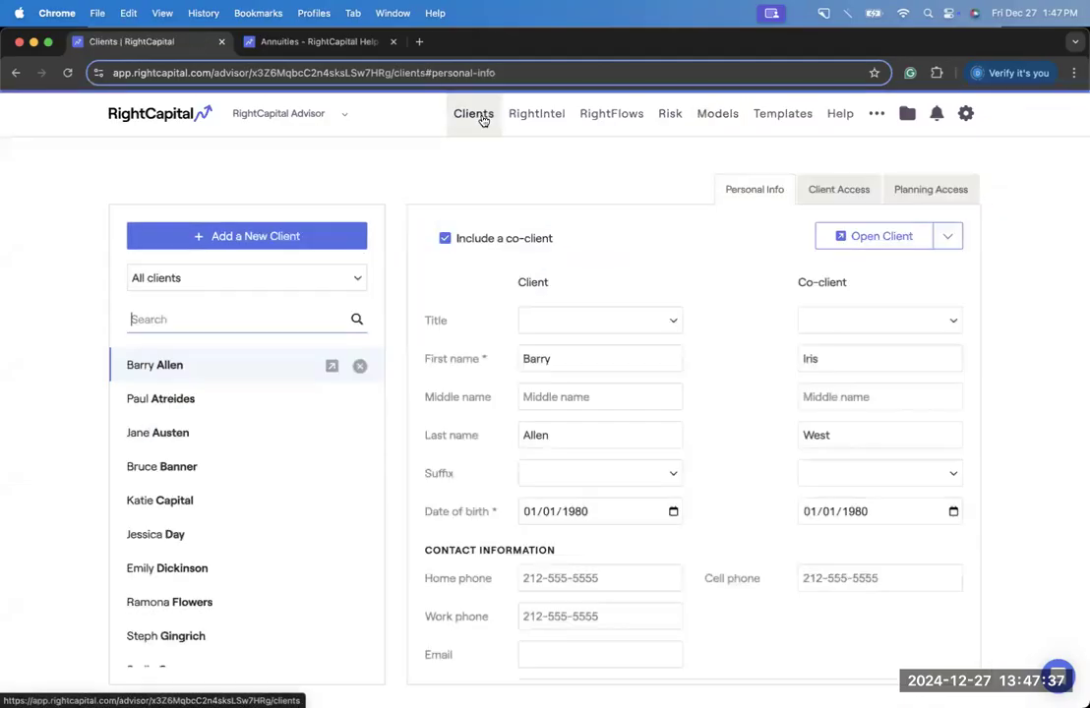
click(213, 342)
text(alli)
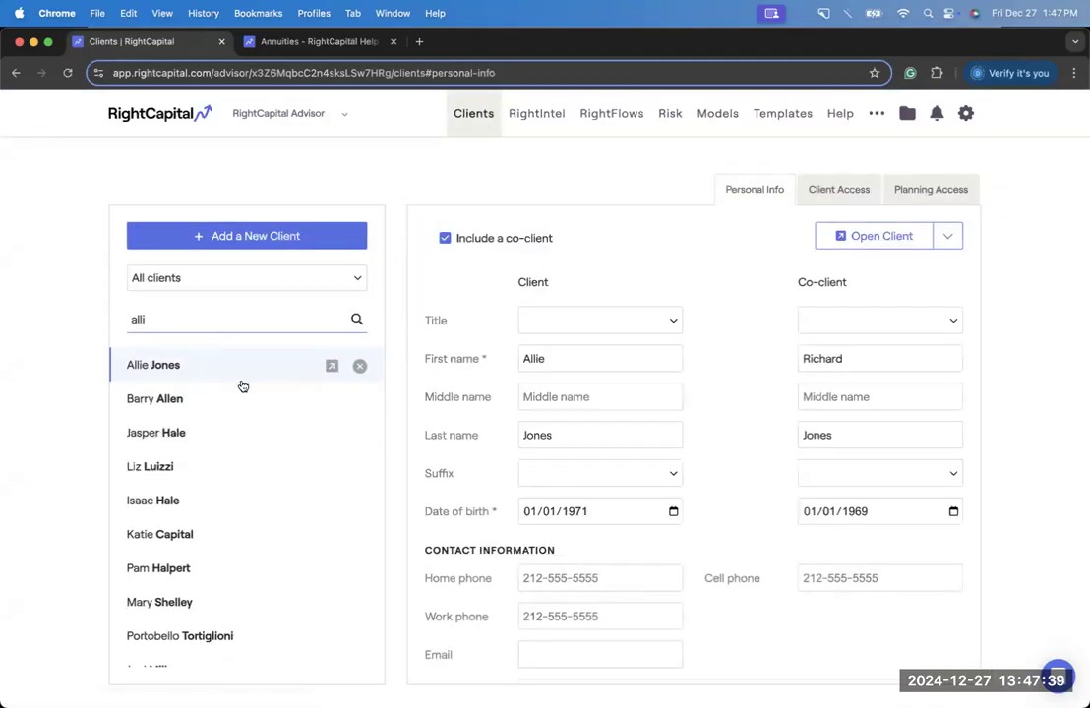
click(330, 368)
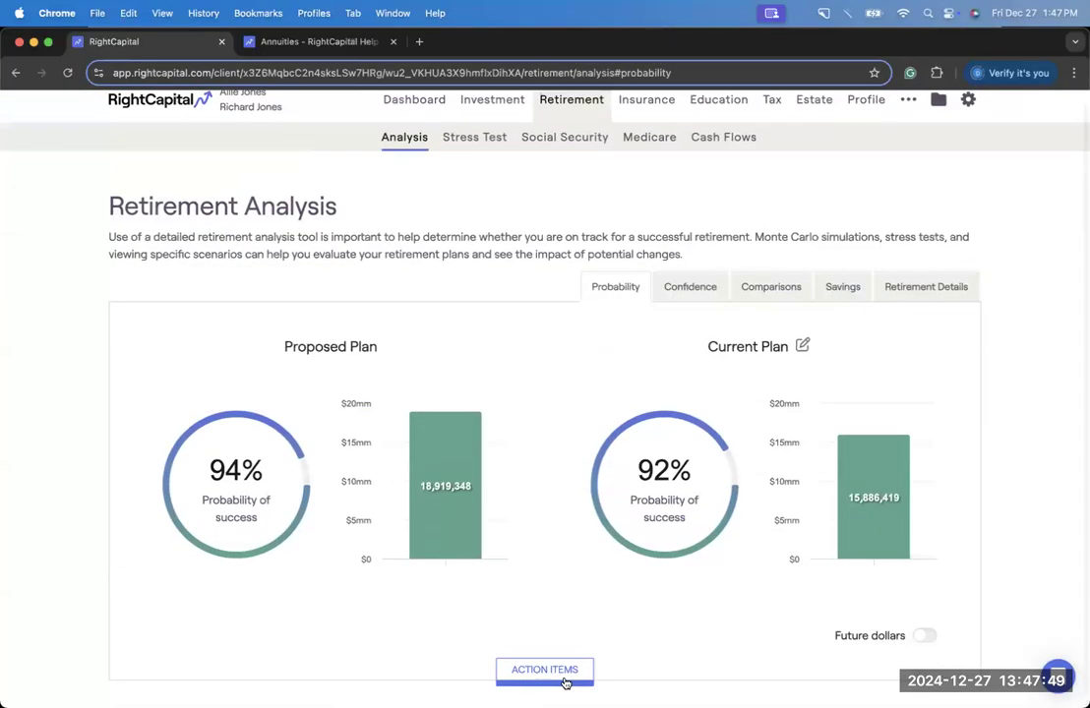
Copy the New Indexed Annuity model with its Lifetime Income distribution into the client's proposed annuity and review the resulting fields.
scroll(565, 683, down, 10)
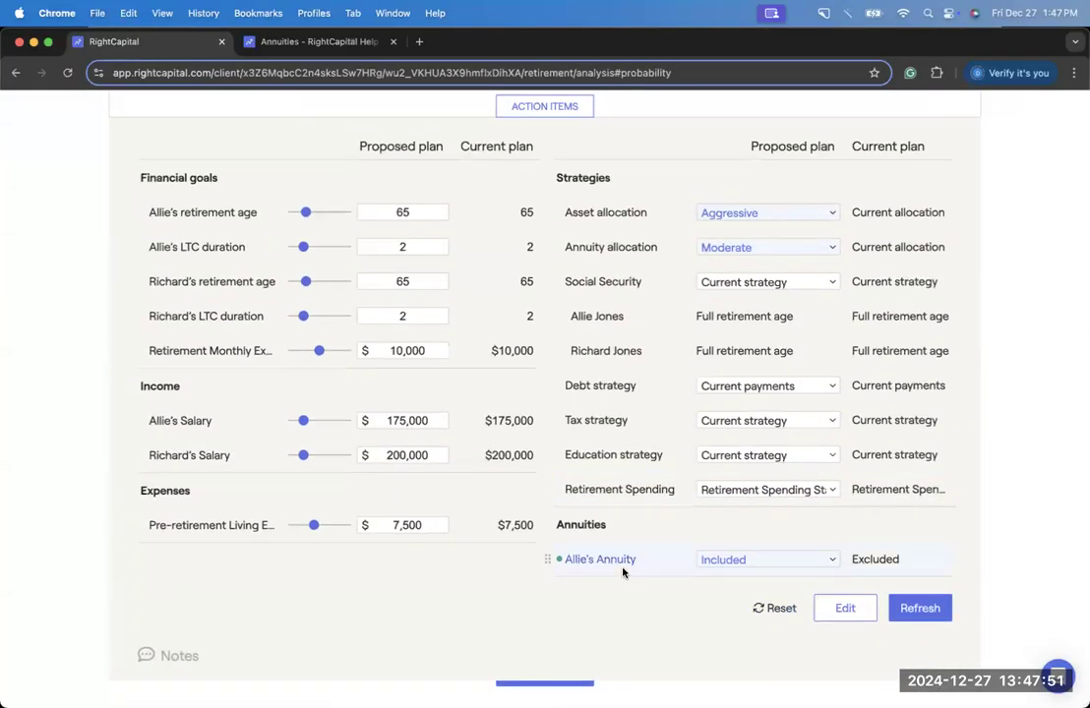
click(619, 562)
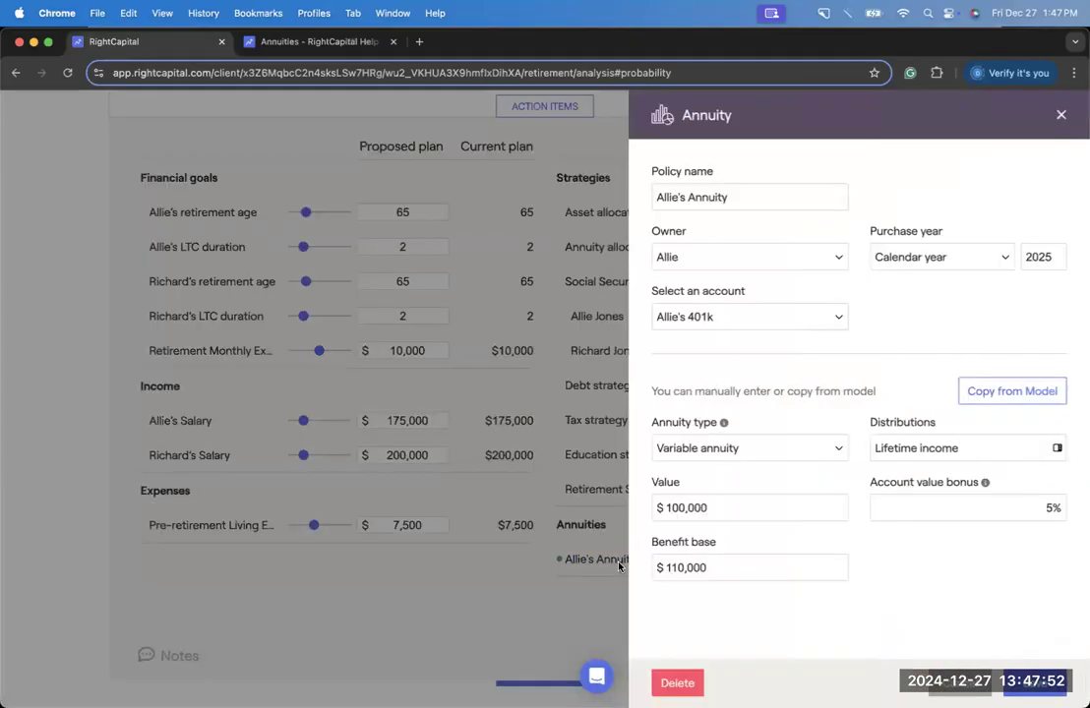
click(971, 396)
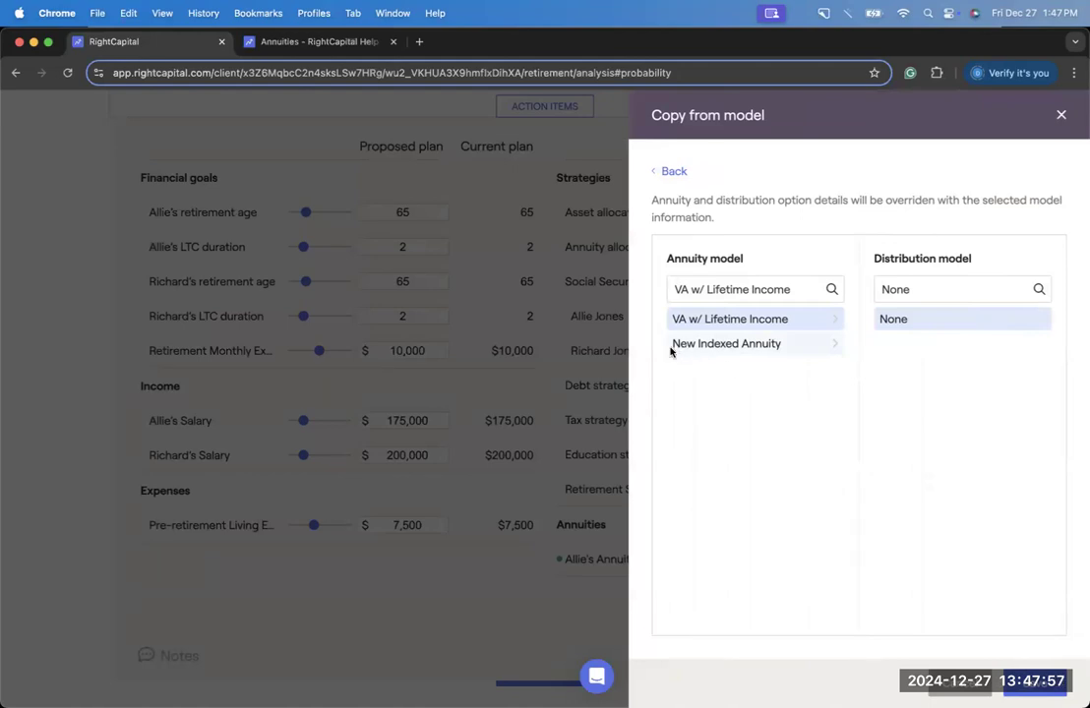
click(780, 348)
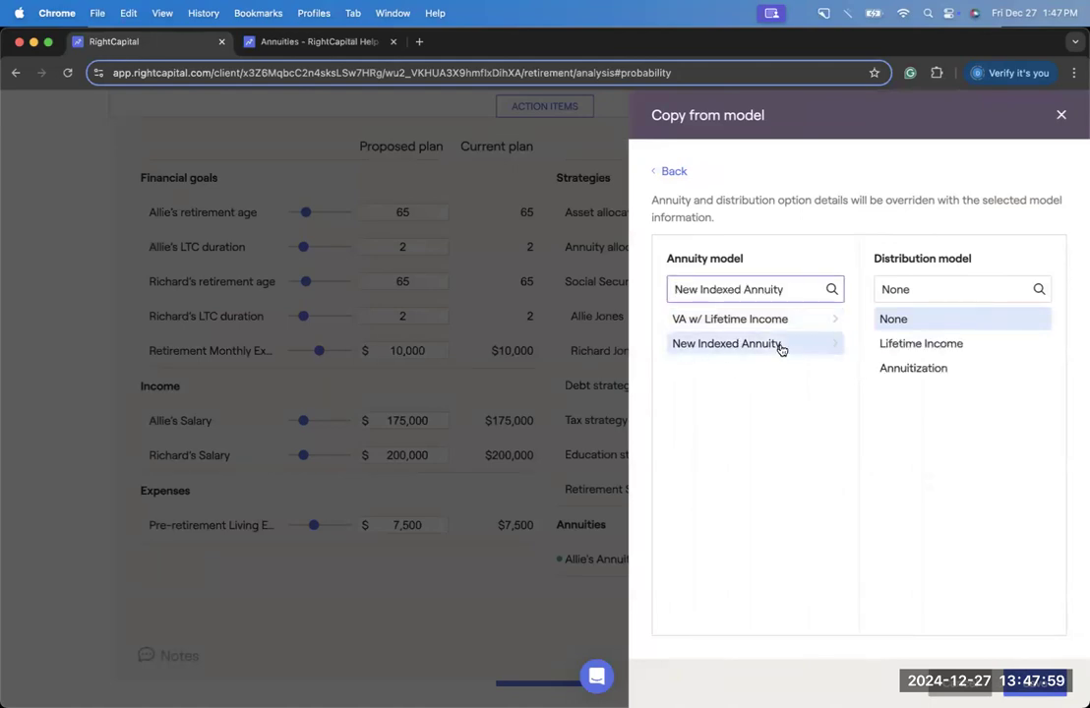
click(922, 346)
click(930, 367)
click(926, 350)
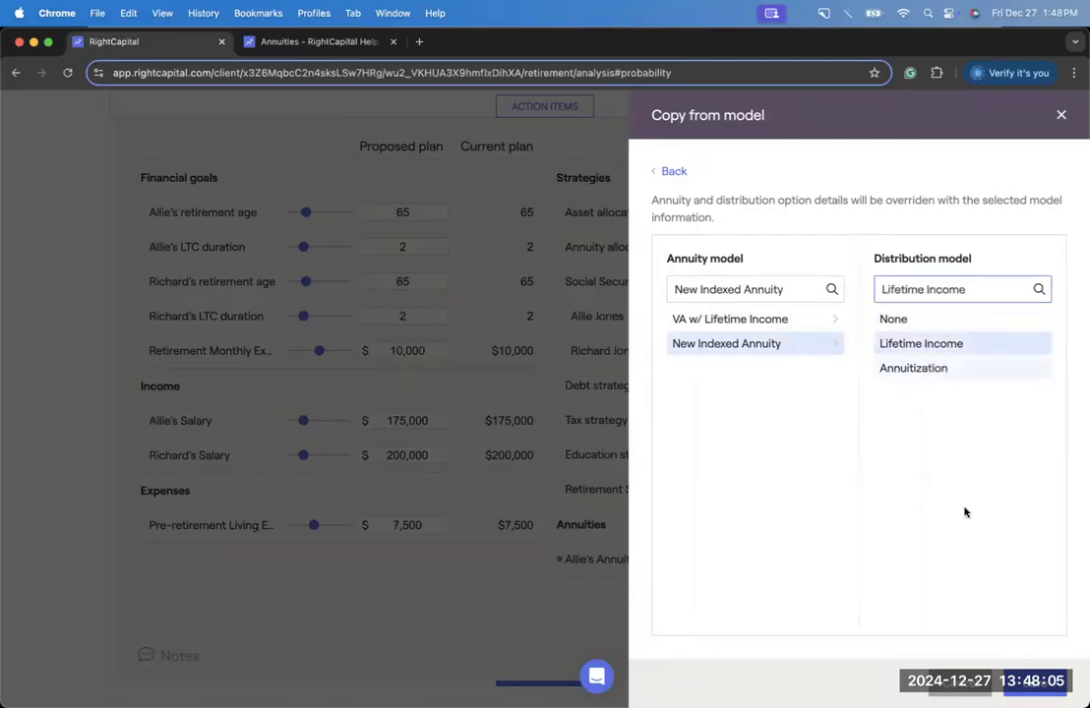
click(1023, 683)
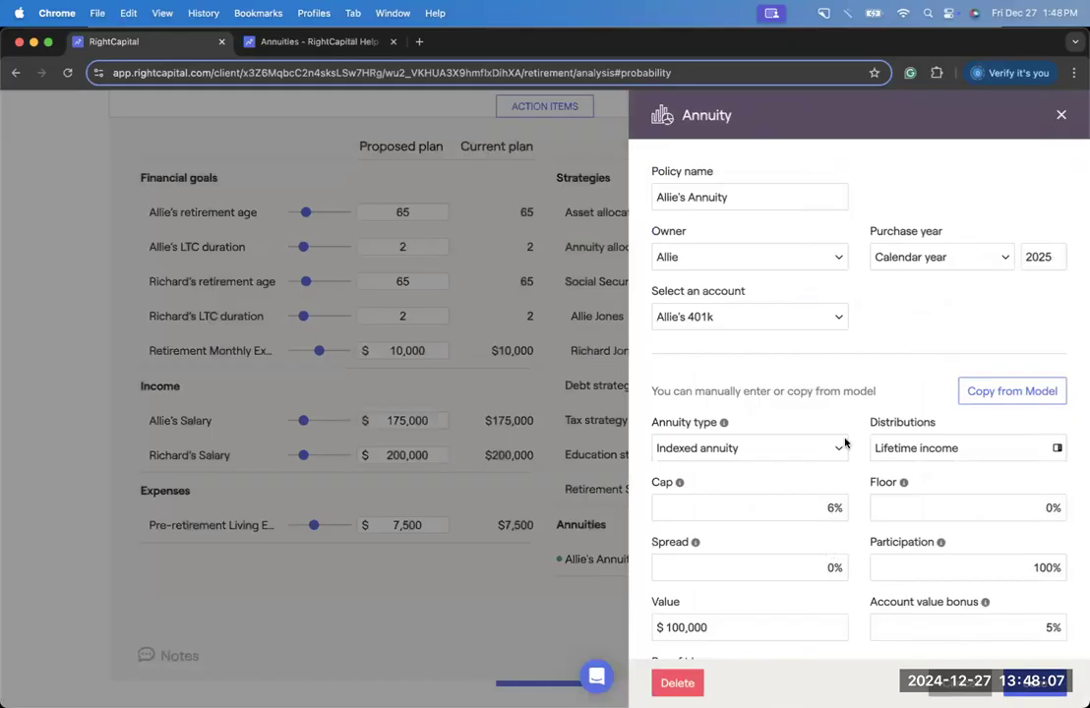
scroll(844, 443, down, 2)
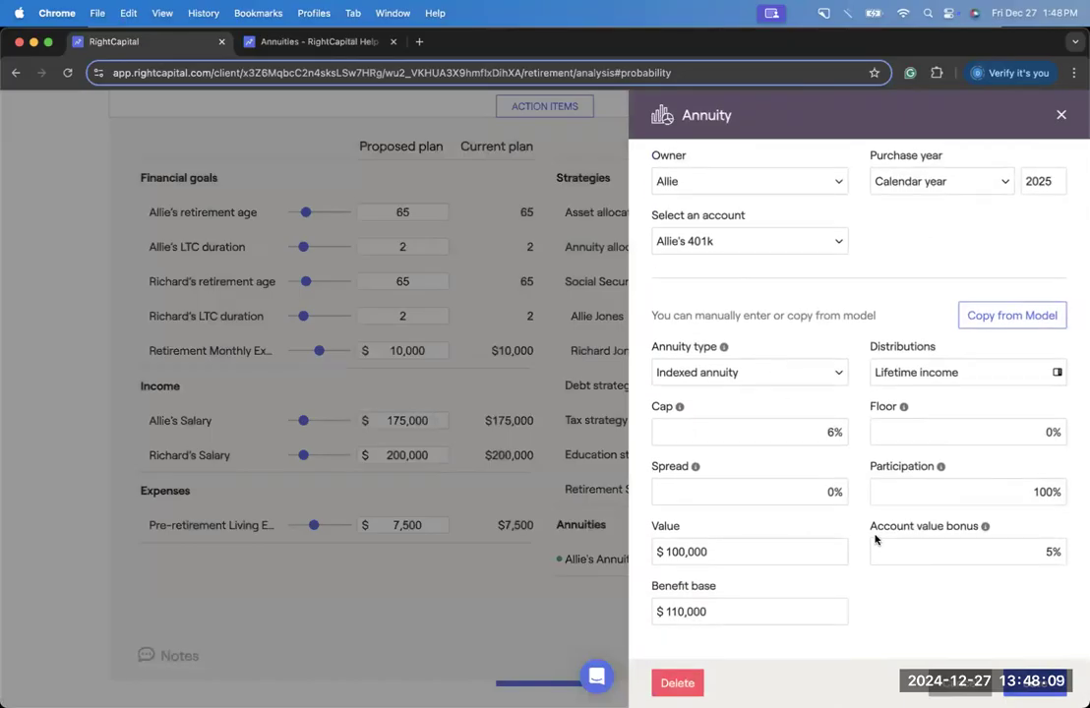
scroll(877, 540, up, 3)
scroll(875, 539, down, 3)
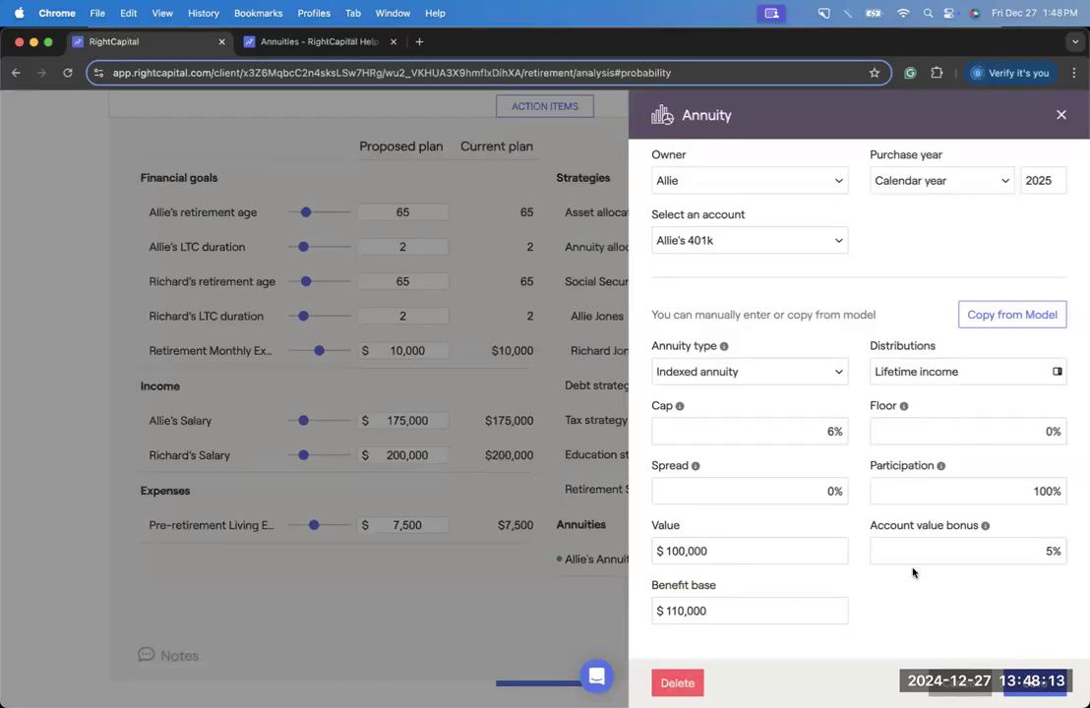
Close the proposed annuity's details without saving and return to the advisor portal's client list.
scroll(895, 536, up, 3)
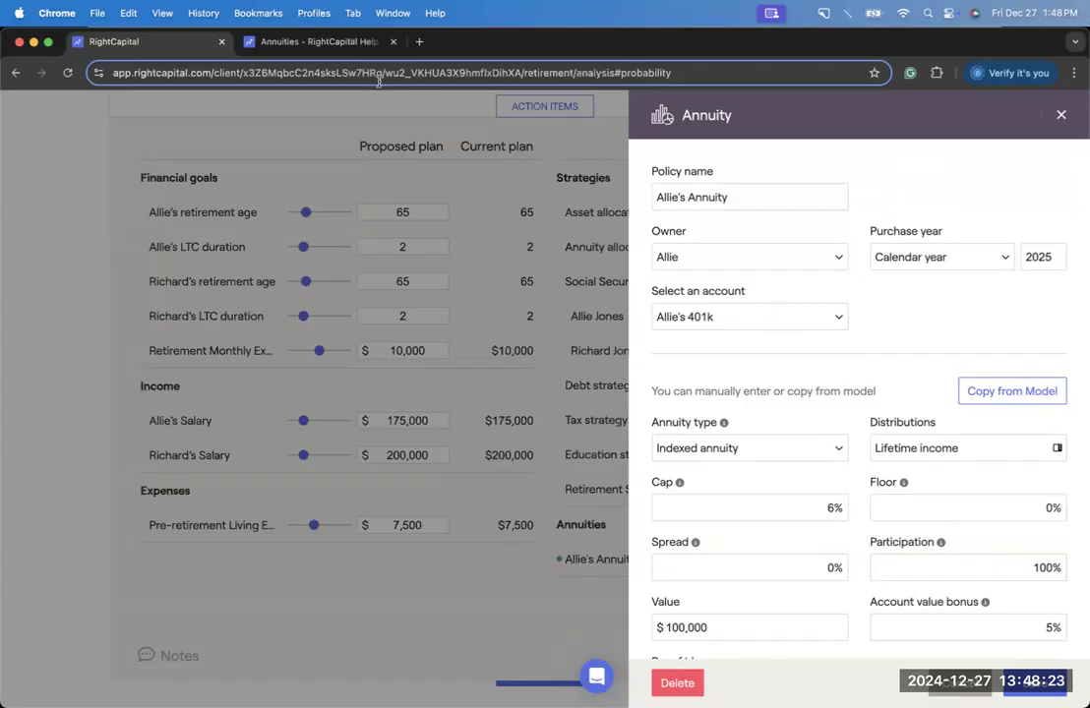
click(974, 689)
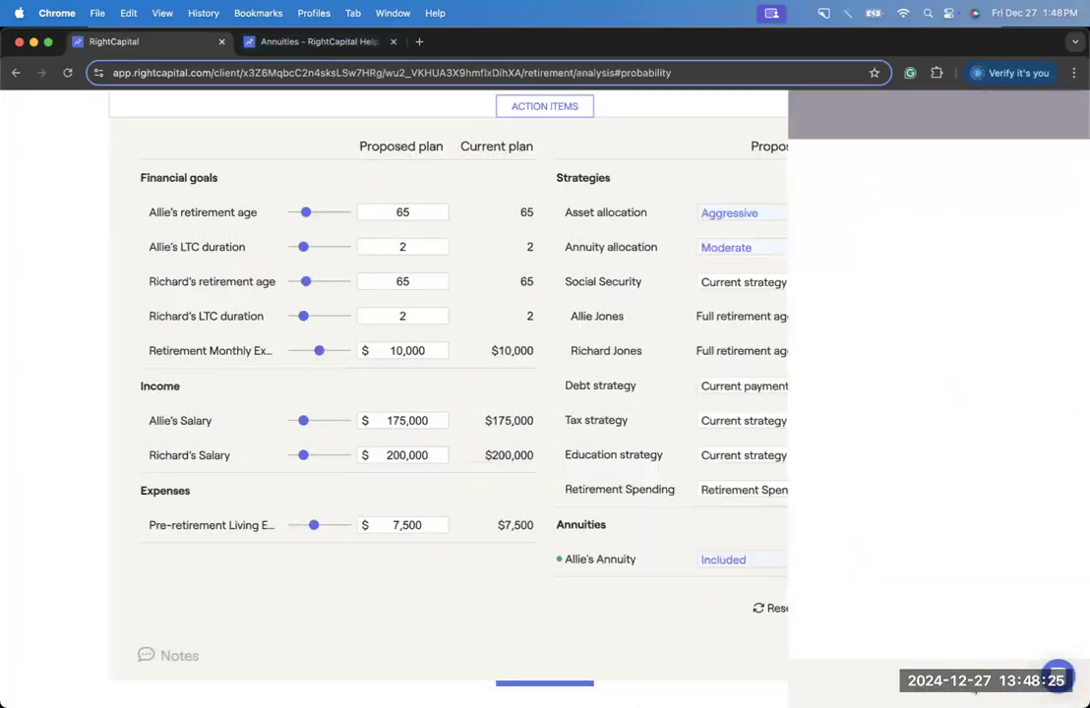
scroll(589, 396, up, 6)
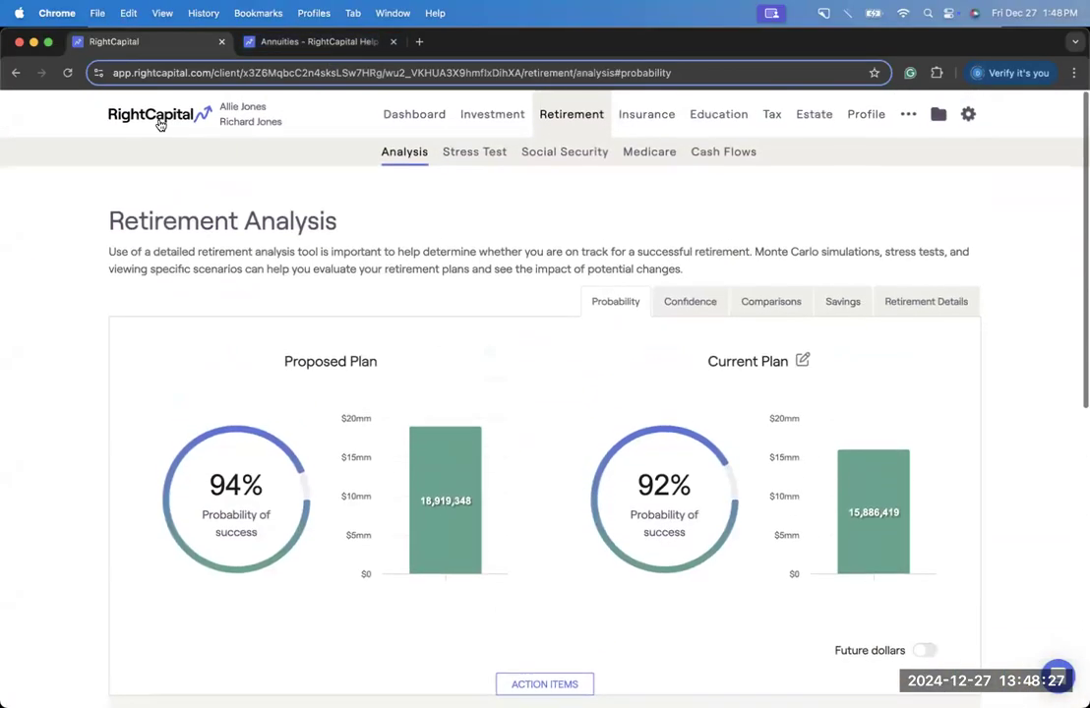
click(161, 123)
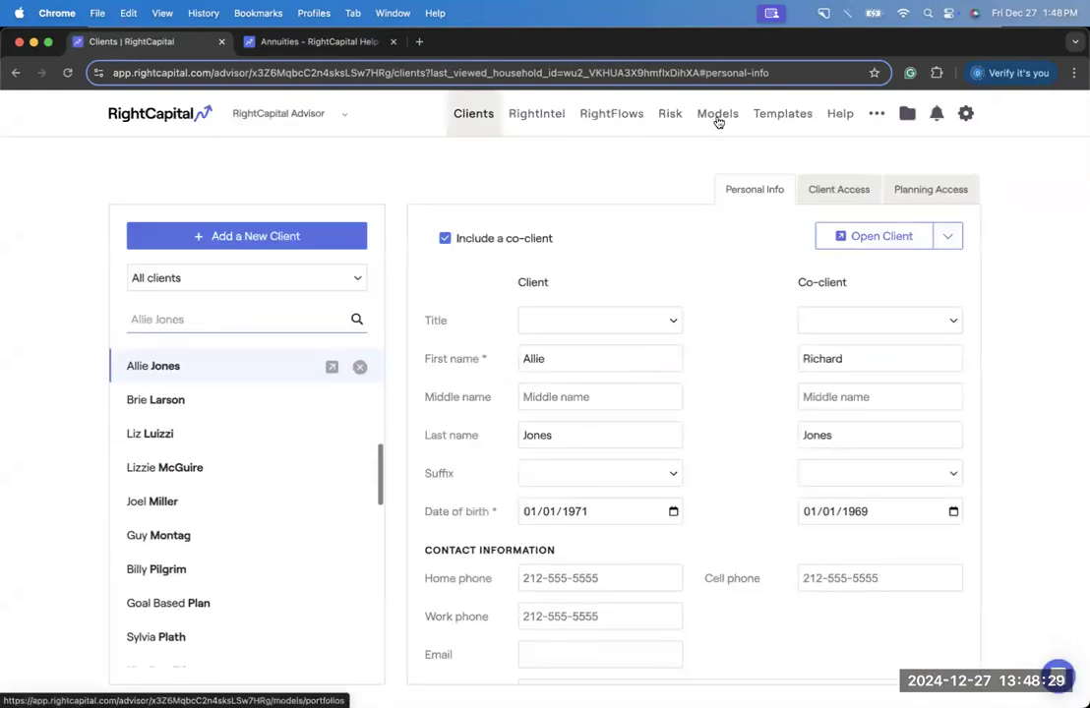
Go to the annuity models in the advisor portal and view their linked Help Center article in a new tab.
click(719, 118)
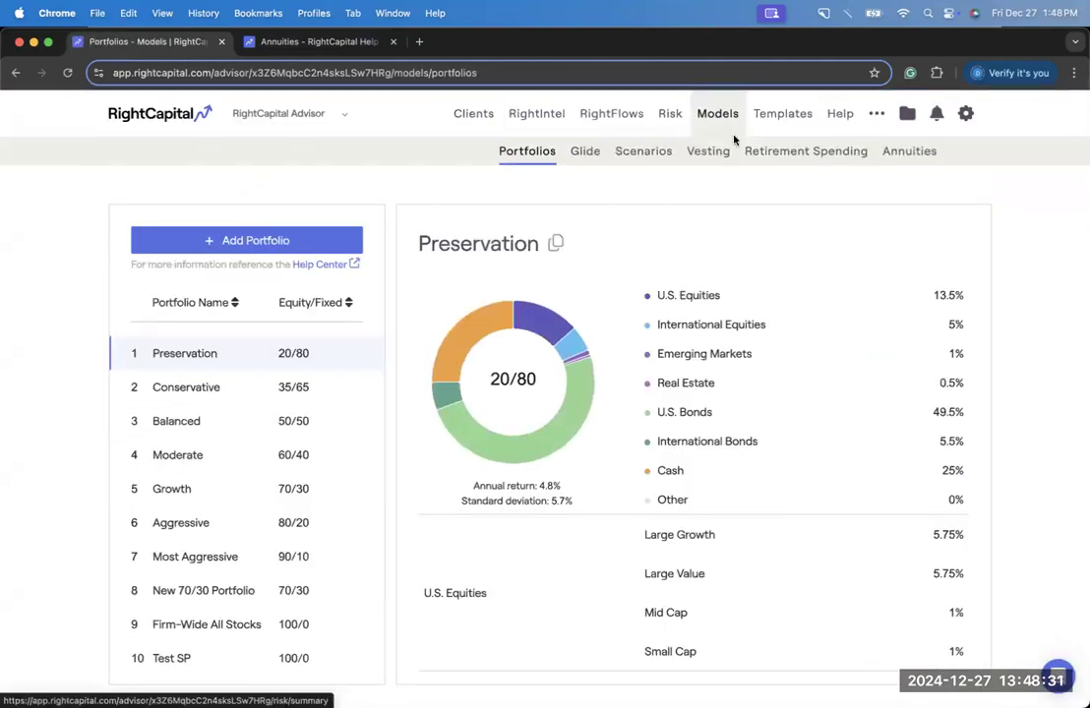
click(659, 156)
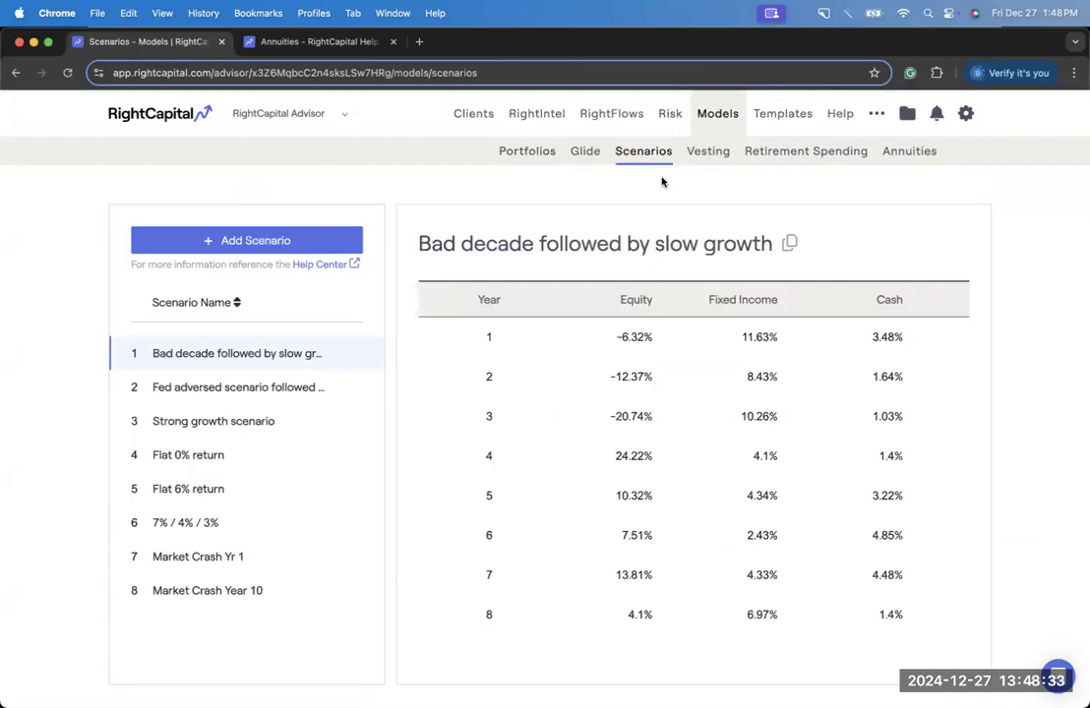
click(886, 157)
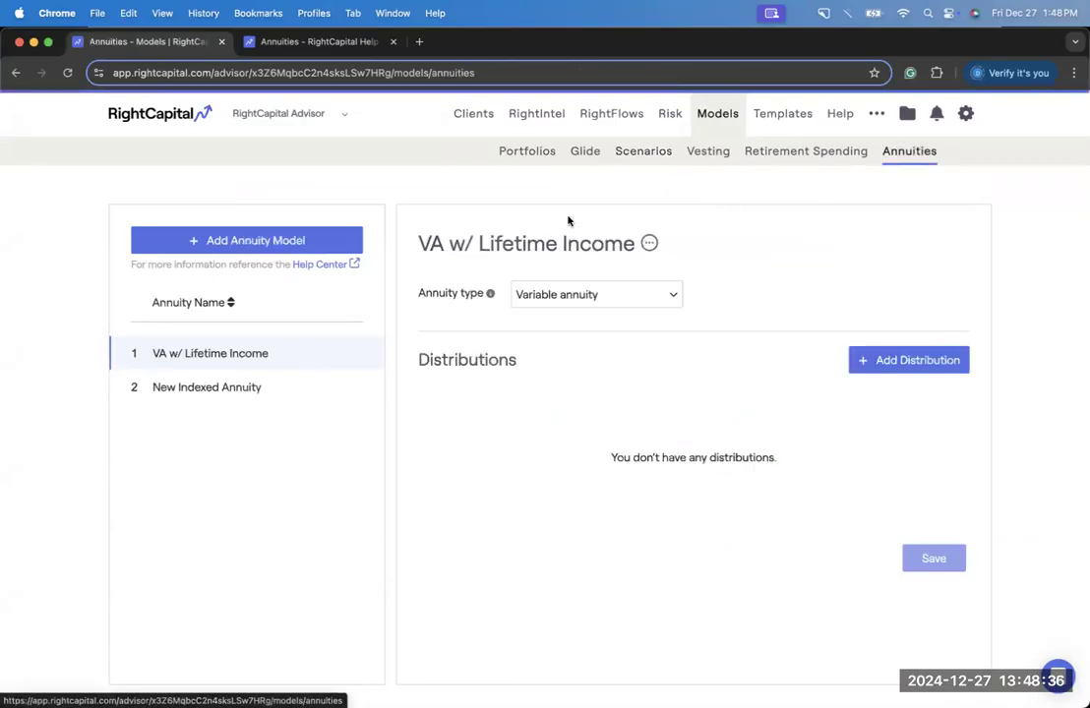
right_click(312, 267)
click(329, 272)
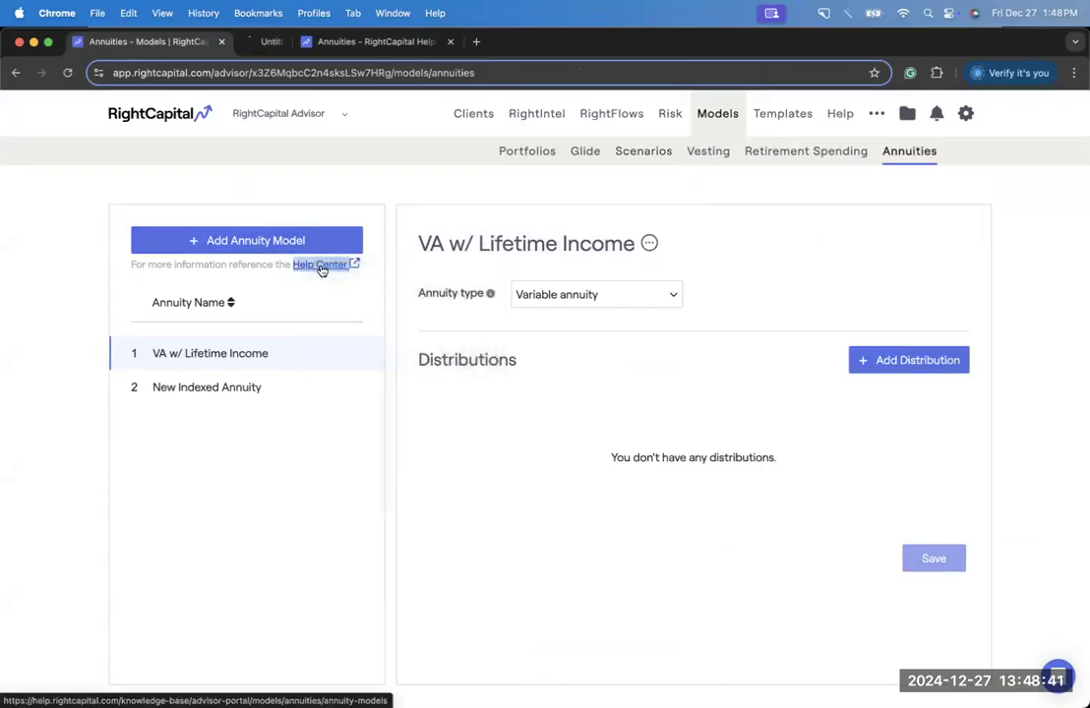
click(305, 43)
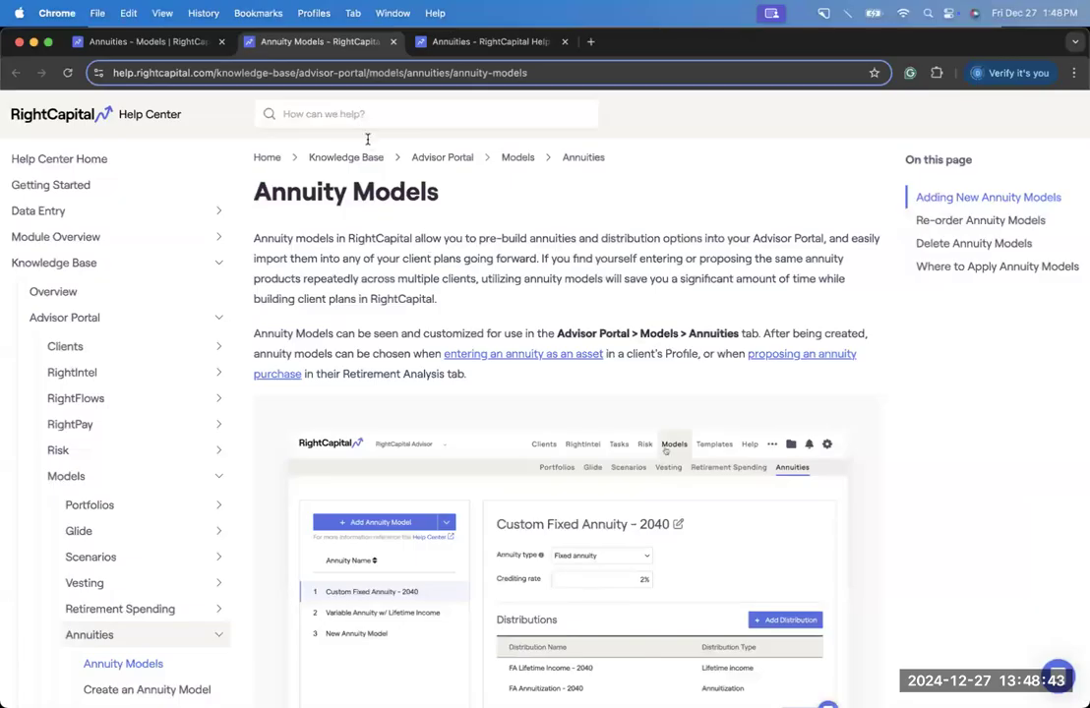
Go to the return scenario models and read their linked Help Center article in a new tab through the default scenarios section.
click(187, 43)
click(642, 153)
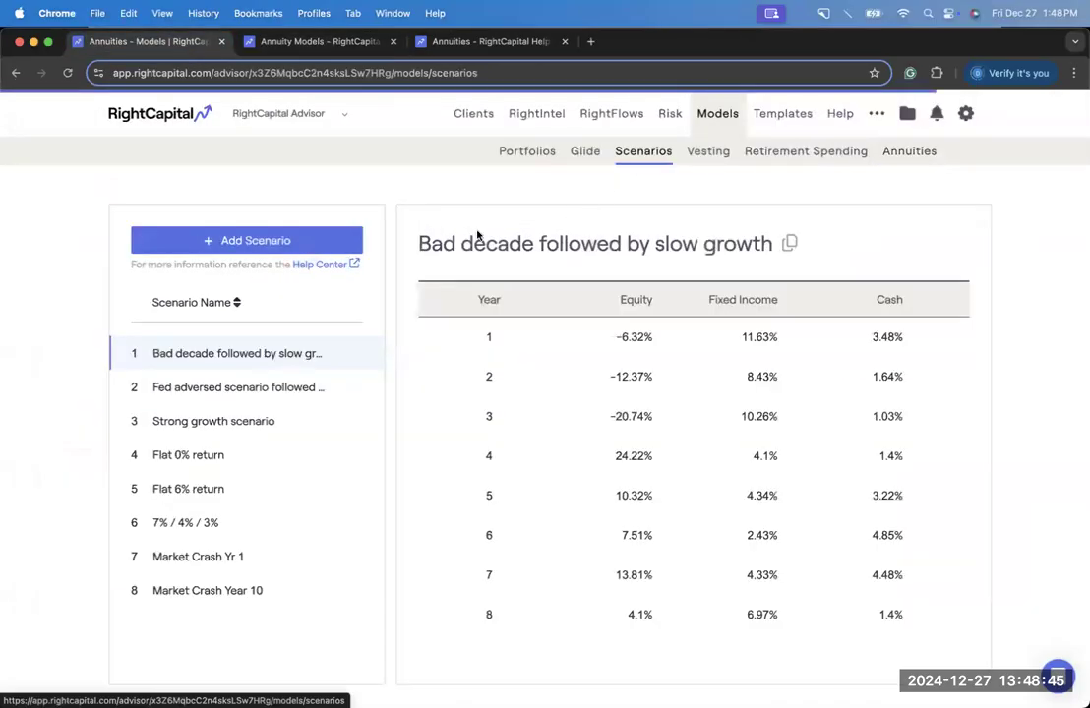
right_click(313, 265)
click(324, 274)
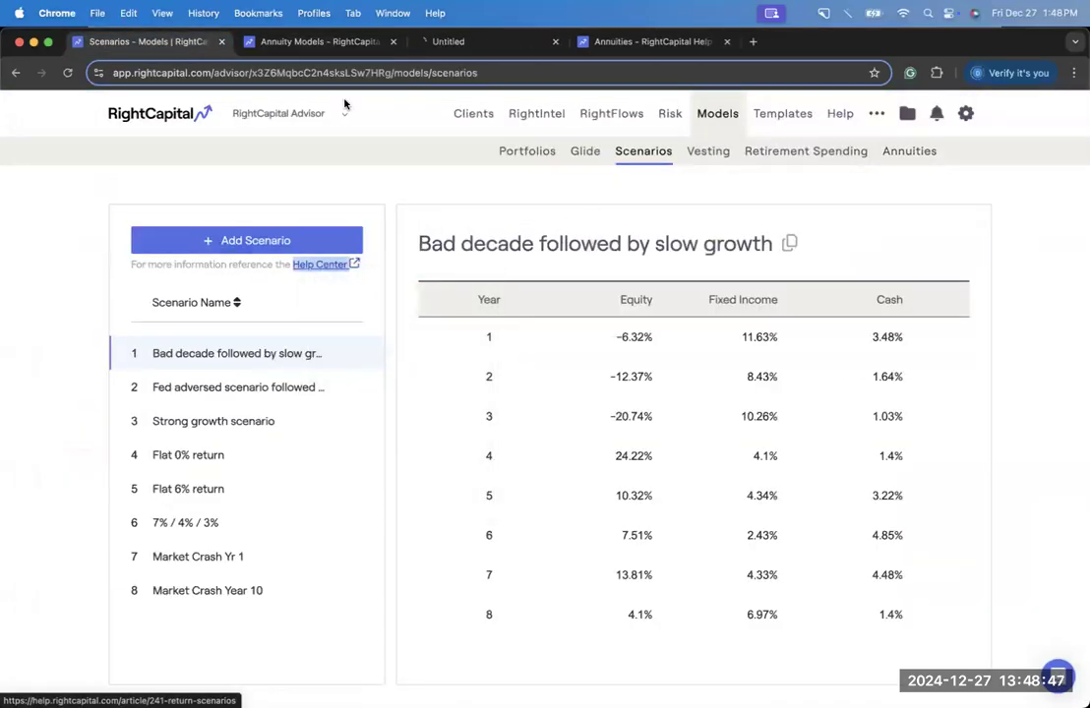
click(418, 41)
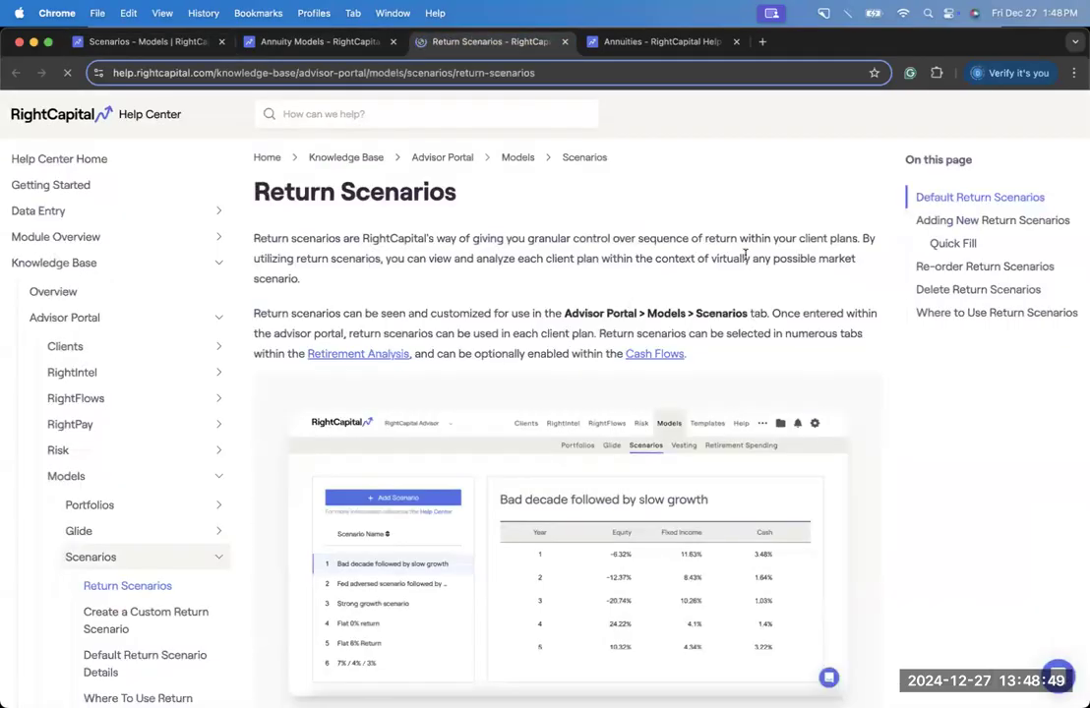
scroll(747, 255, down, 5)
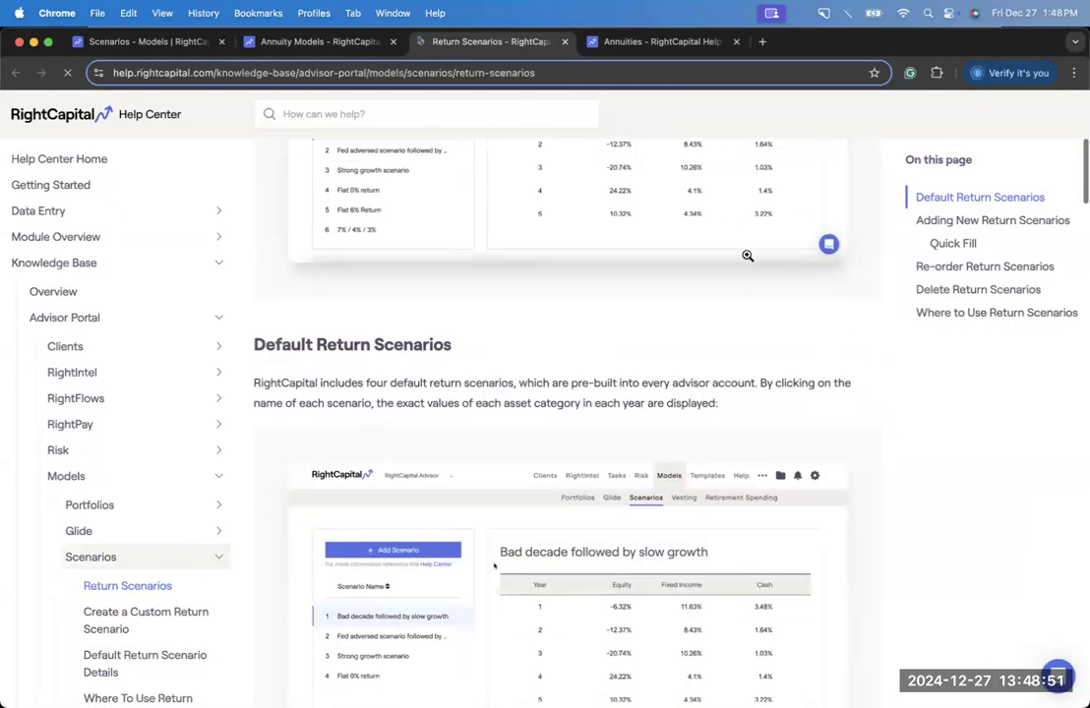